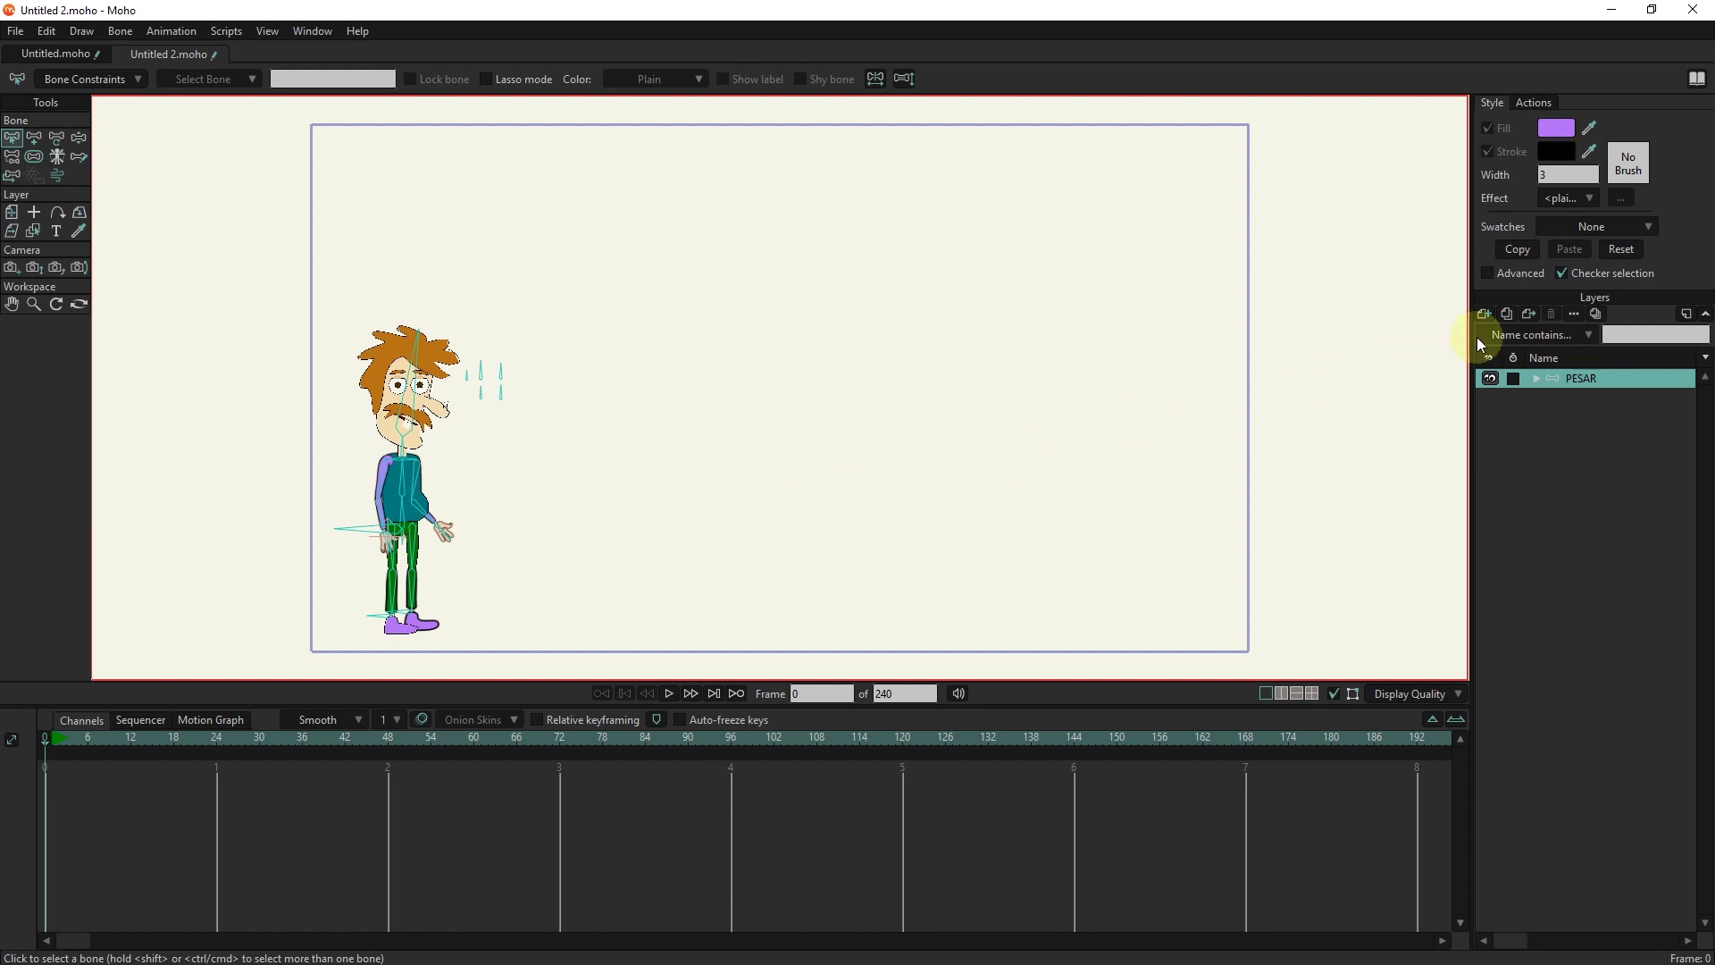
- Create a new vector layer above PESAR and name it line
{"action": "left_click", "coordinate": [1483, 314]}
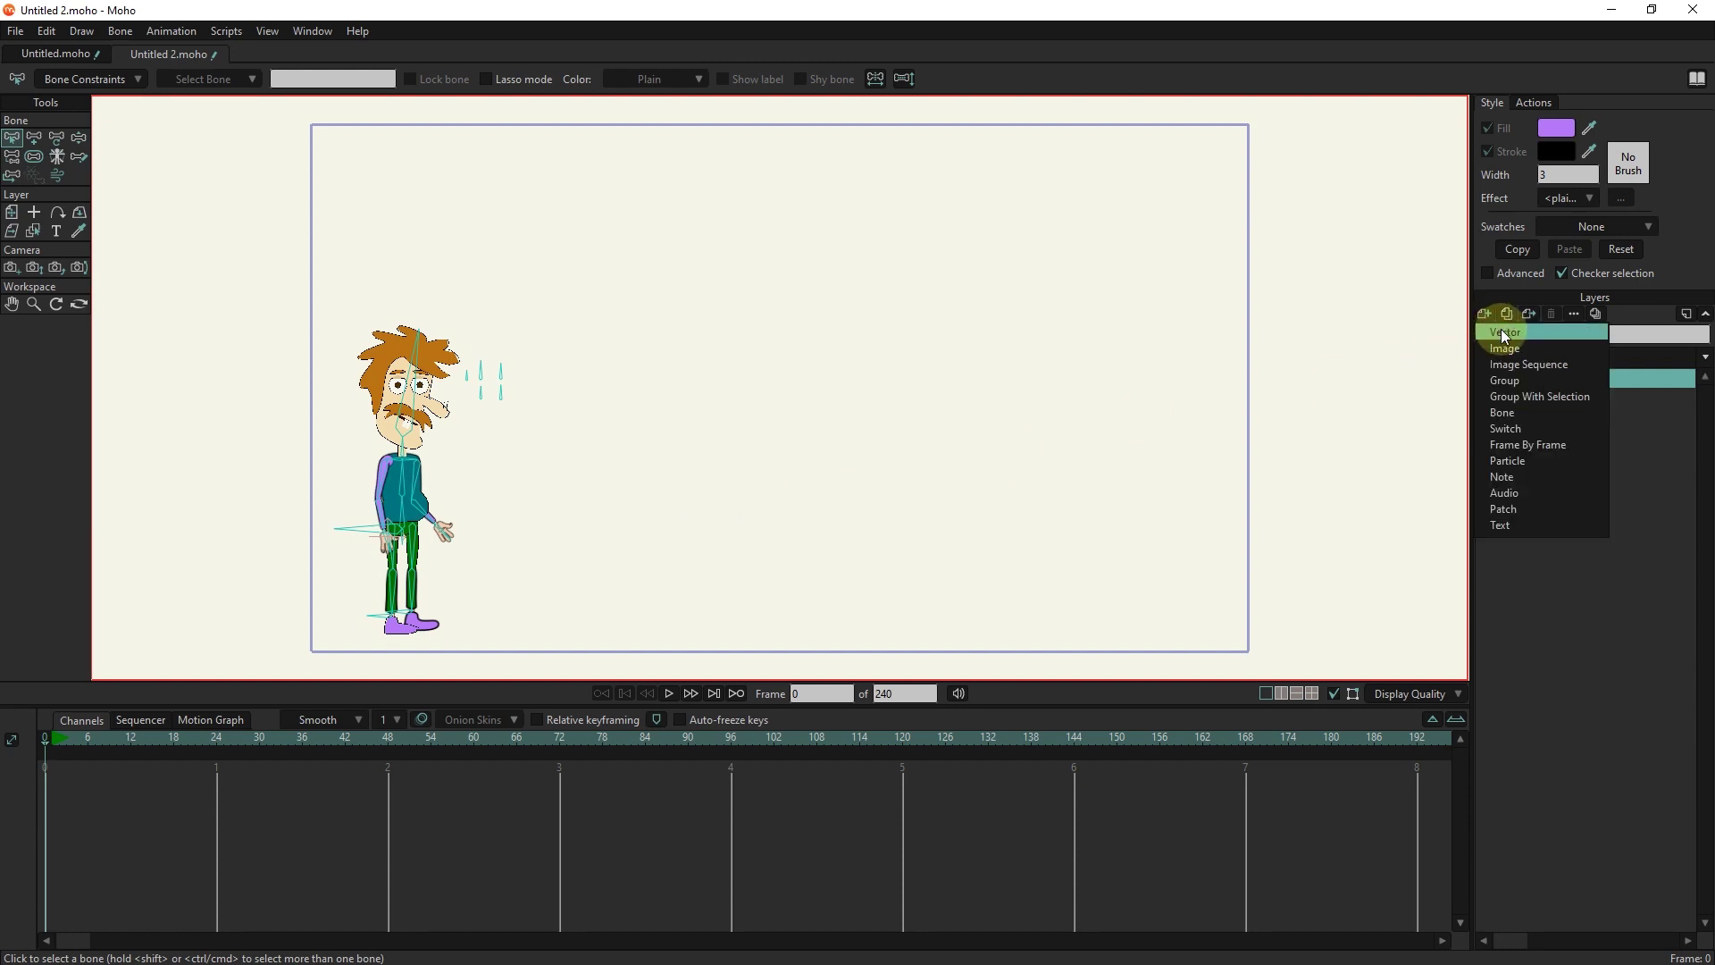
{"action": "left_click", "coordinate": [1504, 333]}
{"action": "type", "text": "line"}
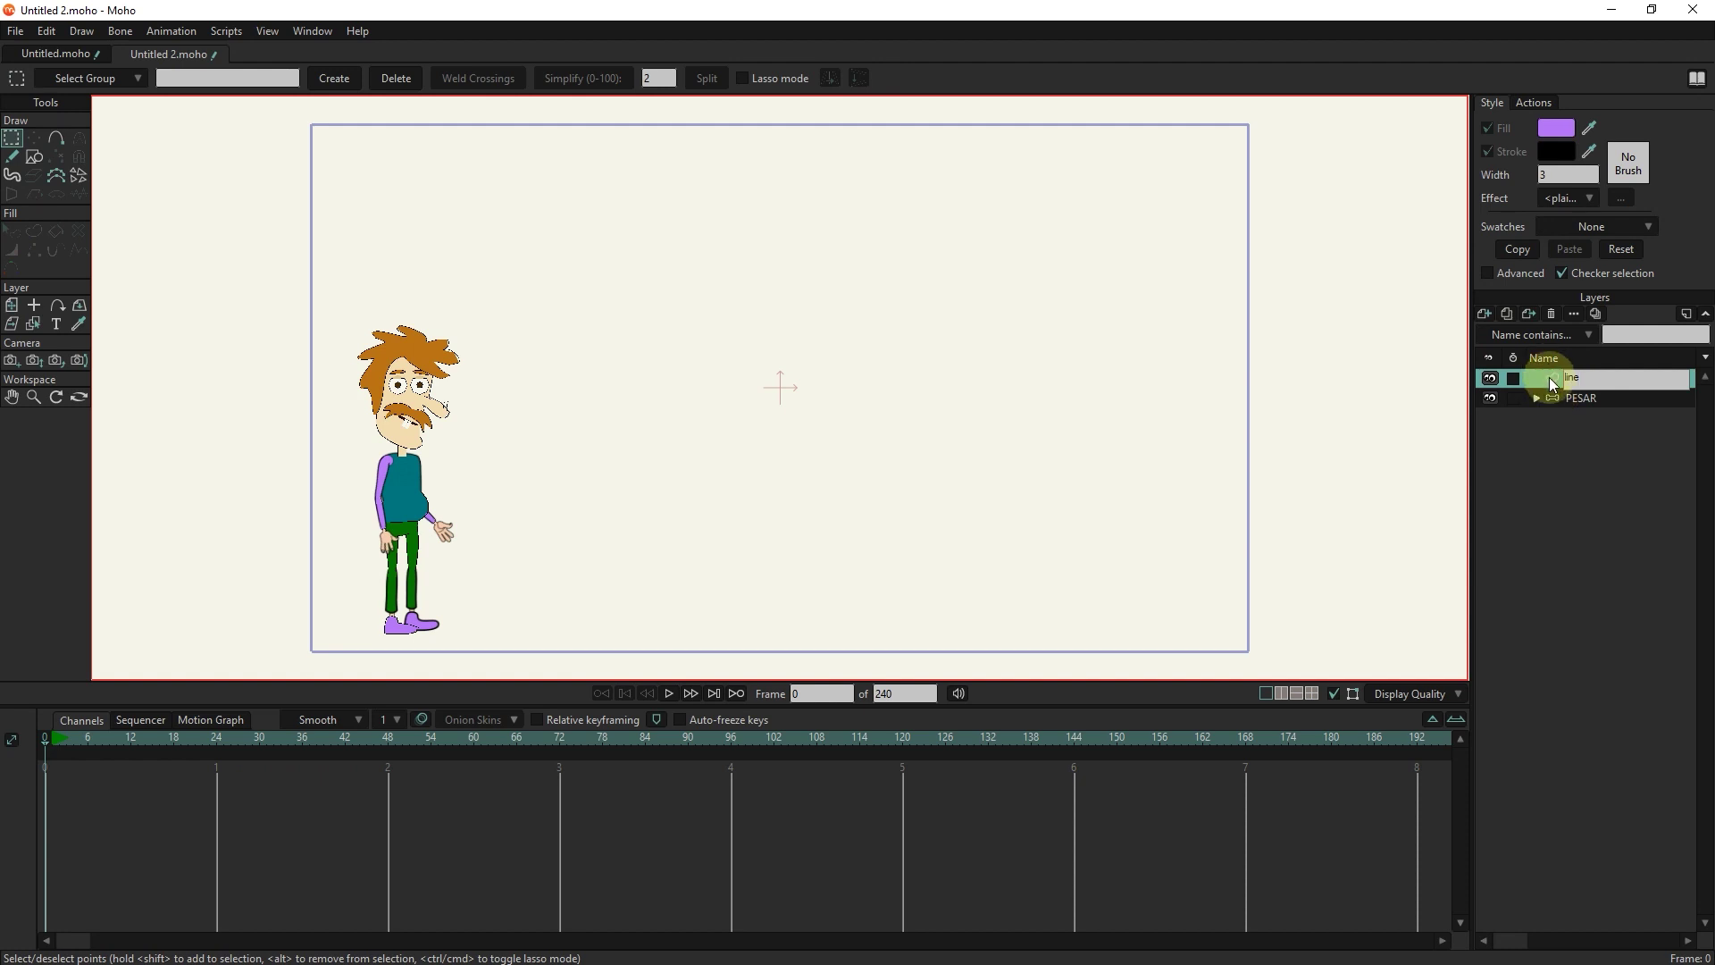
{"action": "key", "text": "Return"}
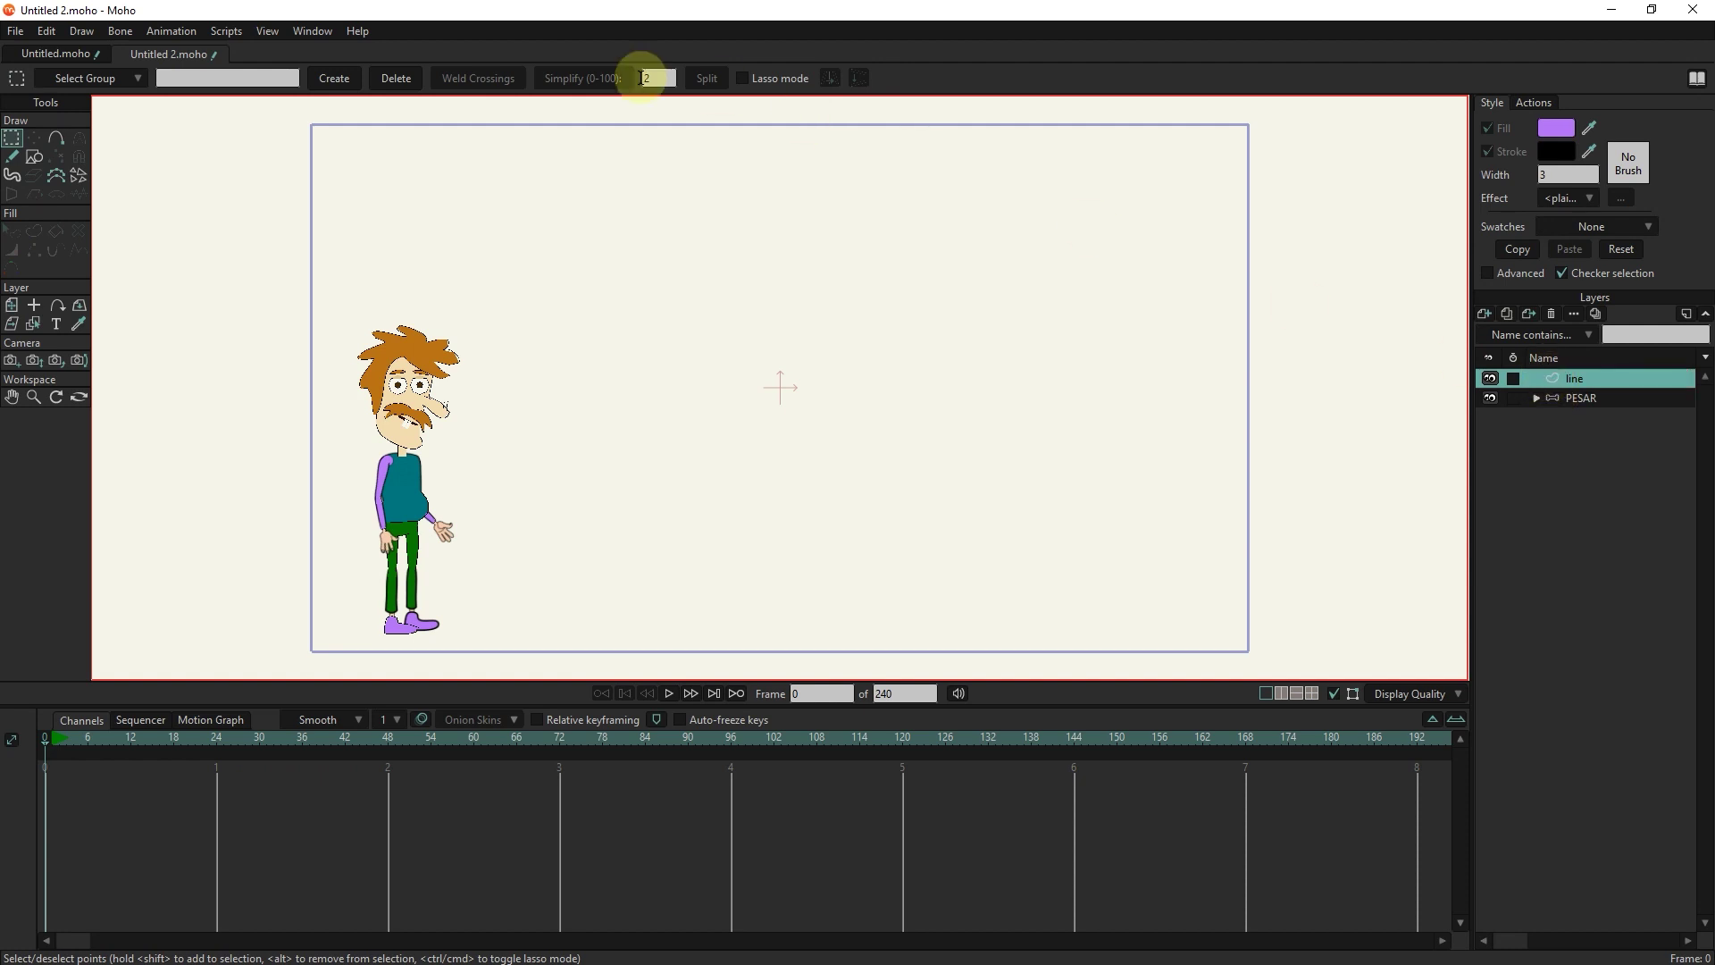
- Draw a straight horizontal ground line with Add Point from the character's heel to near the far edge of the frame
{"action": "key", "text": "a"}
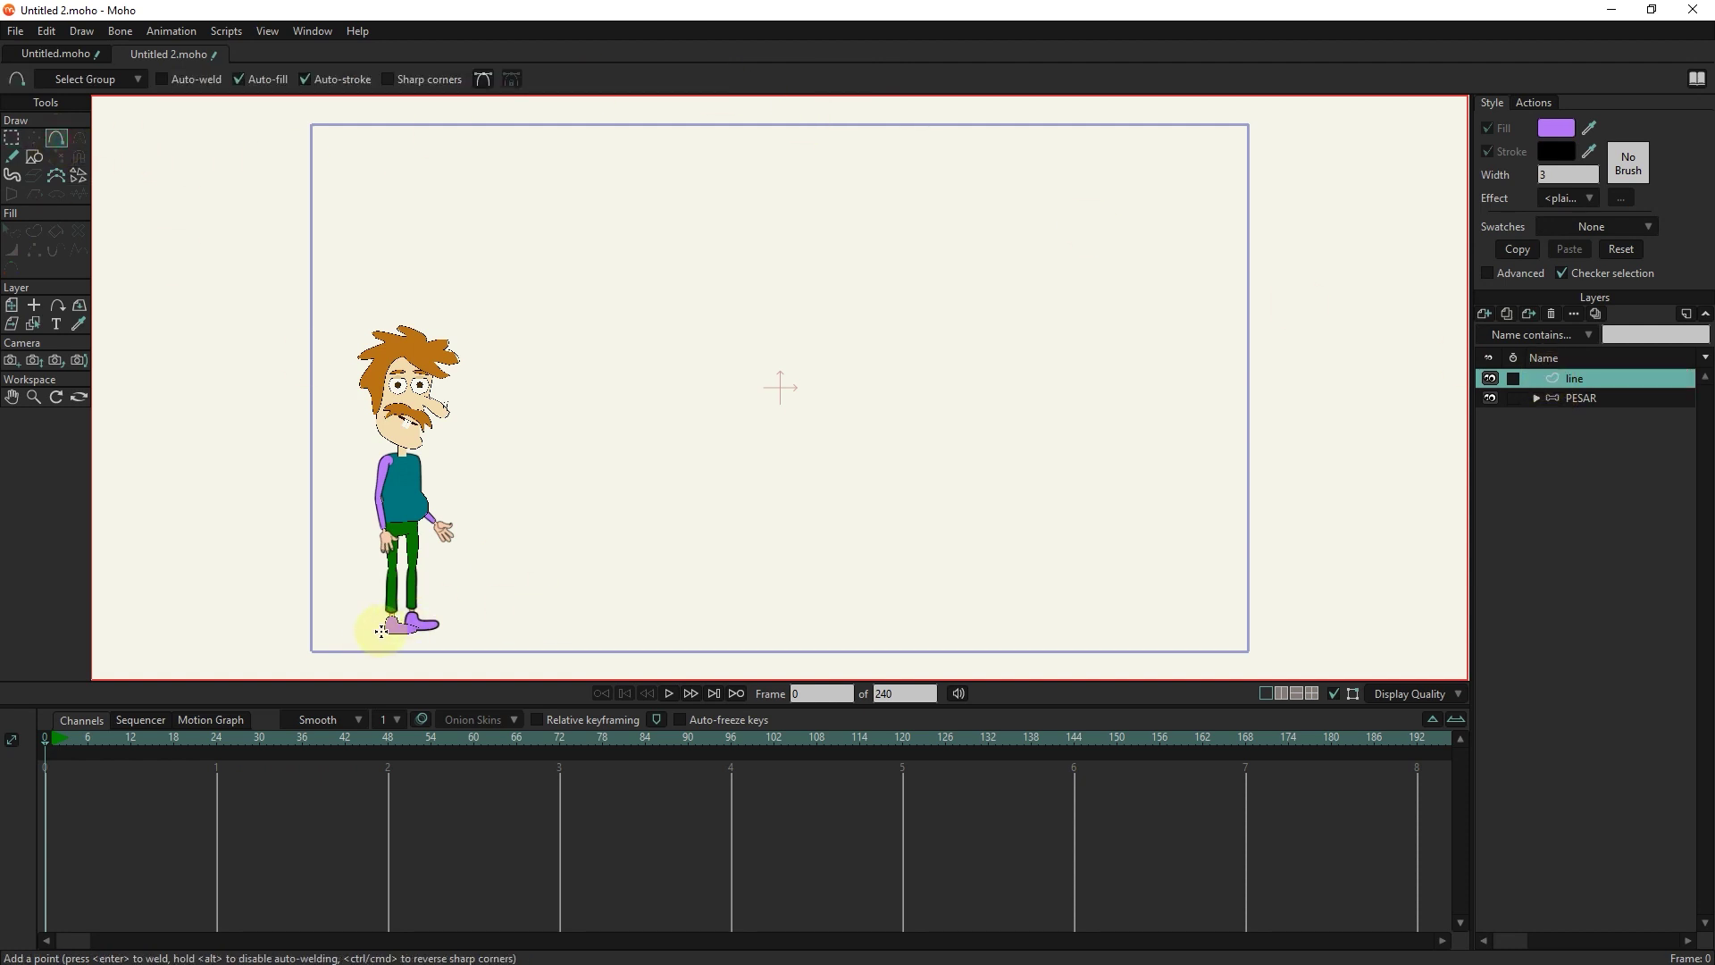
{"action": "scroll", "coordinate": [498, 647], "scroll_direction": "up", "scroll_amount": 2}
{"action": "left_click_drag", "start_coordinate": [566, 609], "coordinate": [474, 578]}
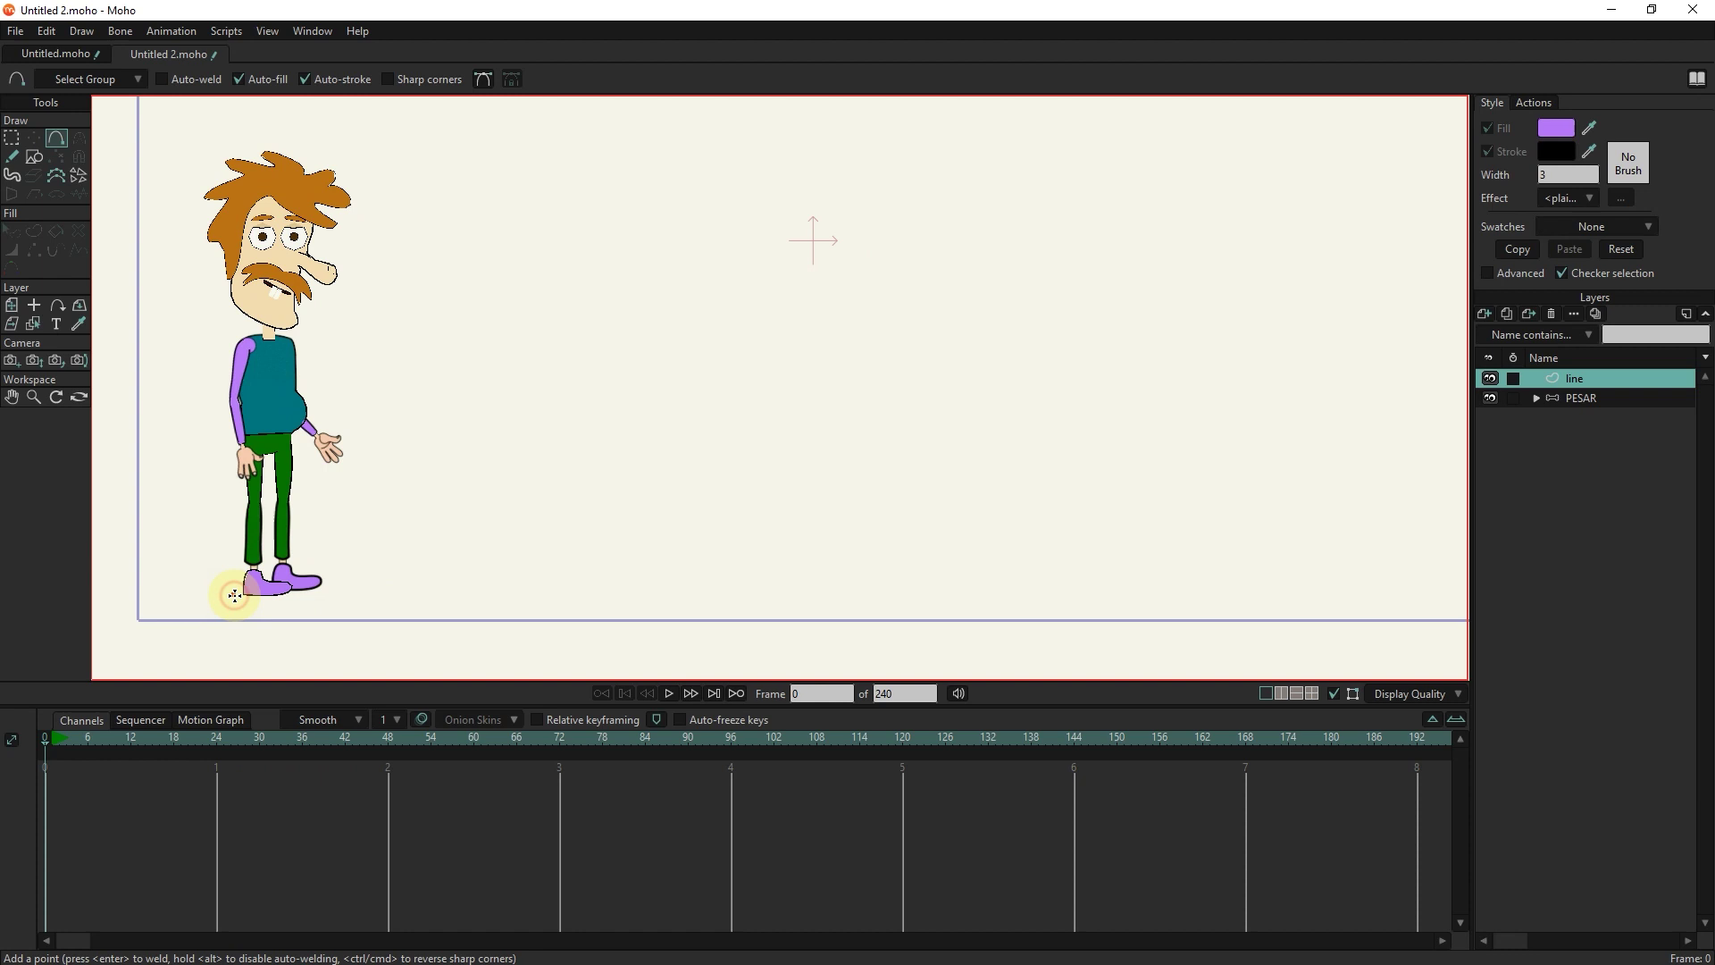
{"action": "left_click_drag", "start_coordinate": [234, 595], "coordinate": [1243, 595]}
{"action": "left_click_drag", "start_coordinate": [1415, 593], "coordinate": [1414, 594]}
{"action": "scroll", "coordinate": [1331, 565], "scroll_direction": "down", "scroll_amount": 3}
{"action": "left_click_drag", "start_coordinate": [1209, 548], "coordinate": [1085, 574]}
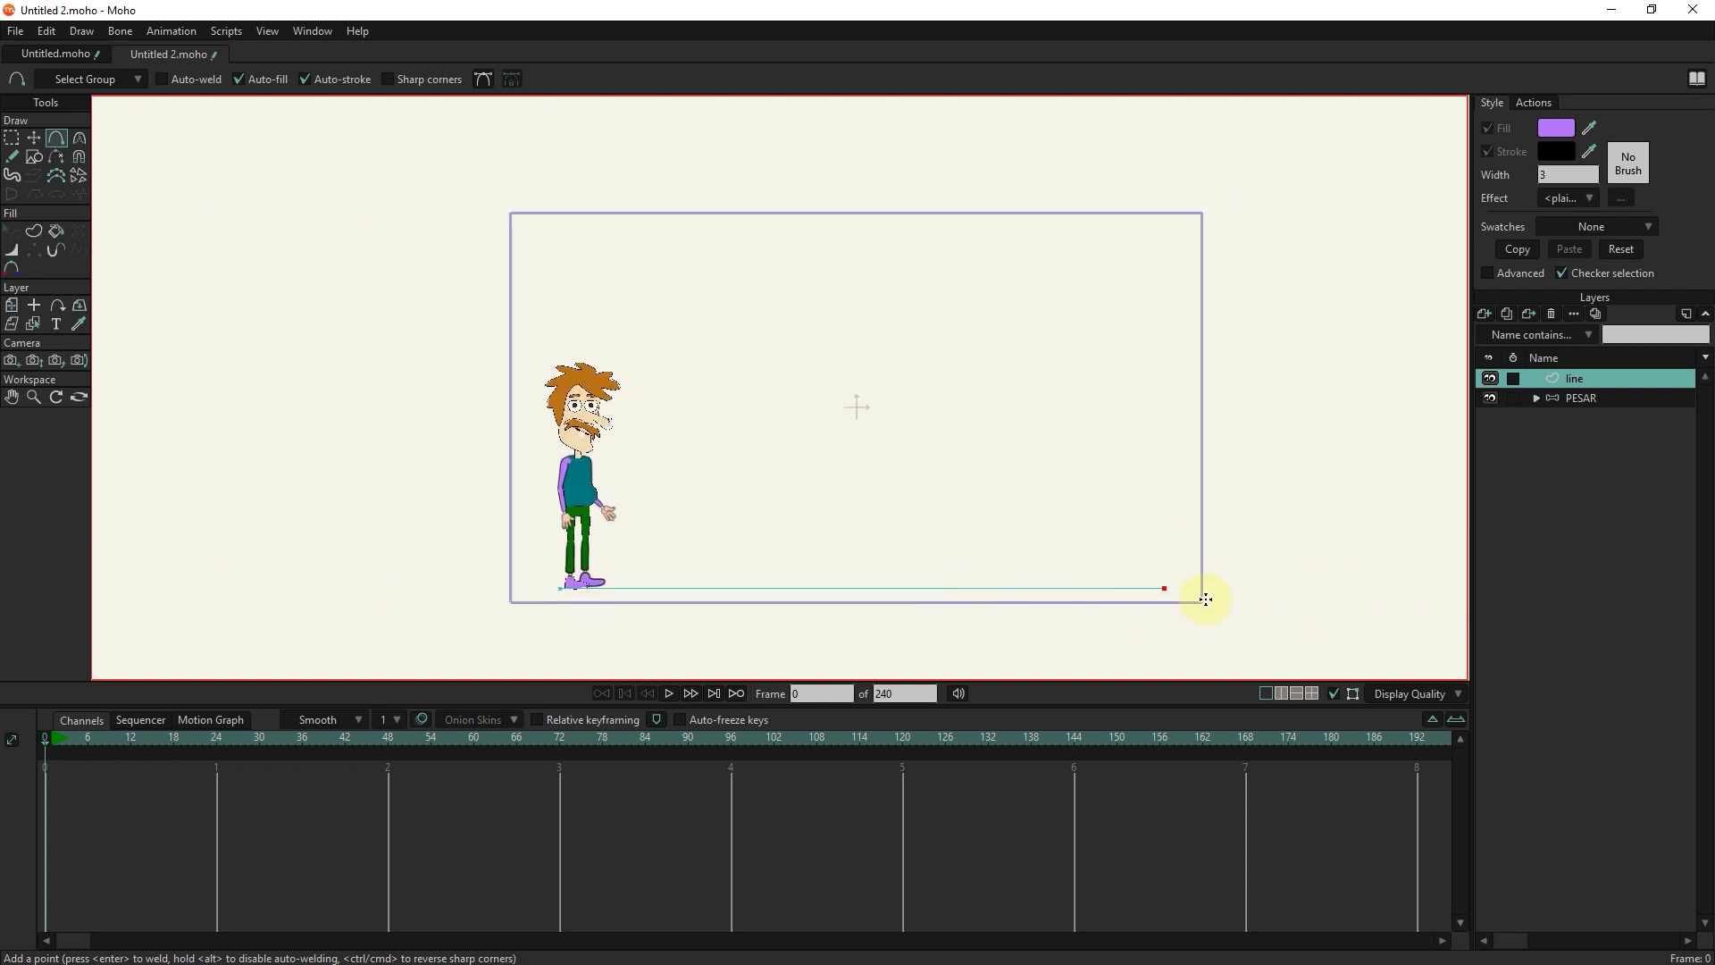
- Select the whole ground line and create a stroke-only shape from it with a width of 5
{"action": "left_click", "coordinate": [34, 137]}
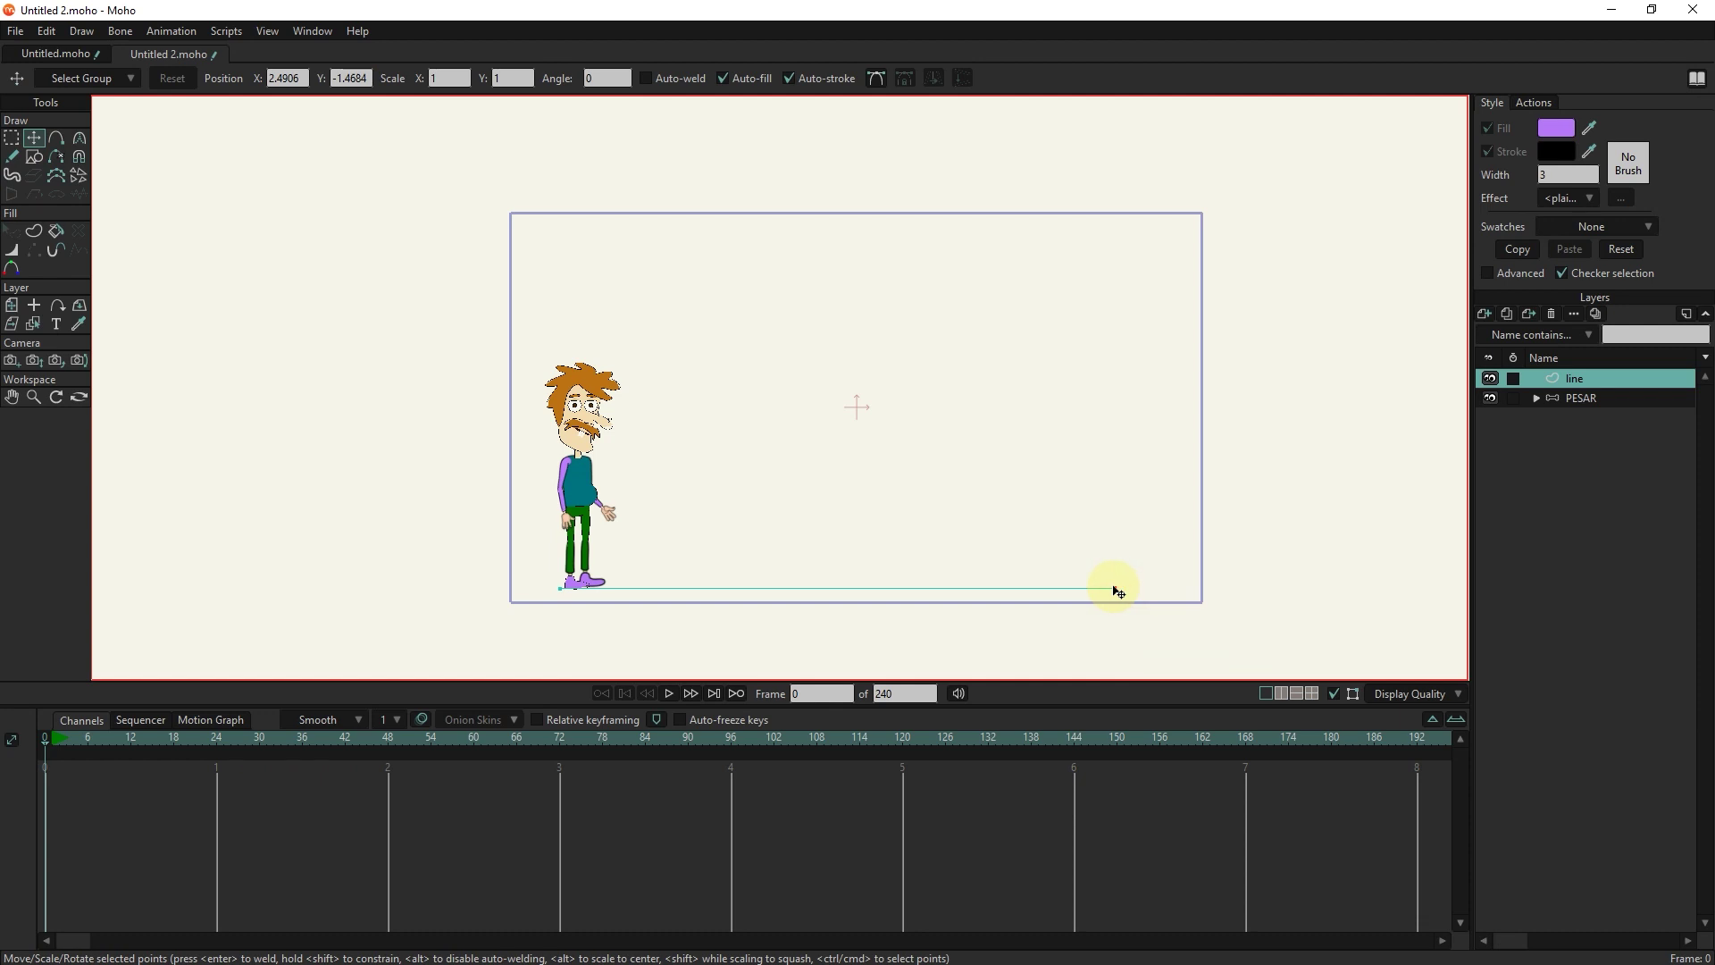
{"action": "scroll", "coordinate": [820, 553], "scroll_direction": "up", "scroll_amount": 2}
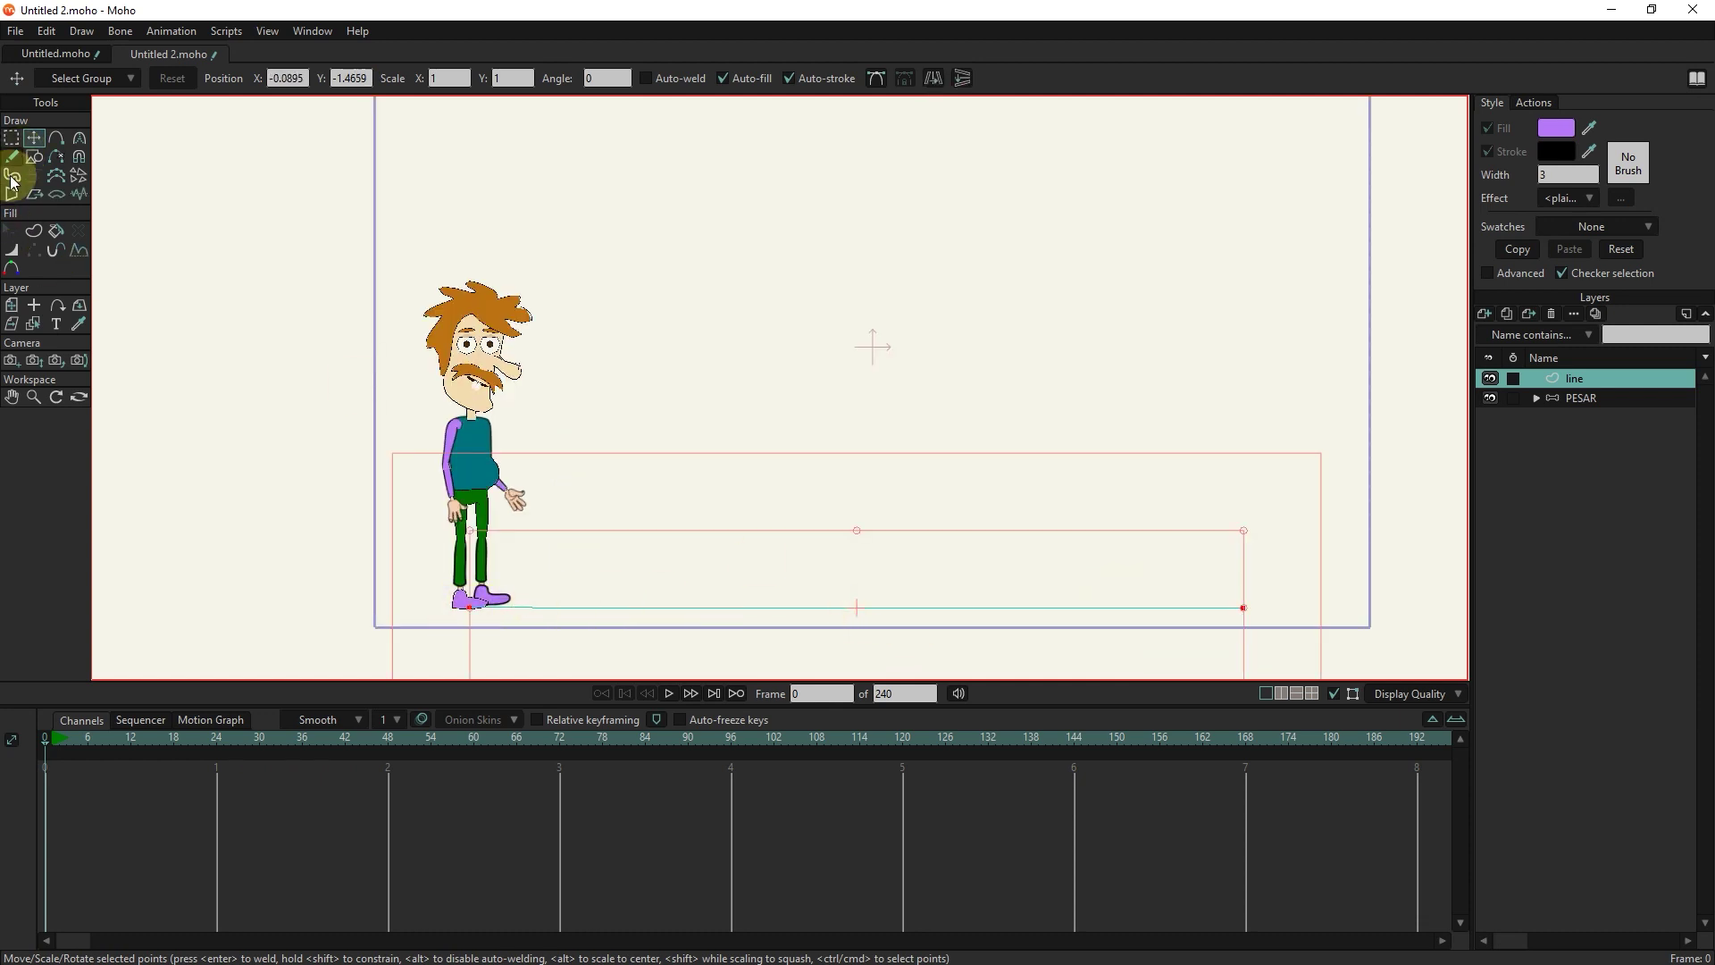
{"action": "left_click", "coordinate": [34, 231]}
{"action": "left_click", "coordinate": [742, 611]}
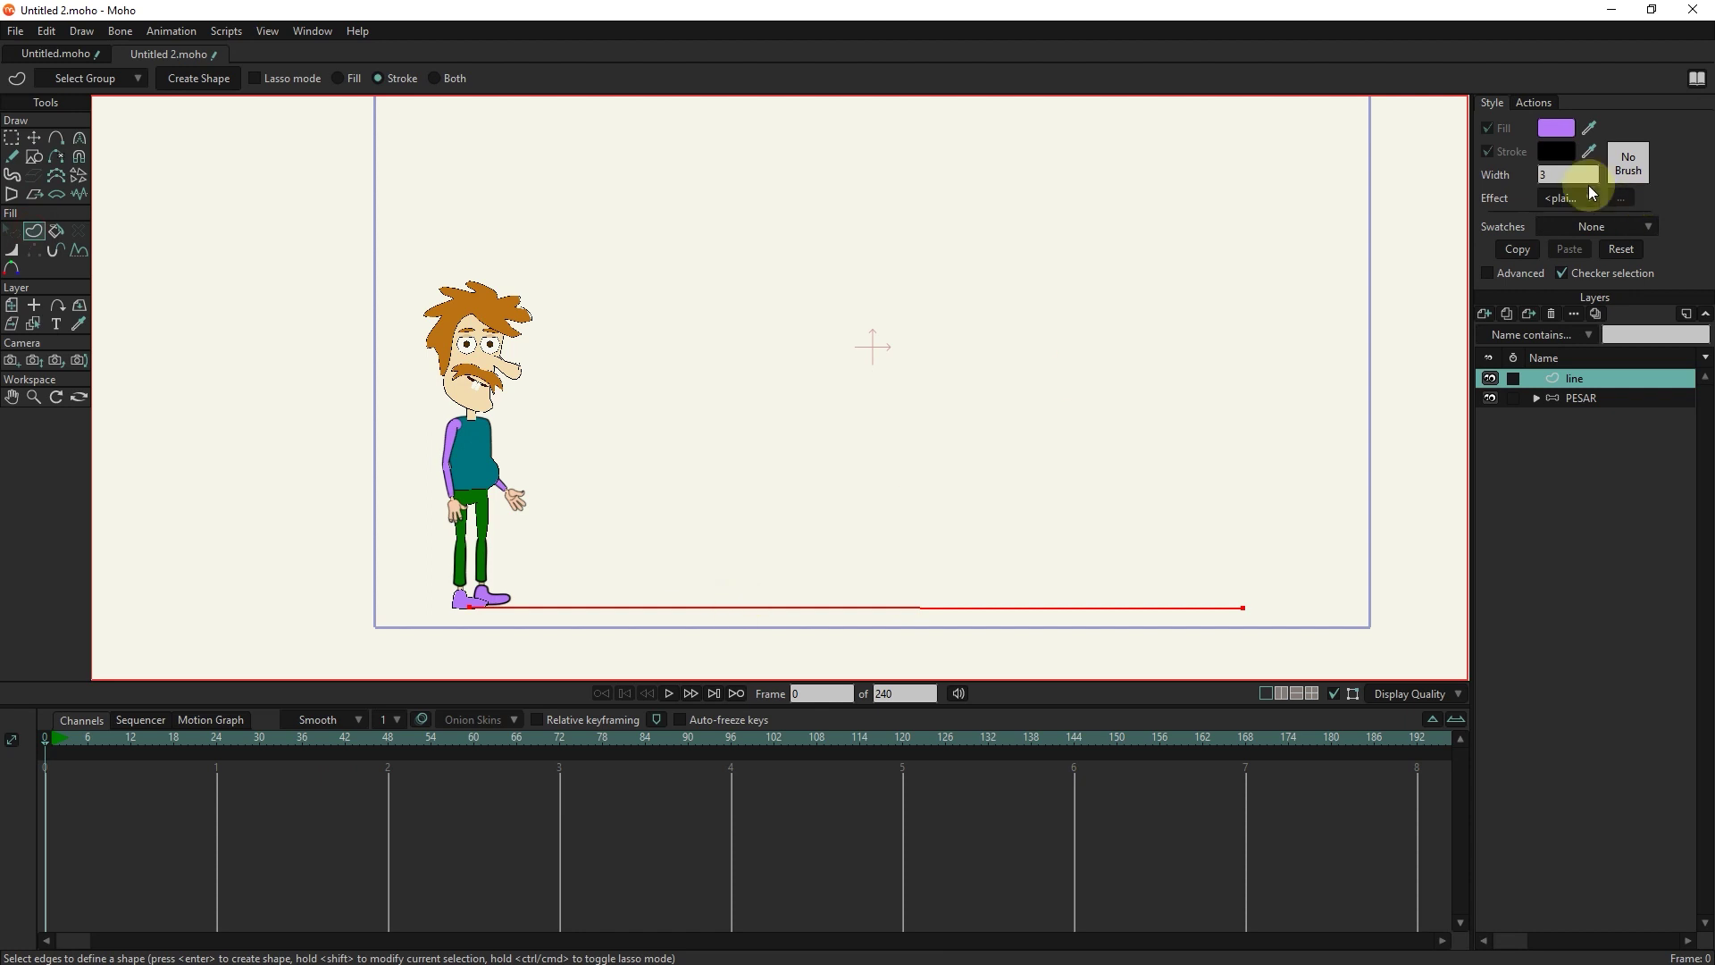
{"action": "left_click", "coordinate": [1562, 176]}
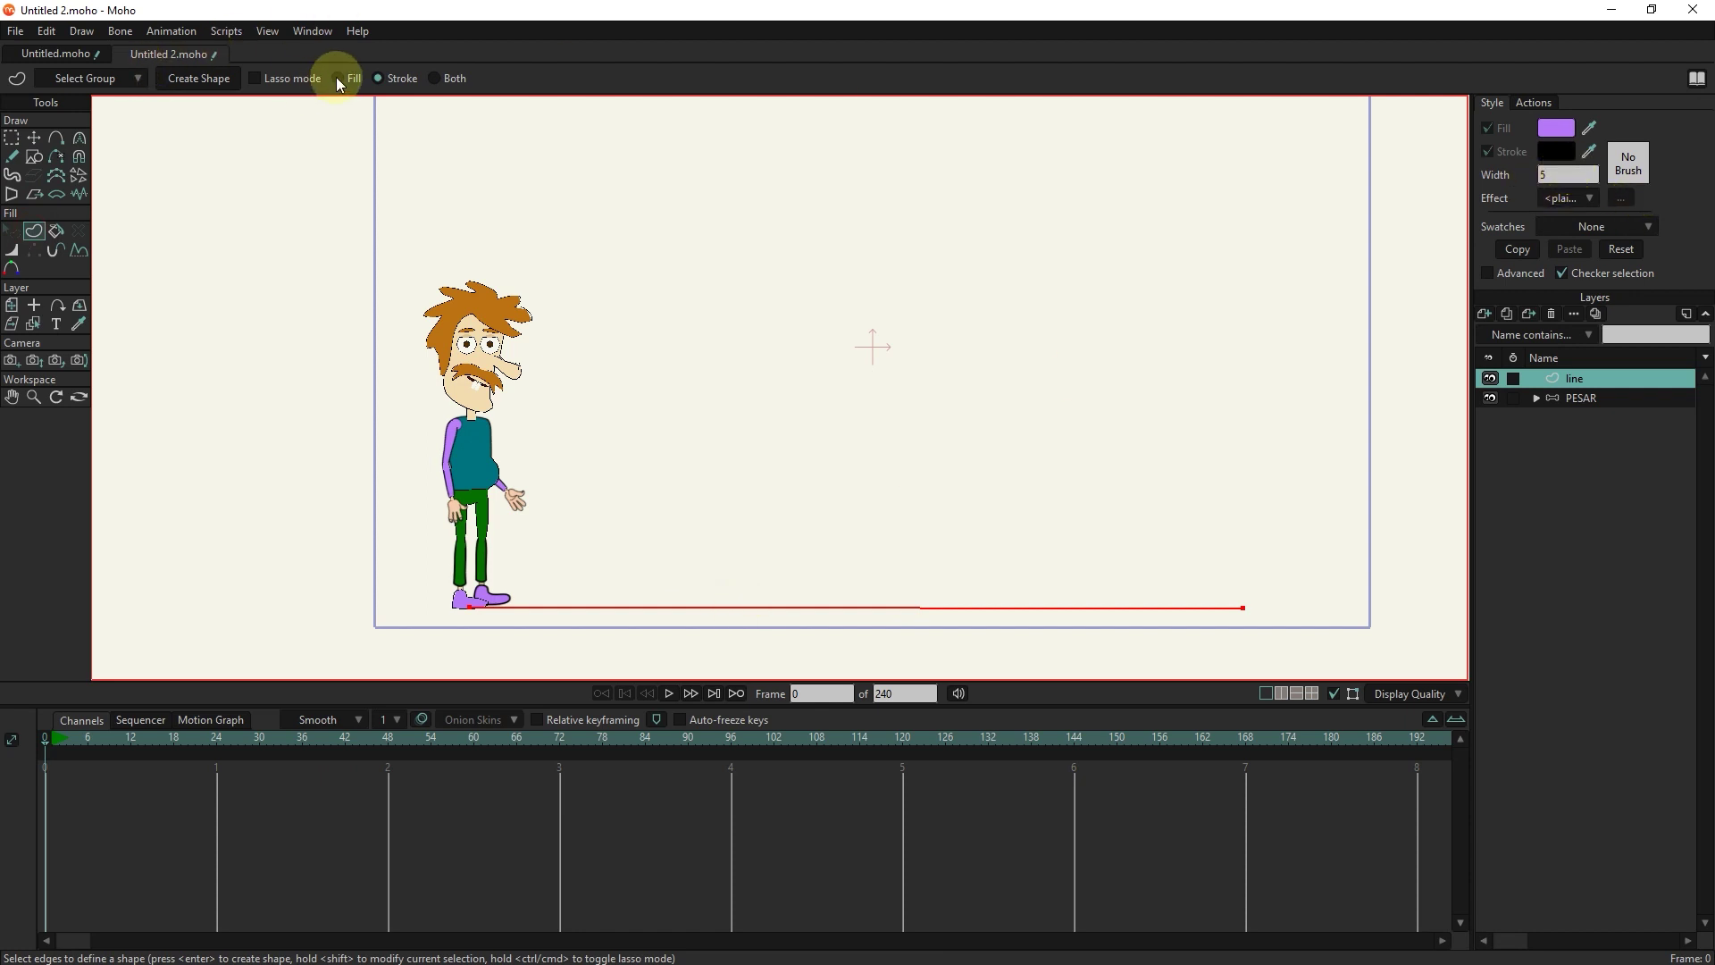
{"action": "left_click", "coordinate": [193, 75]}
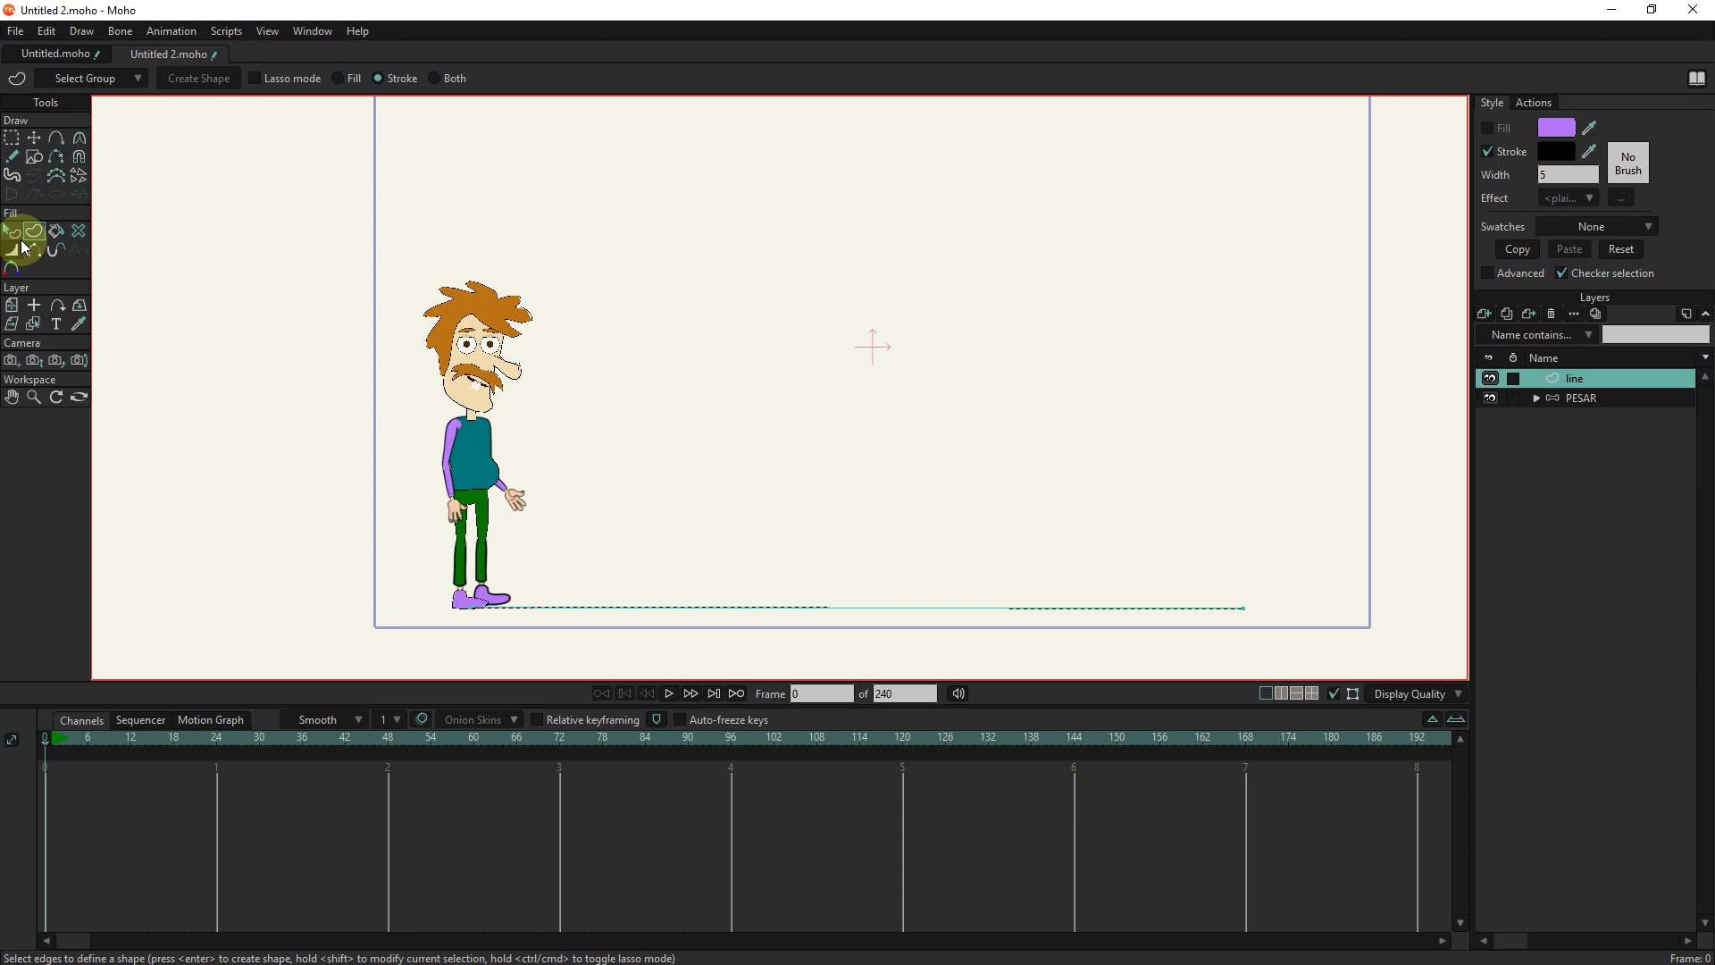
{"action": "left_click", "coordinate": [11, 231]}
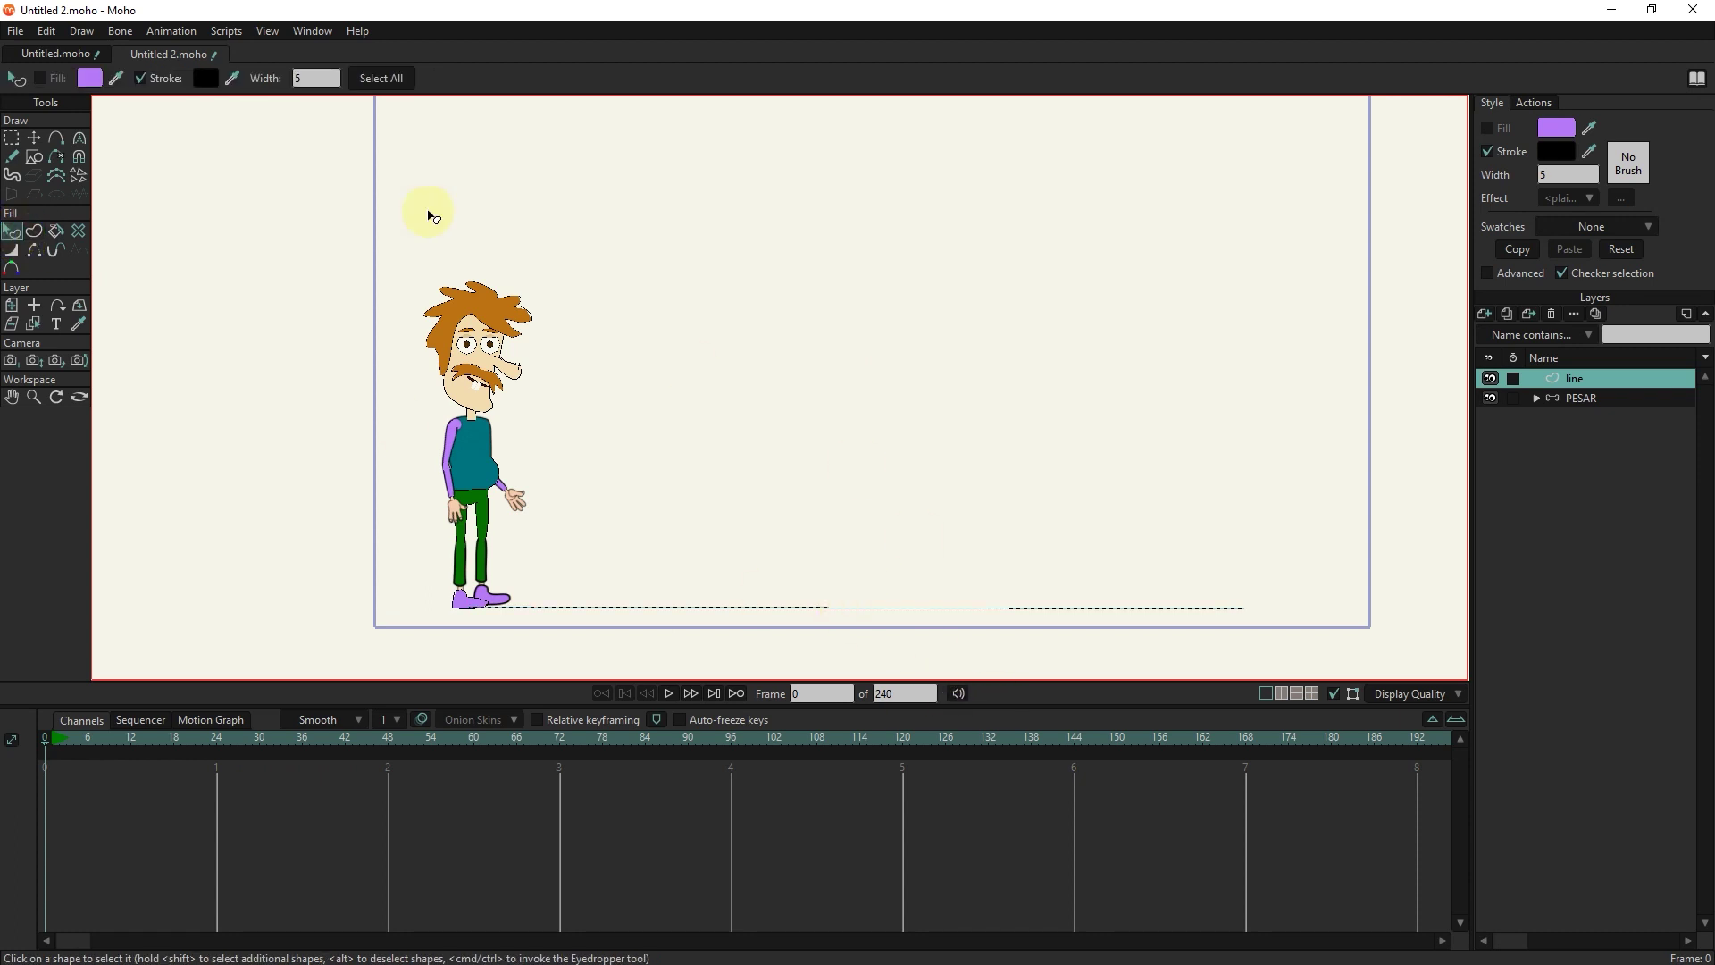
- Add a midpoint to the line and raise it high above the ground to form a jump arc
{"action": "left_click", "coordinate": [34, 138]}
{"action": "left_click", "coordinate": [802, 614]}
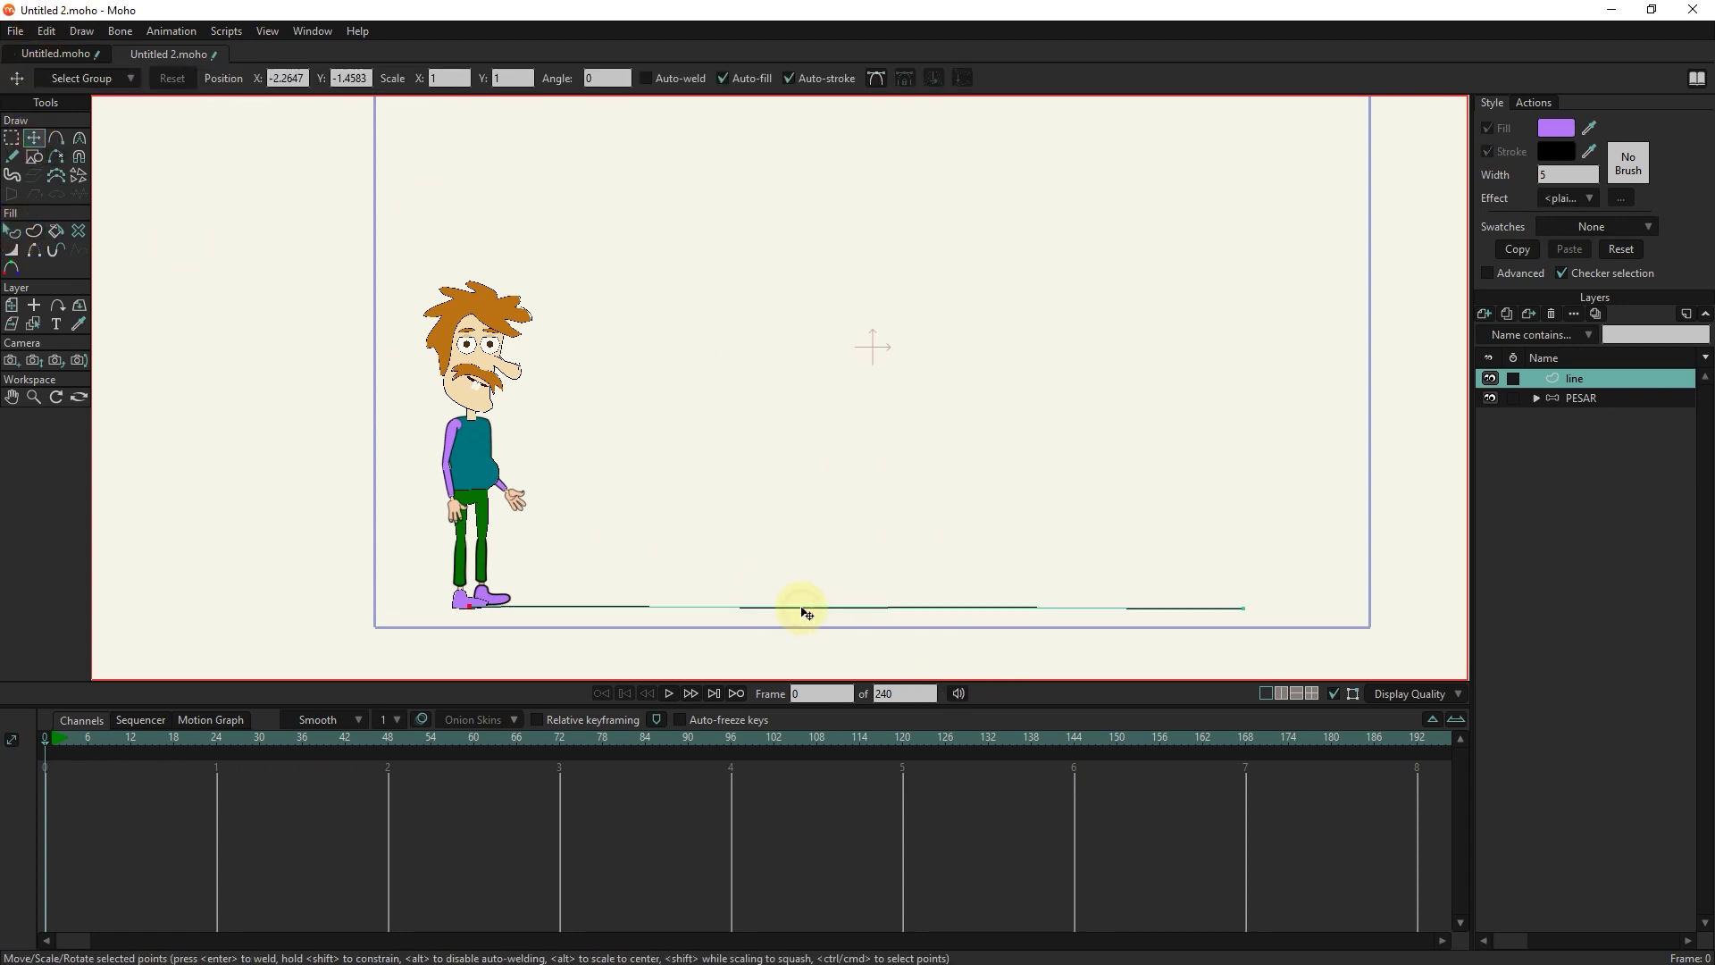
{"action": "double_click", "coordinate": [809, 608]}
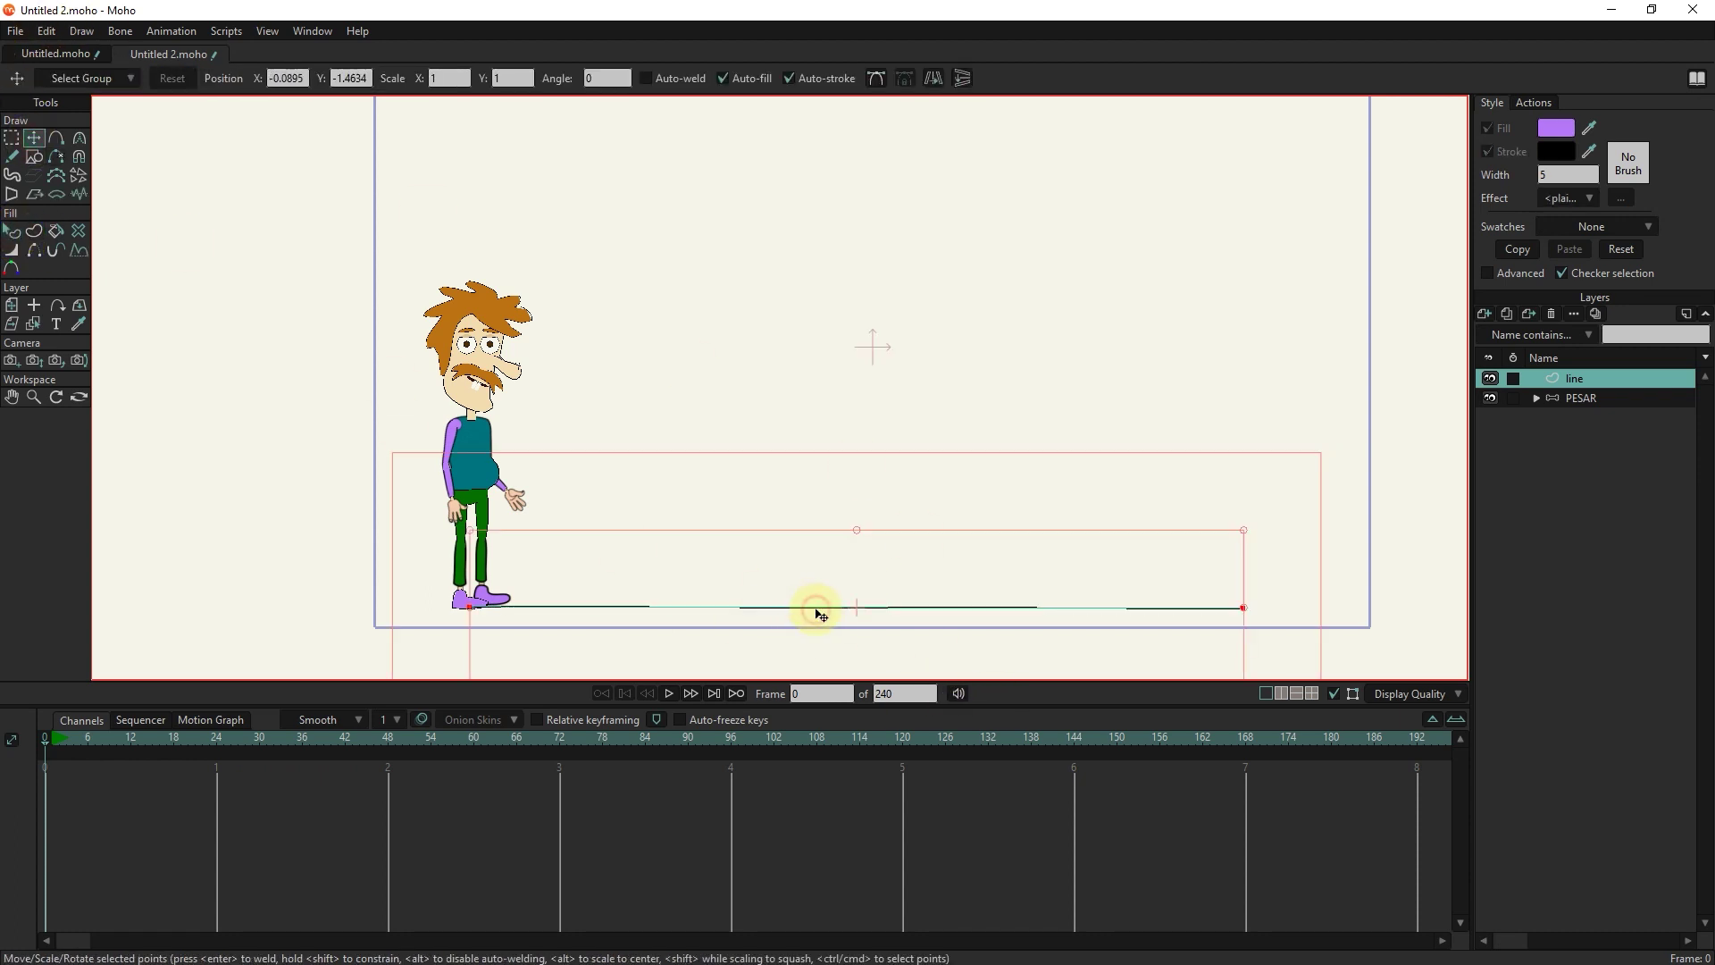
{"action": "left_click", "coordinate": [57, 138]}
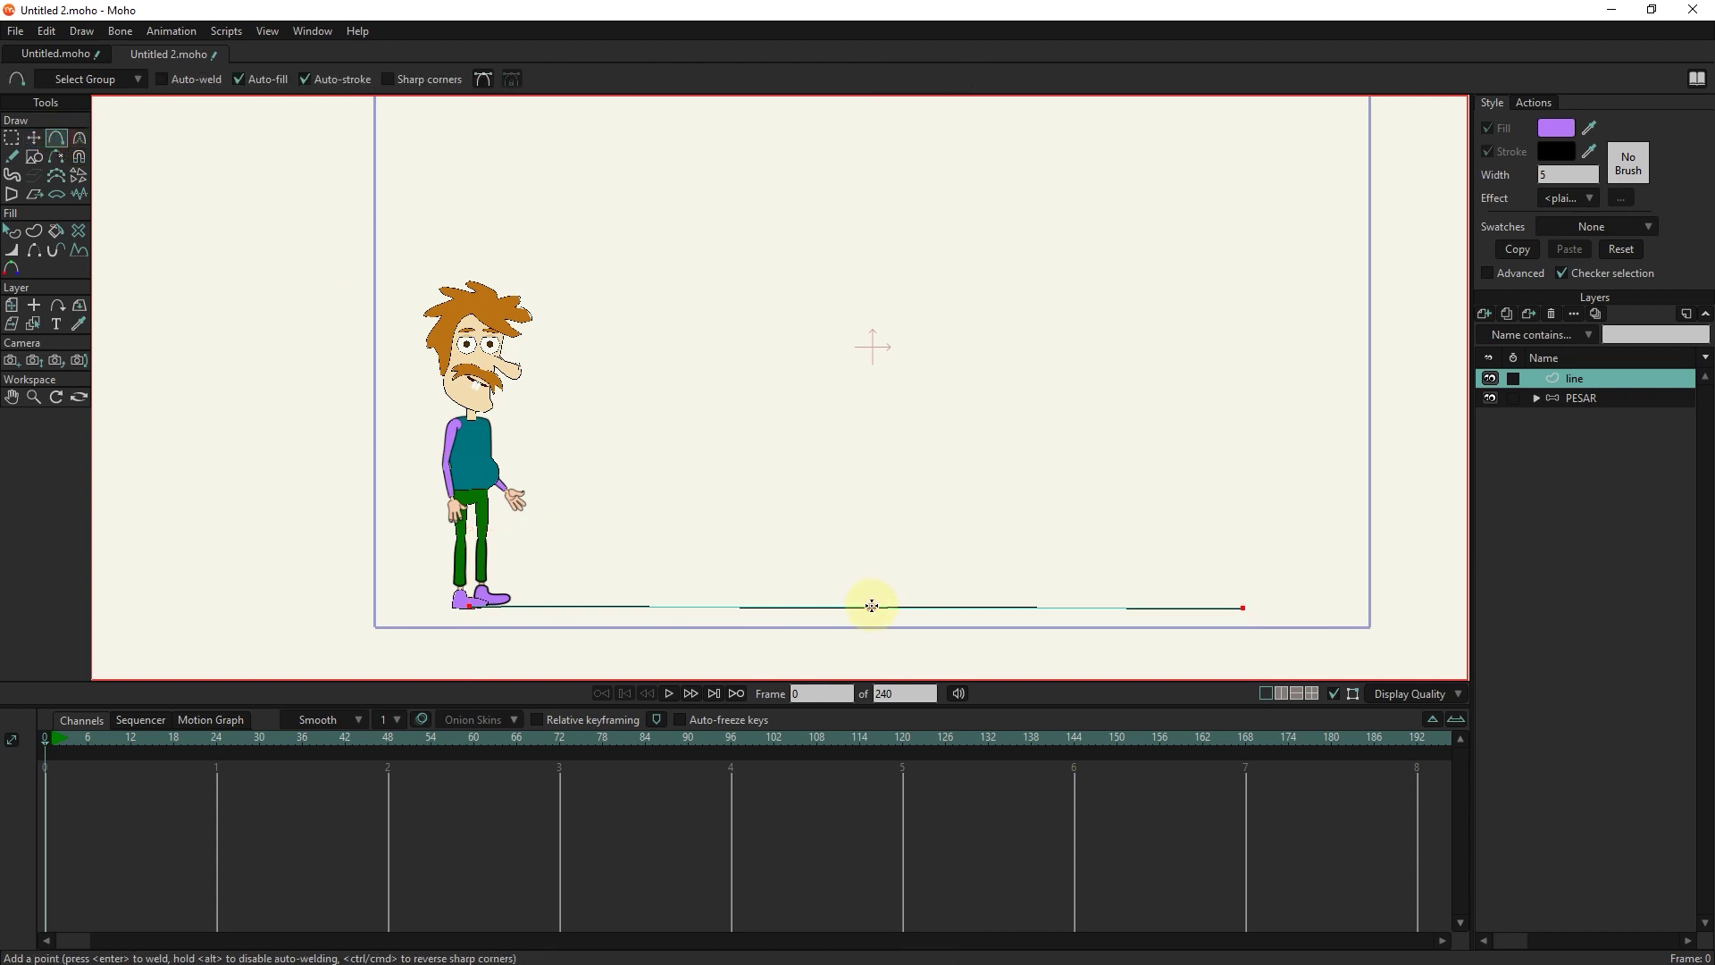
{"action": "left_click", "coordinate": [34, 138]}
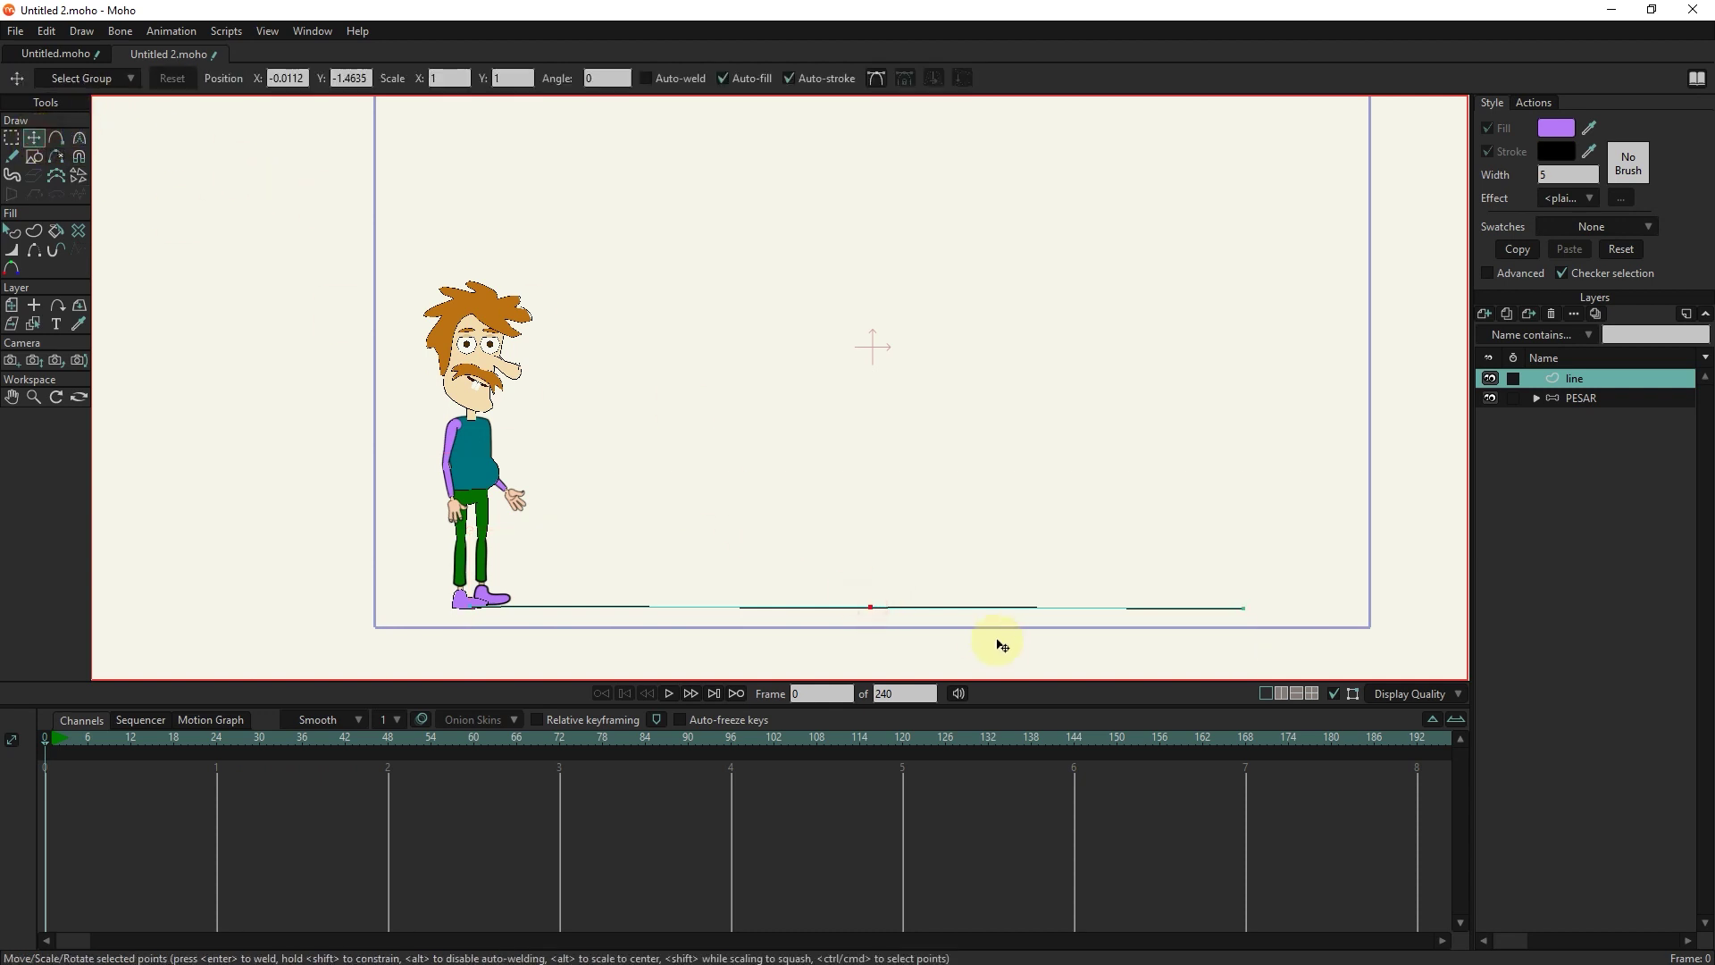
{"action": "left_click_drag", "start_coordinate": [874, 609], "coordinate": [855, 254]}
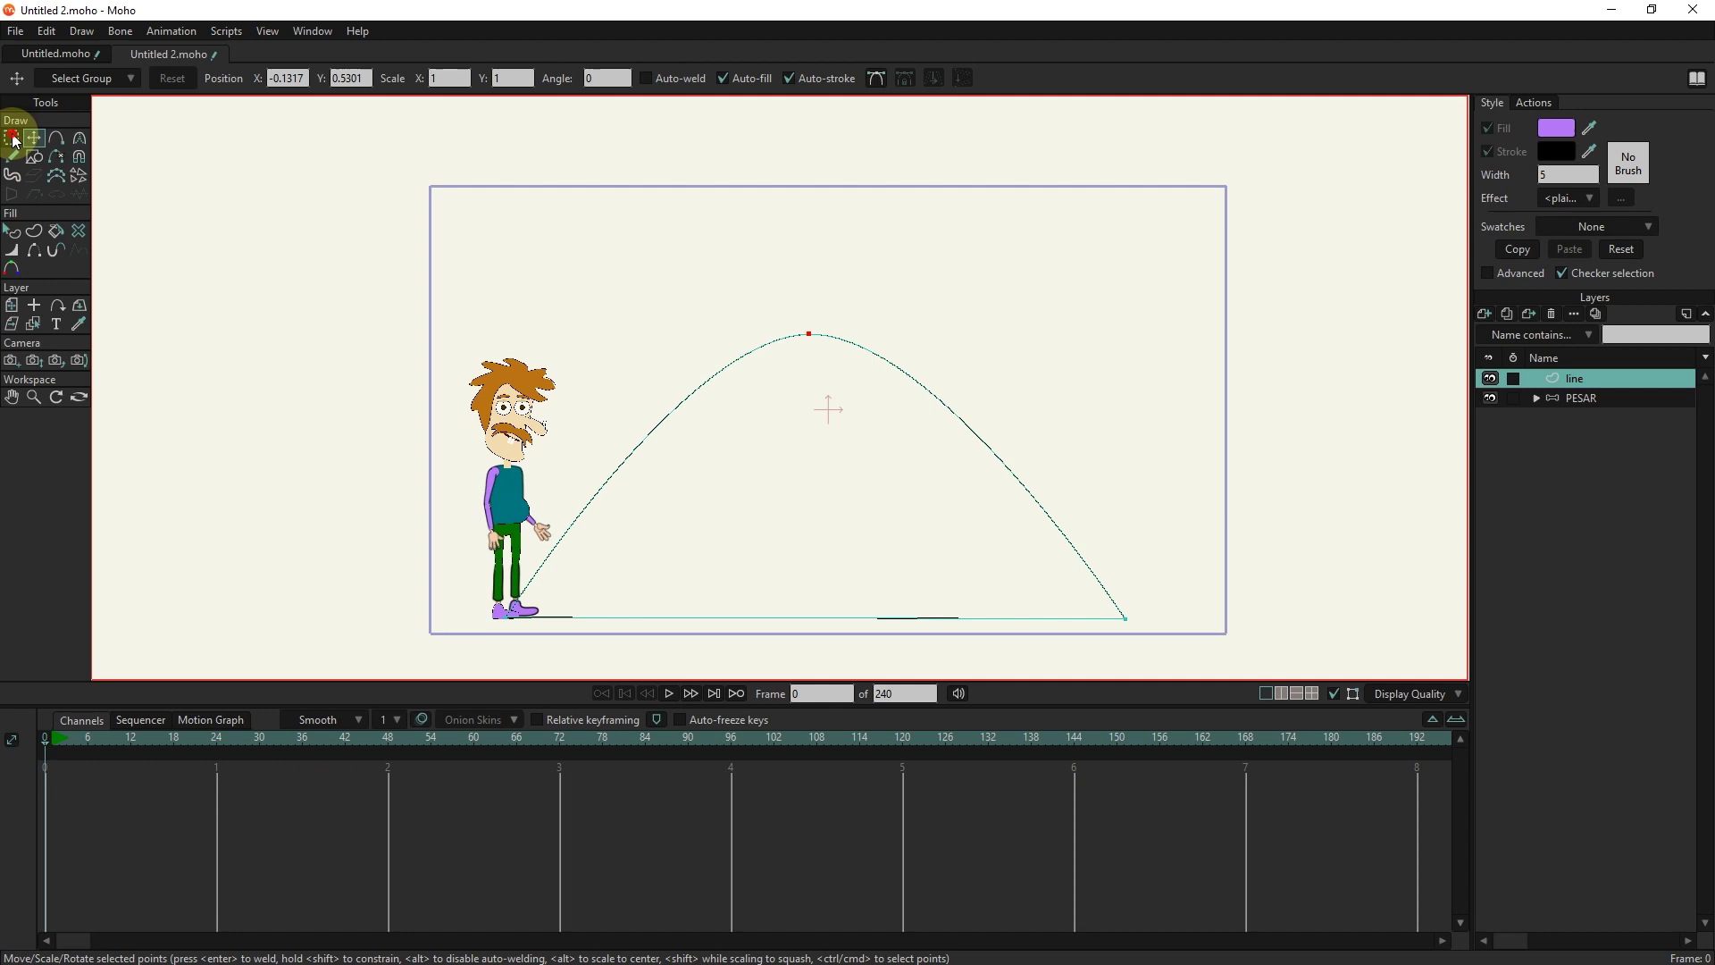
- Widen the arc by lengthening both curvature handles of its peak point, and nudge the peak slightly toward the arc's far end
{"action": "left_click", "coordinate": [13, 138]}
{"action": "left_click_drag", "start_coordinate": [858, 303], "coordinate": [756, 388]}
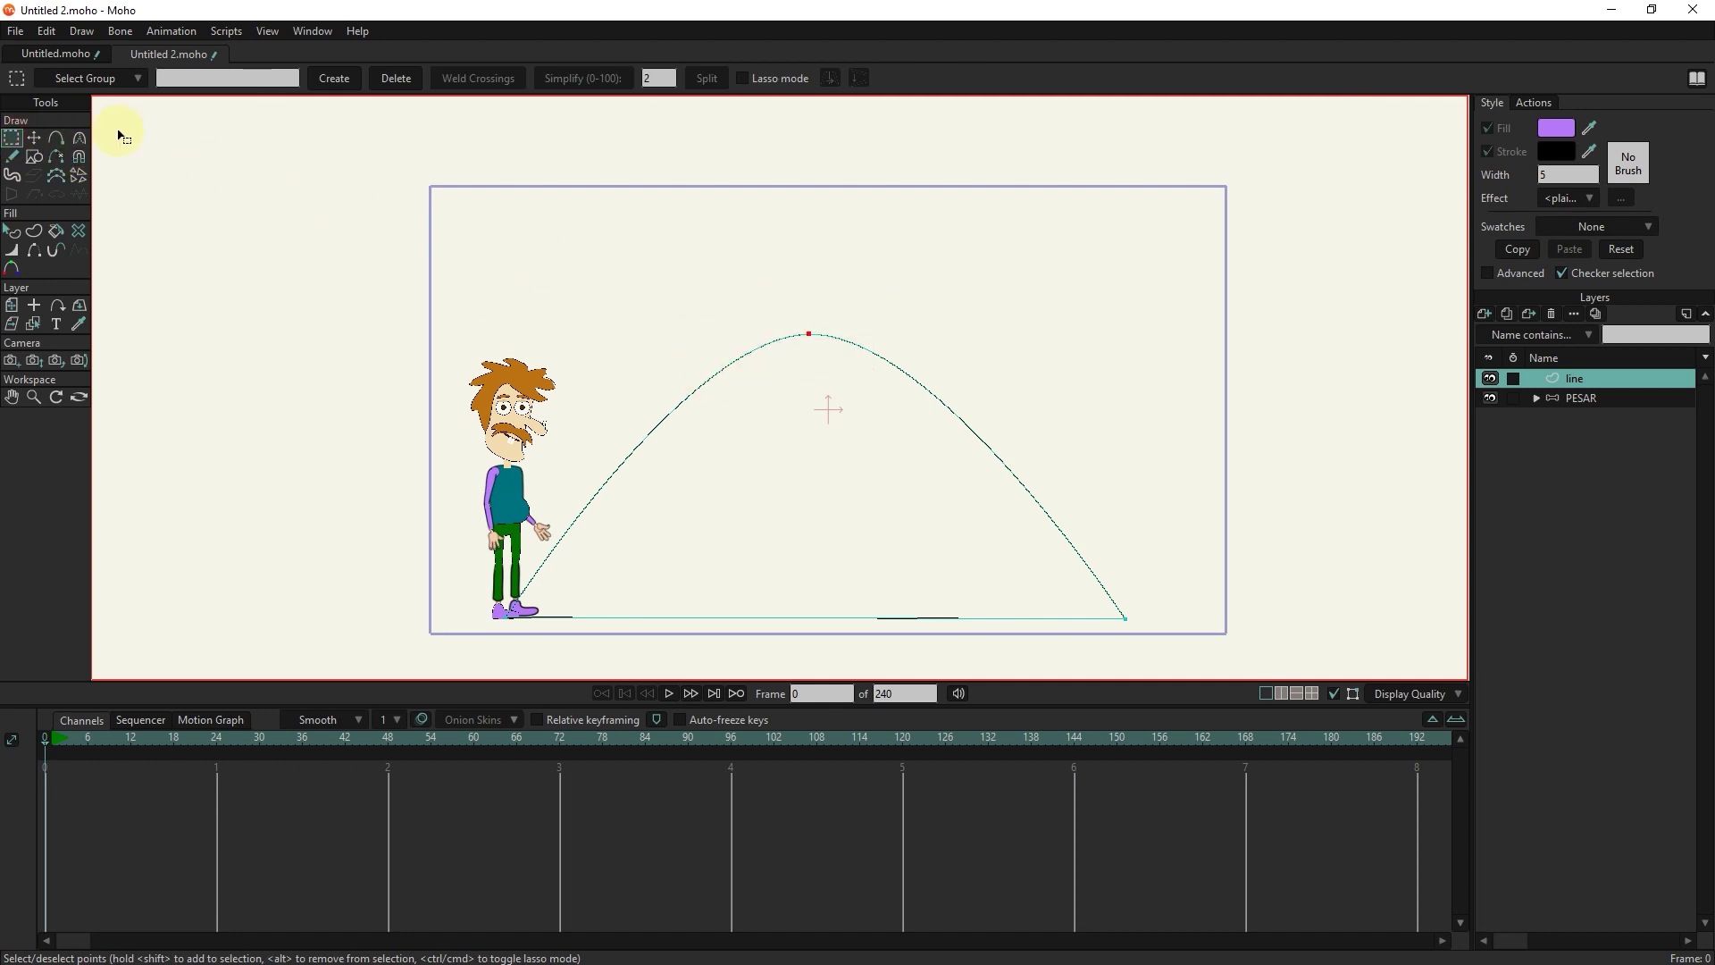
{"action": "left_click", "coordinate": [80, 139]}
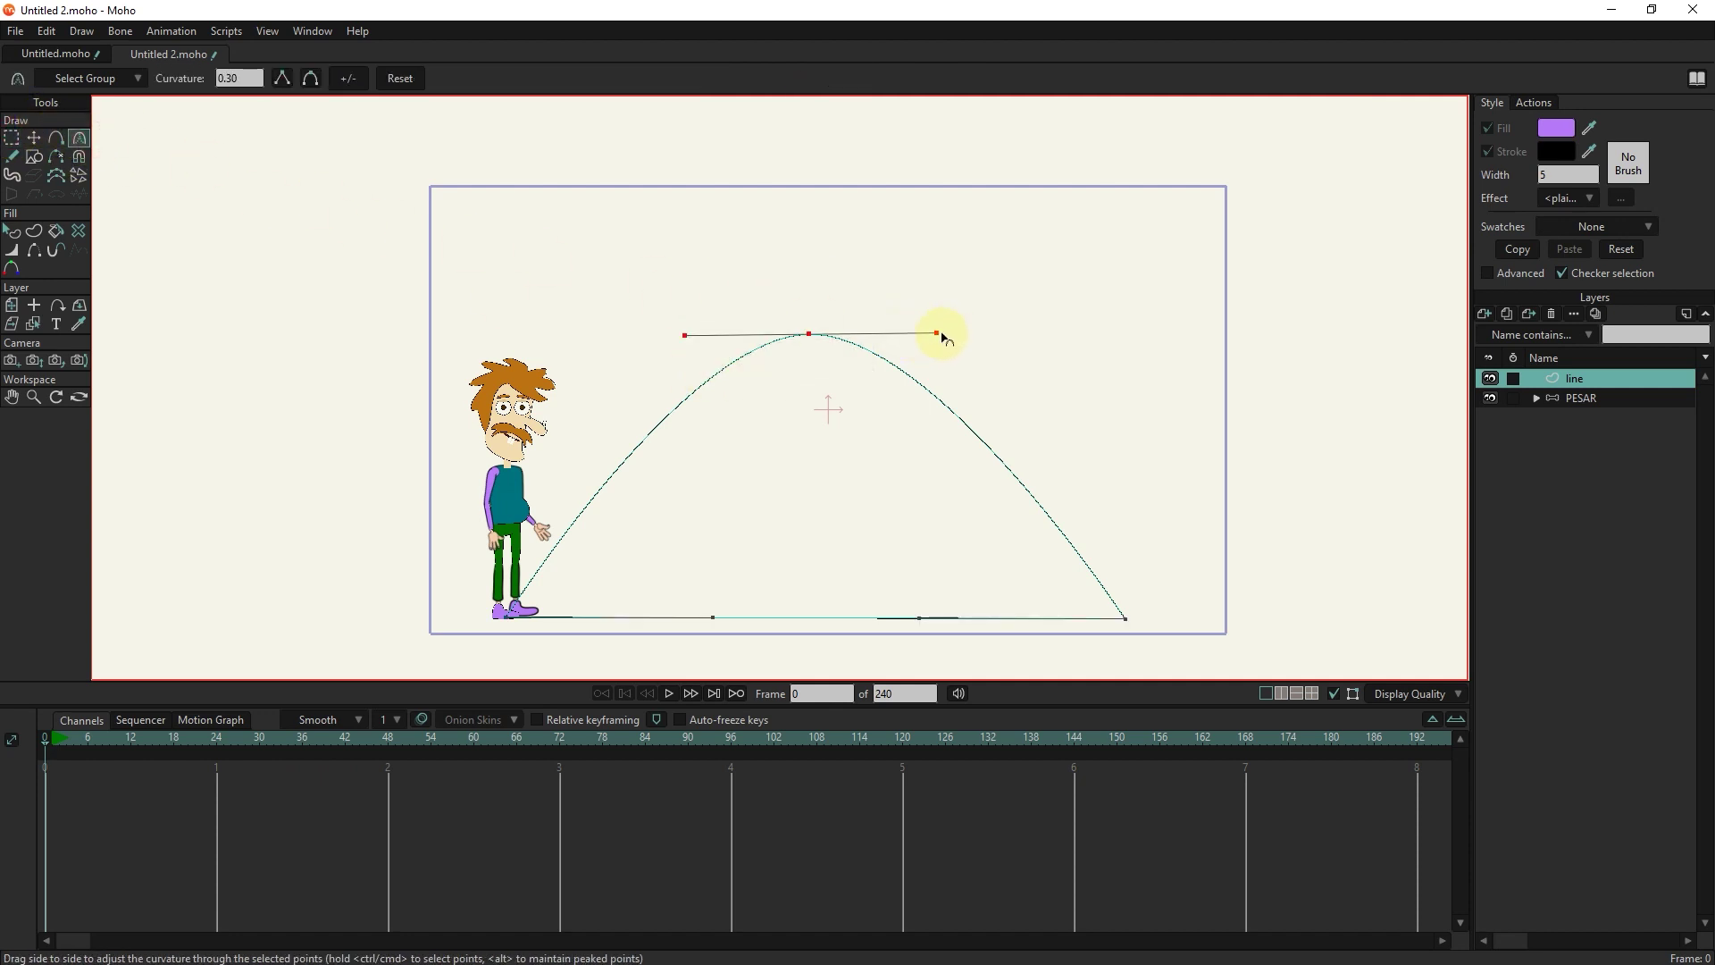
{"action": "left_click_drag", "start_coordinate": [942, 338], "coordinate": [981, 337]}
{"action": "left_click_drag", "start_coordinate": [686, 339], "coordinate": [608, 336]}
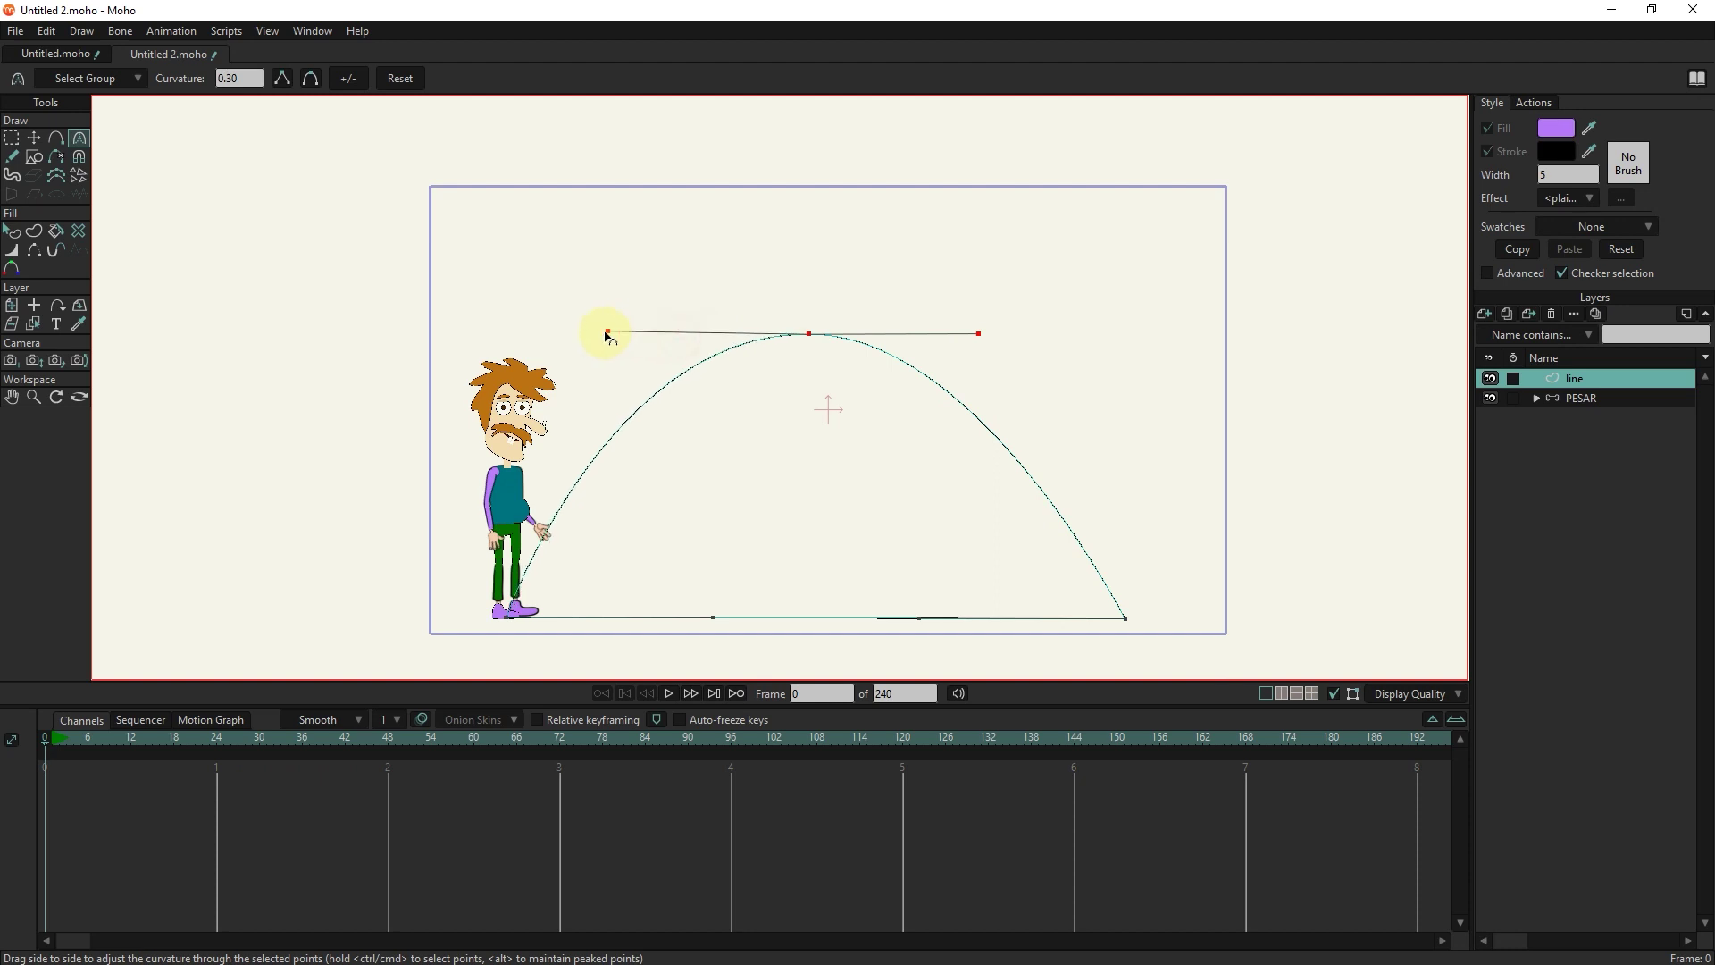
{"action": "left_click_drag", "start_coordinate": [1027, 341], "coordinate": [1059, 342]}
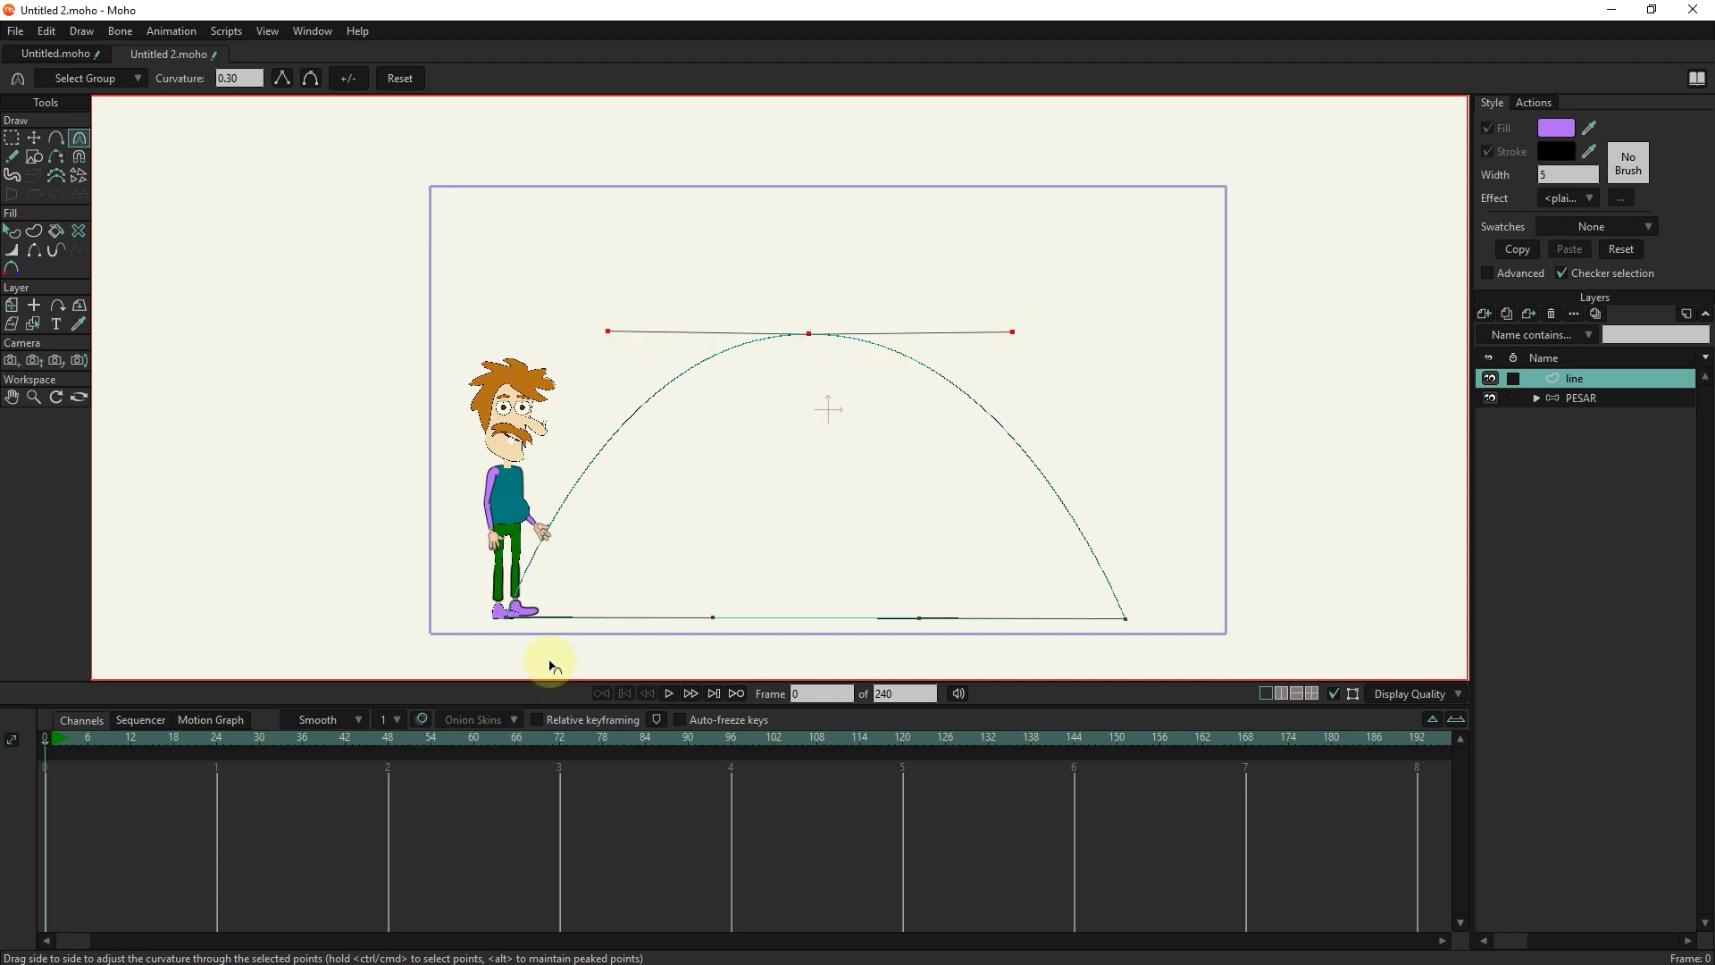
{"action": "left_click_drag", "start_coordinate": [822, 336], "coordinate": [827, 336]}
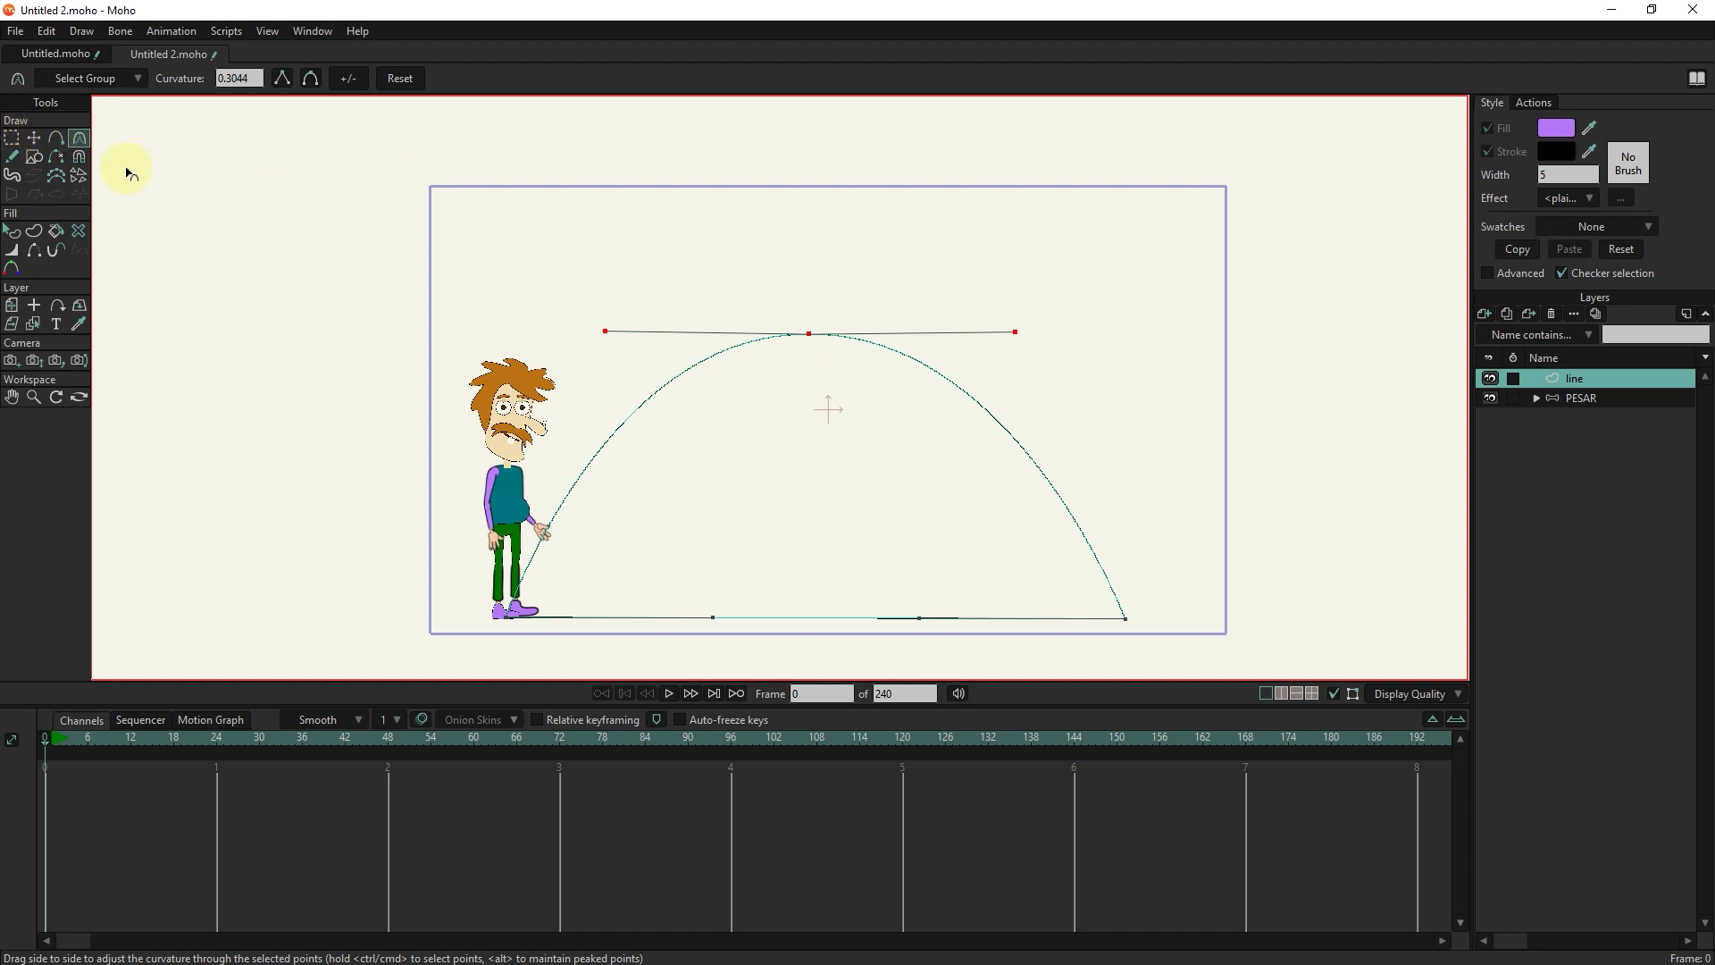
{"action": "left_click", "coordinate": [34, 138]}
{"action": "left_click_drag", "start_coordinate": [813, 346], "coordinate": [819, 347]}
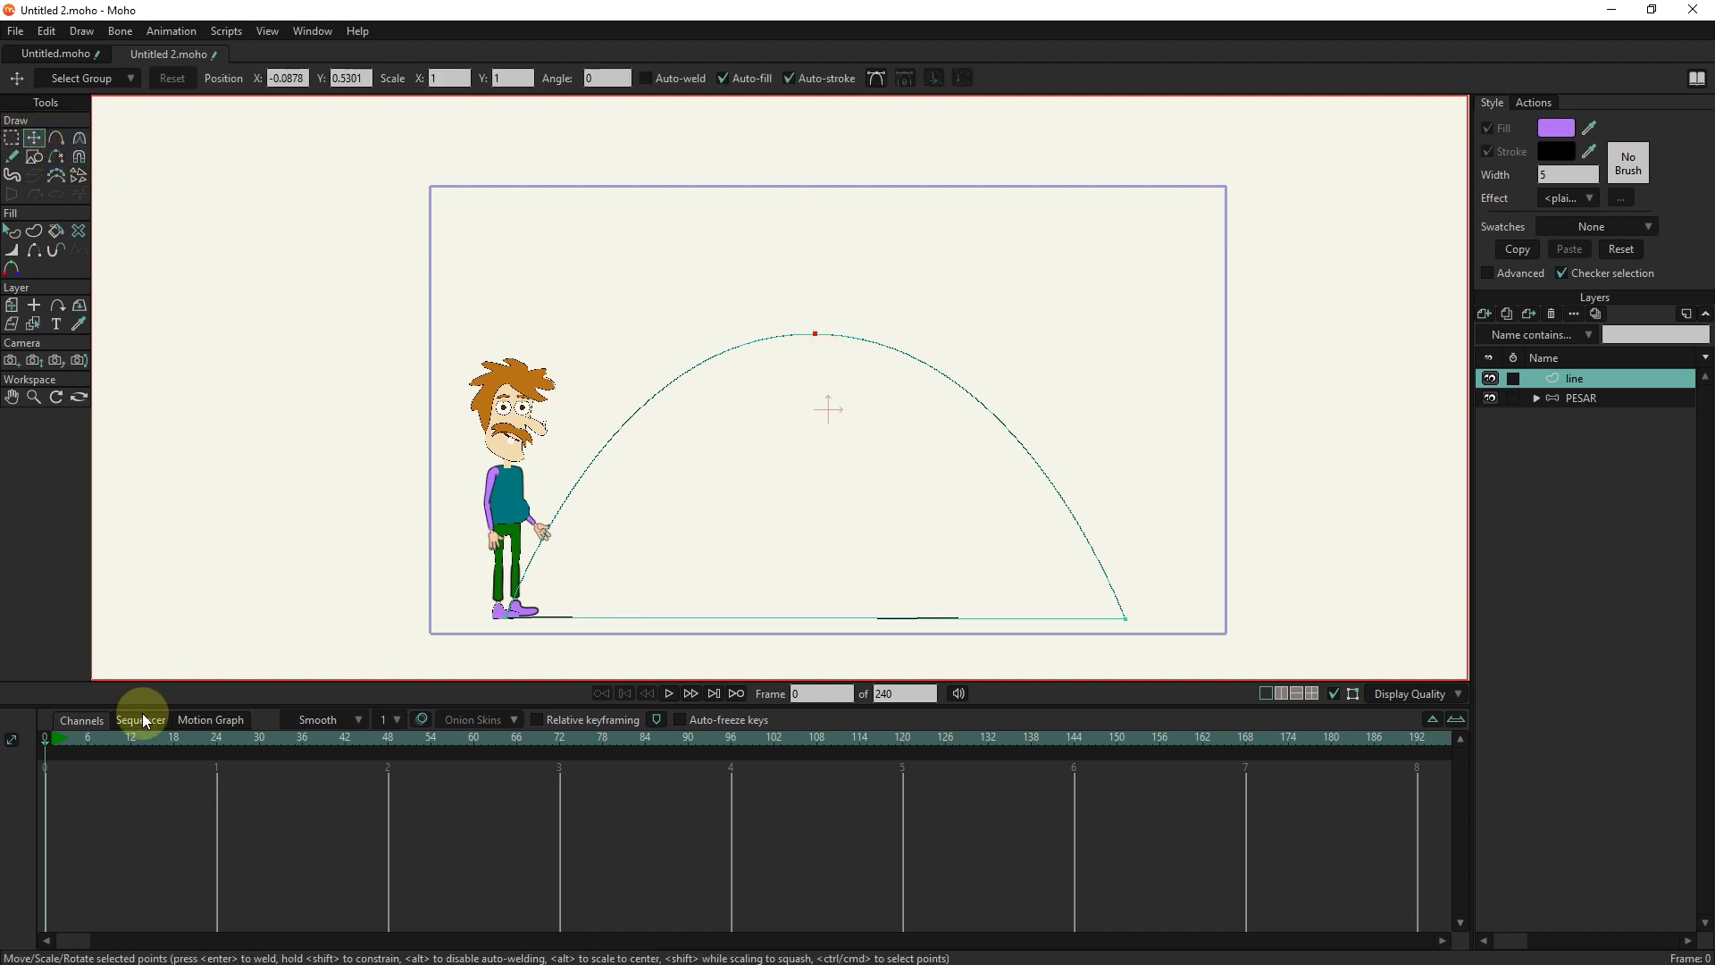
- Select the PESAR layer and set a layer transform keyframe at frame 1
{"action": "left_click", "coordinate": [52, 737]}
{"action": "scroll", "coordinate": [483, 550], "scroll_direction": "up", "scroll_amount": 2}
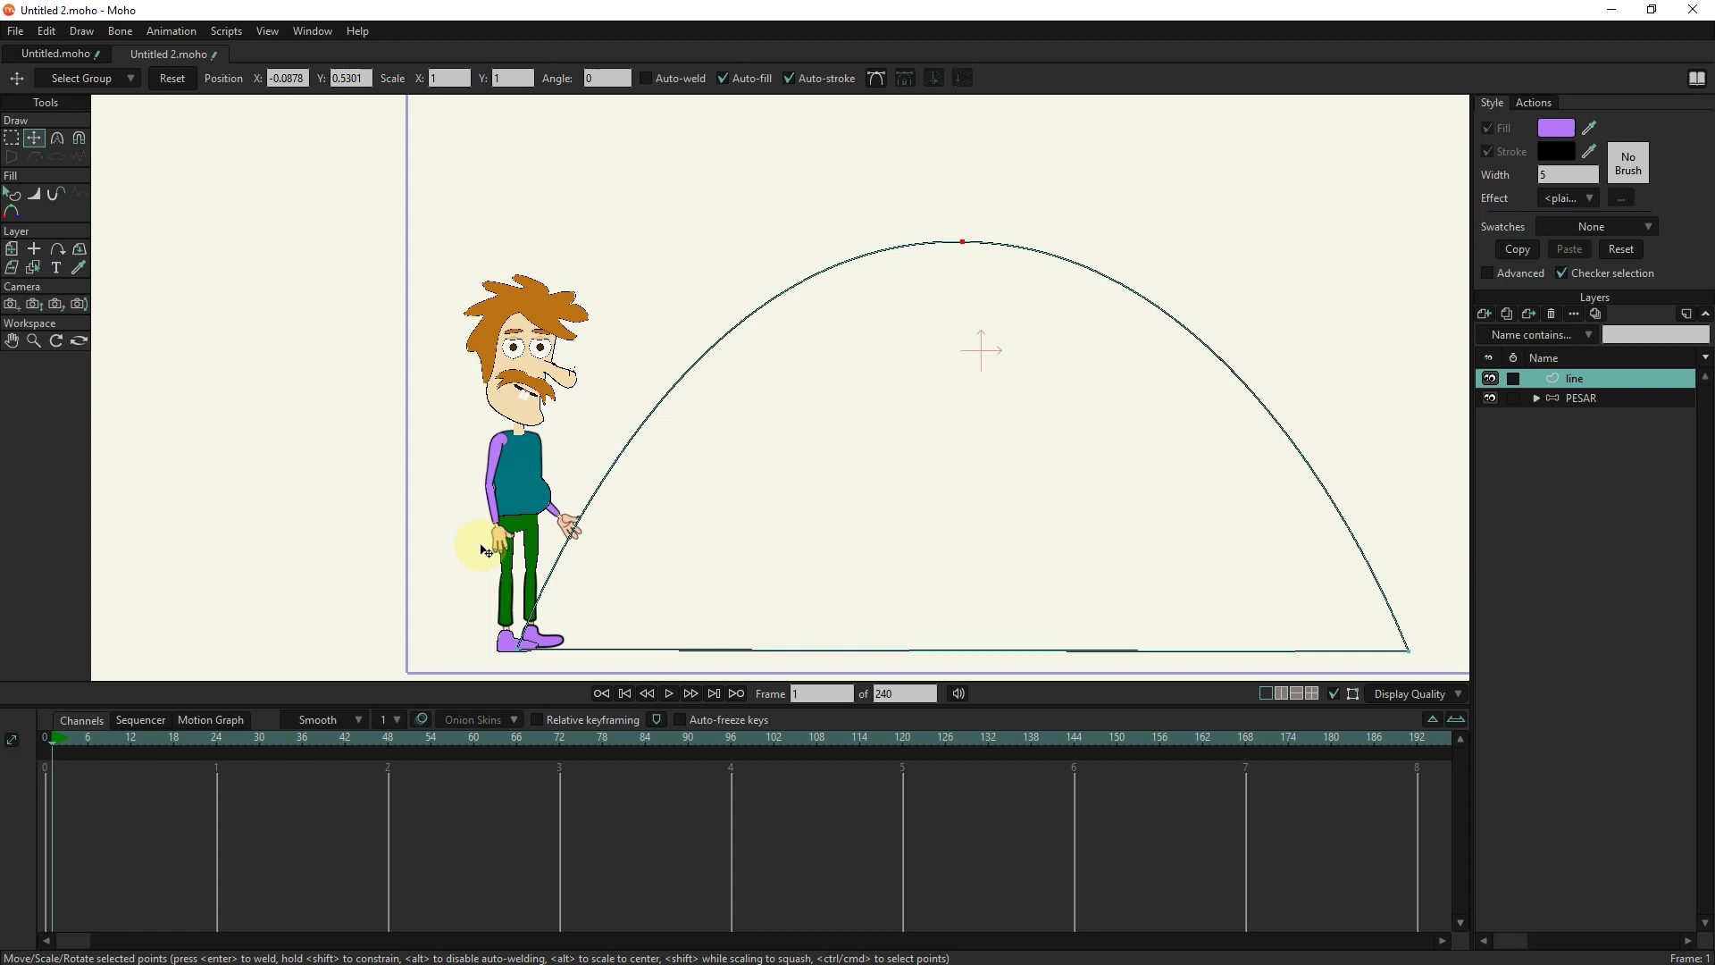
{"action": "scroll", "coordinate": [482, 550], "scroll_direction": "up", "scroll_amount": 1}
{"action": "left_click", "coordinate": [1571, 398]}
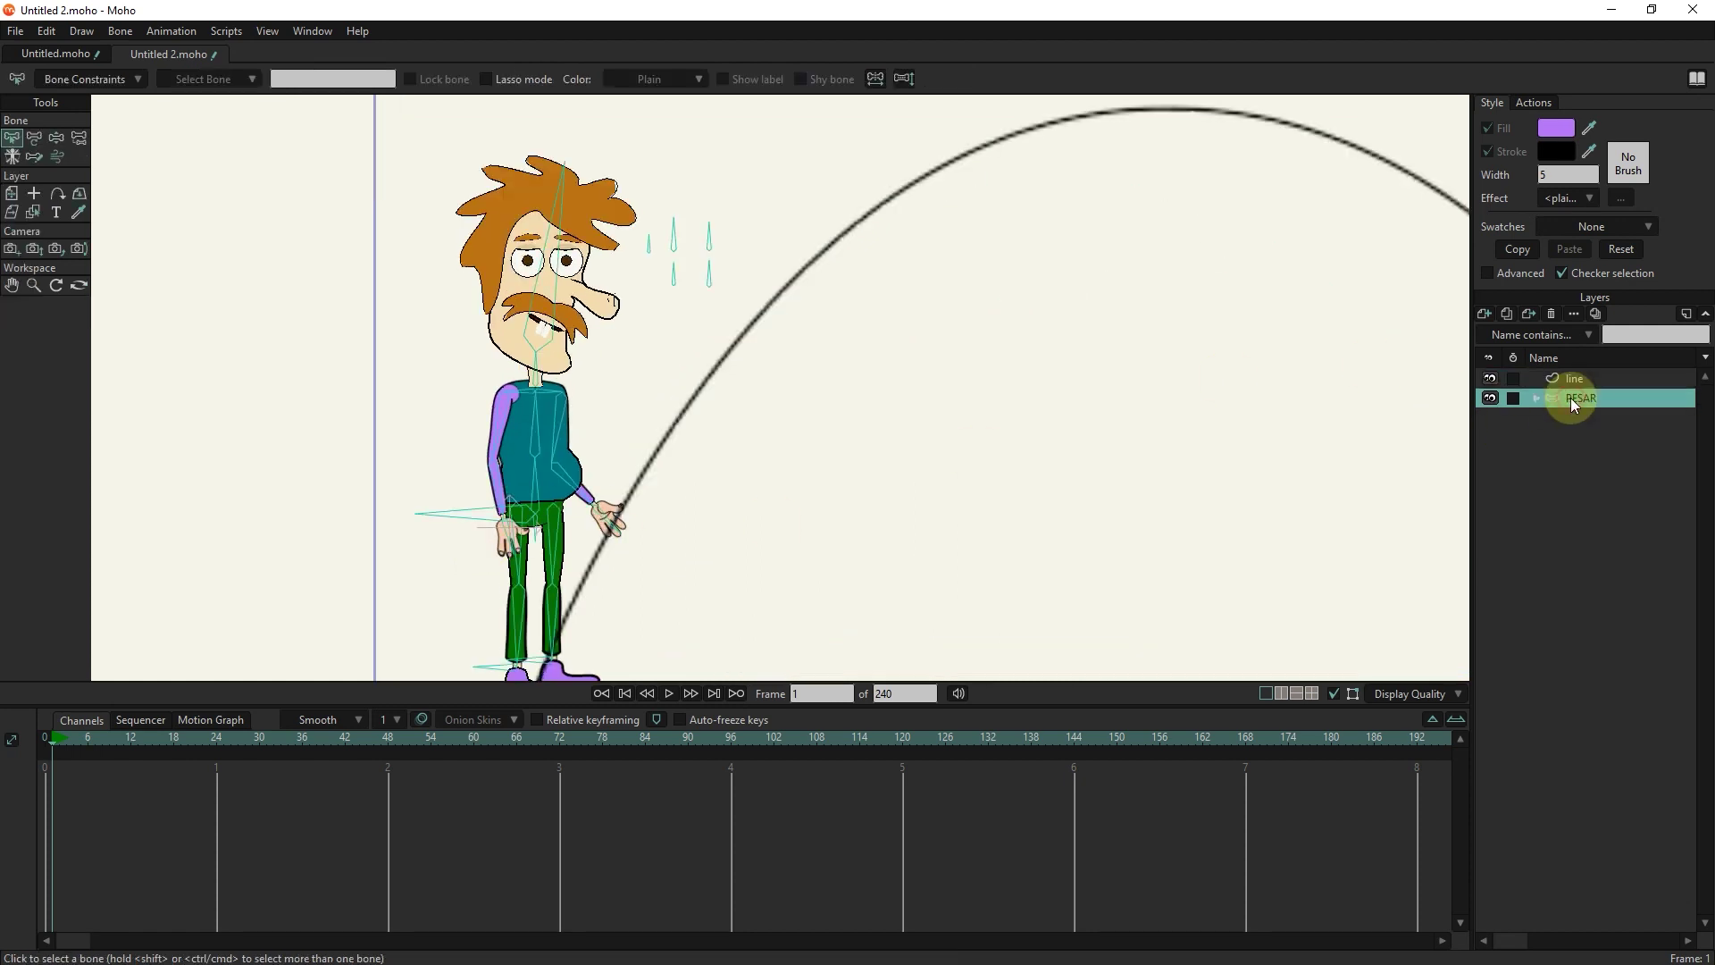
{"action": "scroll", "coordinate": [695, 487], "scroll_direction": "down", "scroll_amount": 2}
{"action": "key", "text": "z"}
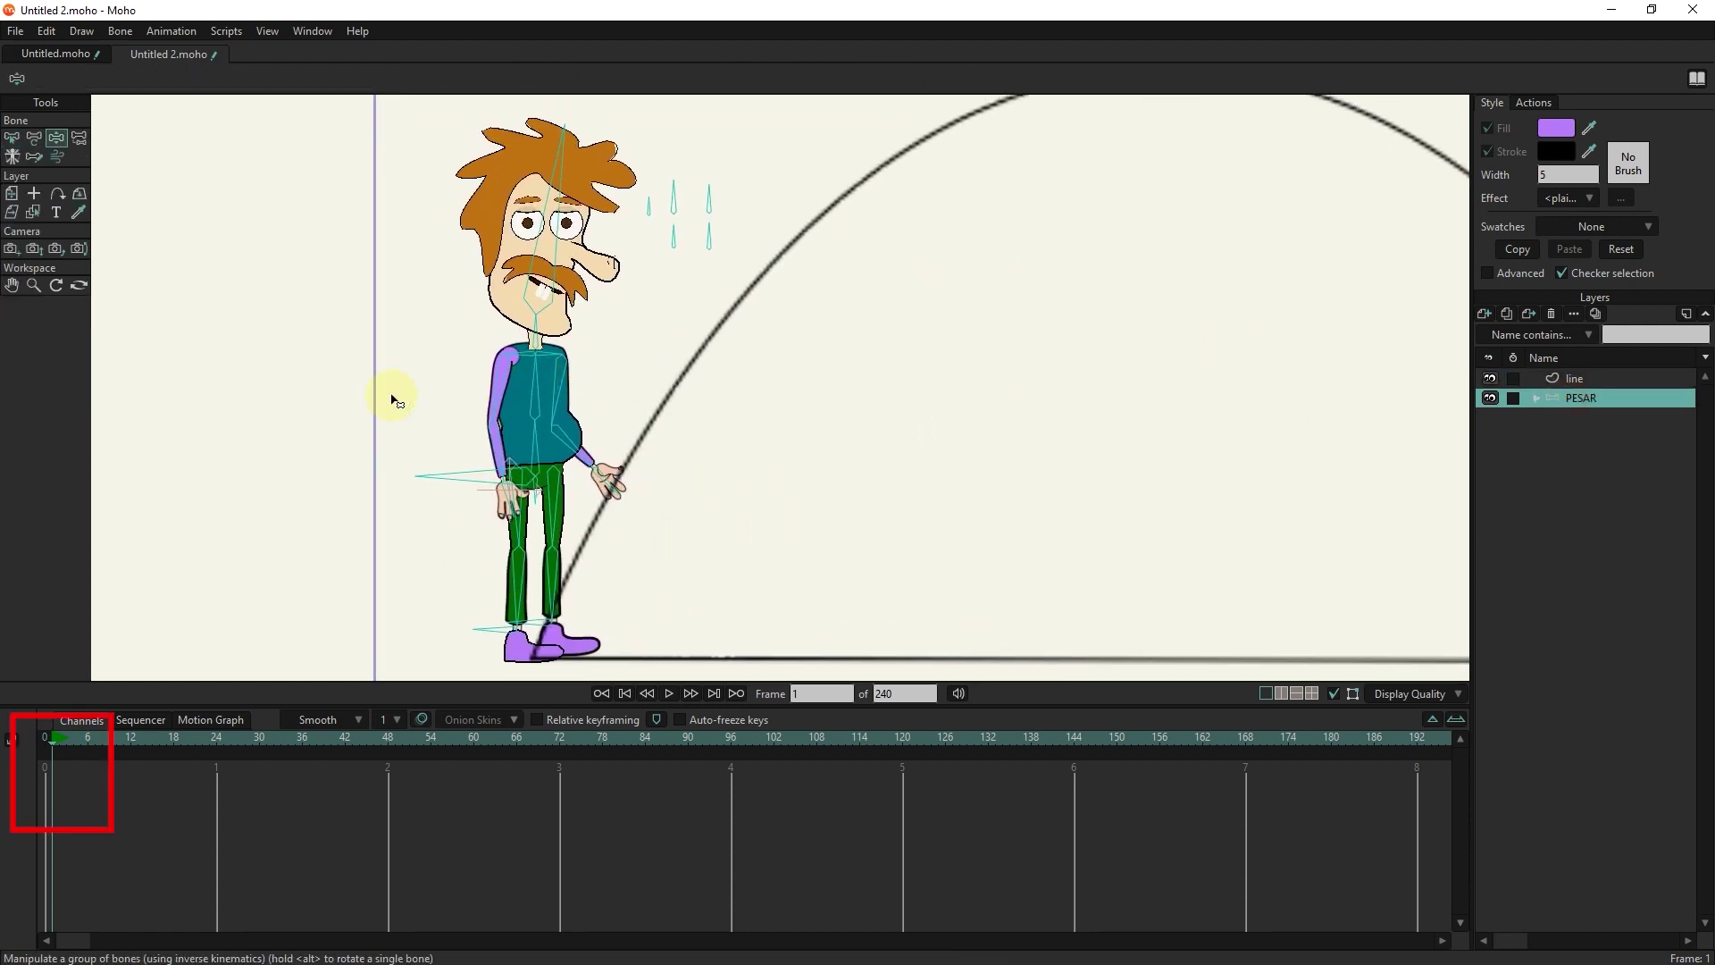
{"action": "left_click", "coordinate": [13, 194]}
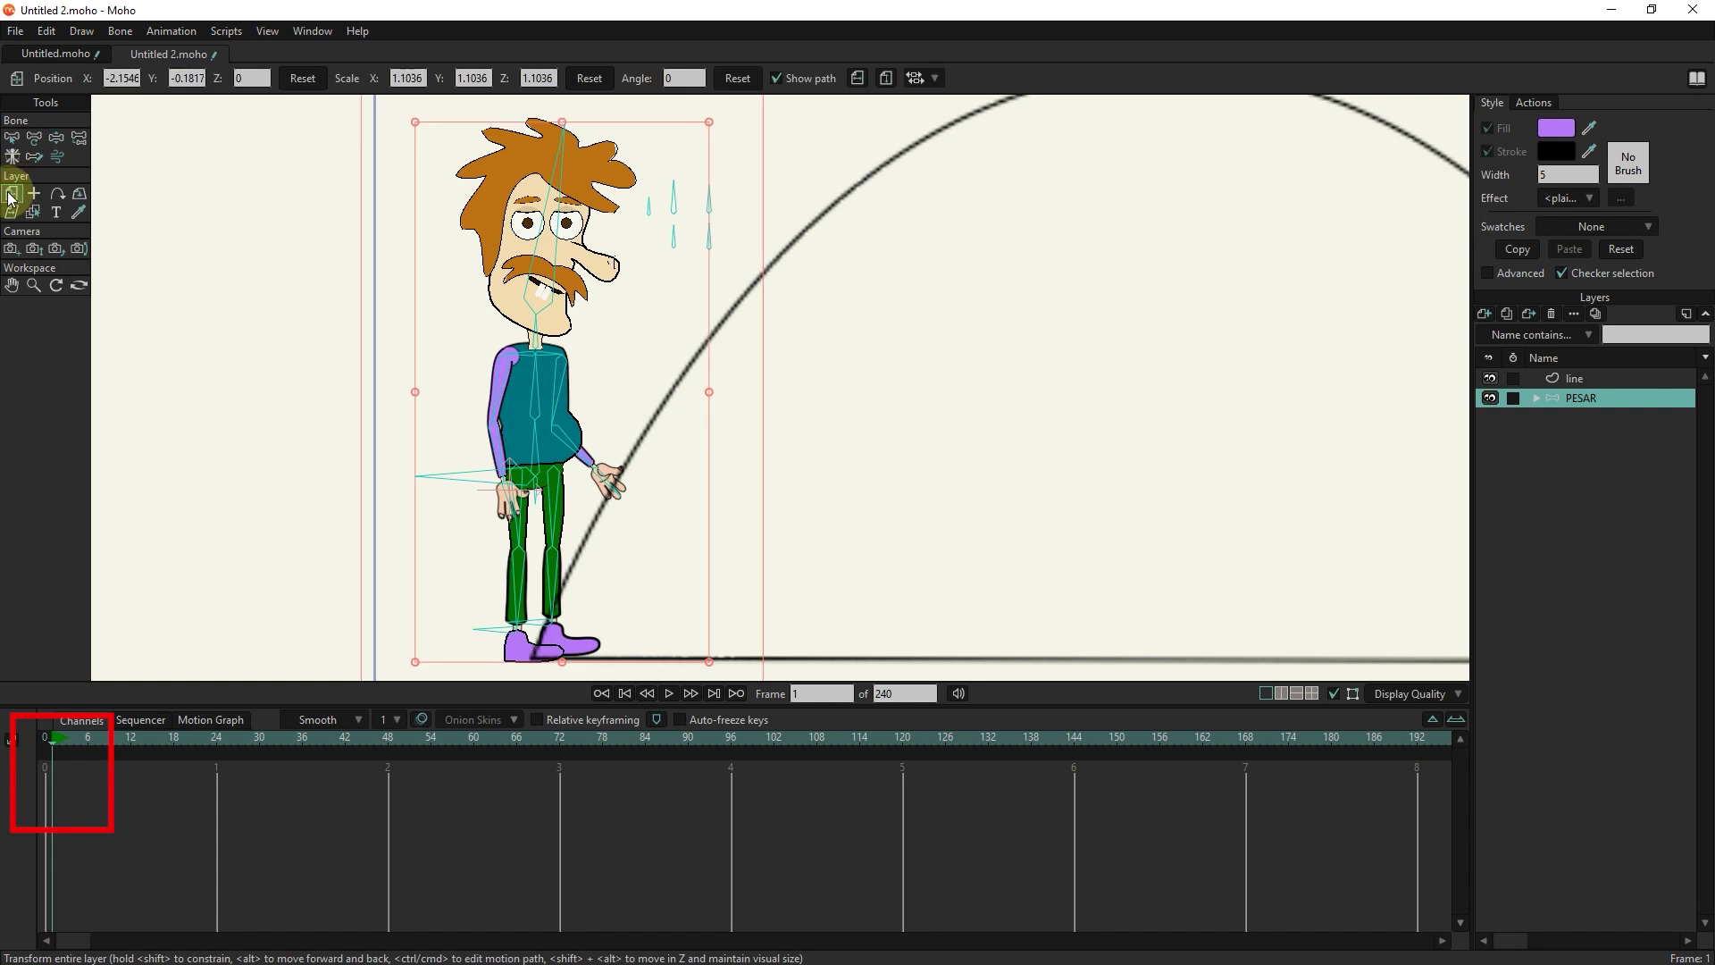
{"action": "left_click", "coordinate": [623, 369]}
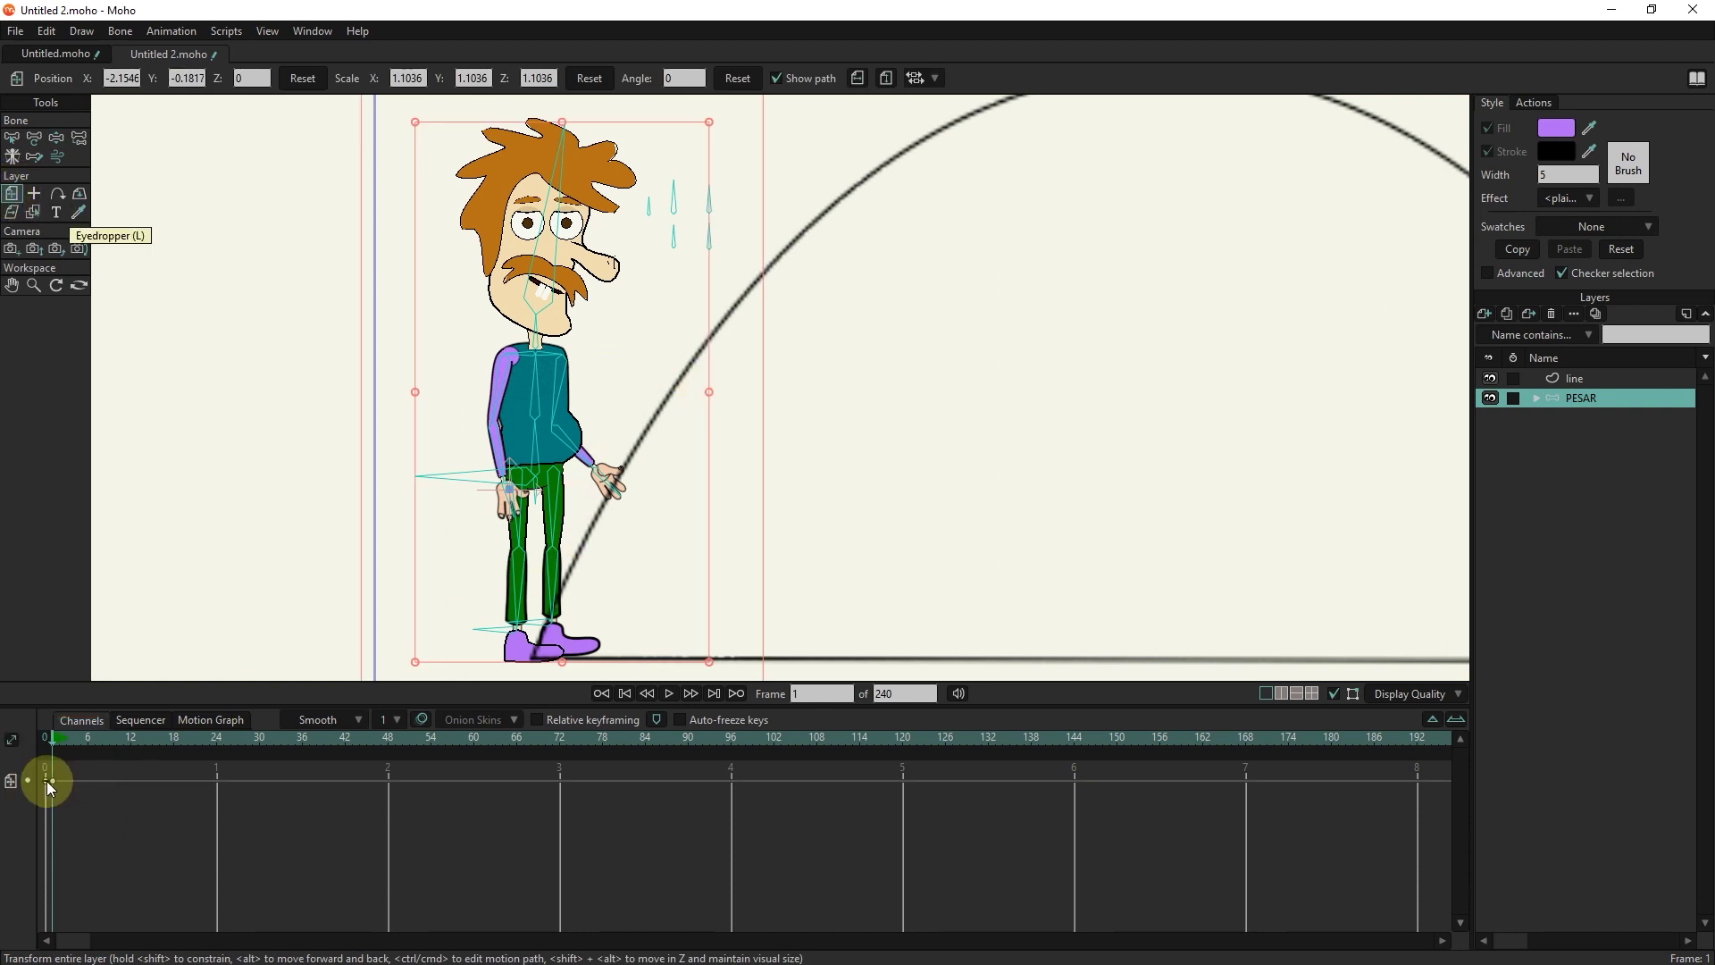
- Add a second layer transform keyframe for PESAR at frame 6
{"action": "left_click", "coordinate": [1456, 719]}
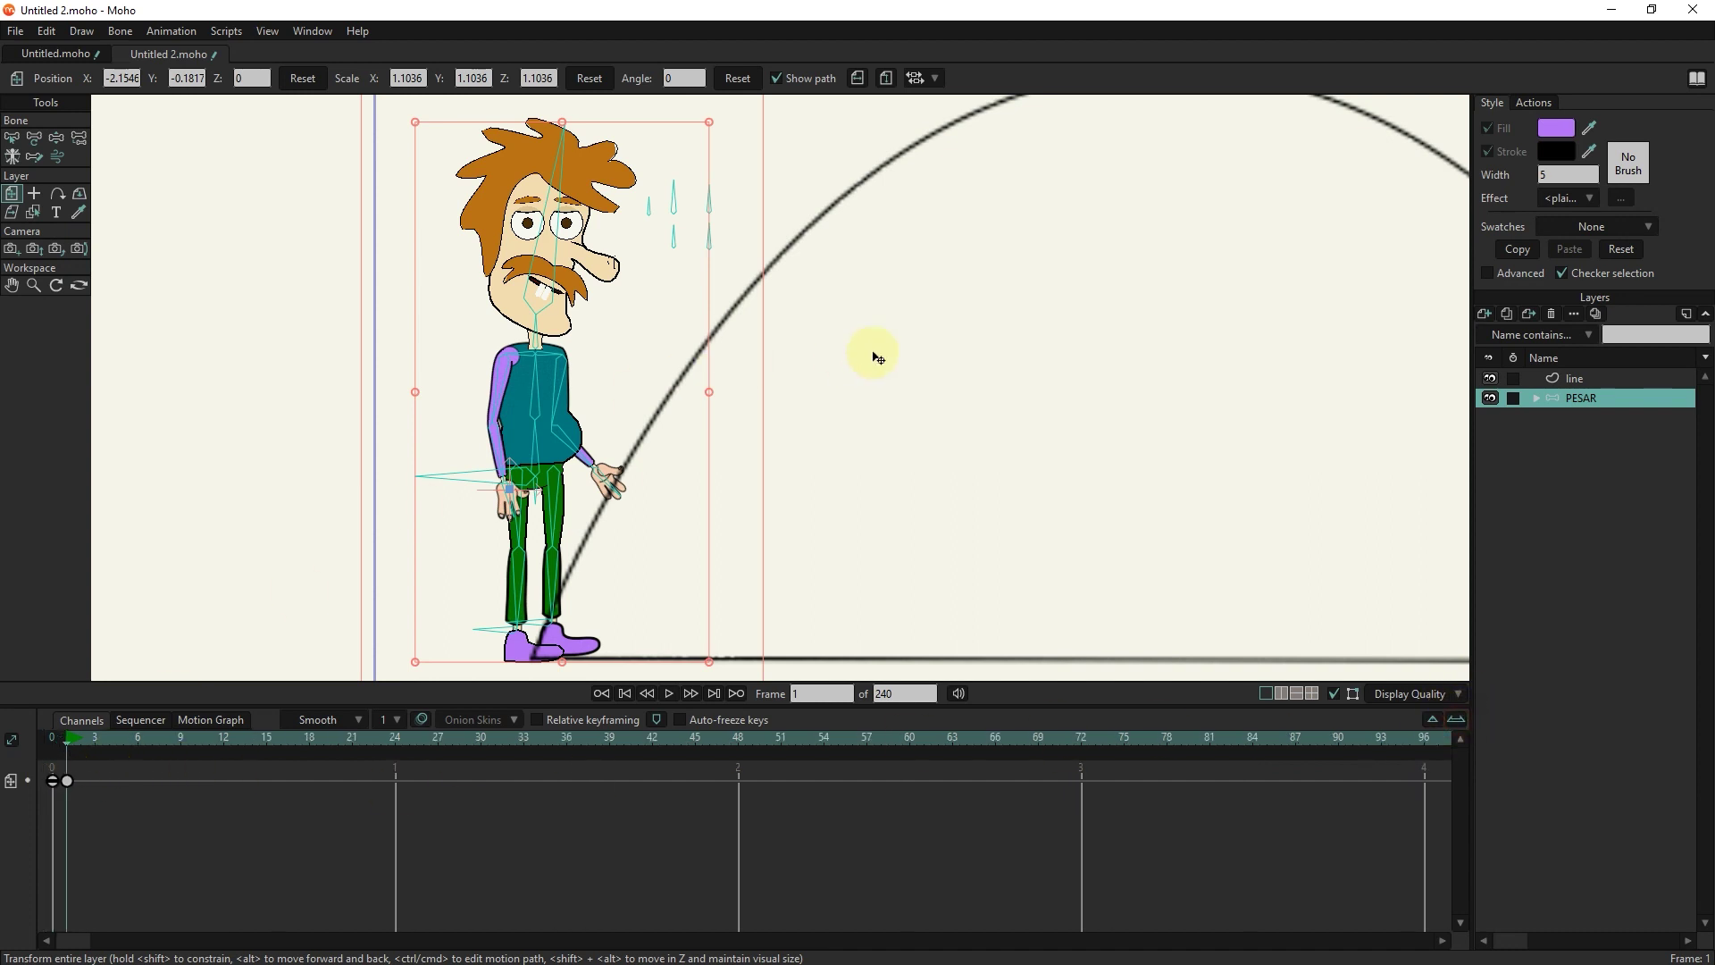
{"action": "left_click_drag", "start_coordinate": [76, 743], "coordinate": [140, 749]}
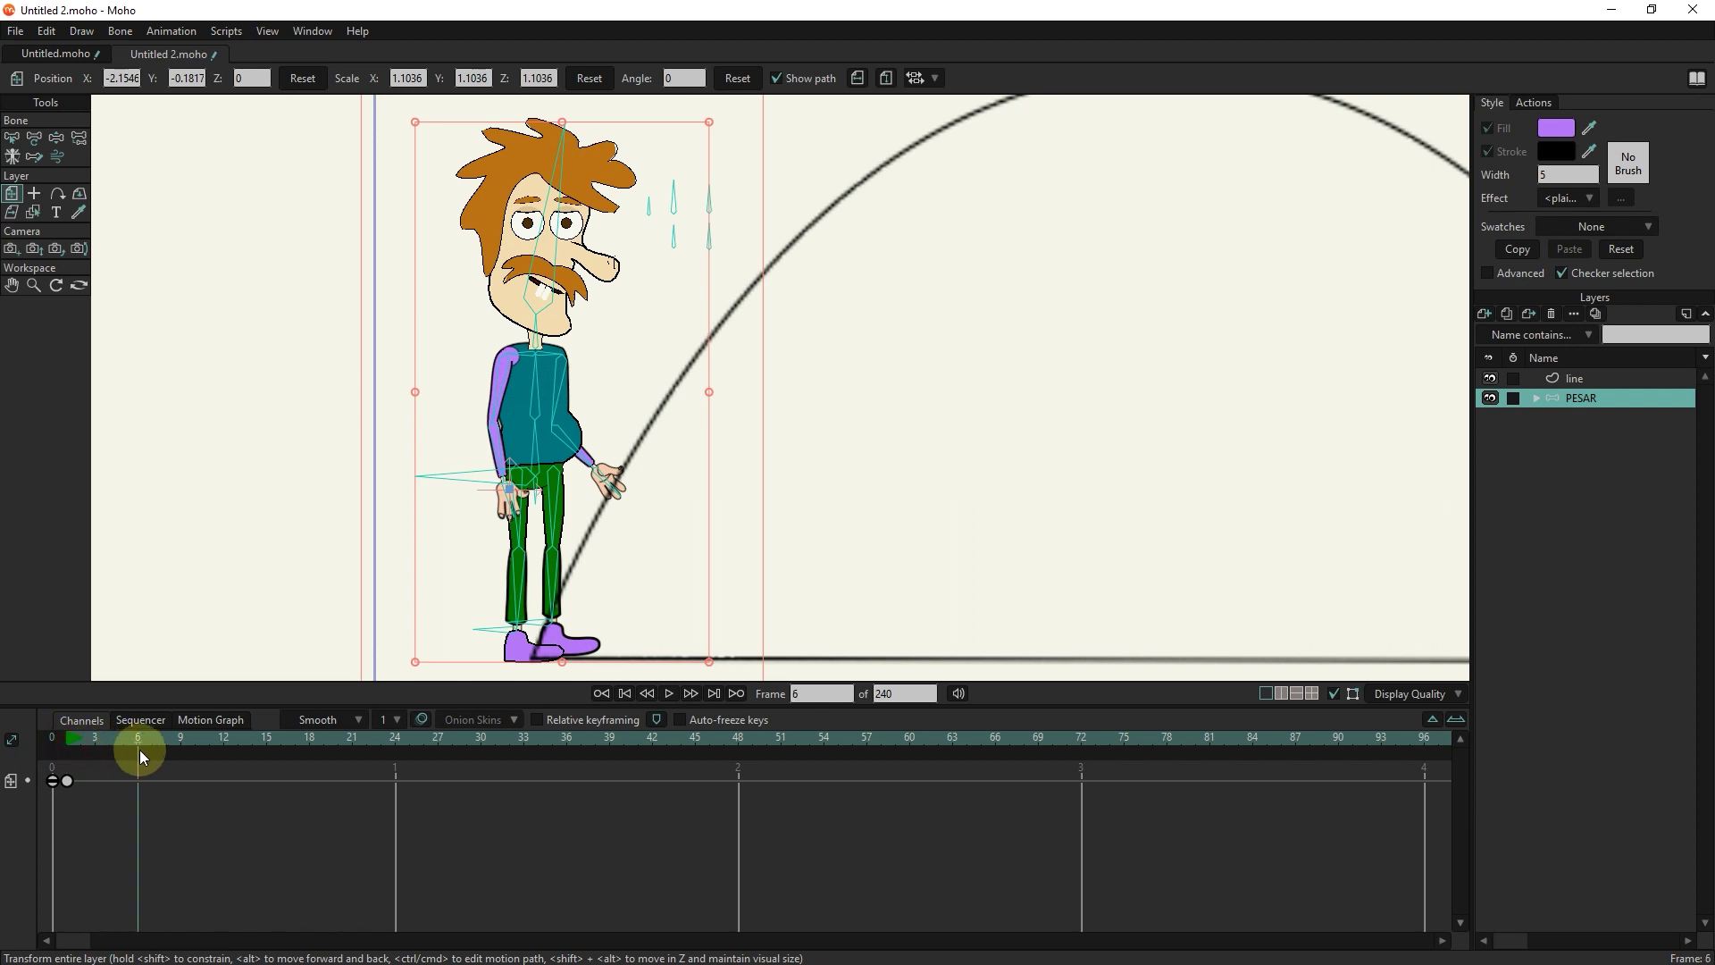
{"action": "left_click", "coordinate": [806, 514]}
{"action": "mouse_move", "coordinate": [141, 755]}
{"action": "left_mouse_down"}
{"action": "mouse_move", "coordinate": [59, 750]}
{"action": "mouse_move", "coordinate": [128, 757]}
{"action": "left_mouse_up"}
- Close the character's eyes at frame 6 by rotating the eyelid control bone to horizontal with Manipulate Bones
{"action": "left_click", "coordinate": [56, 138]}
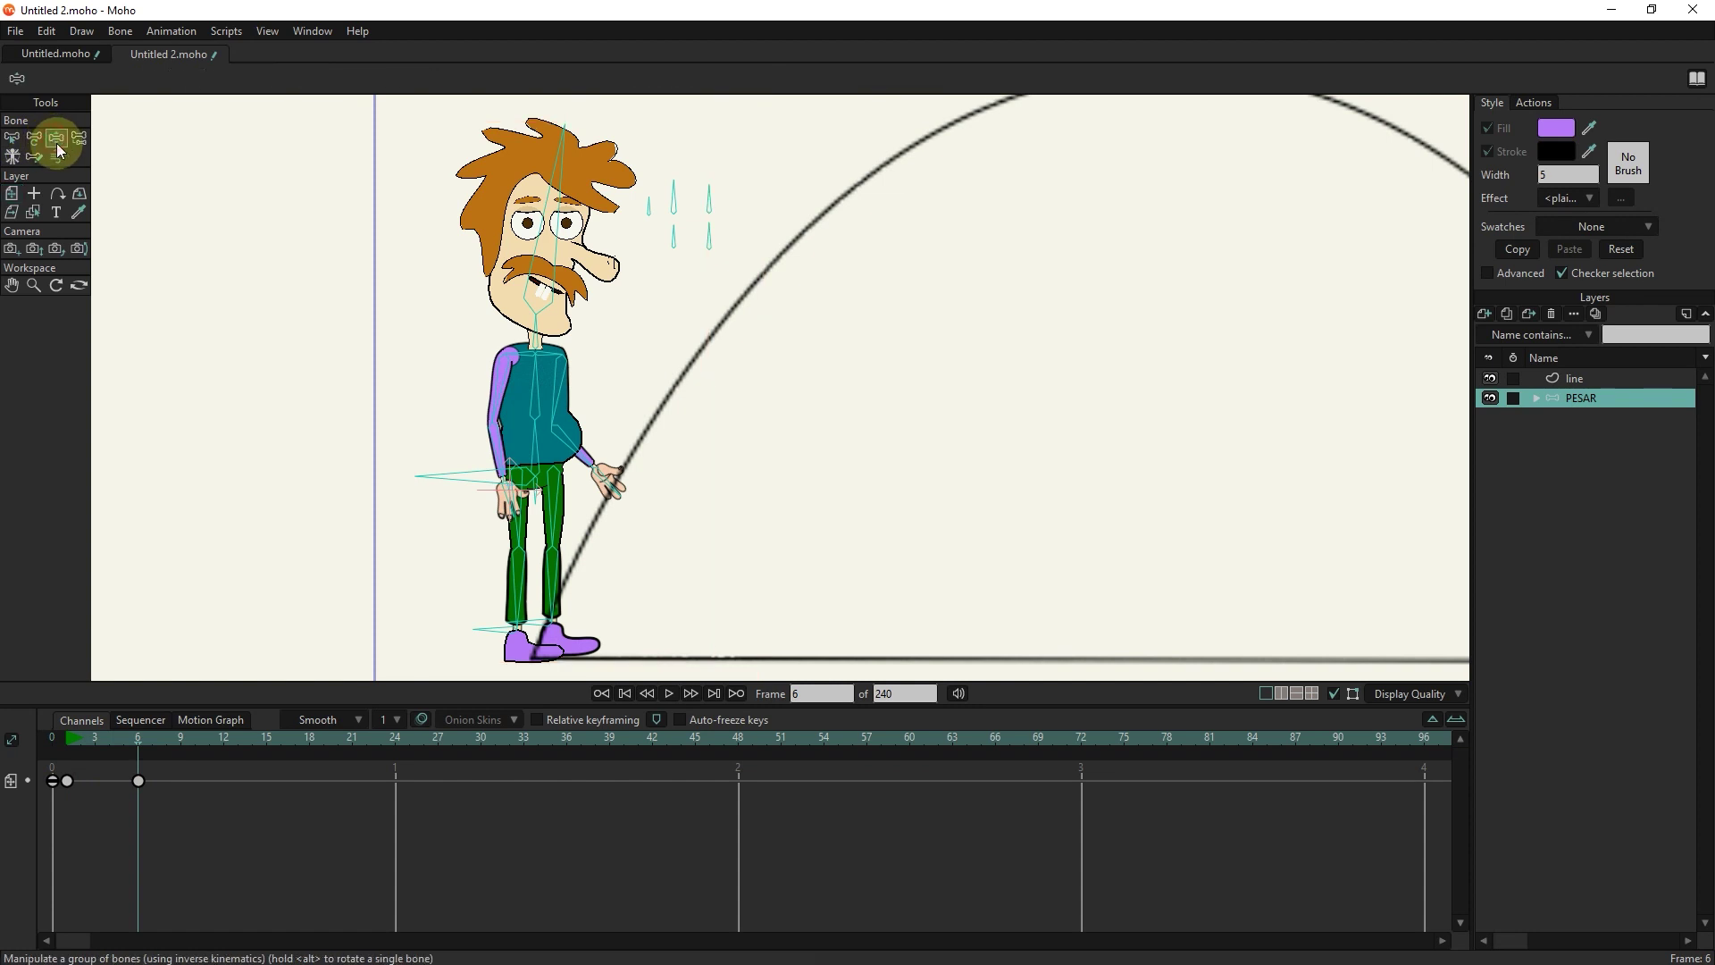
{"action": "left_click", "coordinate": [721, 195]}
{"action": "left_click_drag", "start_coordinate": [675, 227], "coordinate": [571, 268]}
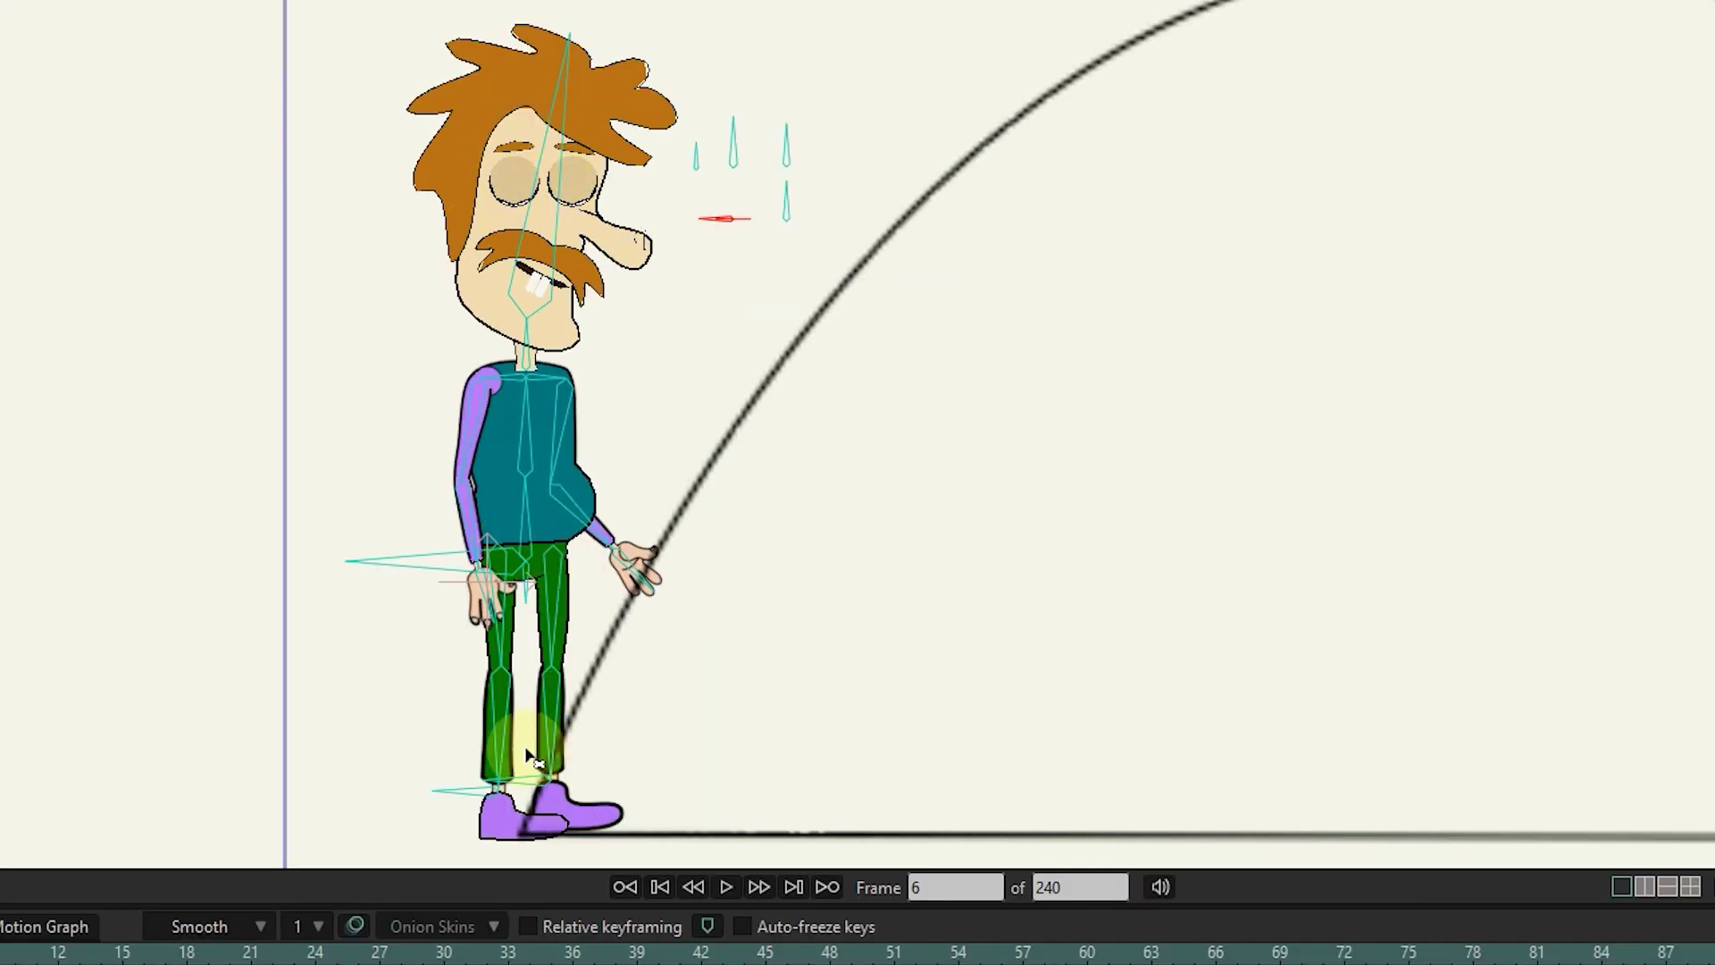
- Raise both legs at frame 6, bending the knees forward with the feet lifted toward the body in a crouched pose
{"action": "left_click_drag", "start_coordinate": [502, 738], "coordinate": [523, 551]}
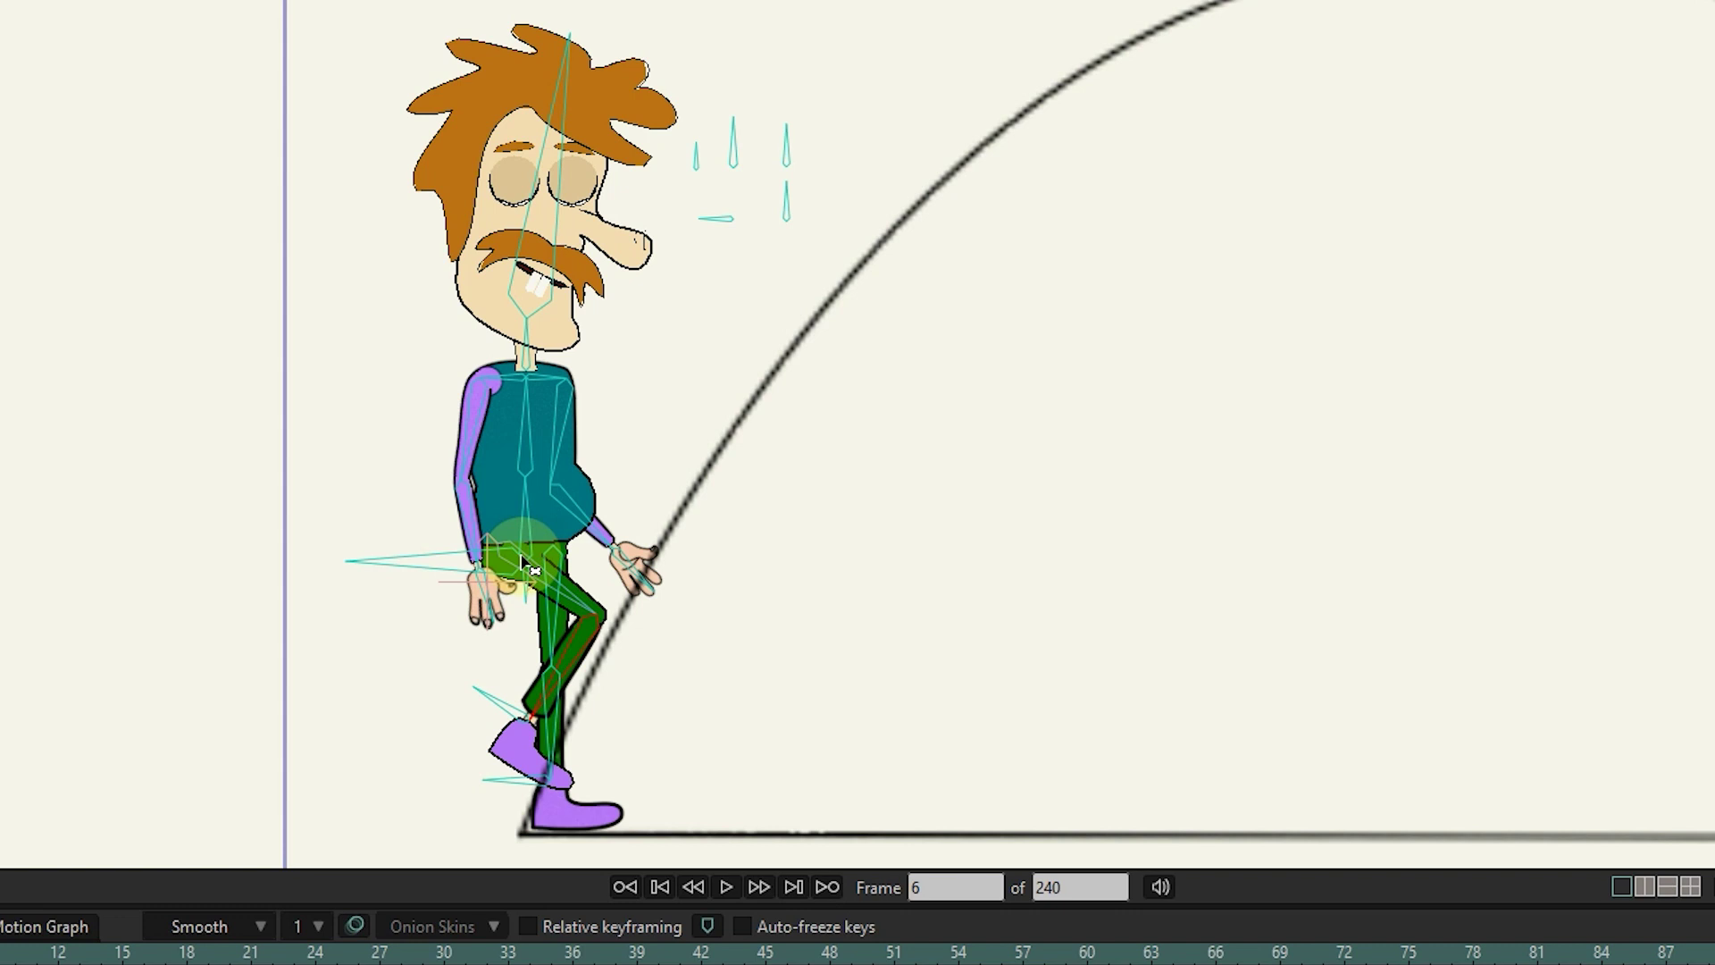
{"action": "left_click_drag", "start_coordinate": [536, 720], "coordinate": [640, 654]}
{"action": "scroll", "coordinate": [566, 710], "scroll_direction": "up", "scroll_amount": 2}
{"action": "left_click_drag", "start_coordinate": [529, 635], "coordinate": [555, 600]}
{"action": "left_click_drag", "start_coordinate": [577, 677], "coordinate": [600, 373]}
- Pose the upper body at frame 6 with both arms bent backward and the torso and head leaning forward
{"action": "left_click_drag", "start_coordinate": [420, 384], "coordinate": [416, 273]}
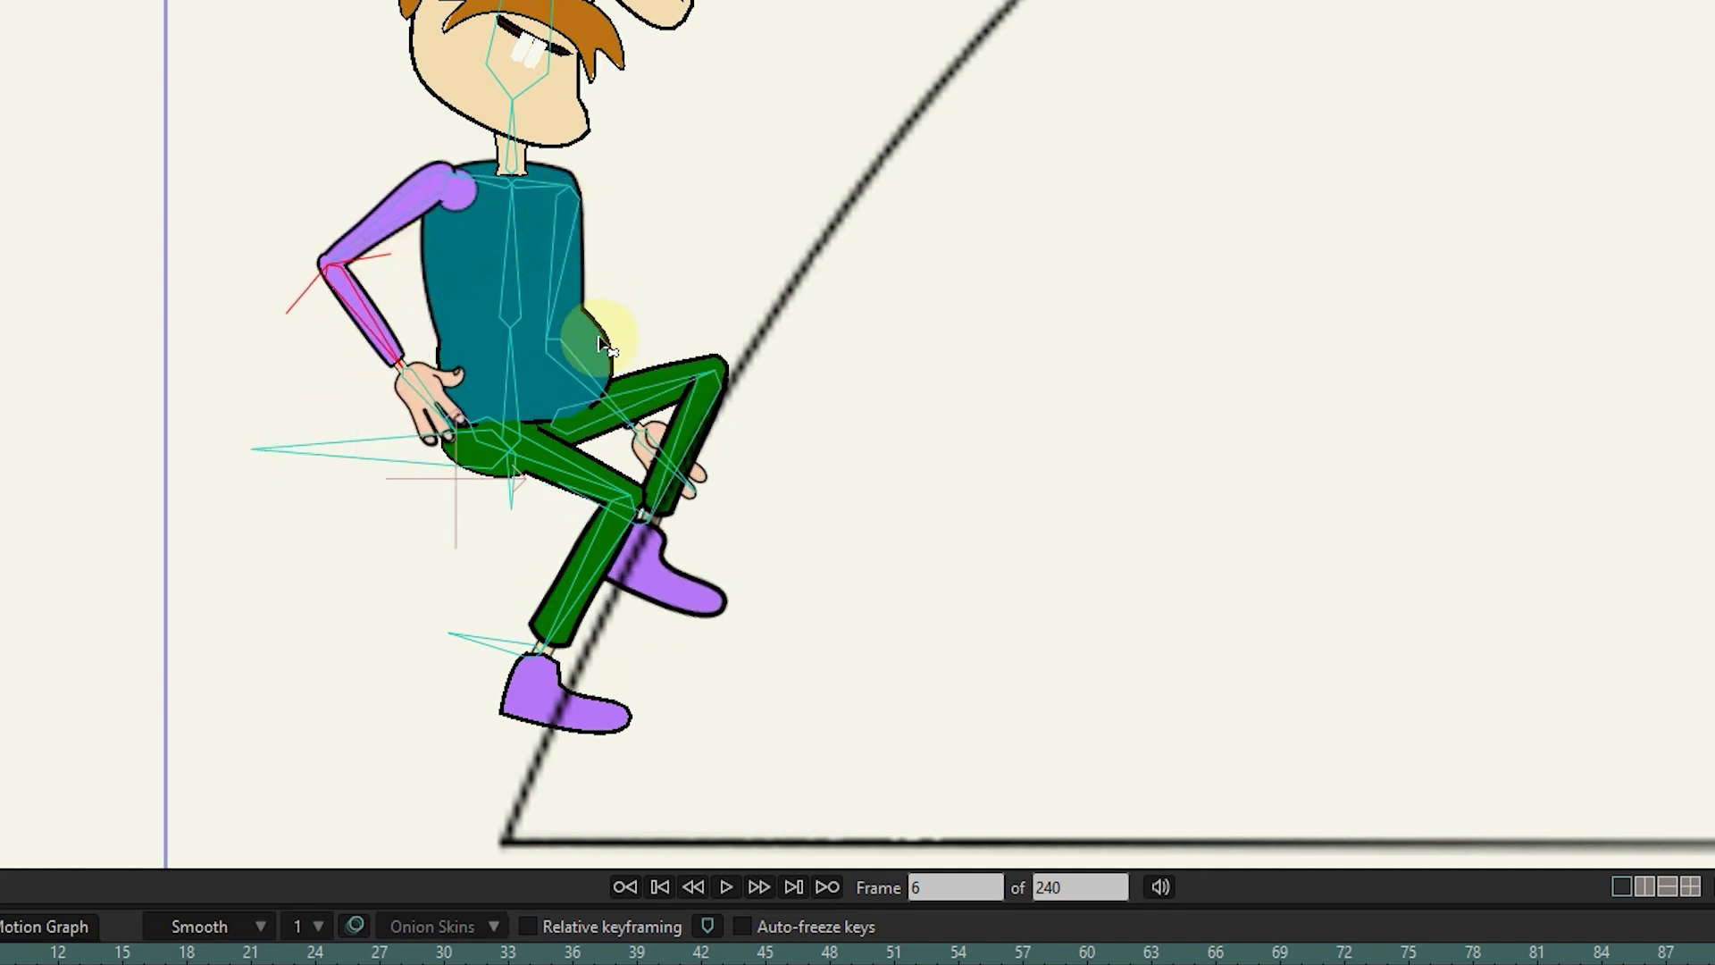
{"action": "left_click_drag", "start_coordinate": [601, 337], "coordinate": [514, 266]}
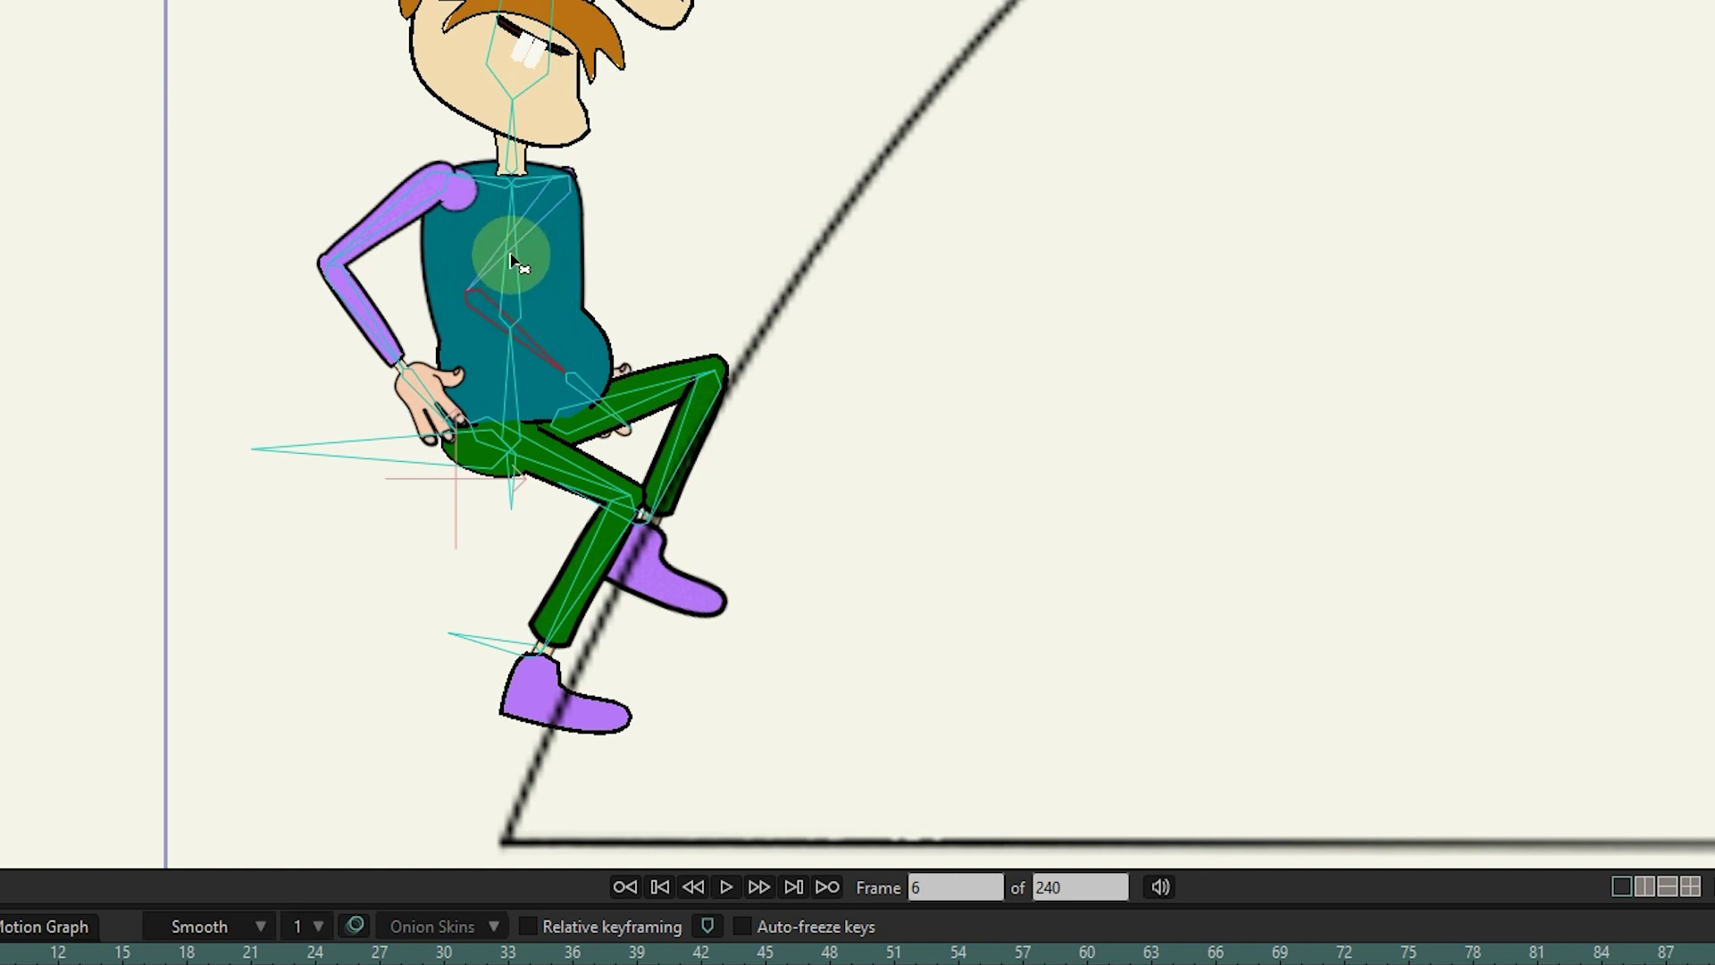
{"action": "left_click_drag", "start_coordinate": [588, 285], "coordinate": [536, 398]}
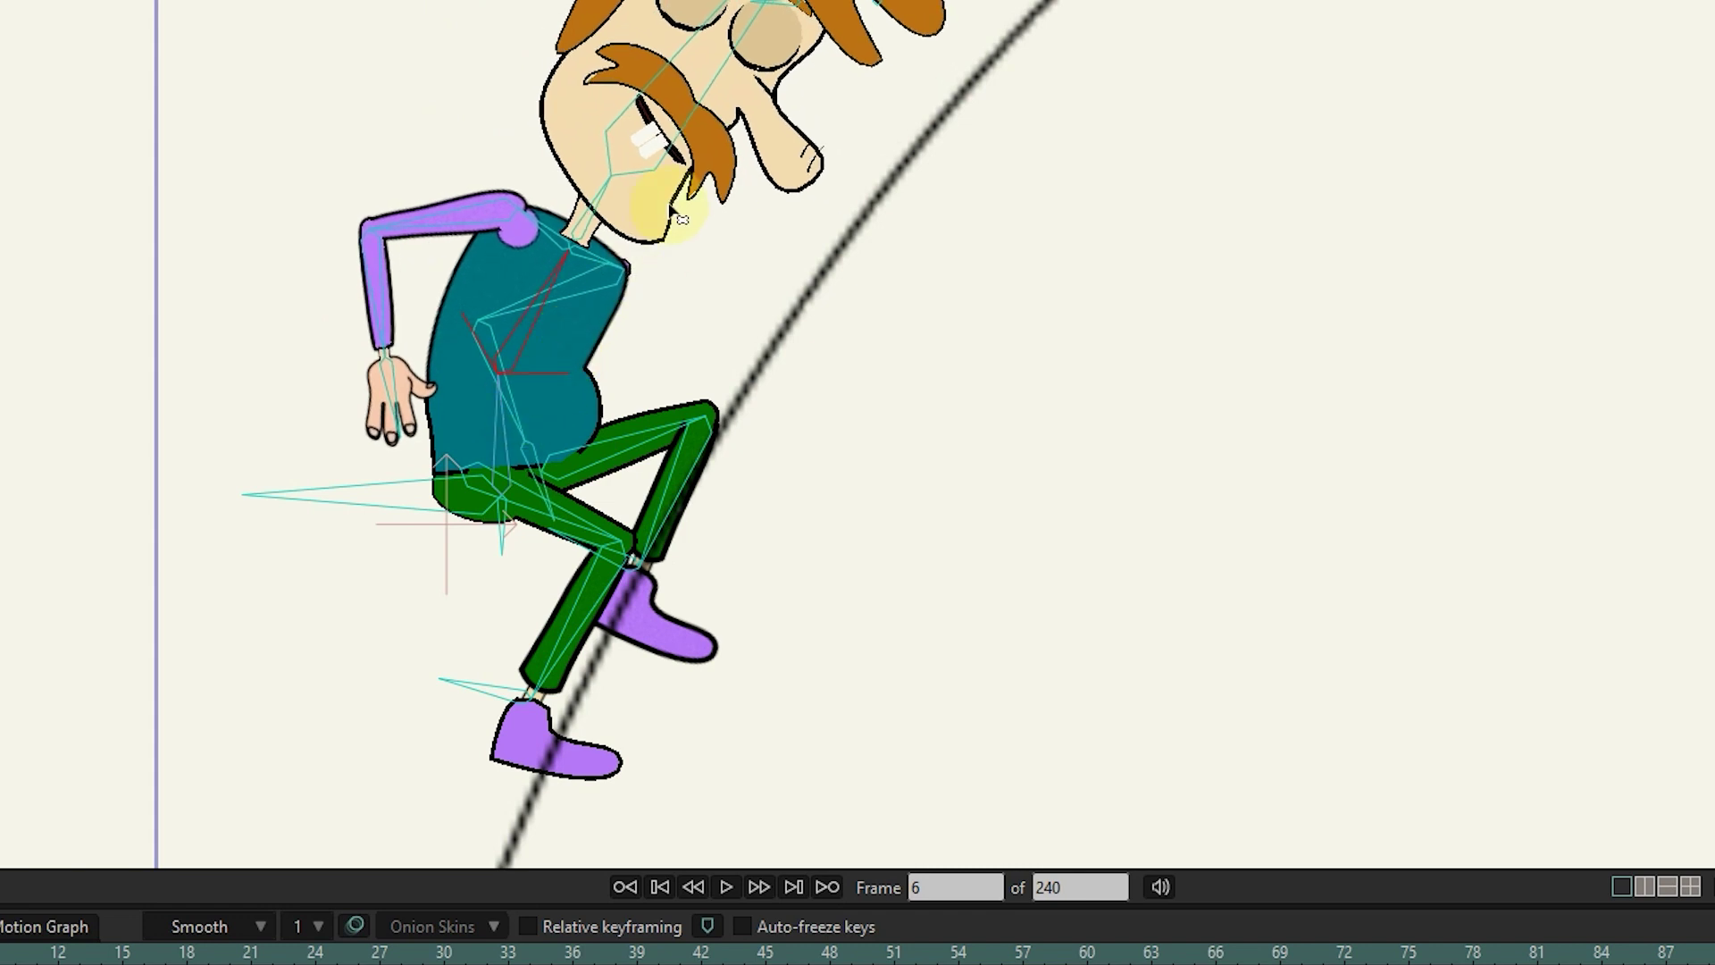
{"action": "left_click_drag", "start_coordinate": [657, 234], "coordinate": [700, 384]}
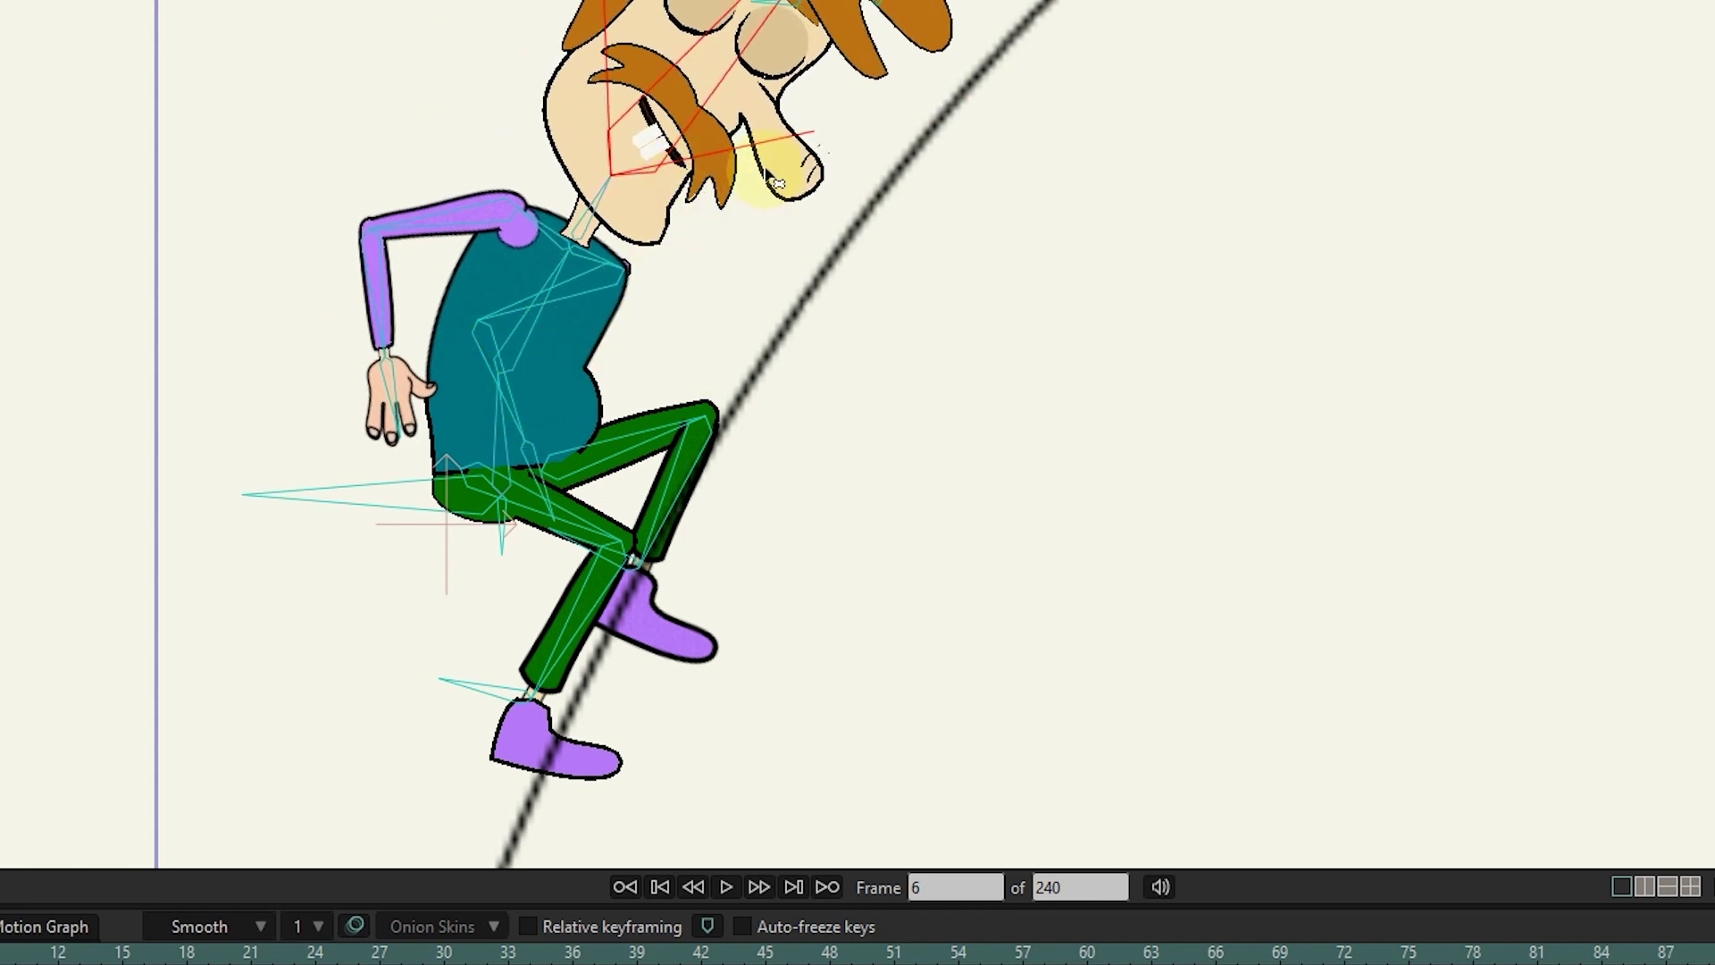
{"action": "left_click_drag", "start_coordinate": [766, 173], "coordinate": [766, 163]}
- Lower the PESAR layer at frame 6 with Transform Layer until the lower foot rests on the ground line
{"action": "scroll", "coordinate": [677, 302], "scroll_direction": "down", "scroll_amount": 2}
{"action": "key", "text": "m"}
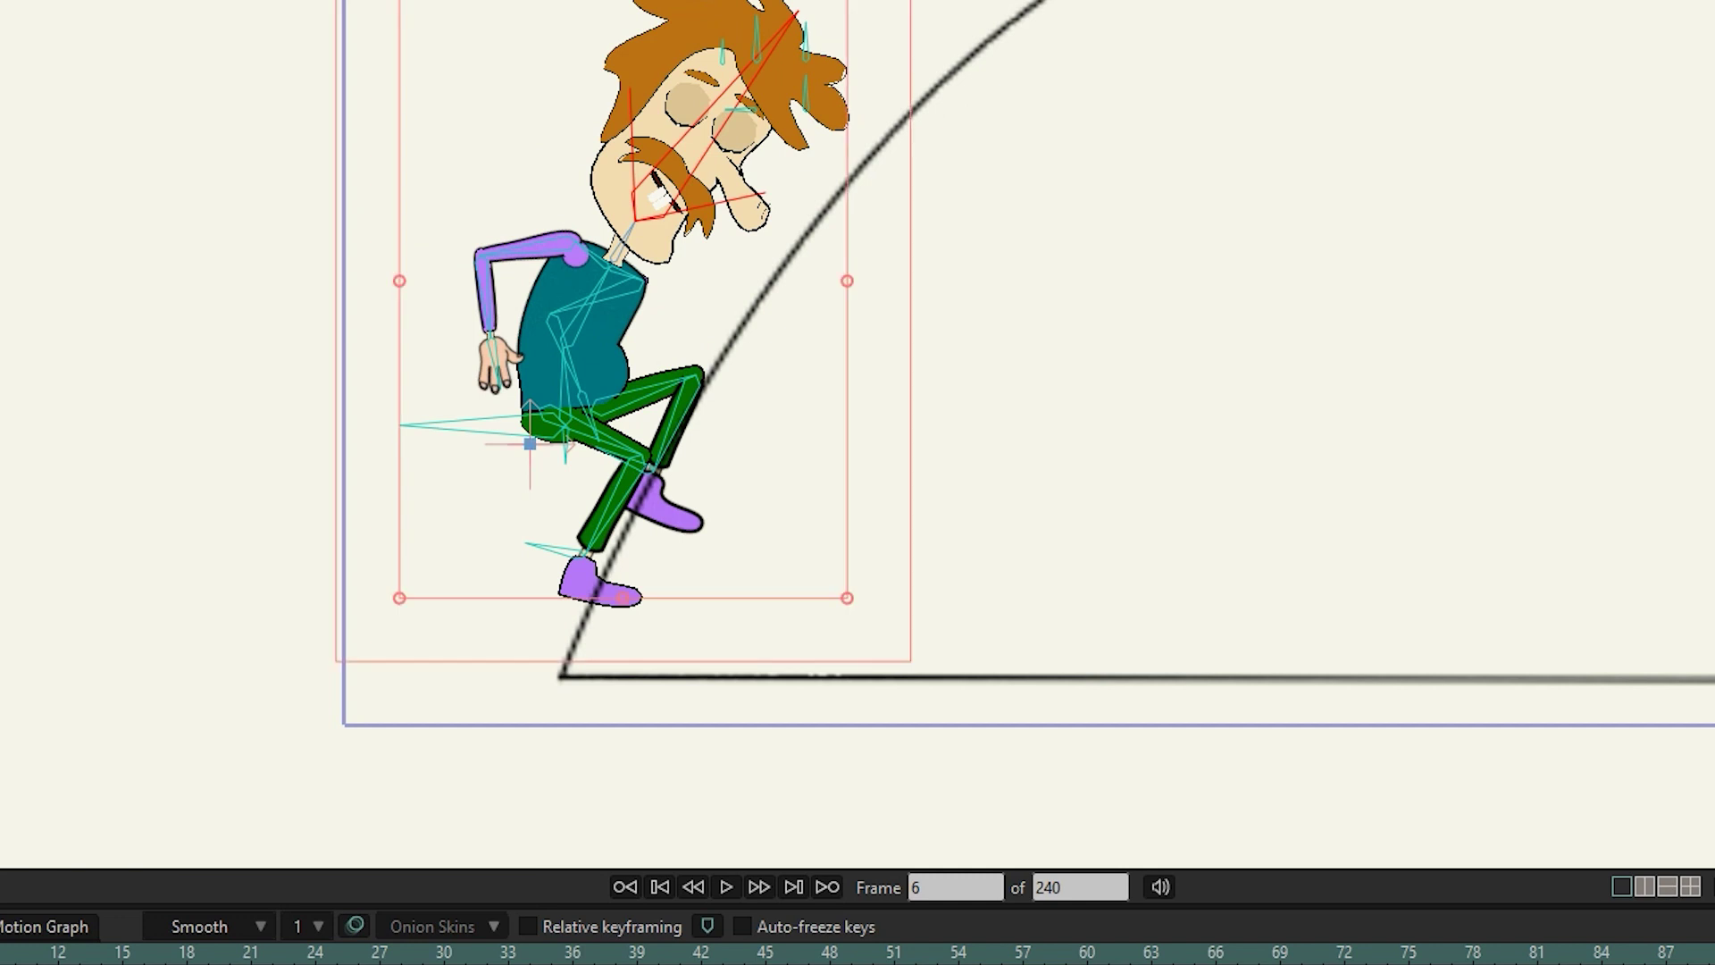
{"action": "left_click_drag", "start_coordinate": [458, 423], "coordinate": [466, 501]}
- Step back and forth between frames 1 and 6 to check the motion into the crouch
{"action": "key", "text": "Left"}
{"action": "key", "text": "Left"}
{"action": "key", "text": "Left"}
{"action": "key", "text": "Left"}
{"action": "key", "text": "Left"}
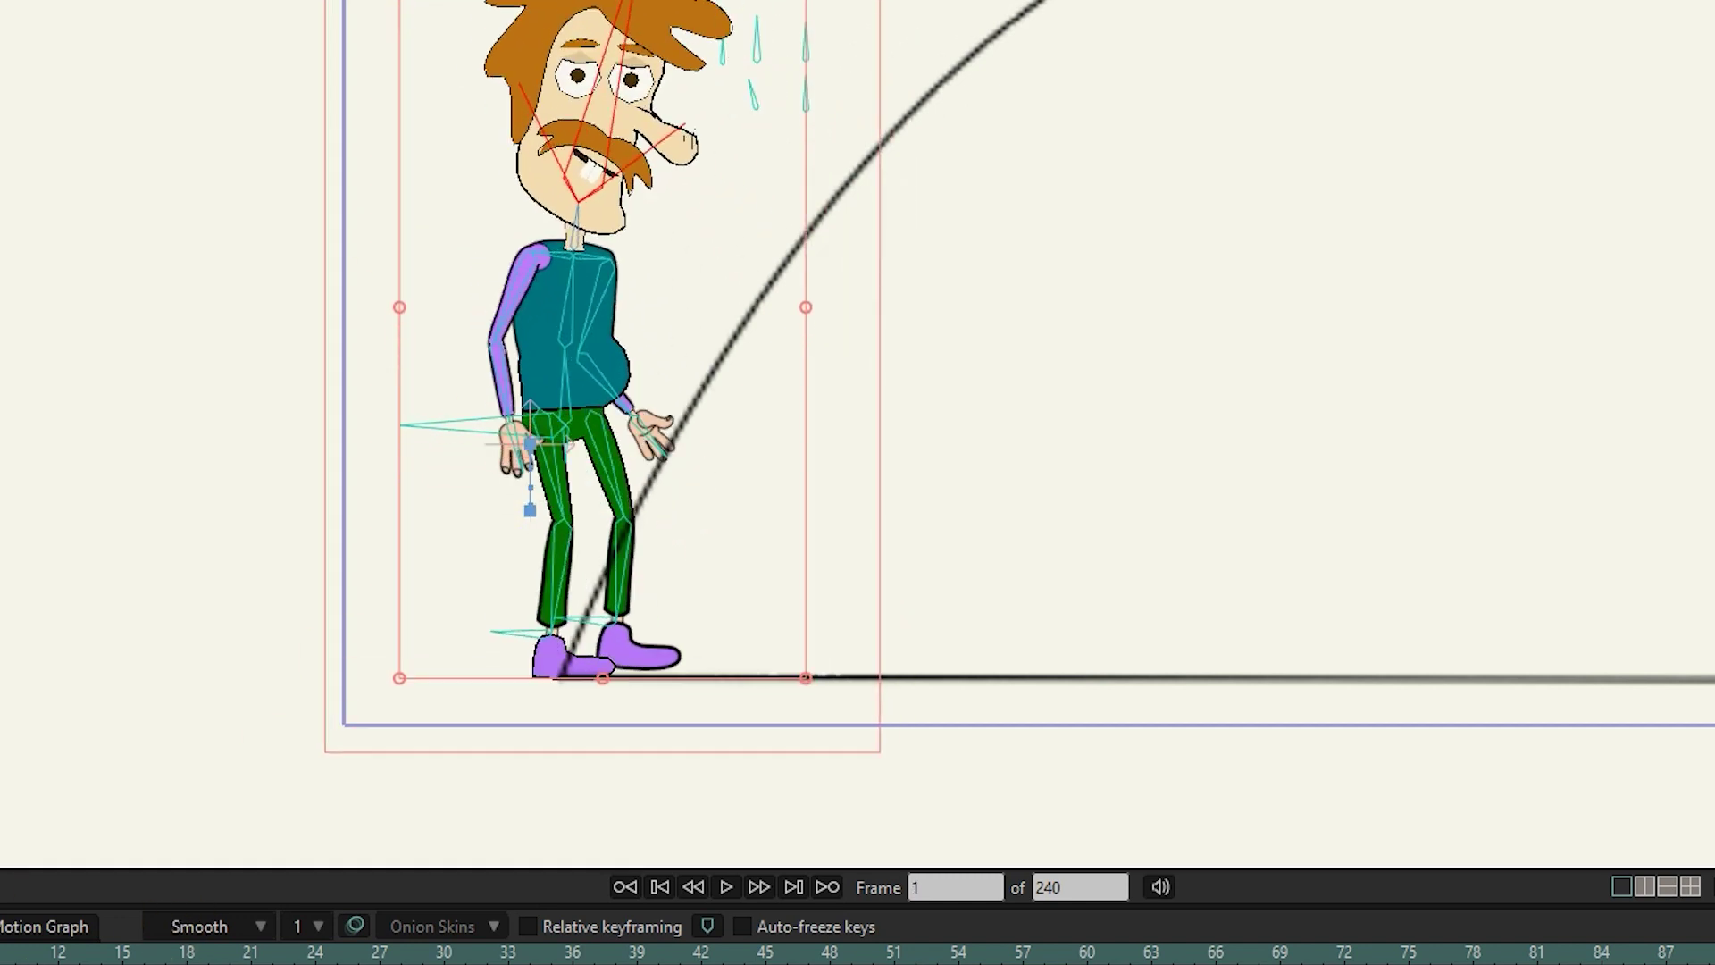
{"action": "key", "text": "ctrl+Right"}
{"action": "key", "text": "ctrl+Right"}
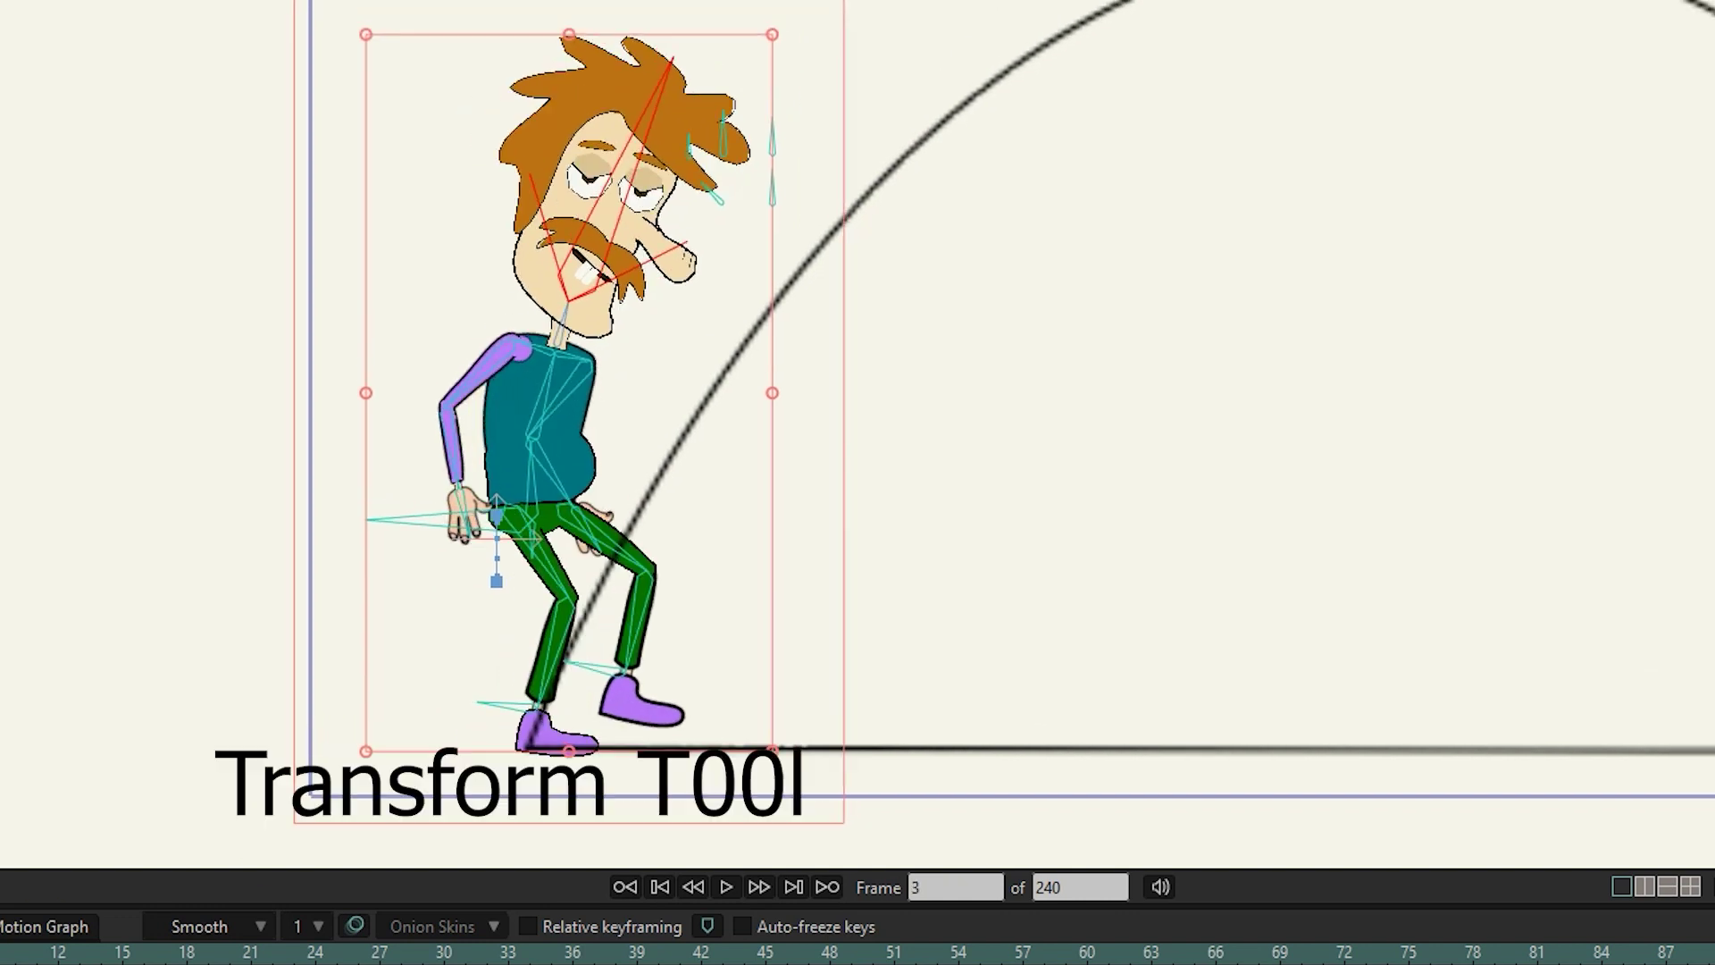
{"action": "key", "text": "Right"}
{"action": "key", "text": "Right"}
{"action": "key", "text": "Right"}
{"action": "key", "text": "Left"}
{"action": "key", "text": "Left"}
{"action": "key", "text": "Left"}
{"action": "key", "text": "Left"}
{"action": "key", "text": "Right"}
{"action": "key", "text": "Right"}
{"action": "key", "text": "Right"}
{"action": "key", "text": "Right"}
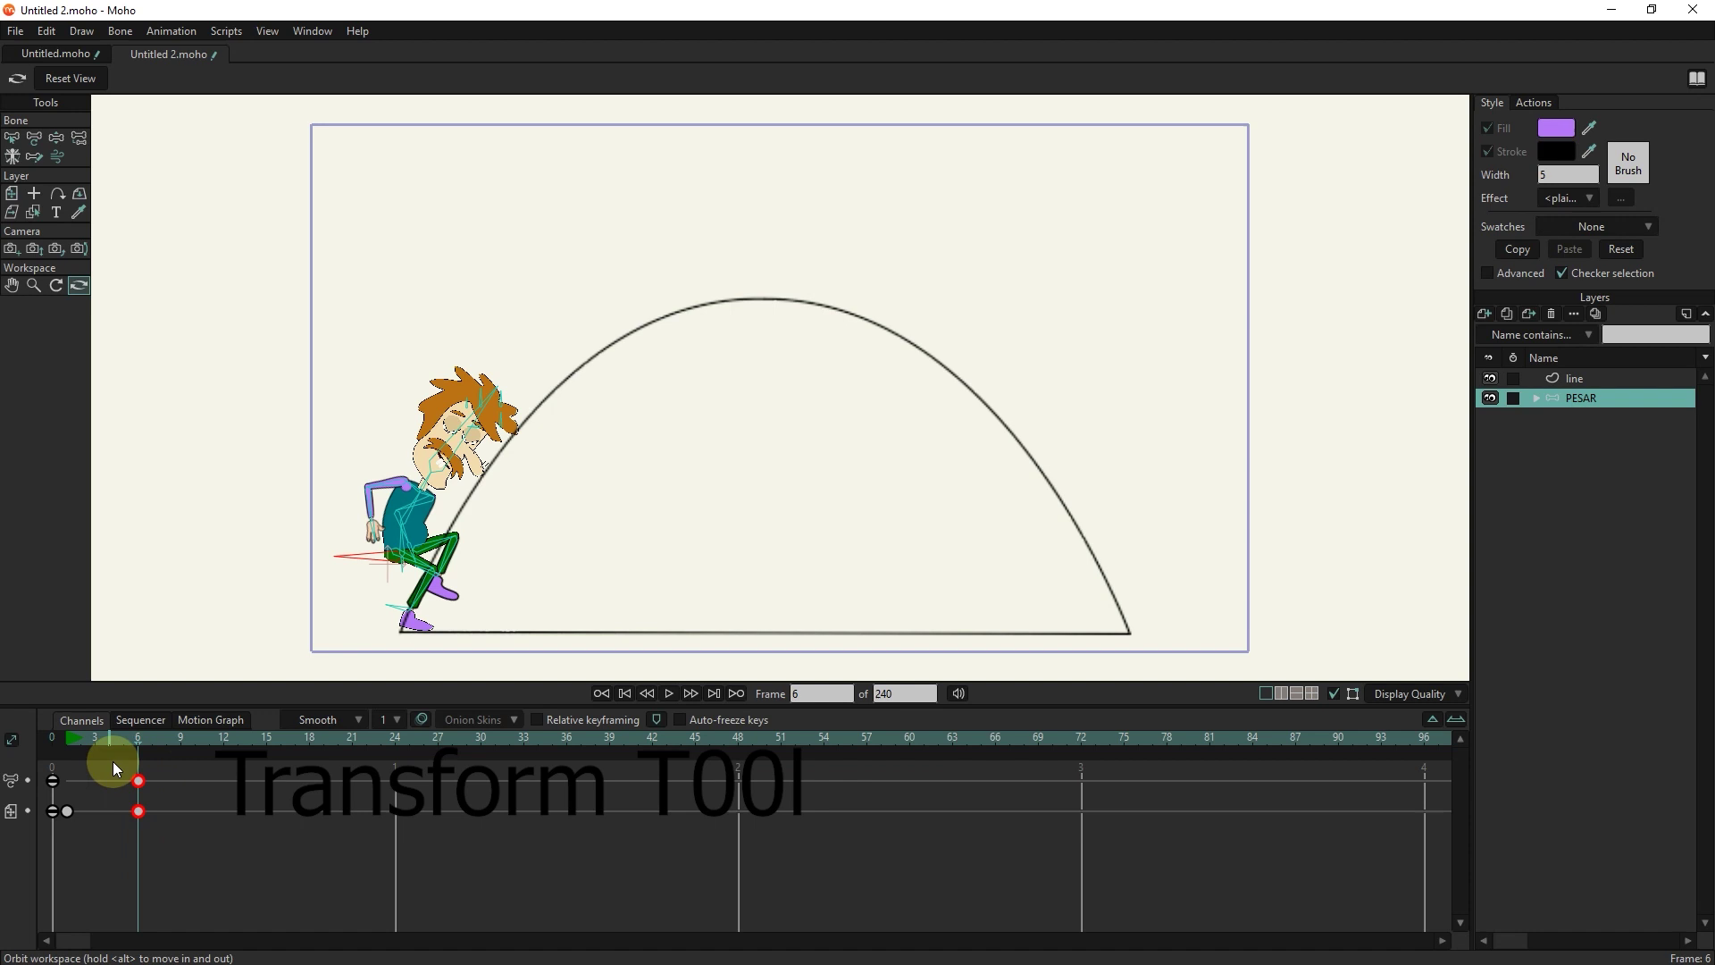
- Move the PESAR layer to the arc's peak at frame 12 and add an in-between layer transform keyframe at frame 9
{"action": "left_click_drag", "start_coordinate": [139, 738], "coordinate": [228, 774]}
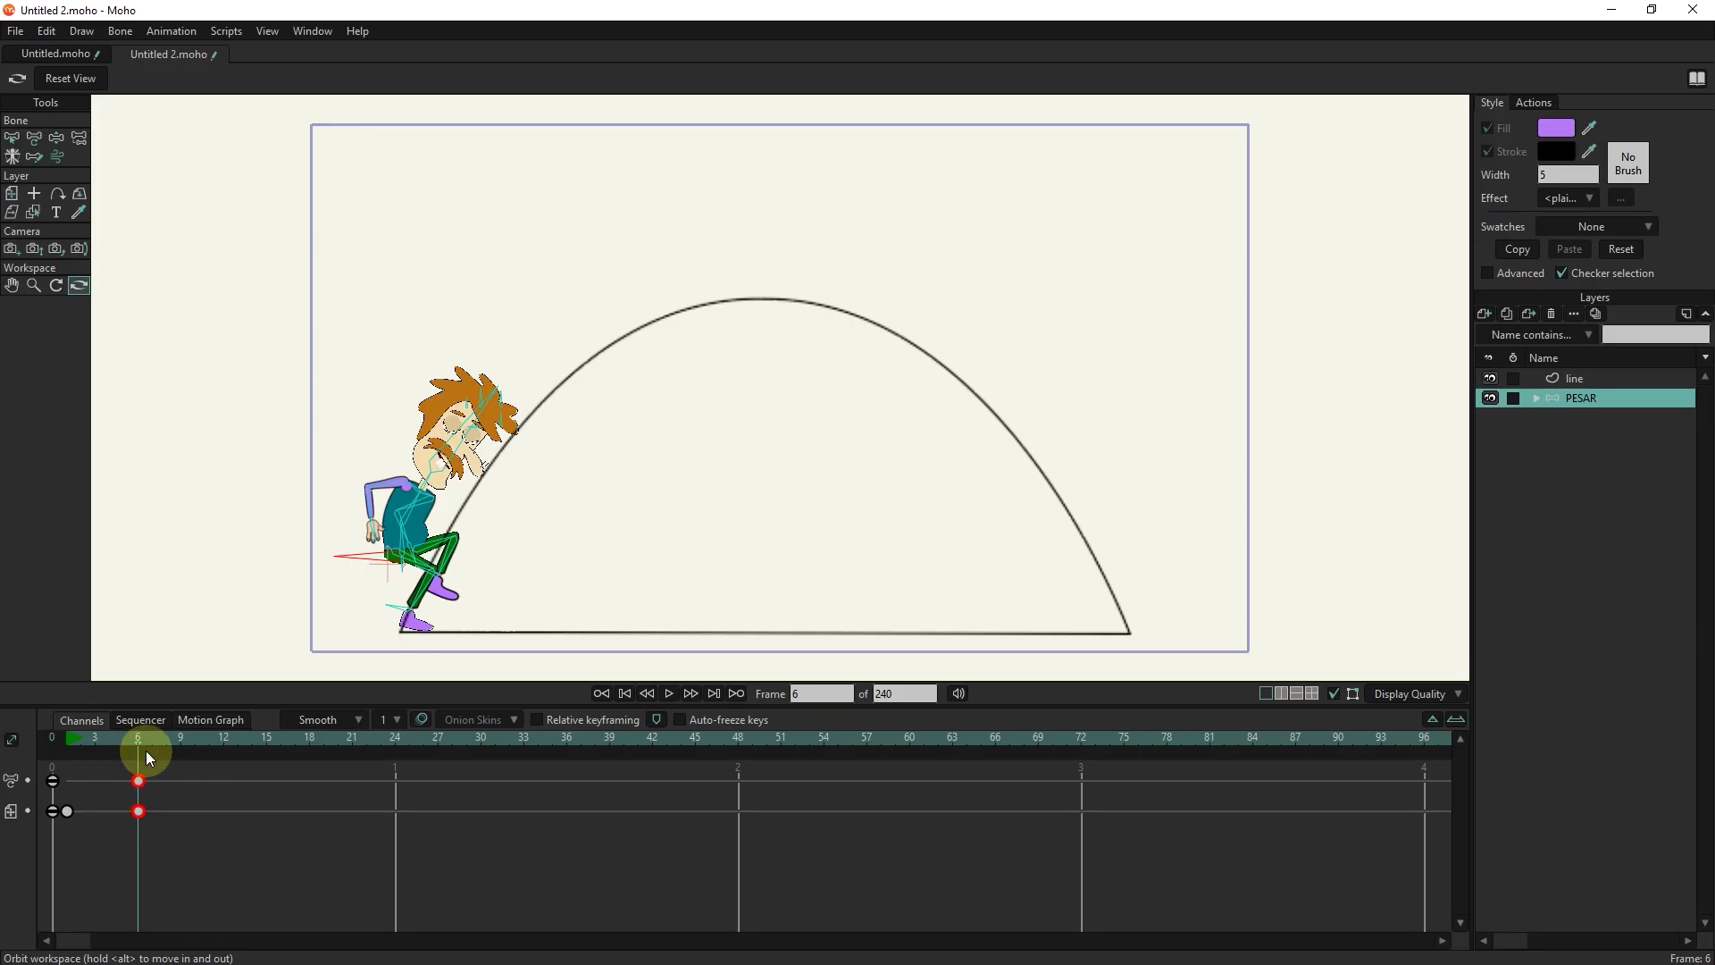
{"action": "left_click_drag", "start_coordinate": [136, 737], "coordinate": [227, 775]}
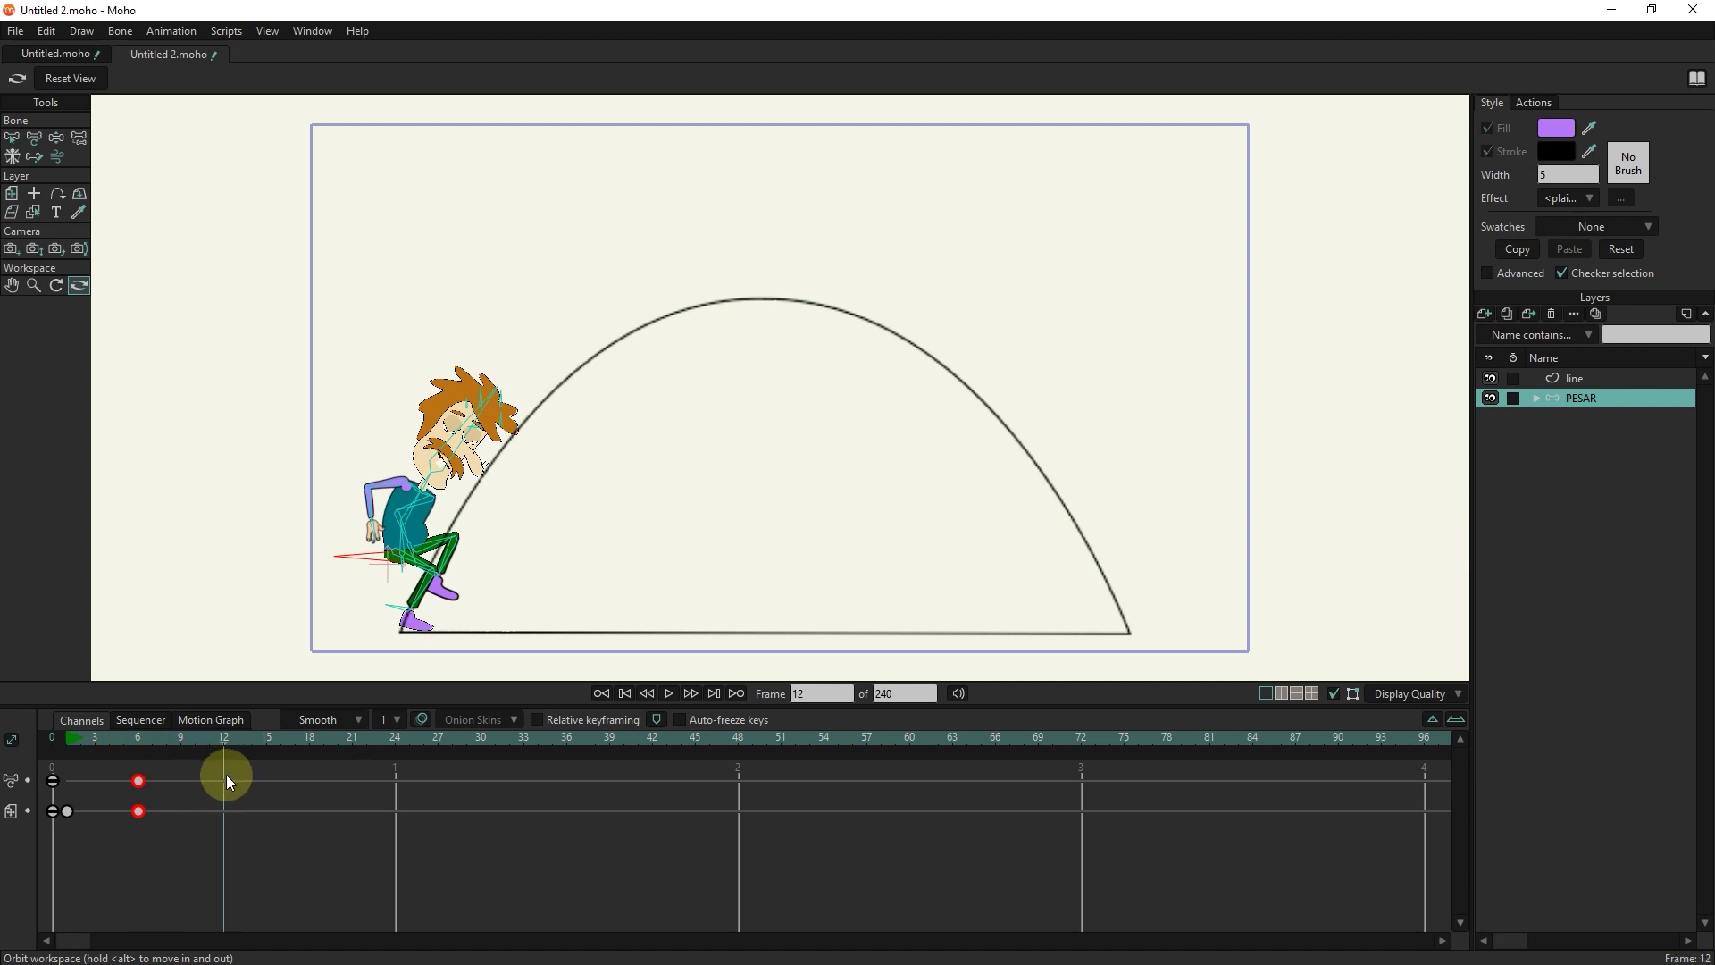
{"action": "left_click", "coordinate": [11, 193]}
{"action": "left_click_drag", "start_coordinate": [371, 564], "coordinate": [715, 301]}
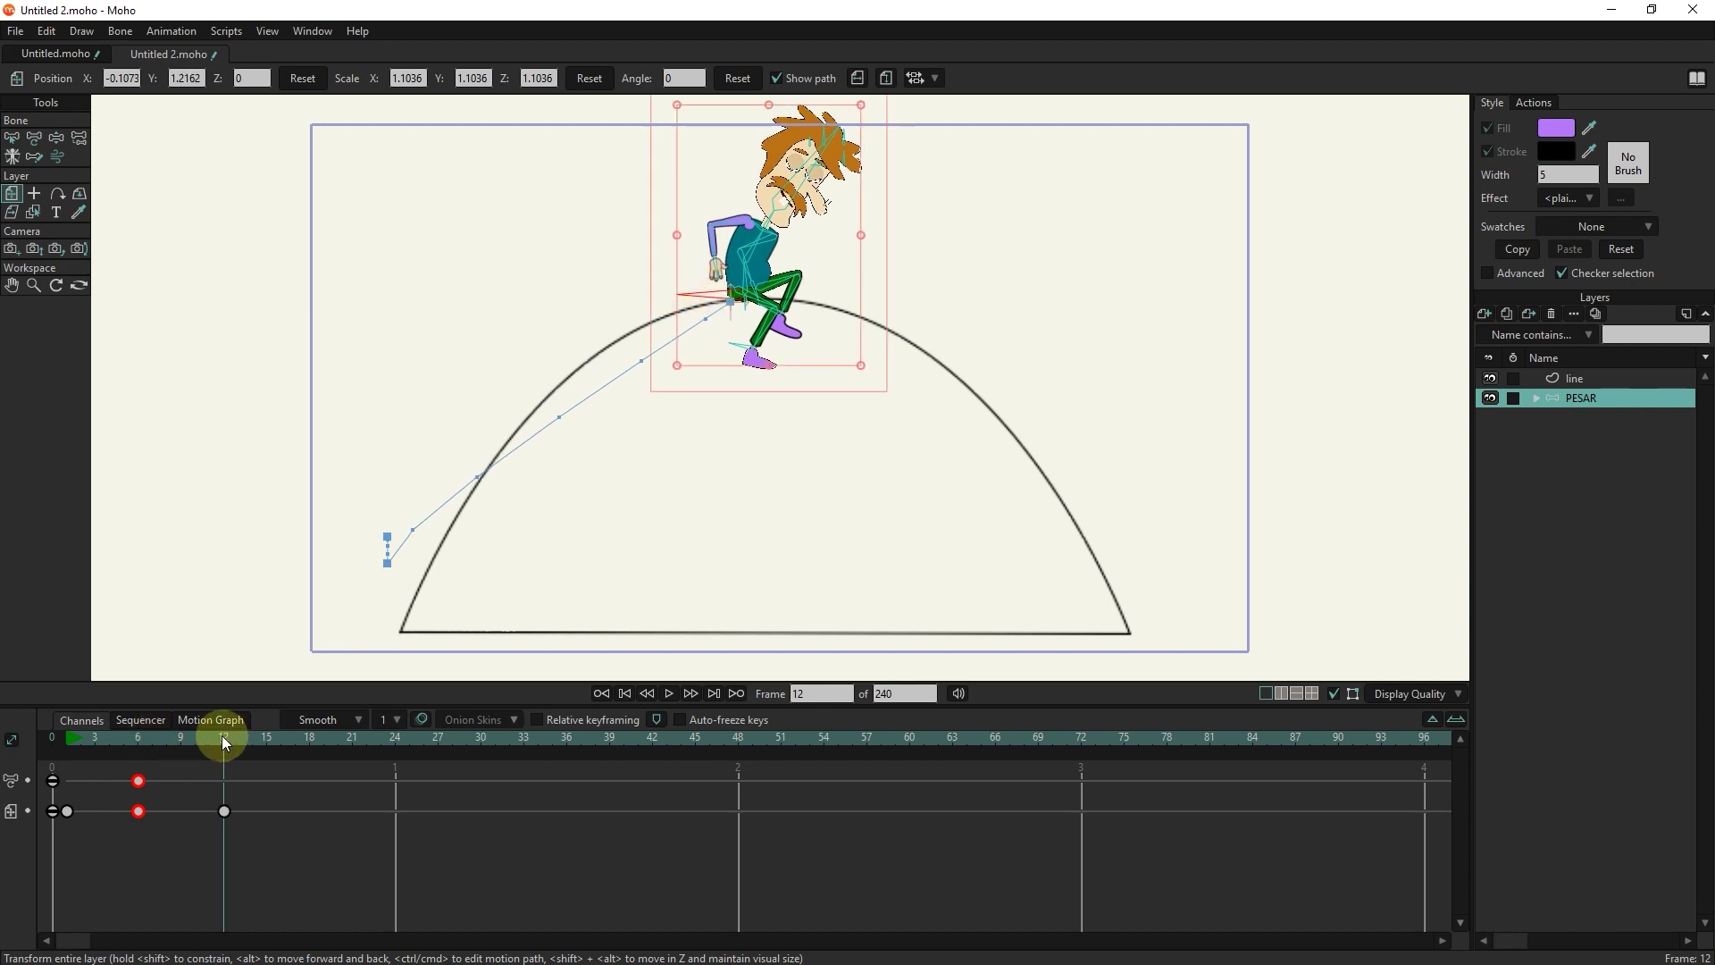
{"action": "left_click", "coordinate": [178, 754]}
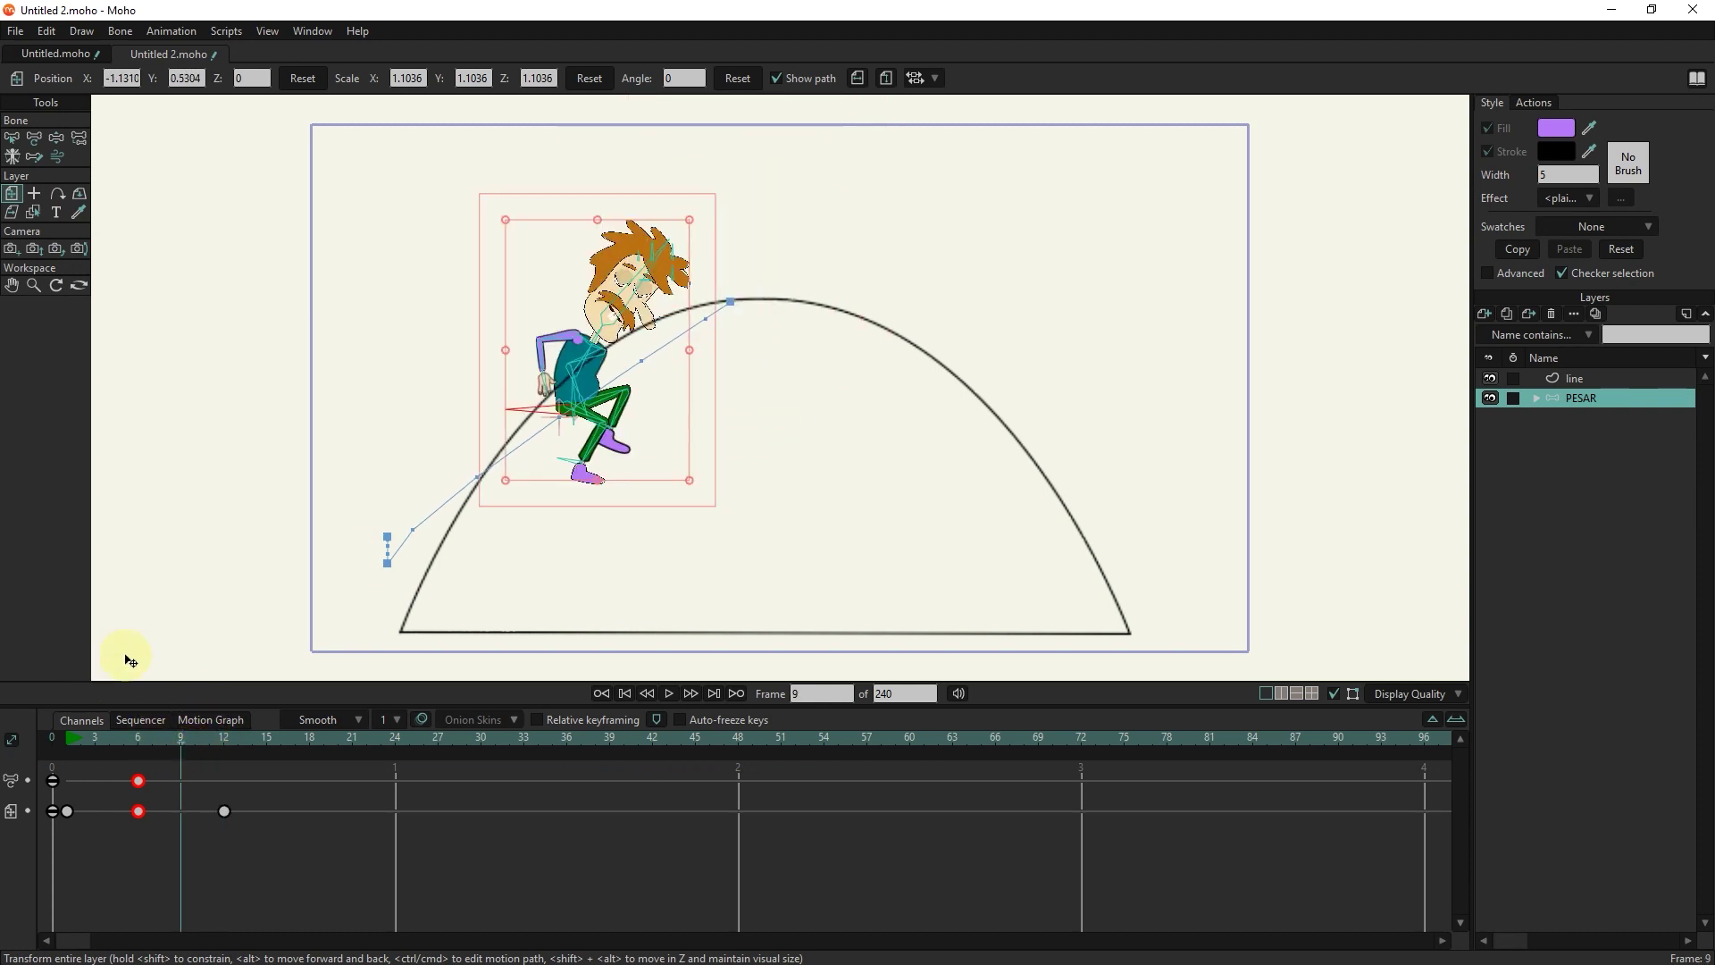
{"action": "left_click", "coordinate": [291, 458]}
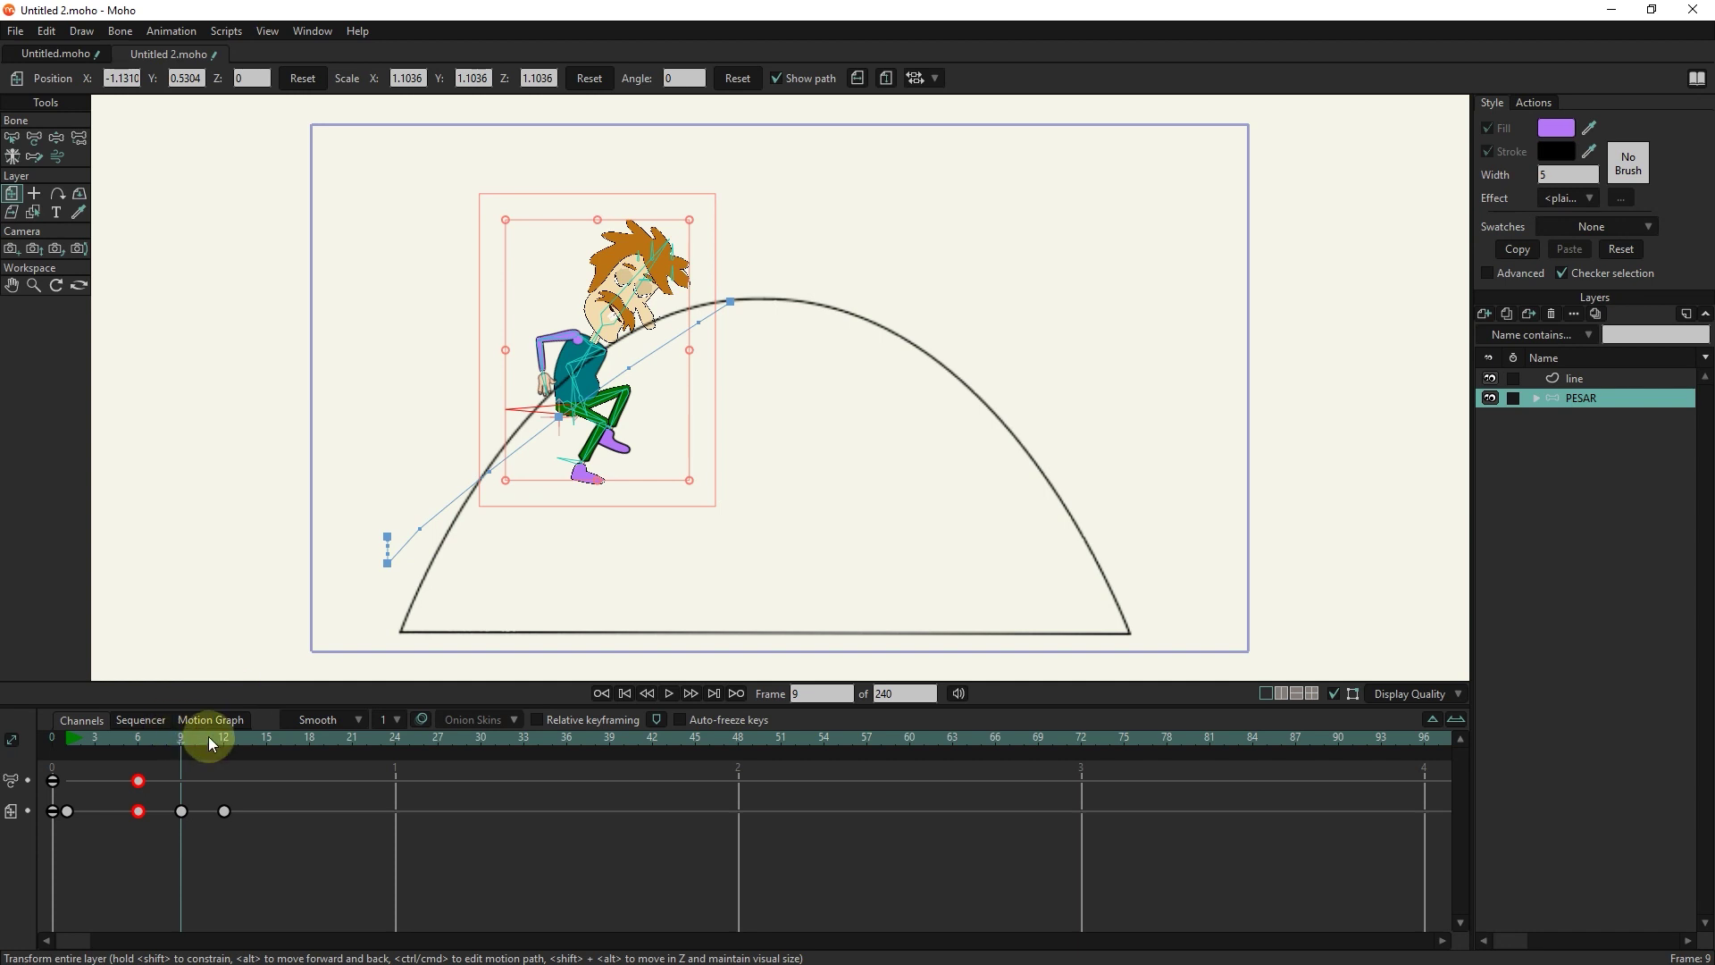
- Position PESAR on the arc's descending side at frame 15 and at its landing end on the ground at frame 18
{"action": "left_click_drag", "start_coordinate": [210, 738], "coordinate": [270, 753]}
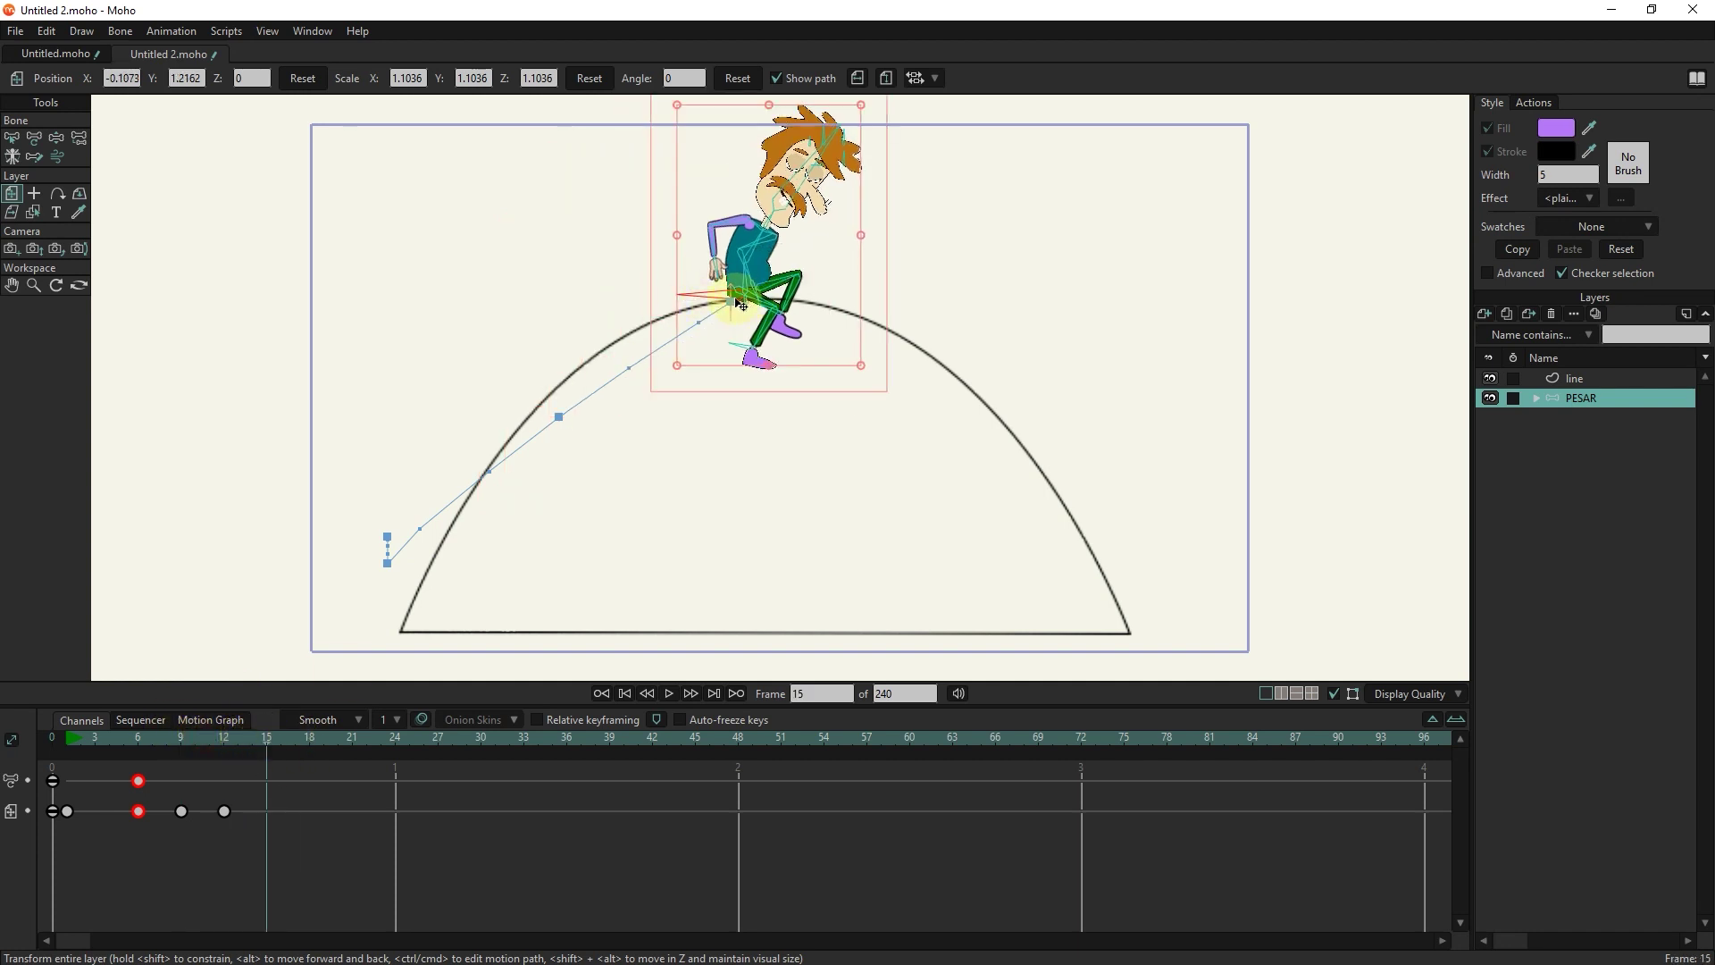
{"action": "left_click_drag", "start_coordinate": [744, 306], "coordinate": [957, 386]}
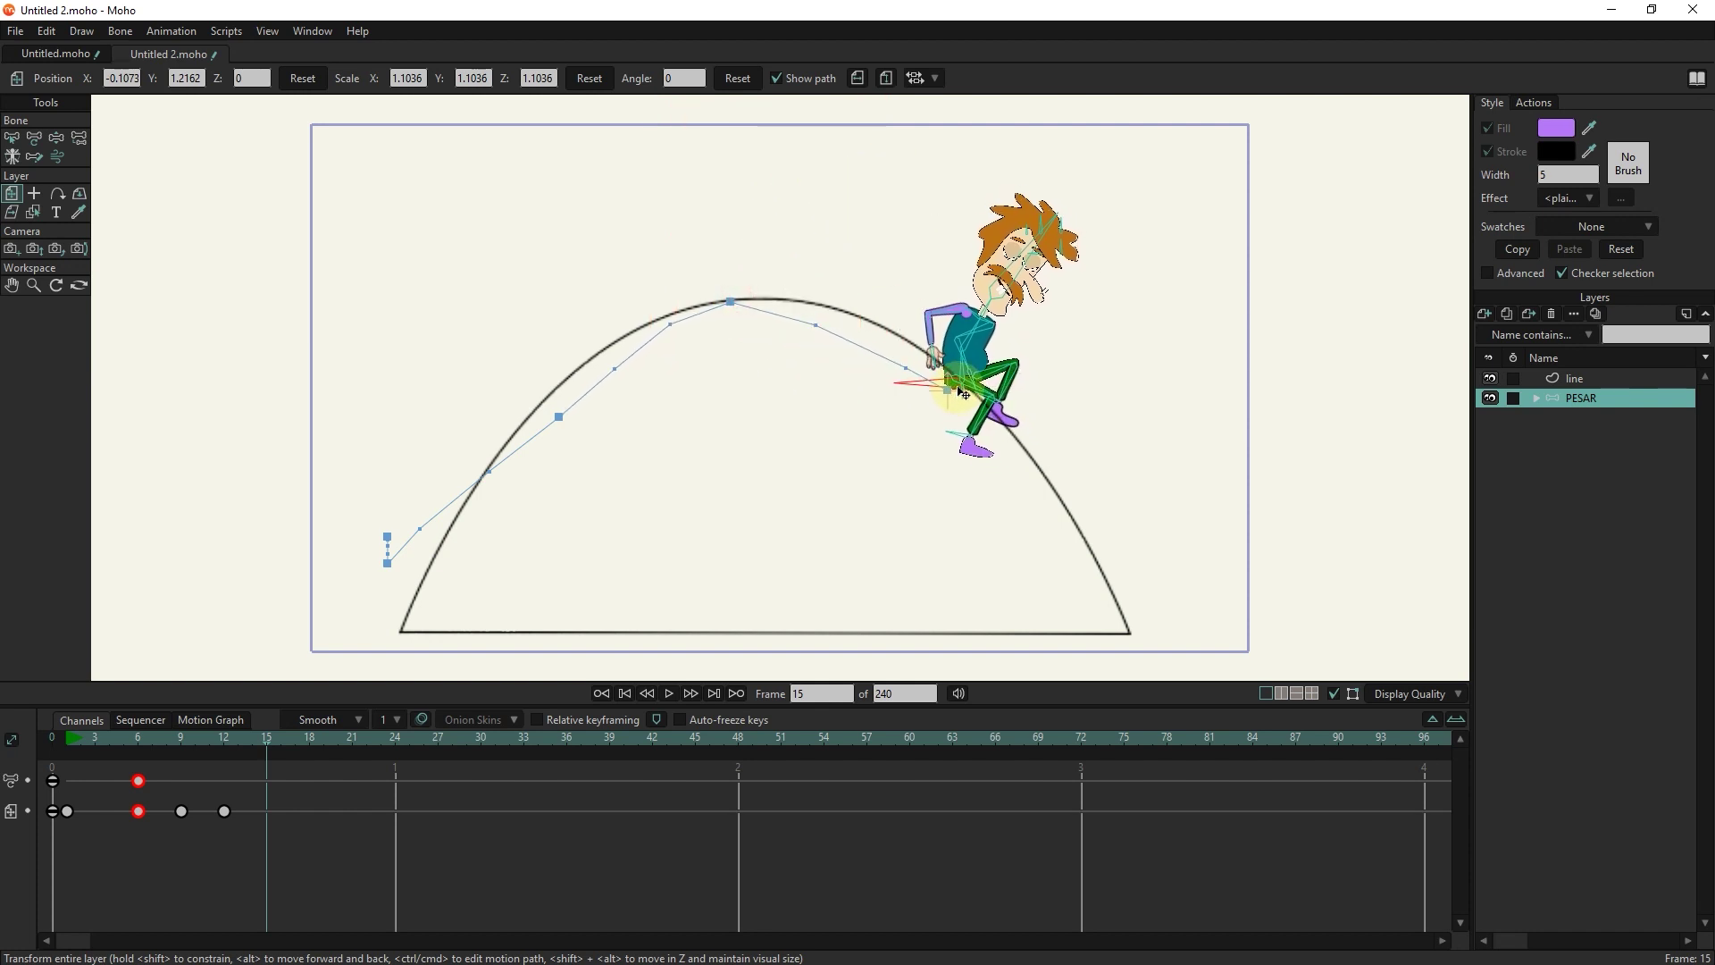
{"action": "left_click_drag", "start_coordinate": [280, 738], "coordinate": [309, 738]}
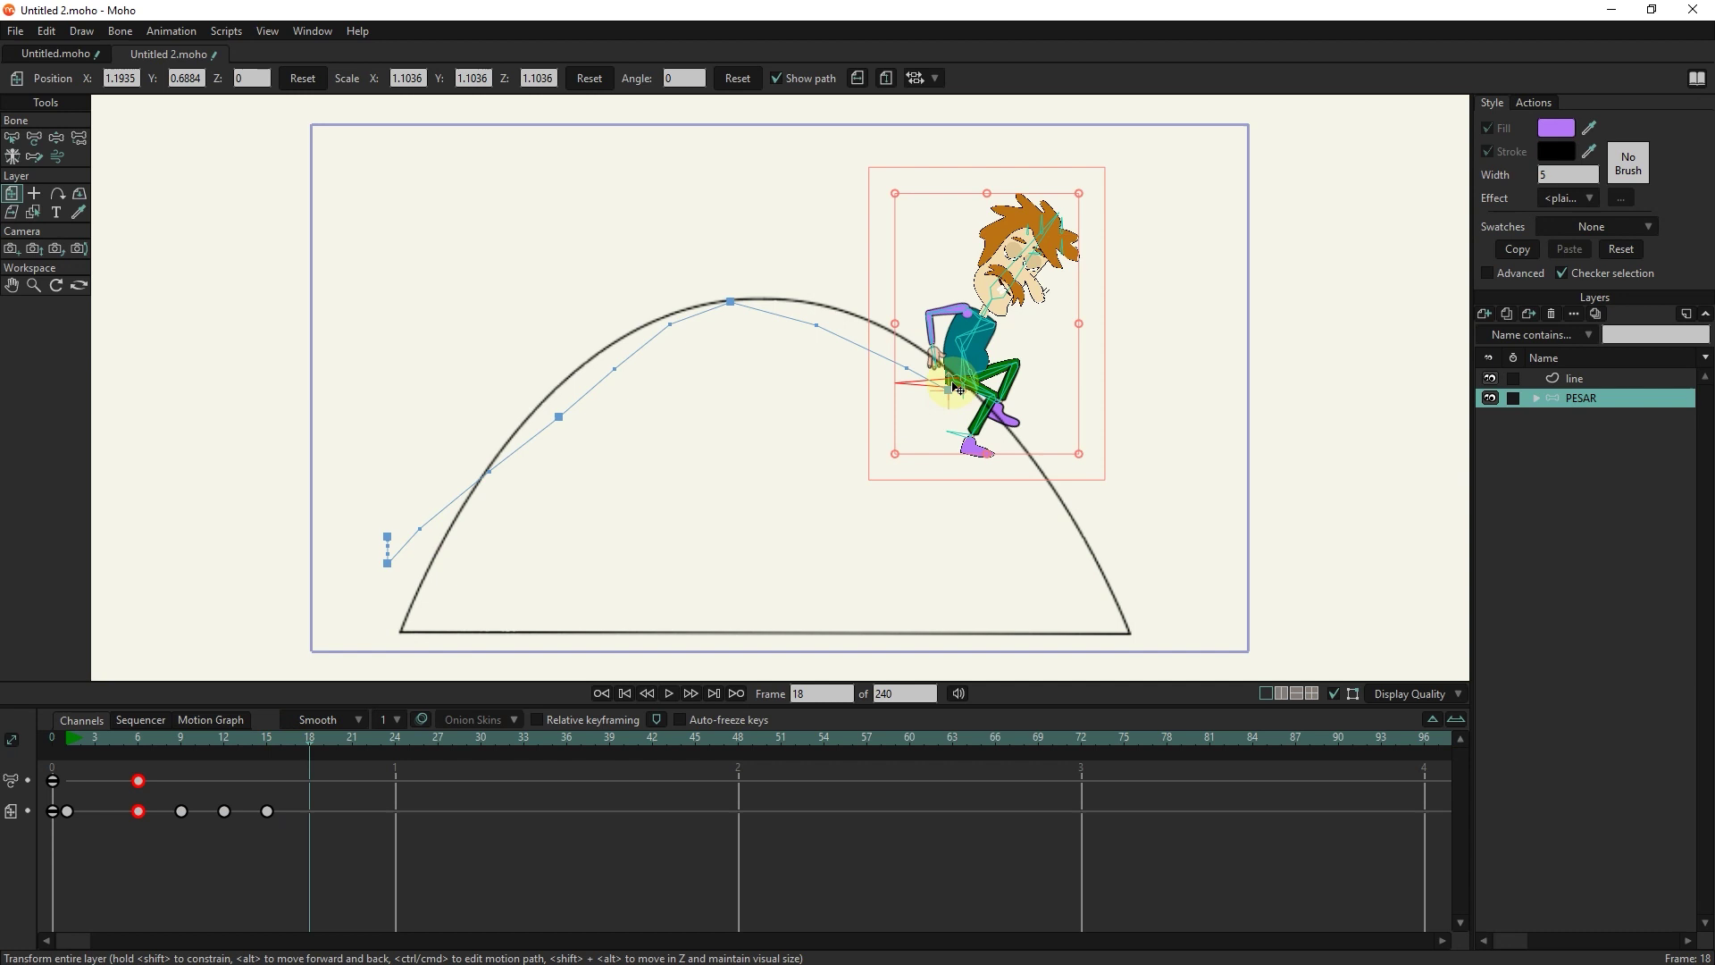
{"action": "left_click_drag", "start_coordinate": [956, 387], "coordinate": [1089, 564]}
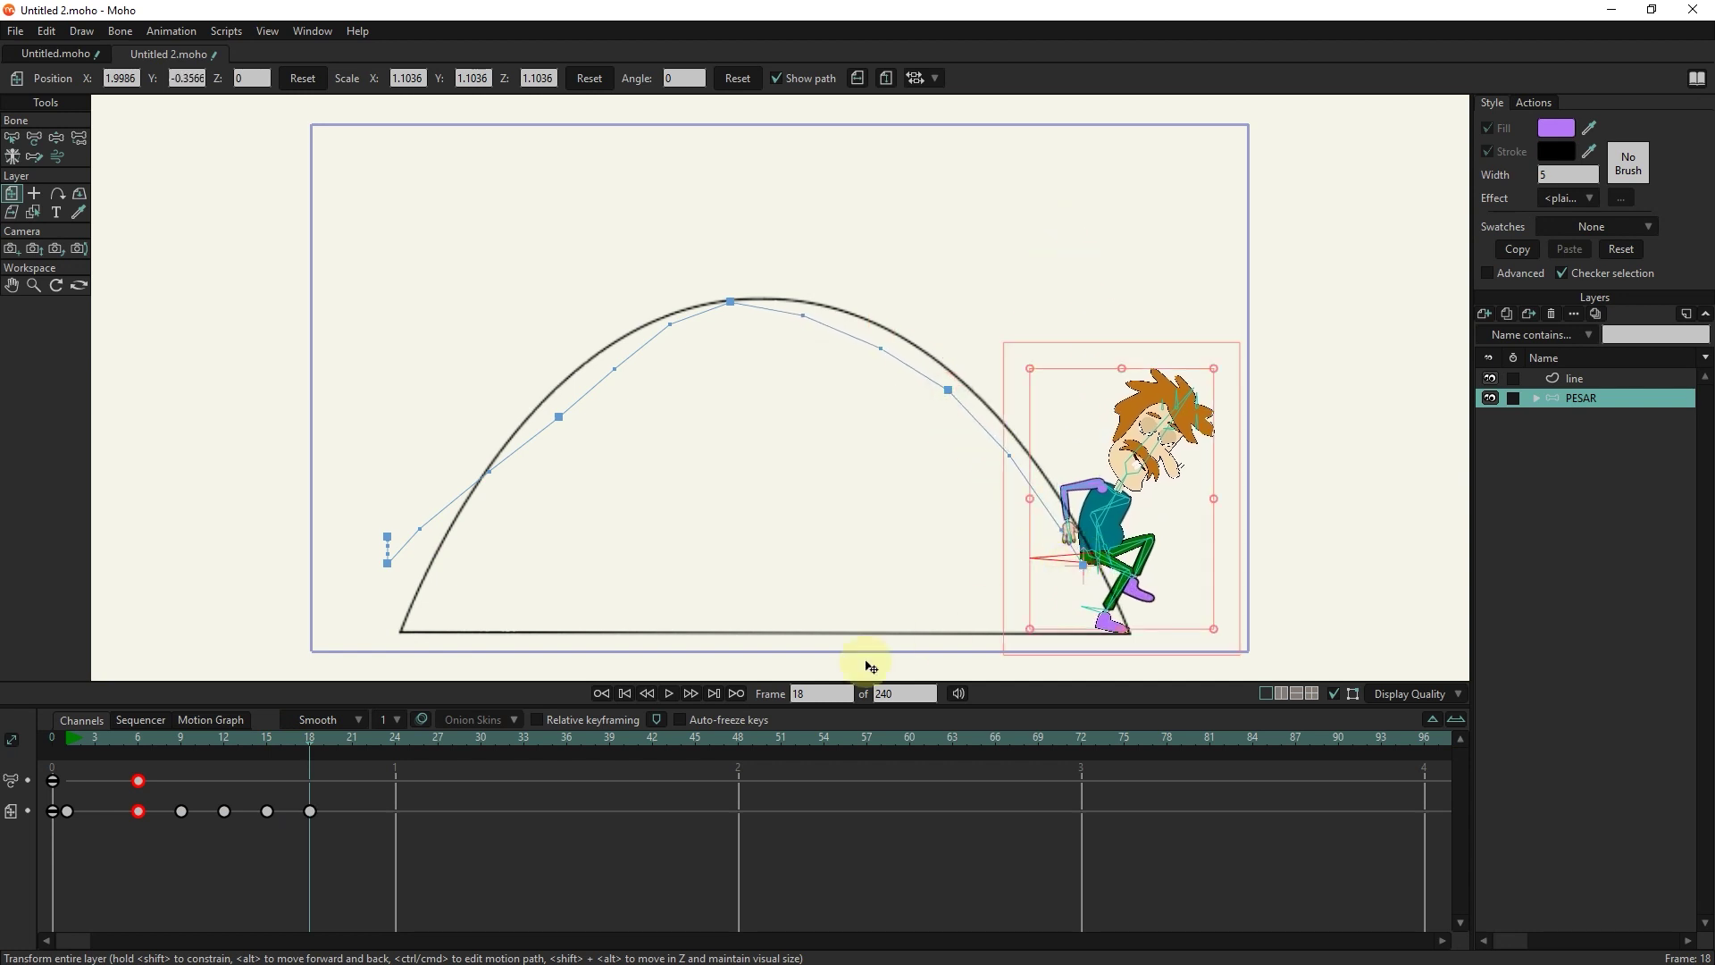
- Nudge PESAR's positions at frames 9 and 15 outward so the motion path follows the guide arc more closely
{"action": "left_click_drag", "start_coordinate": [345, 739], "coordinate": [180, 753]}
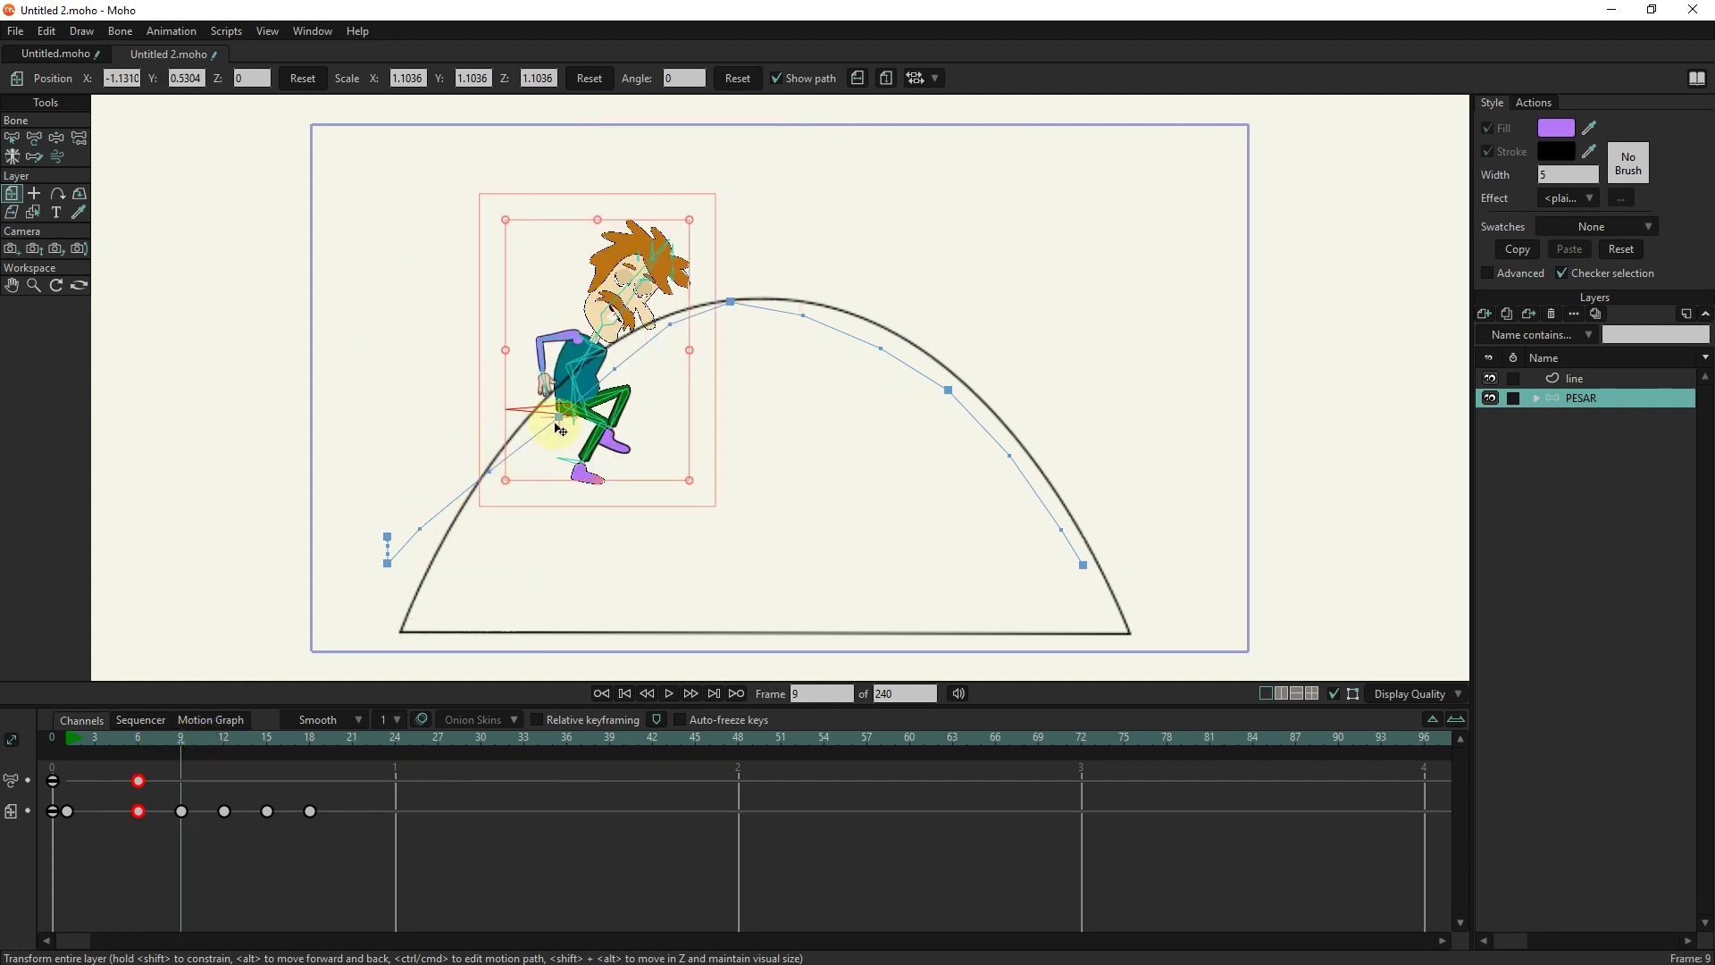
{"action": "mouse_move", "coordinate": [558, 430]}
{"action": "left_mouse_down"}
{"action": "mouse_move", "coordinate": [527, 385]}
{"action": "mouse_move", "coordinate": [549, 409]}
{"action": "left_mouse_up"}
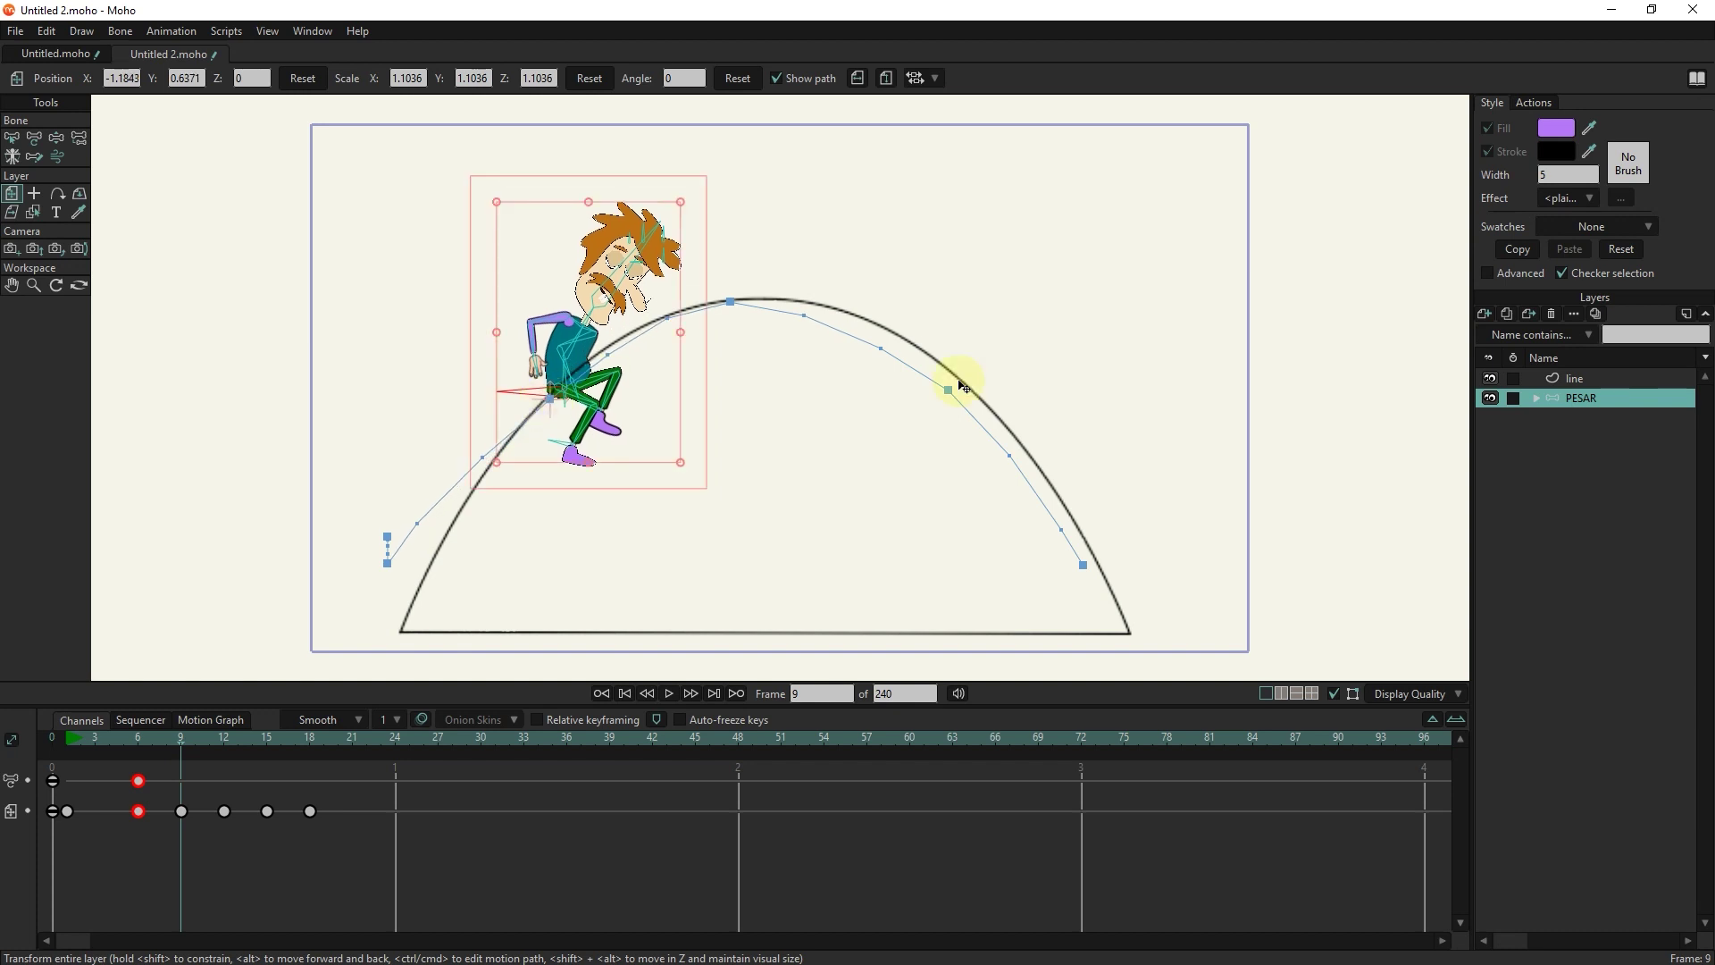
{"action": "mouse_move", "coordinate": [954, 396]}
{"action": "left_mouse_down"}
{"action": "mouse_move", "coordinate": [945, 383]}
{"action": "mouse_move", "coordinate": [948, 405]}
{"action": "left_mouse_up"}
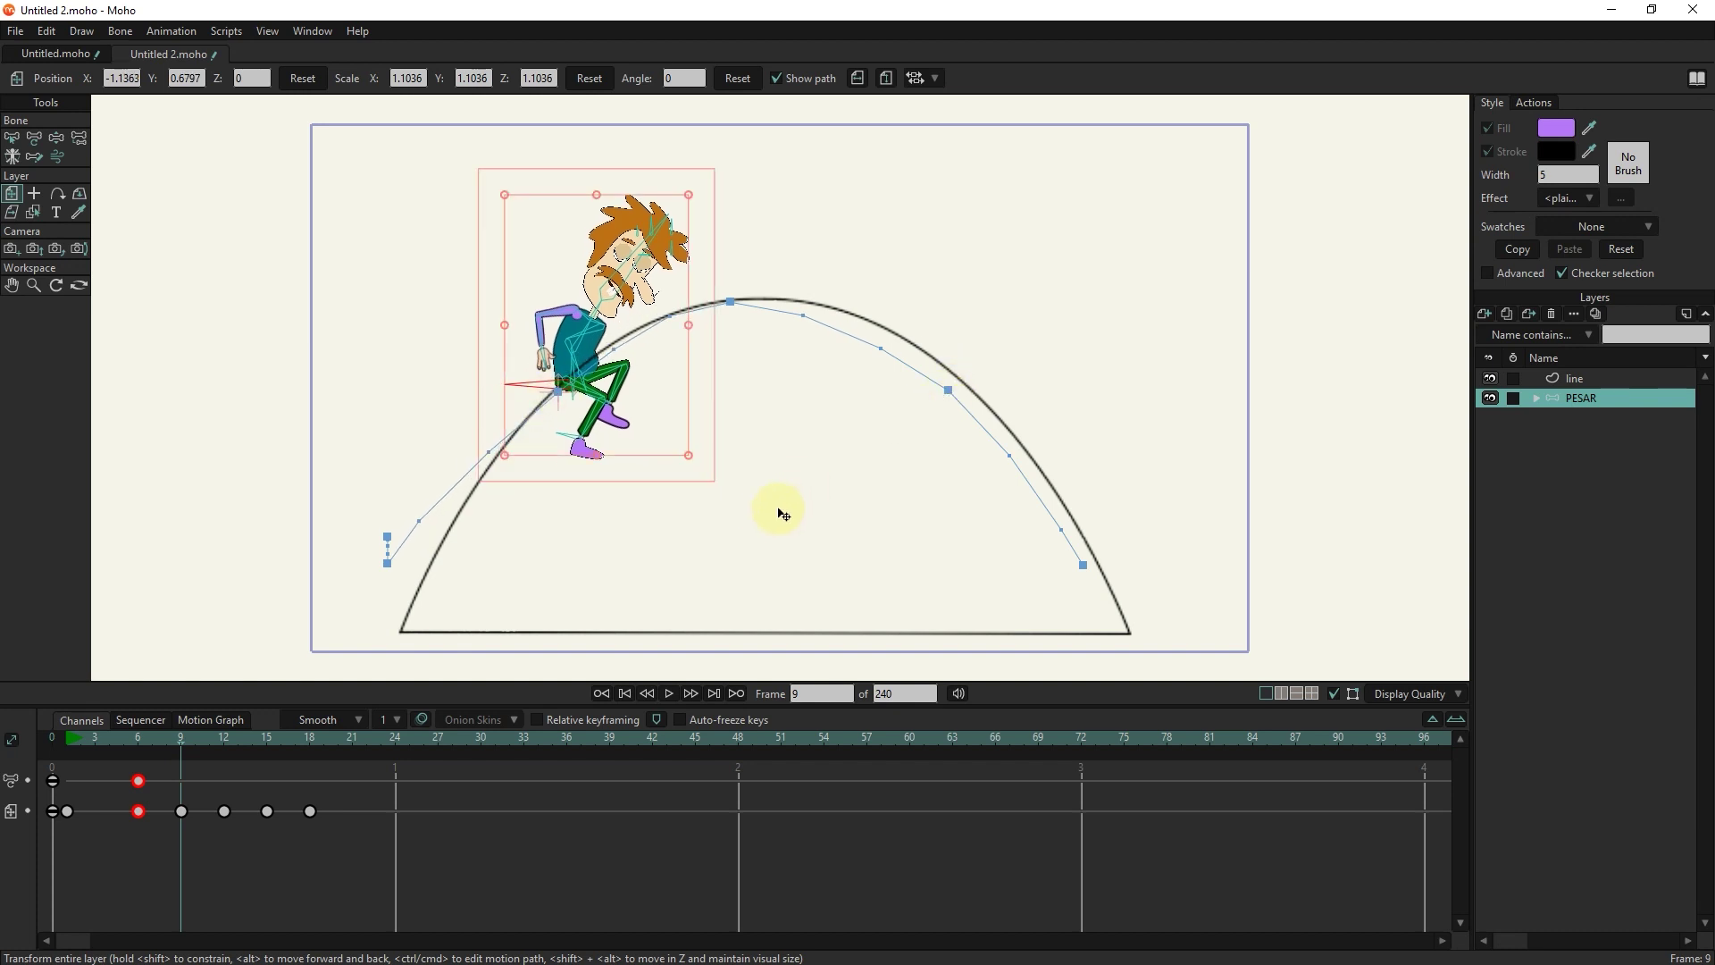
{"action": "left_click", "coordinate": [266, 737]}
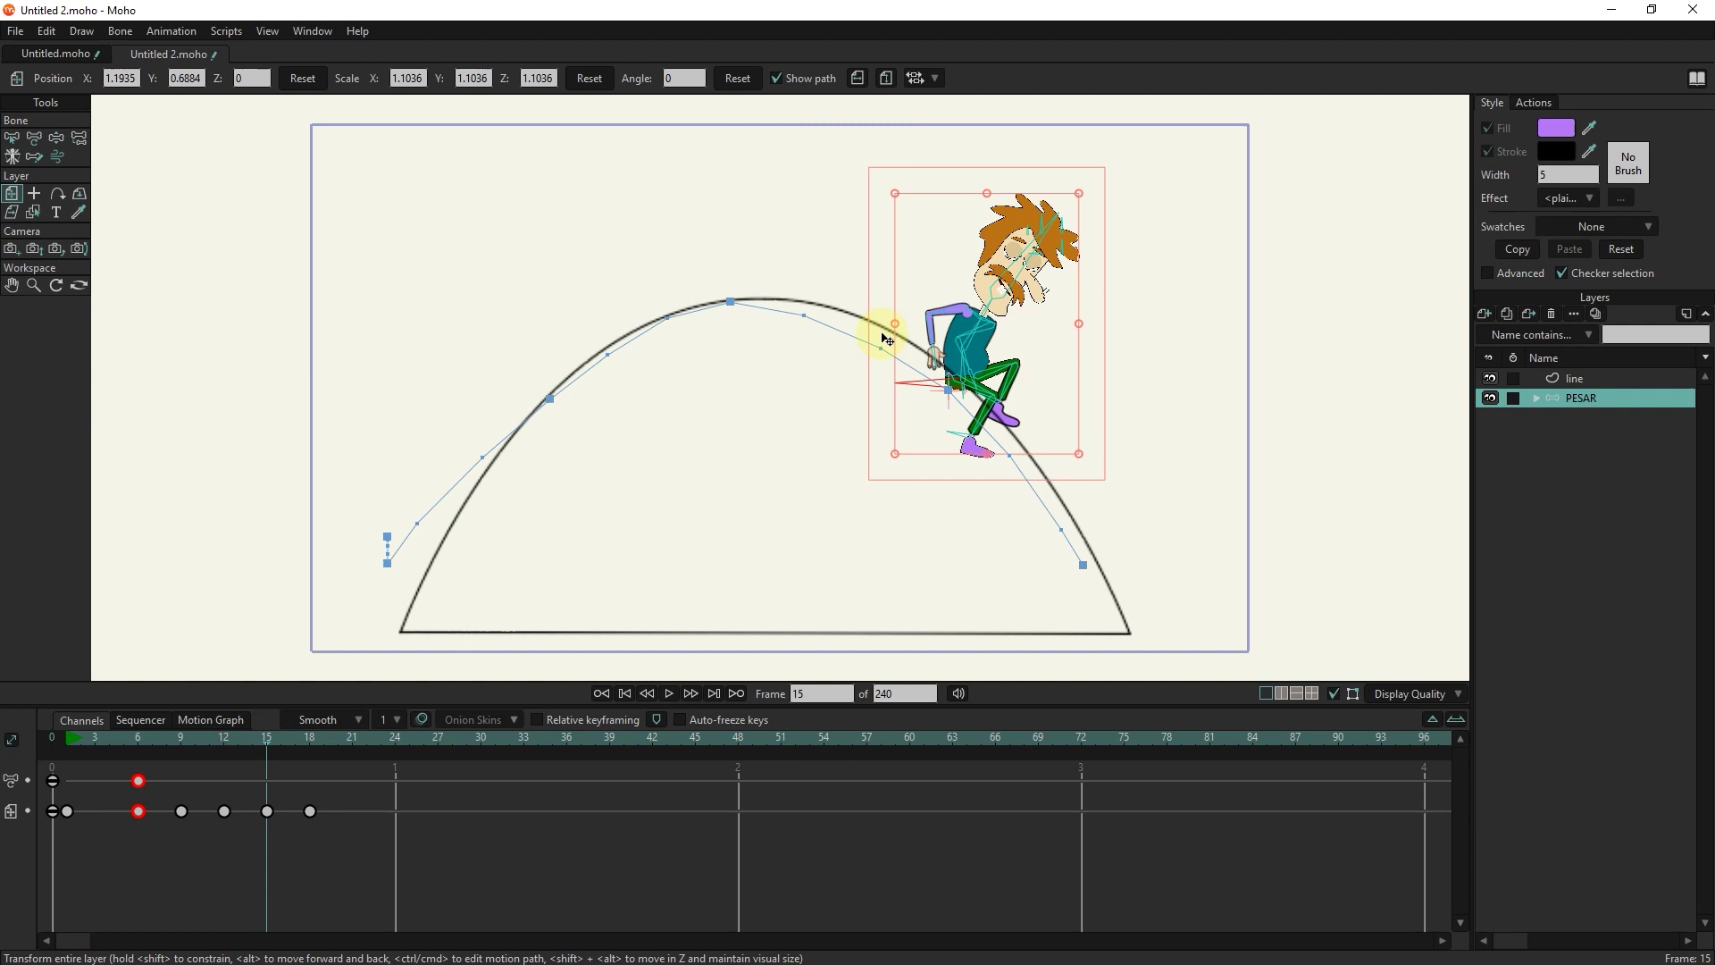
{"action": "left_click_drag", "start_coordinate": [949, 386], "coordinate": [956, 381]}
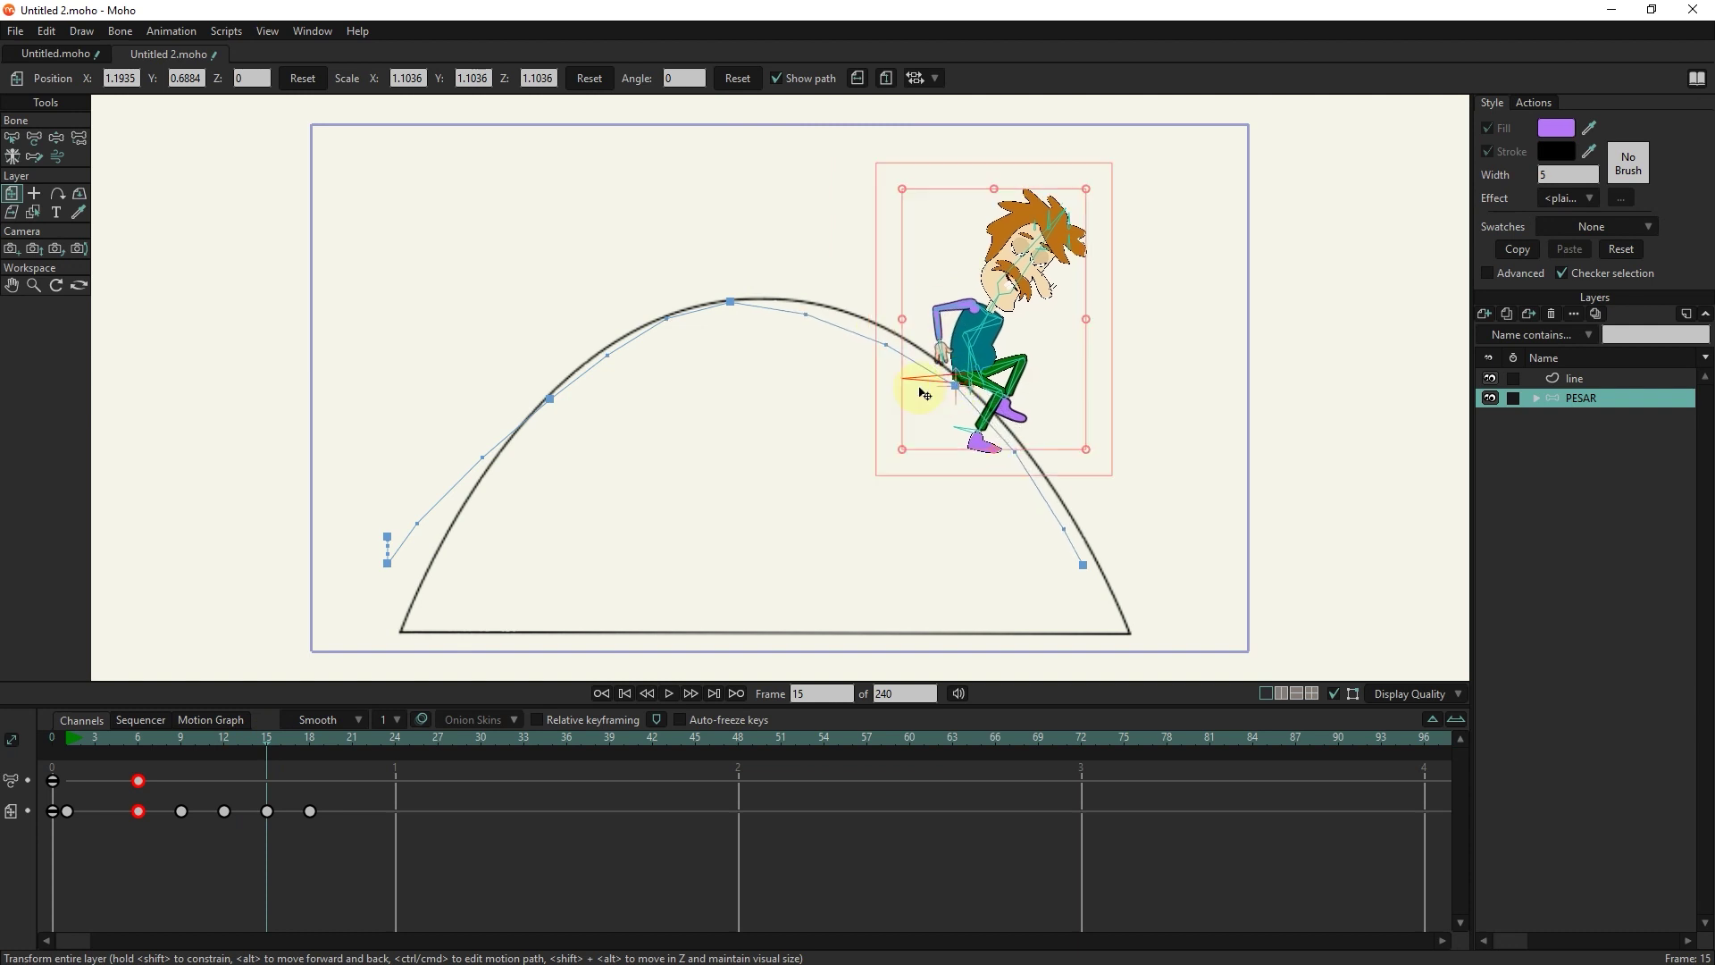
- Extend both legs backward and straighten both arms down along the body at frame 9 with Manipulate Bones
{"action": "left_click_drag", "start_coordinate": [269, 738], "coordinate": [178, 755]}
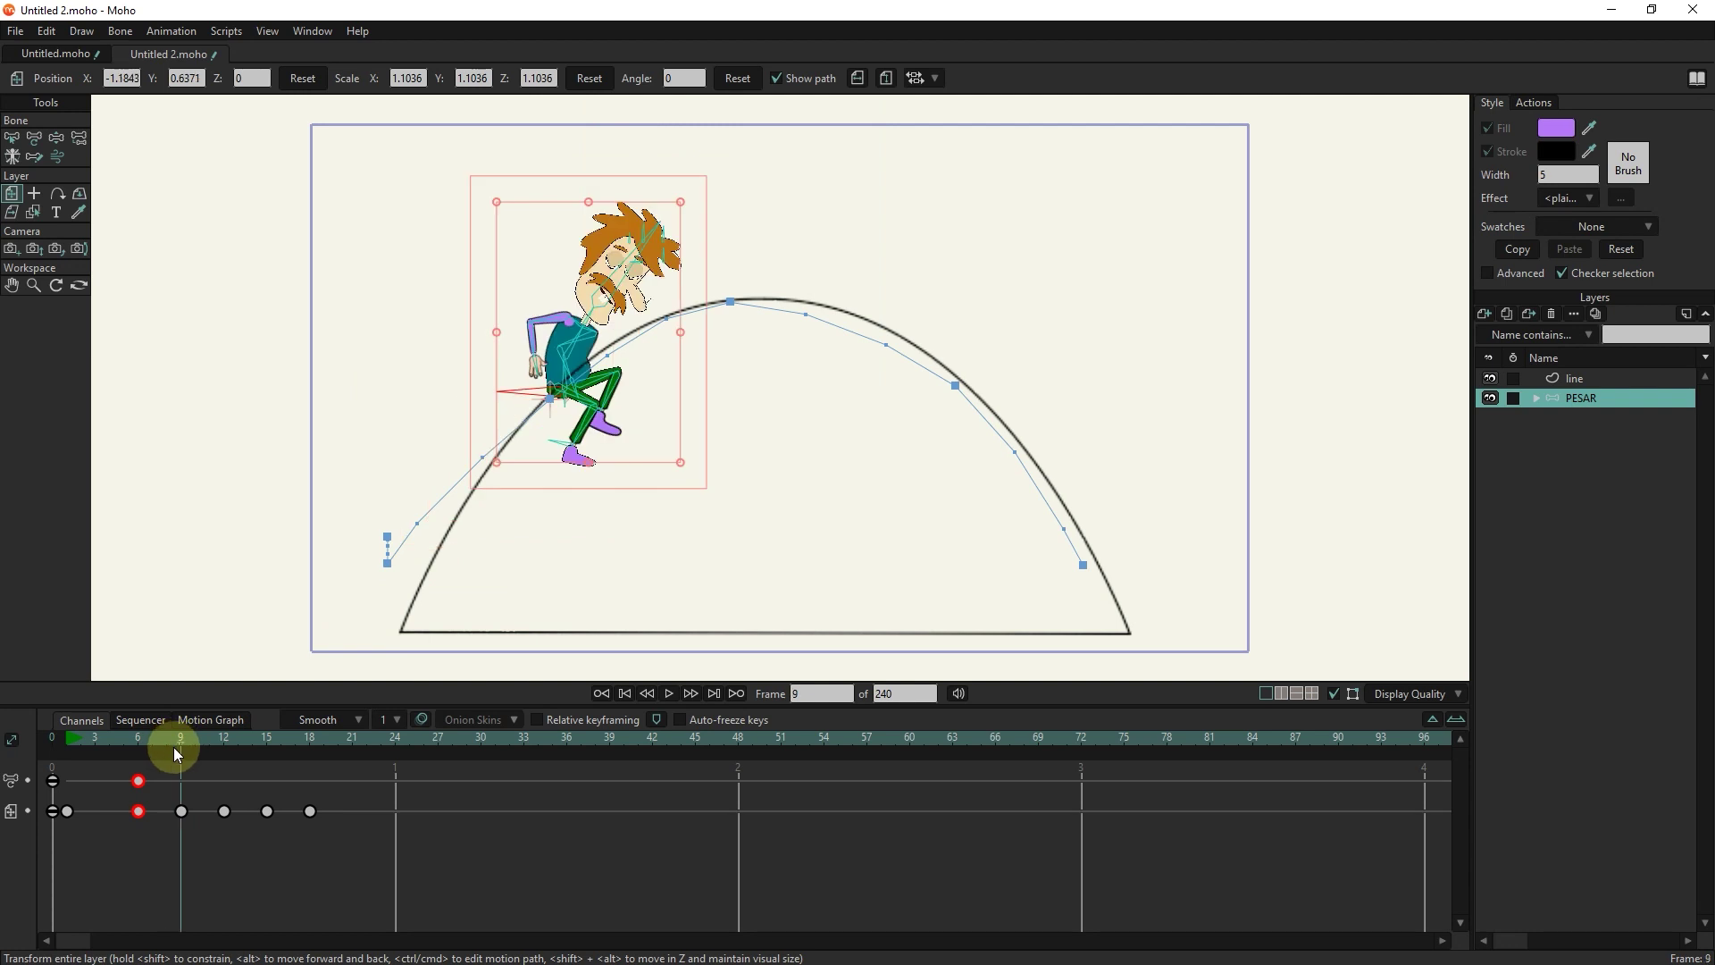
{"action": "scroll", "coordinate": [616, 400], "scroll_direction": "up", "scroll_amount": 5}
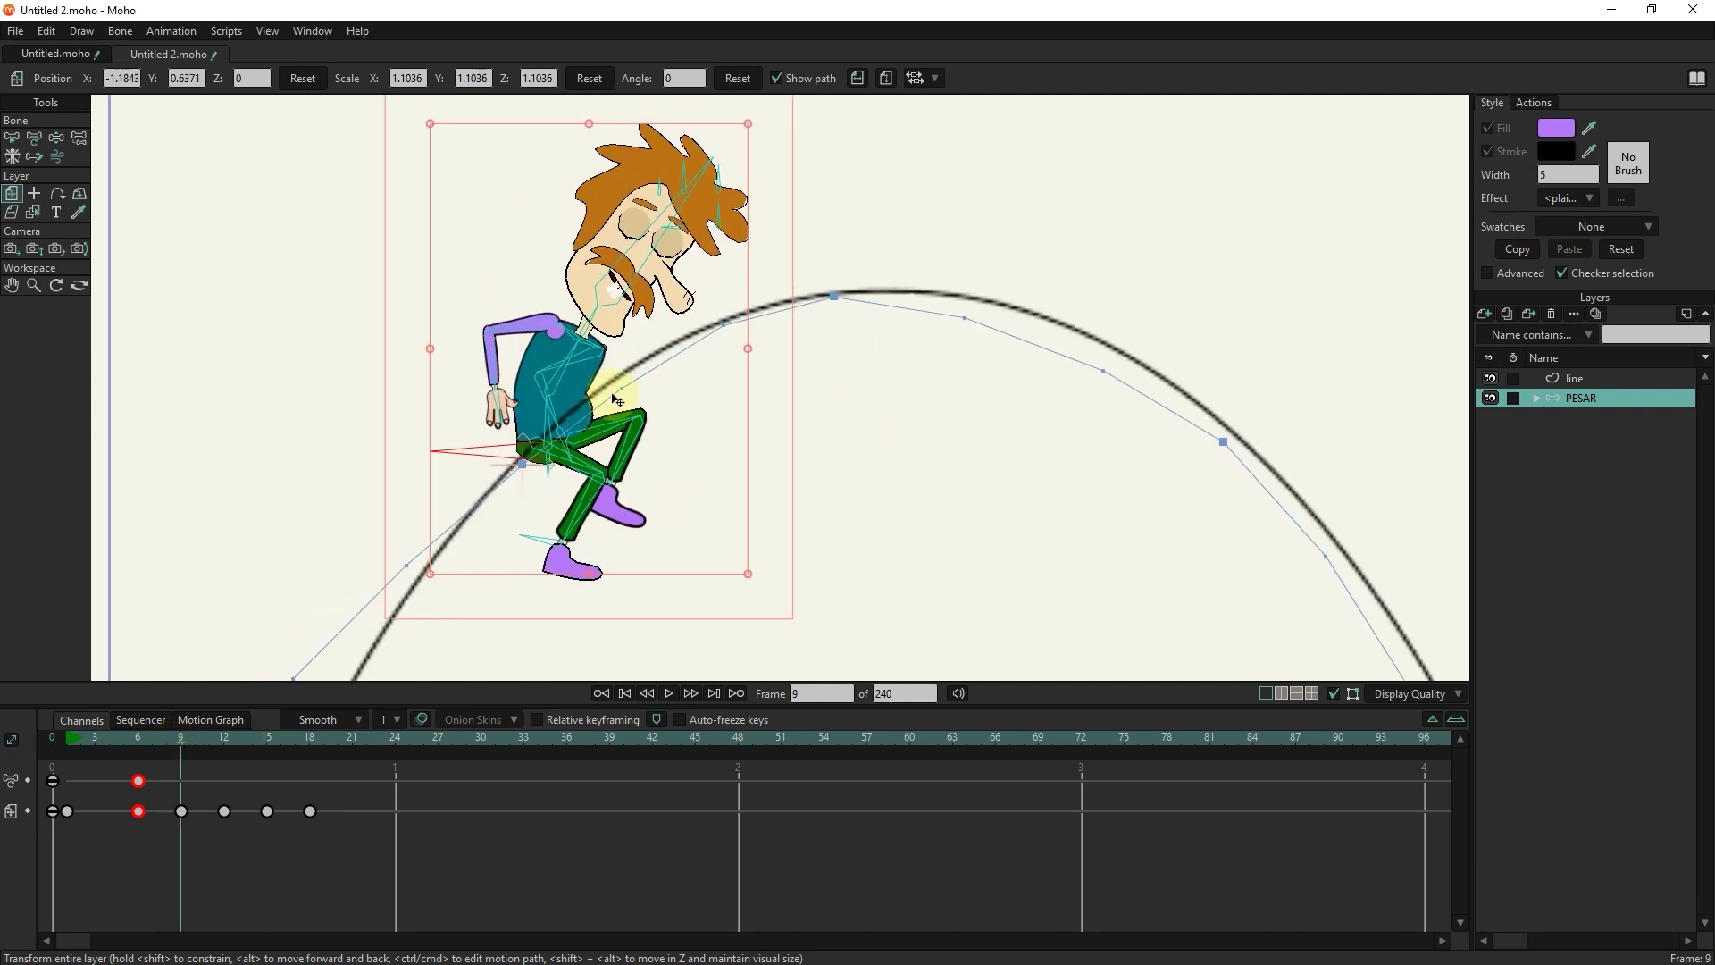
{"action": "left_click", "coordinate": [56, 138]}
{"action": "left_click_drag", "start_coordinate": [591, 500], "coordinate": [468, 582]}
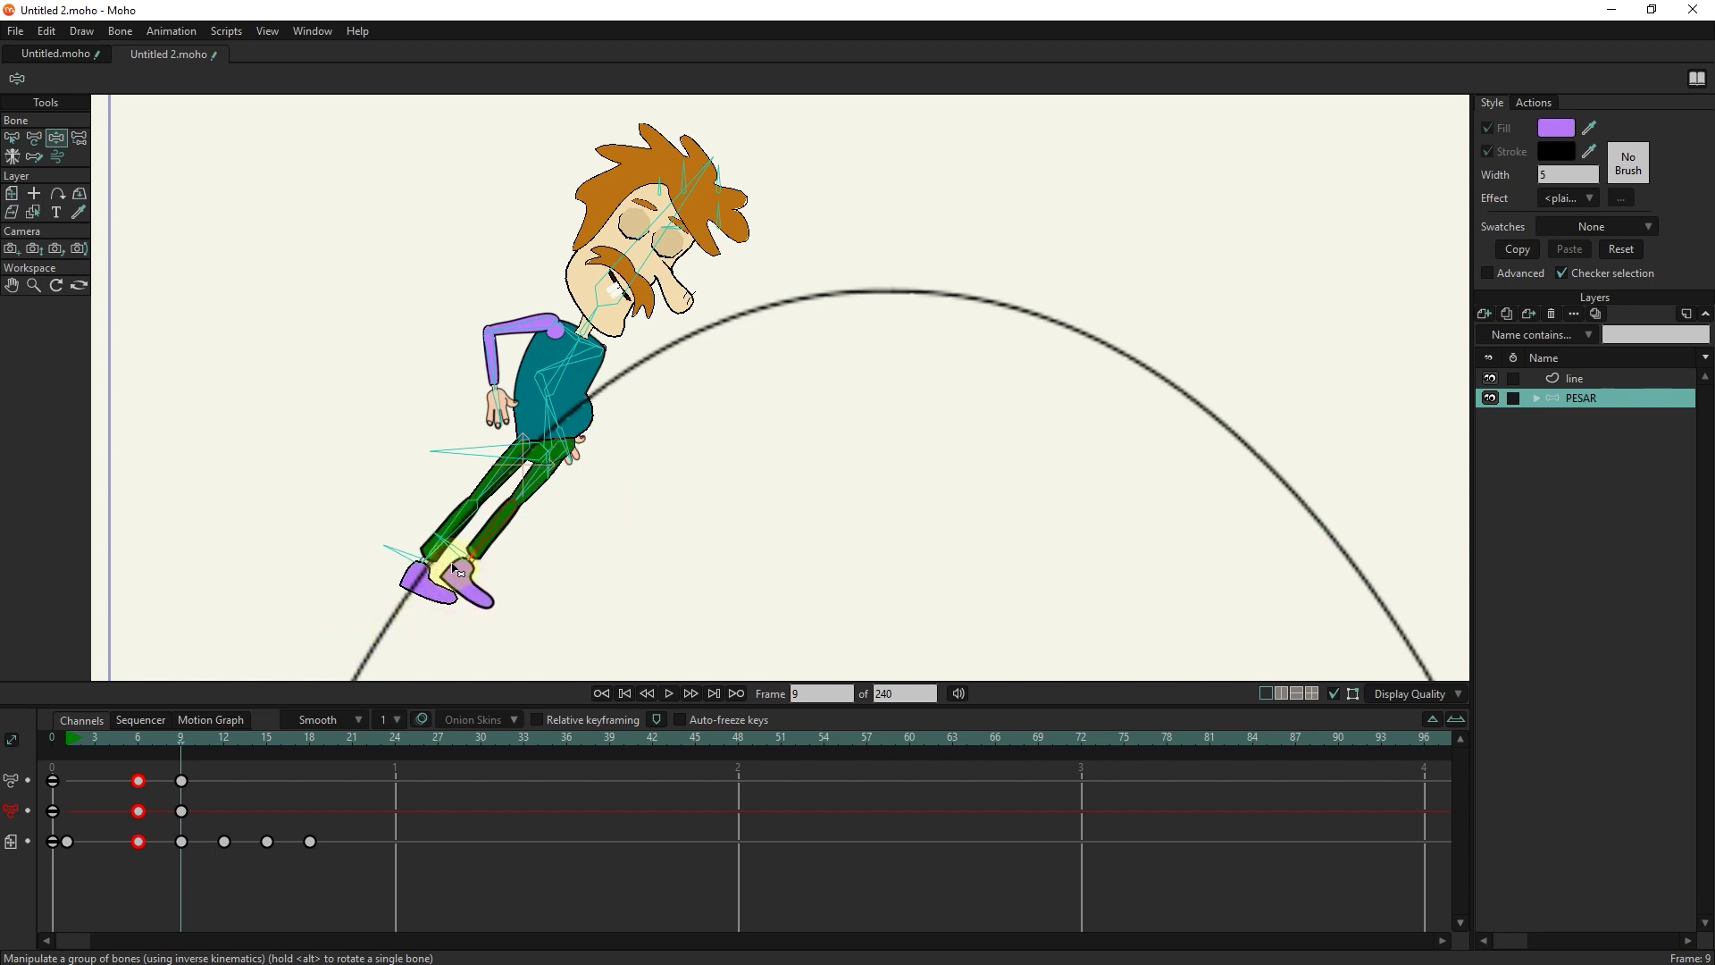
{"action": "left_click_drag", "start_coordinate": [499, 416], "coordinate": [449, 505]}
{"action": "left_click_drag", "start_coordinate": [575, 449], "coordinate": [468, 552]}
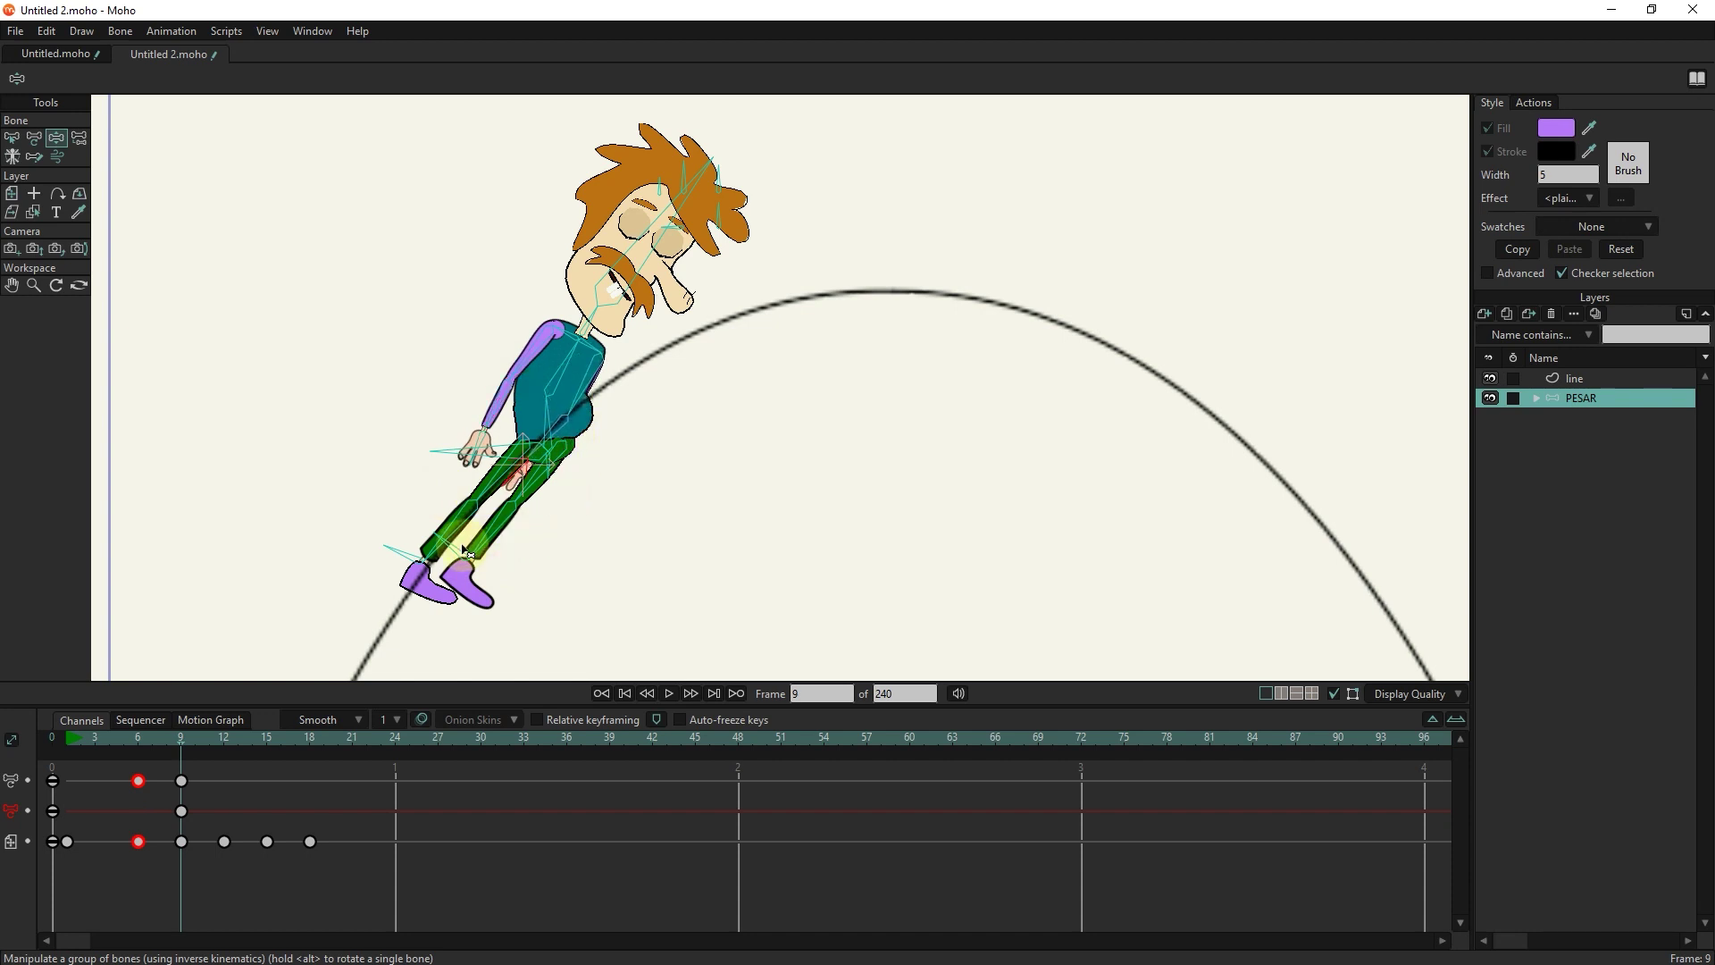
- Refine the frame 9 pose with the torso leaning forward, the arms slightly away from the body and the toes pointing down
{"action": "left_click_drag", "start_coordinate": [579, 314], "coordinate": [662, 320]}
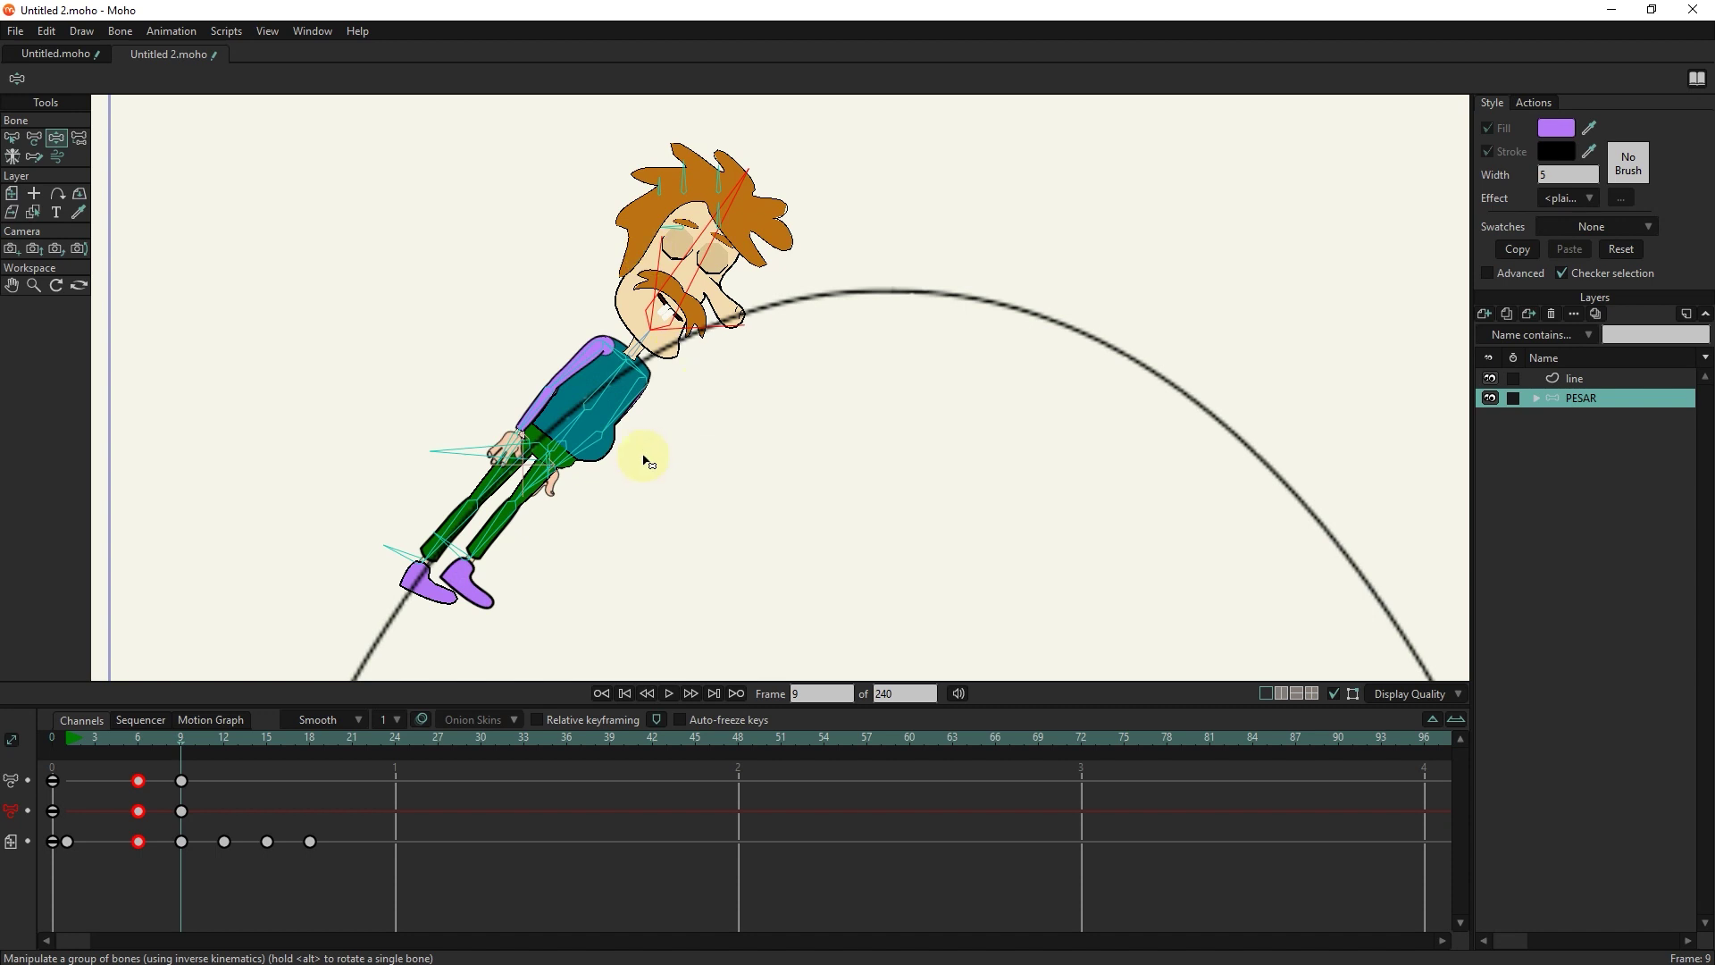
{"action": "left_click_drag", "start_coordinate": [575, 452], "coordinate": [596, 464]}
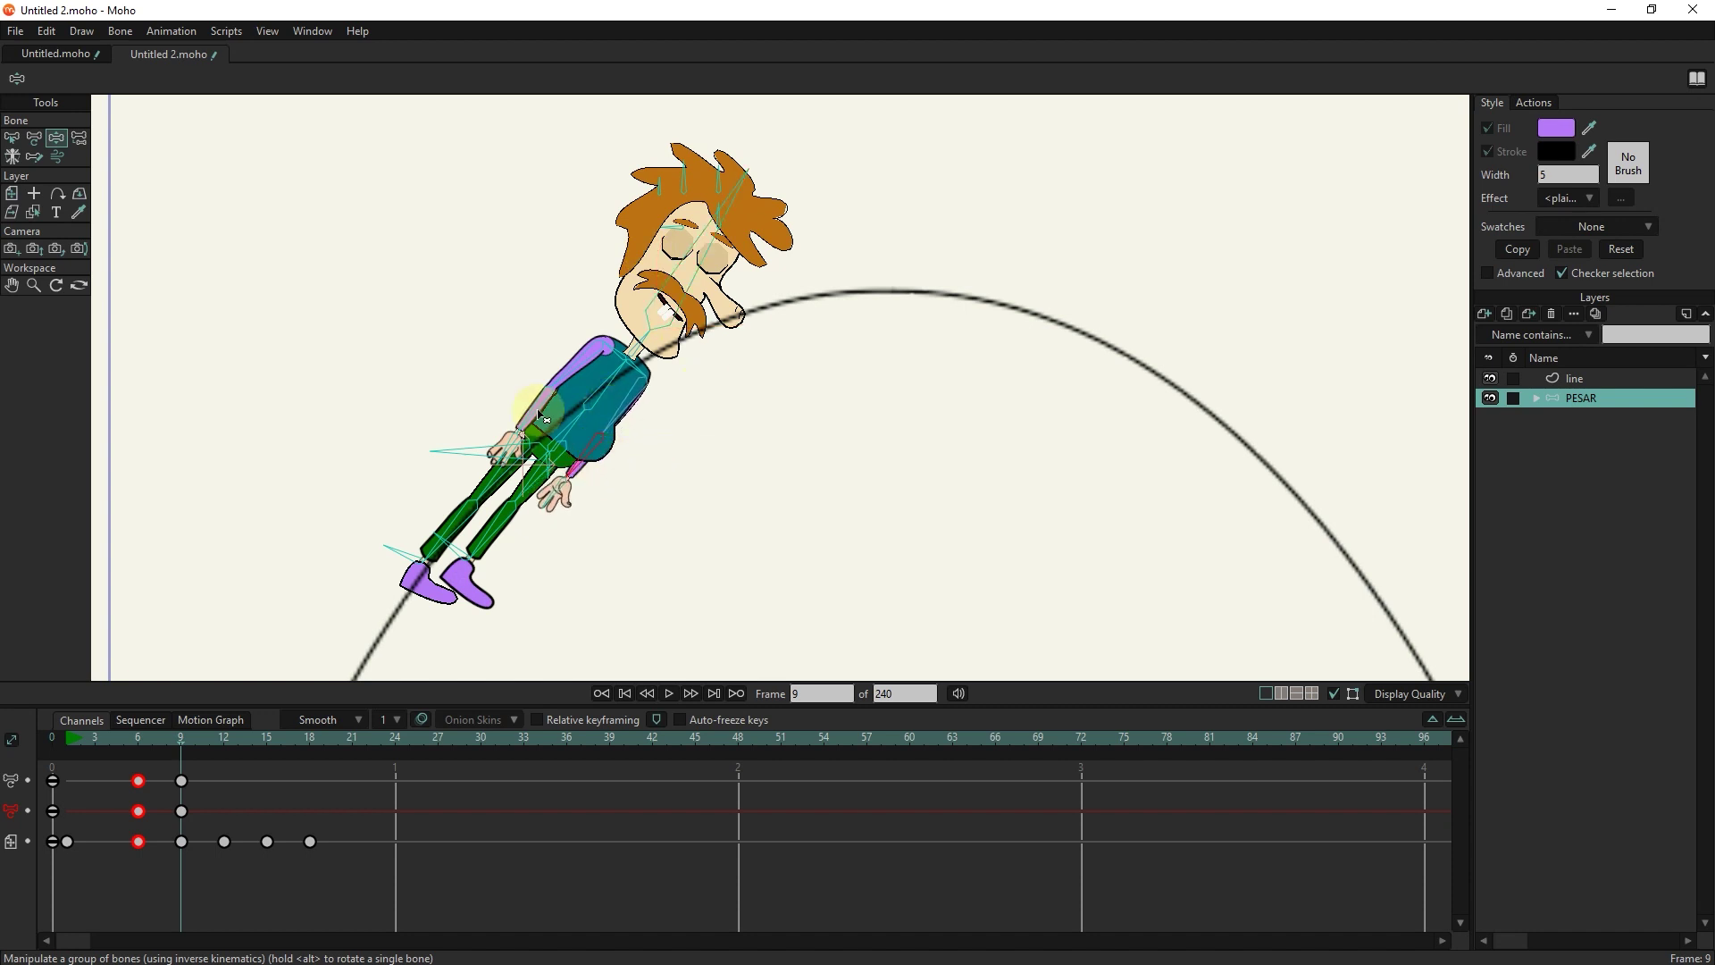
{"action": "left_click_drag", "start_coordinate": [540, 416], "coordinate": [518, 416]}
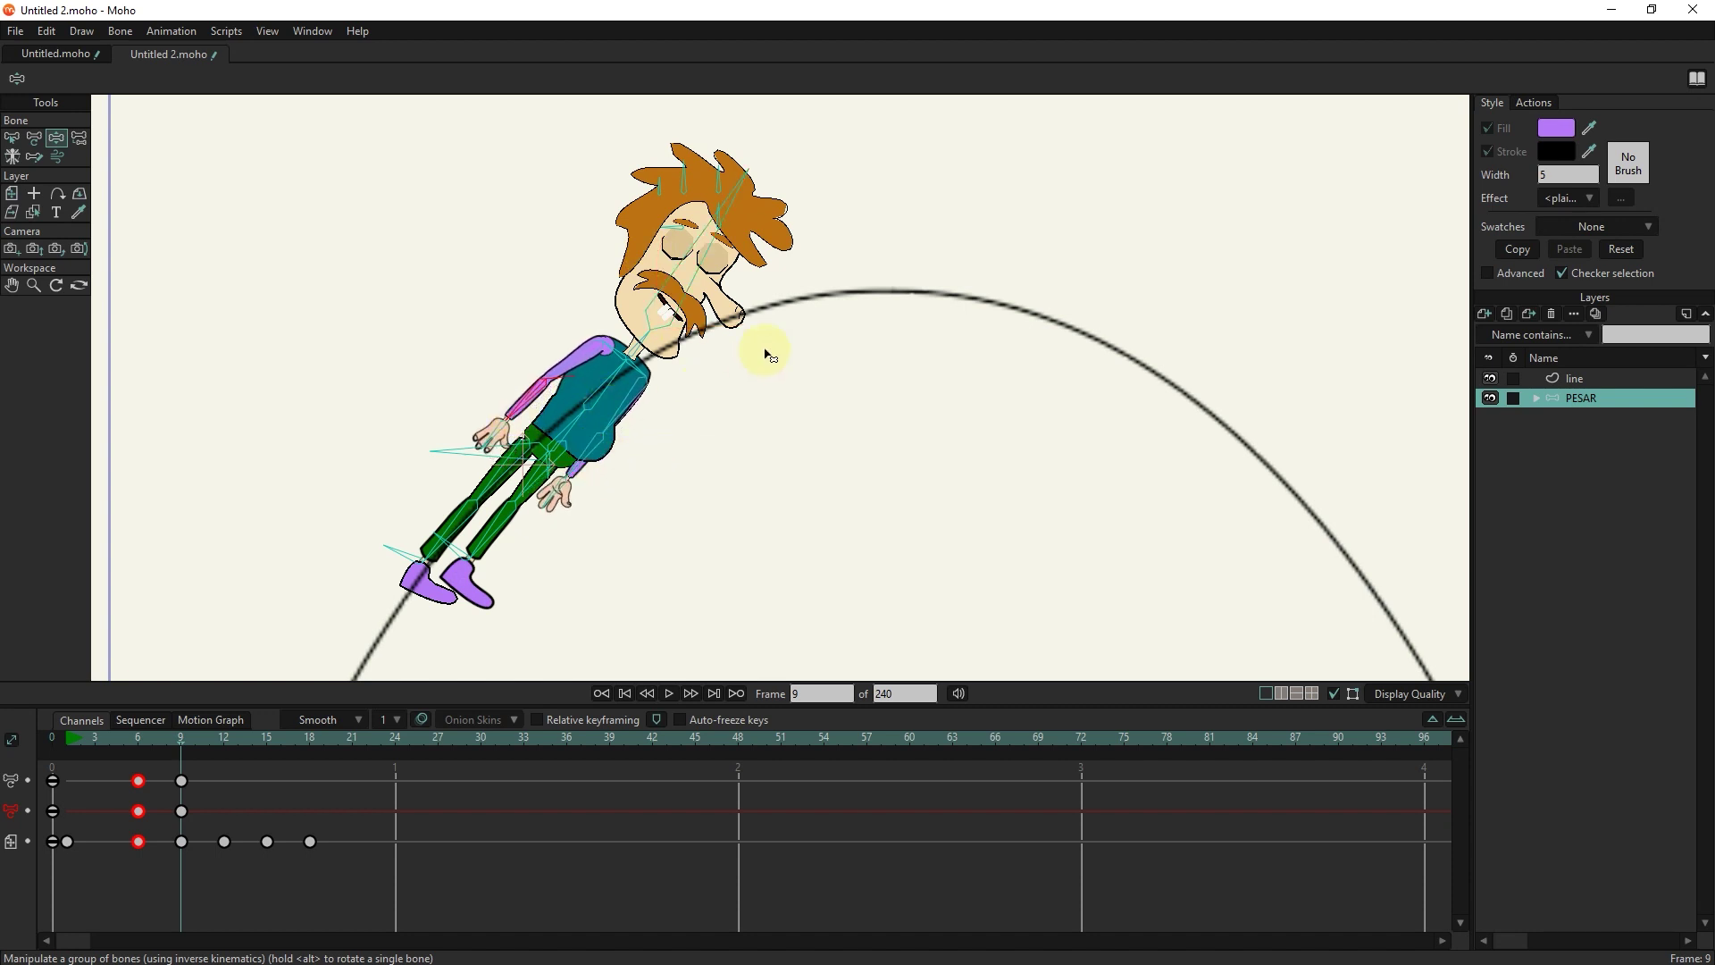
{"action": "left_click_drag", "start_coordinate": [411, 558], "coordinate": [525, 513]}
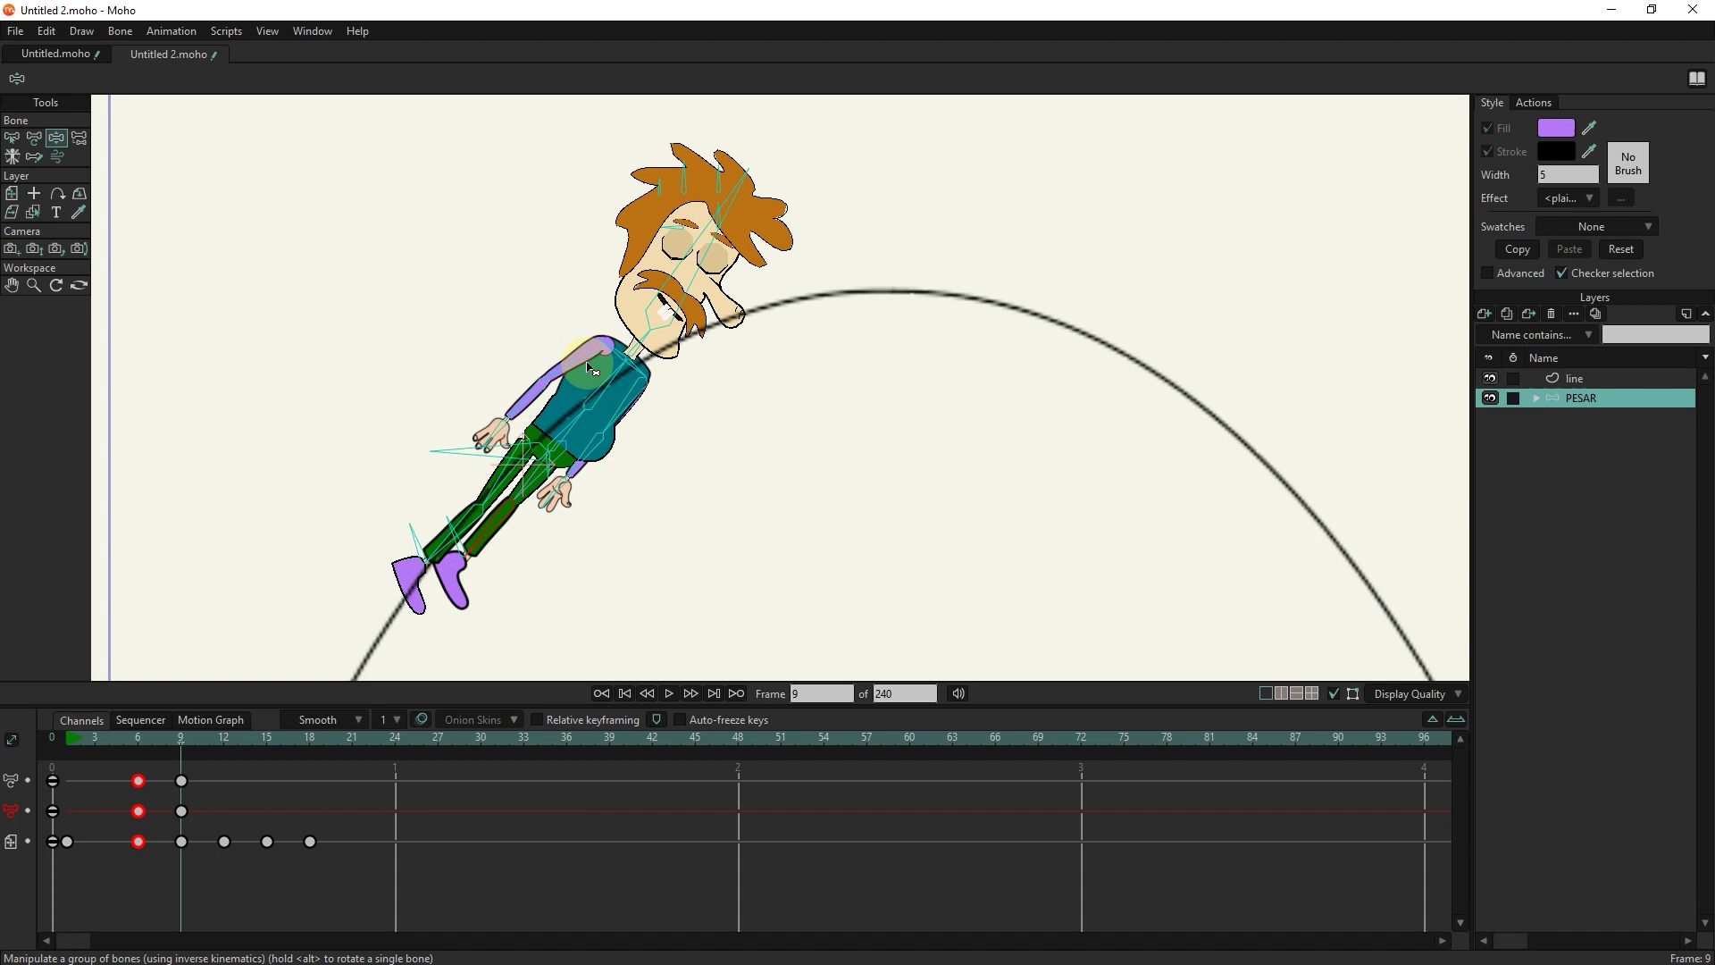
- Curl the character into a tuck at frame 12, with knees drawn up, torso and head bent forward, and hands over the face
{"action": "scroll", "coordinate": [623, 364], "scroll_direction": "down", "scroll_amount": 1}
{"action": "left_click_drag", "start_coordinate": [209, 739], "coordinate": [225, 736]}
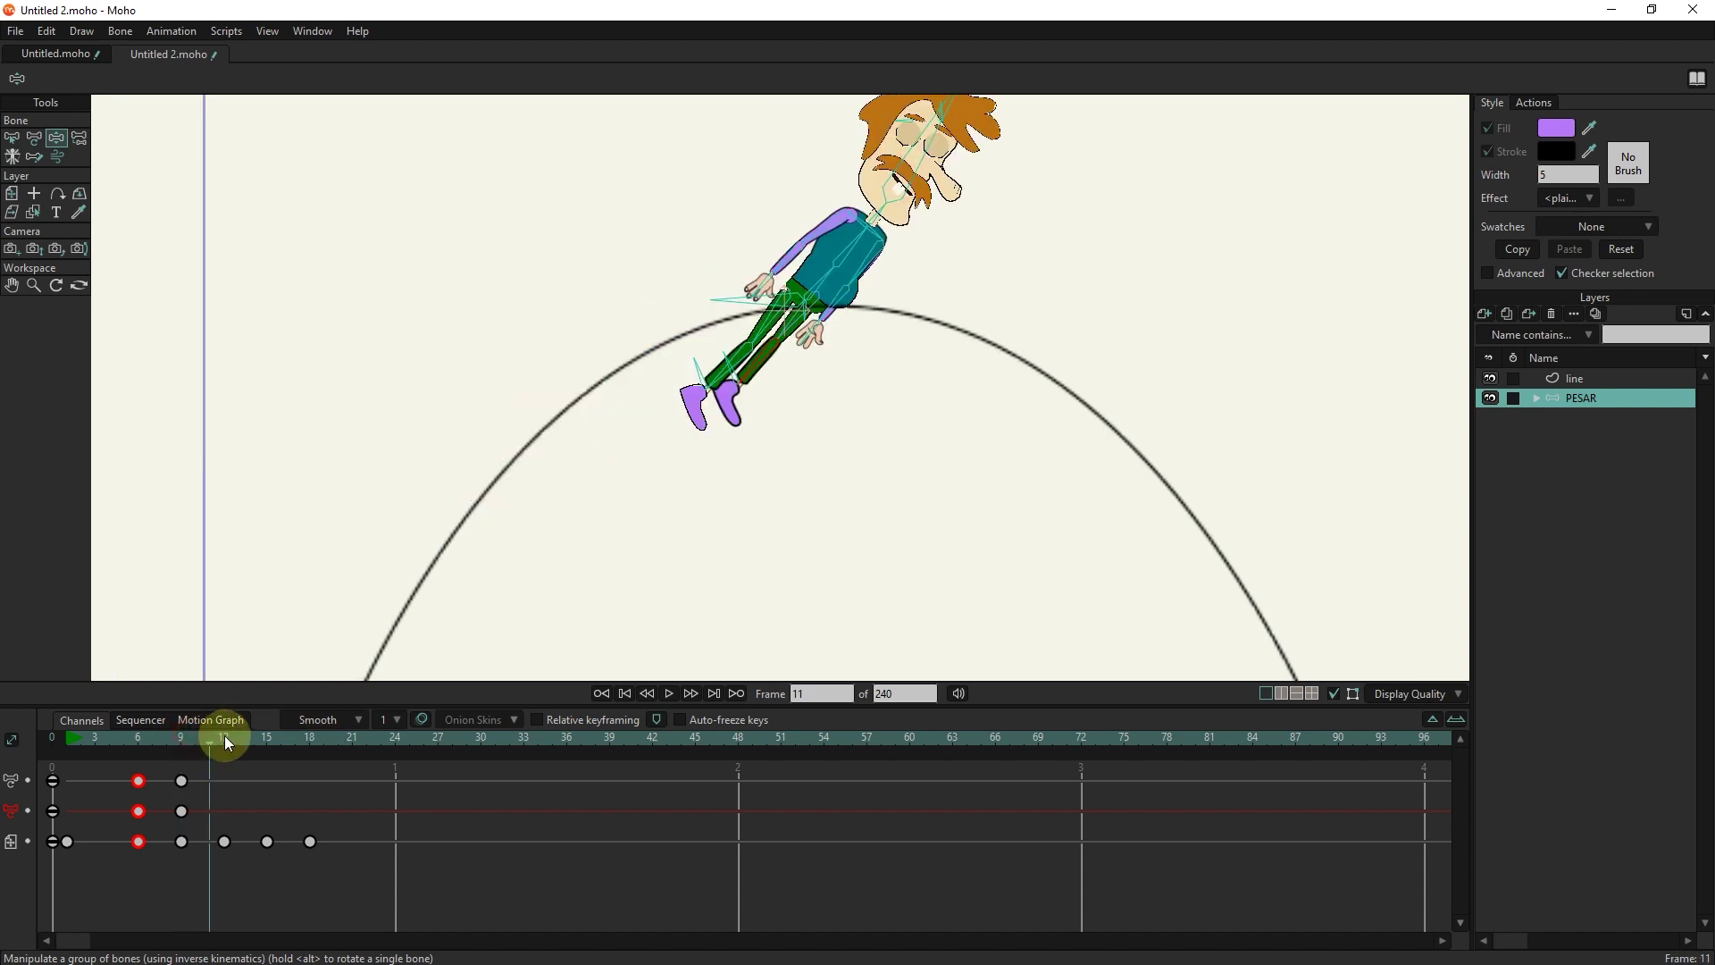
{"action": "left_click_drag", "start_coordinate": [834, 293], "coordinate": [744, 198]}
{"action": "scroll", "coordinate": [840, 335], "scroll_direction": "up", "scroll_amount": 1}
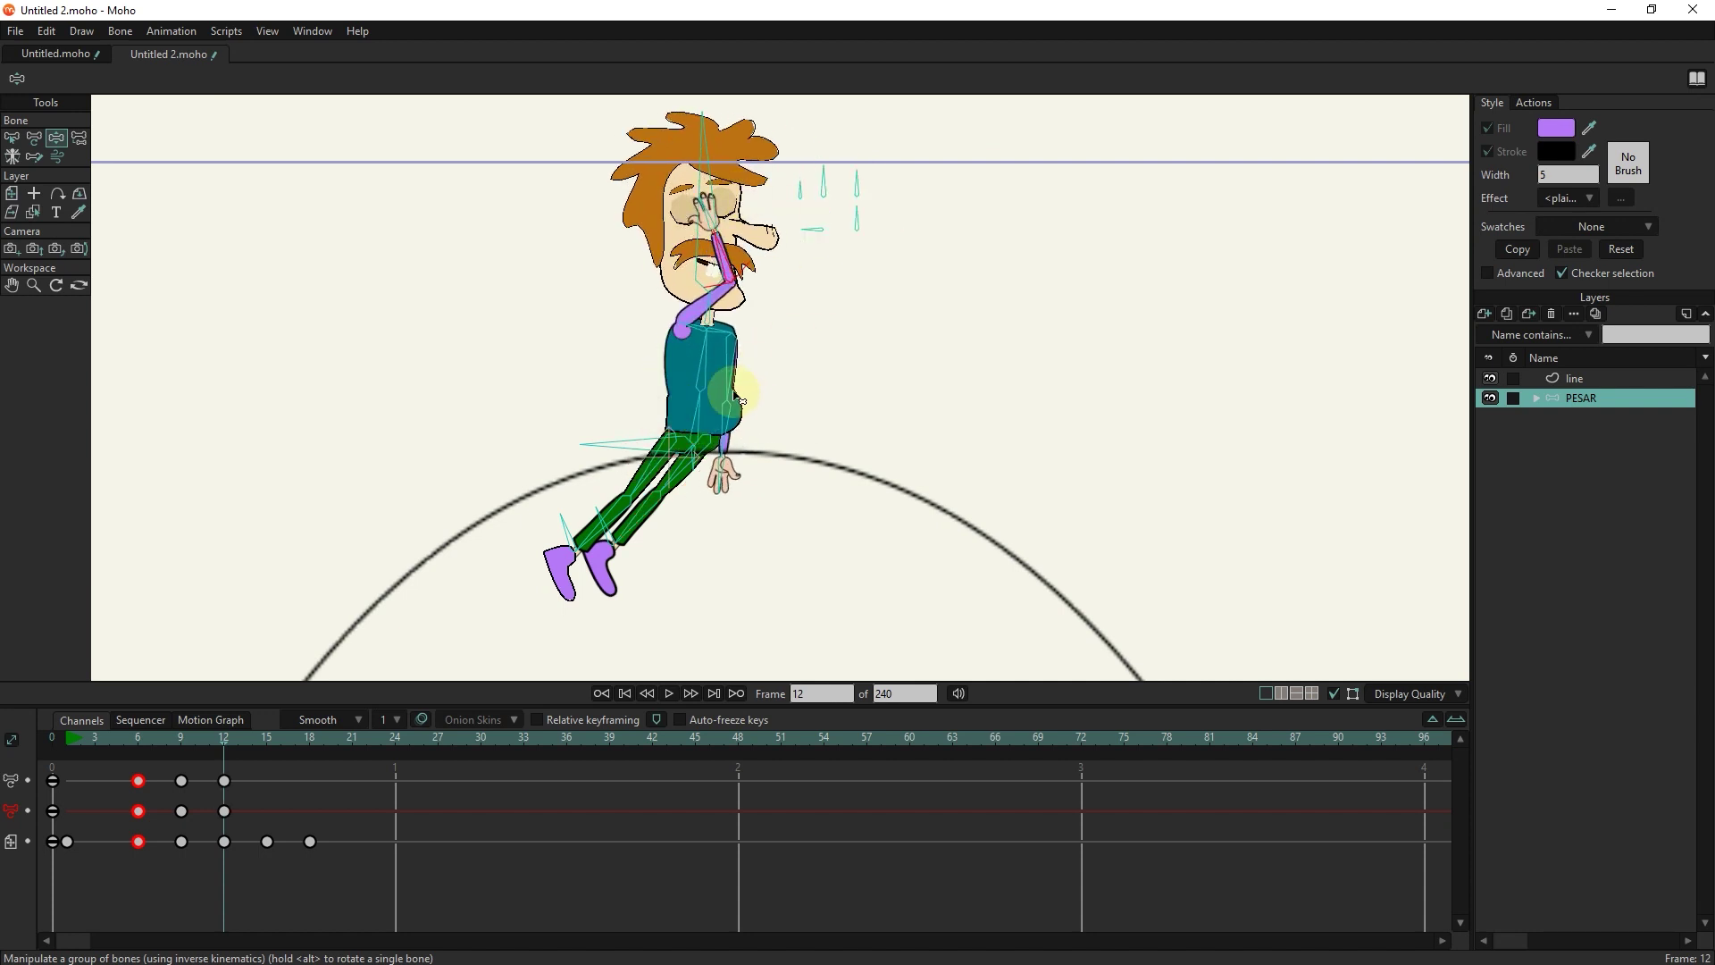
{"action": "left_click_drag", "start_coordinate": [721, 416], "coordinate": [743, 165]}
{"action": "left_click_drag", "start_coordinate": [683, 485], "coordinate": [741, 429]}
{"action": "left_click_drag", "start_coordinate": [720, 342], "coordinate": [820, 304]}
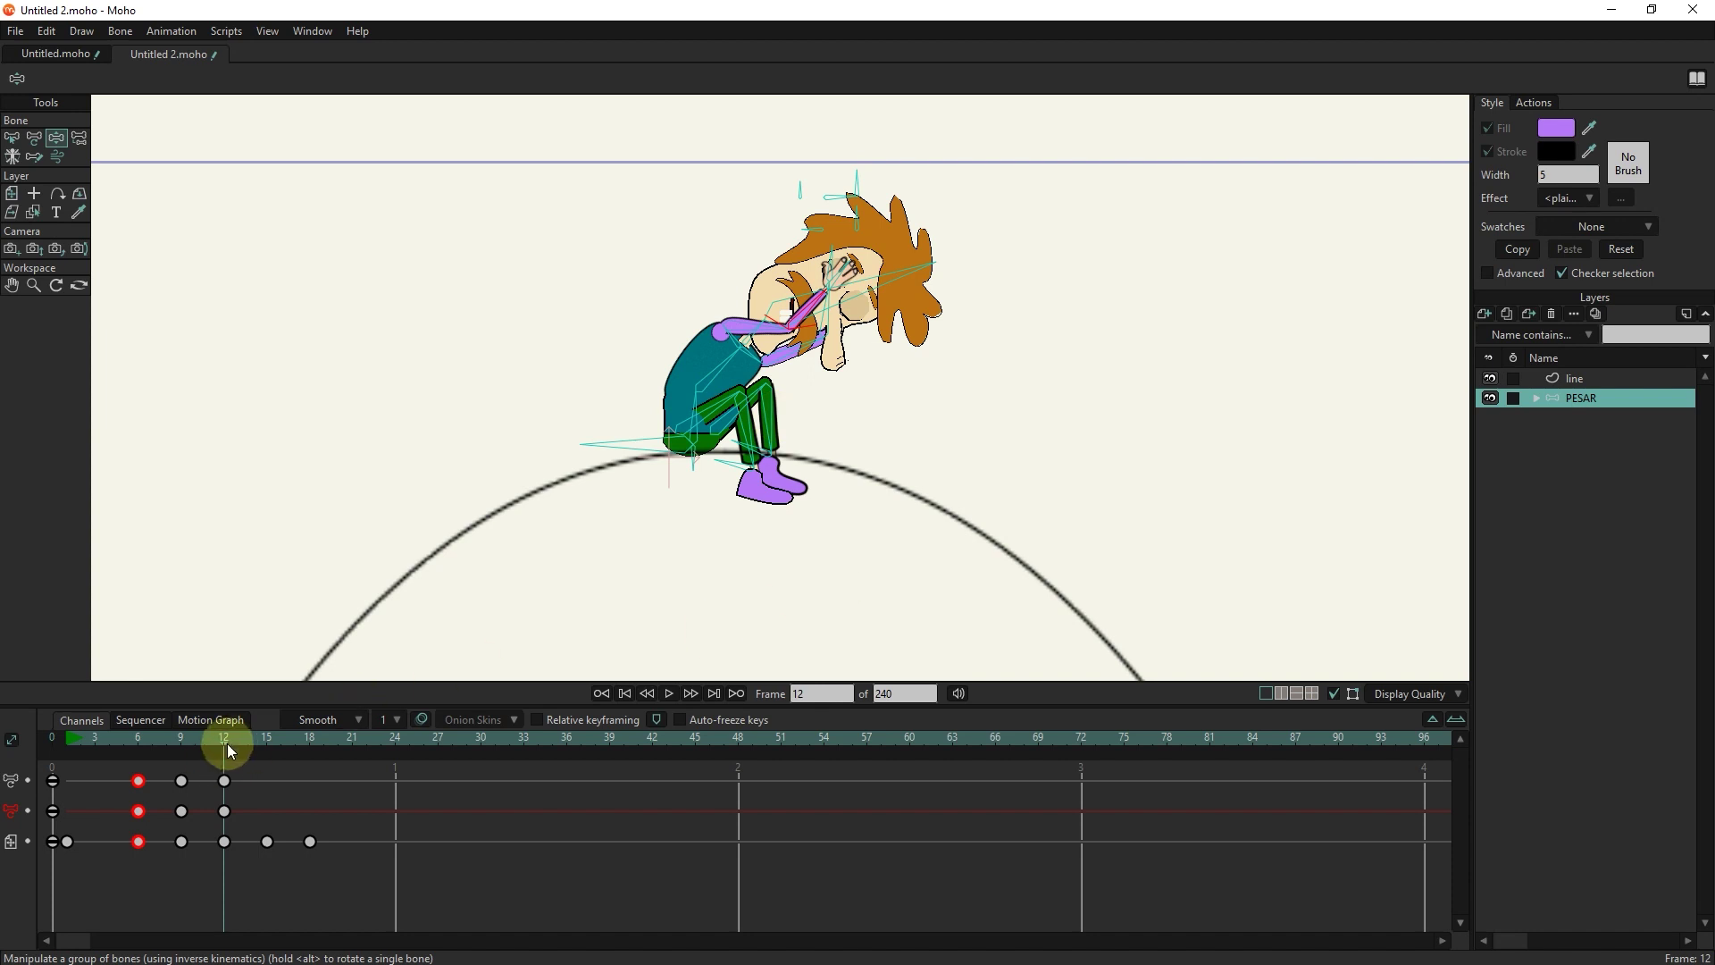
- At frame 15, lean the character's torso back out of the tuck and extend both legs forward and down along the arc
{"action": "left_click_drag", "start_coordinate": [227, 743], "coordinate": [269, 742]}
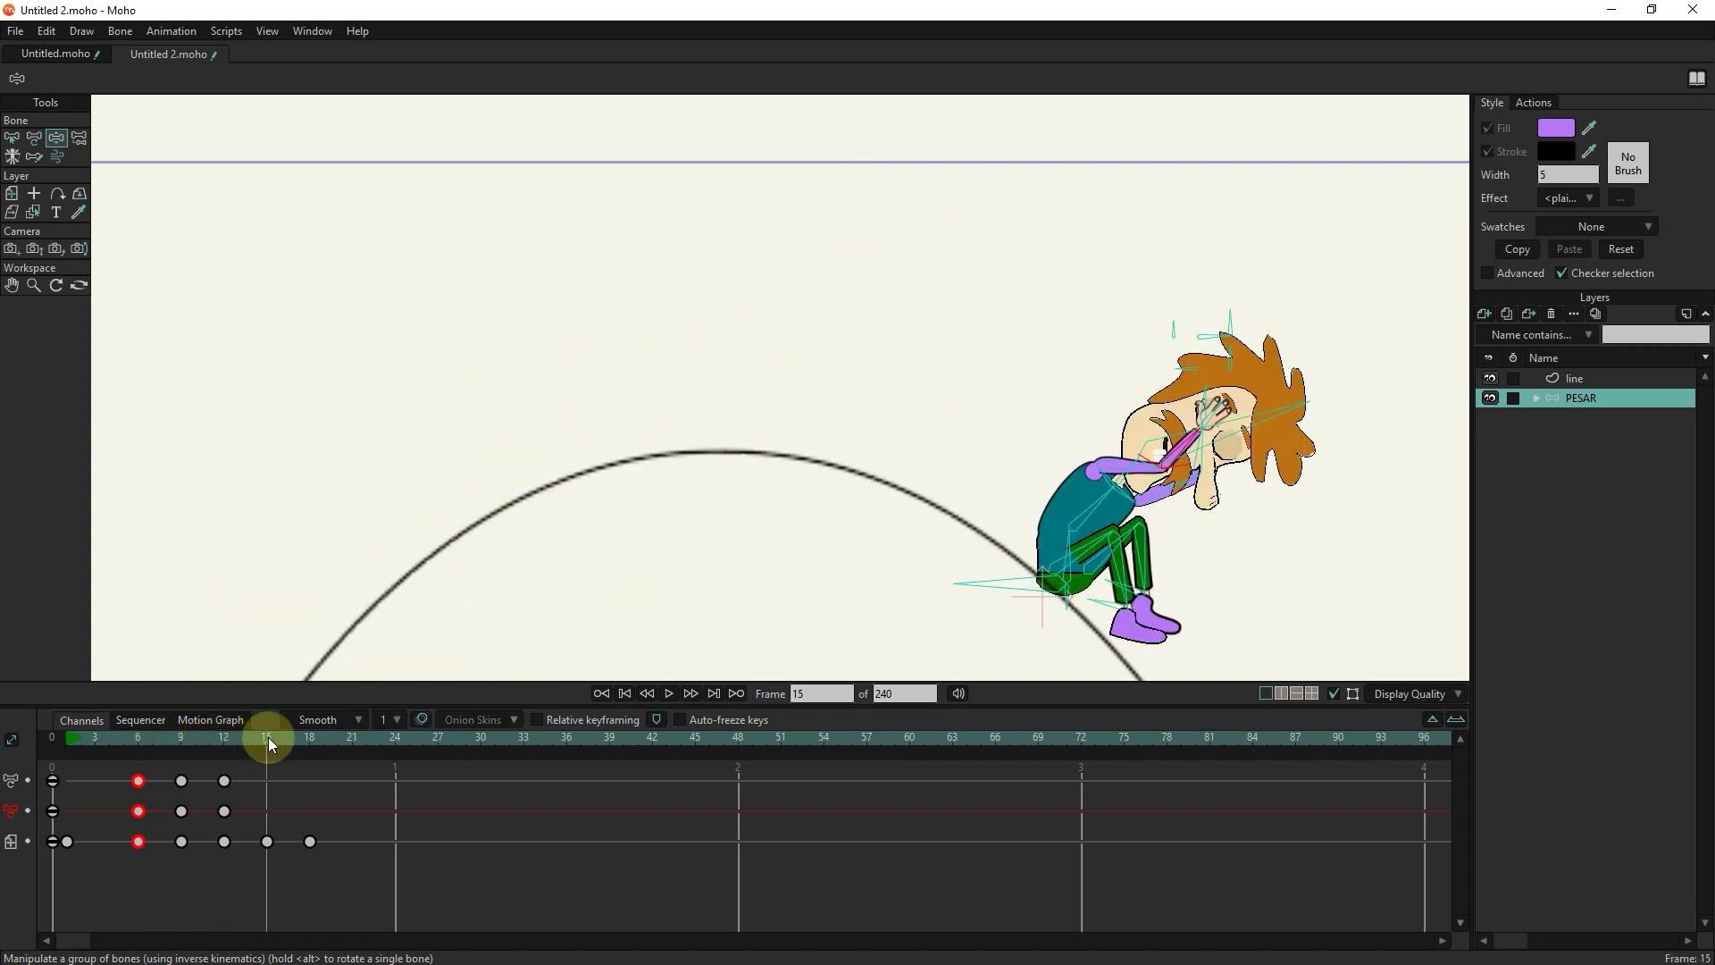
{"action": "left_click_drag", "start_coordinate": [783, 419], "coordinate": [441, 327]}
{"action": "scroll", "coordinate": [591, 360], "scroll_direction": "down", "scroll_amount": 3}
{"action": "scroll", "coordinate": [591, 359], "scroll_direction": "right", "scroll_amount": 2}
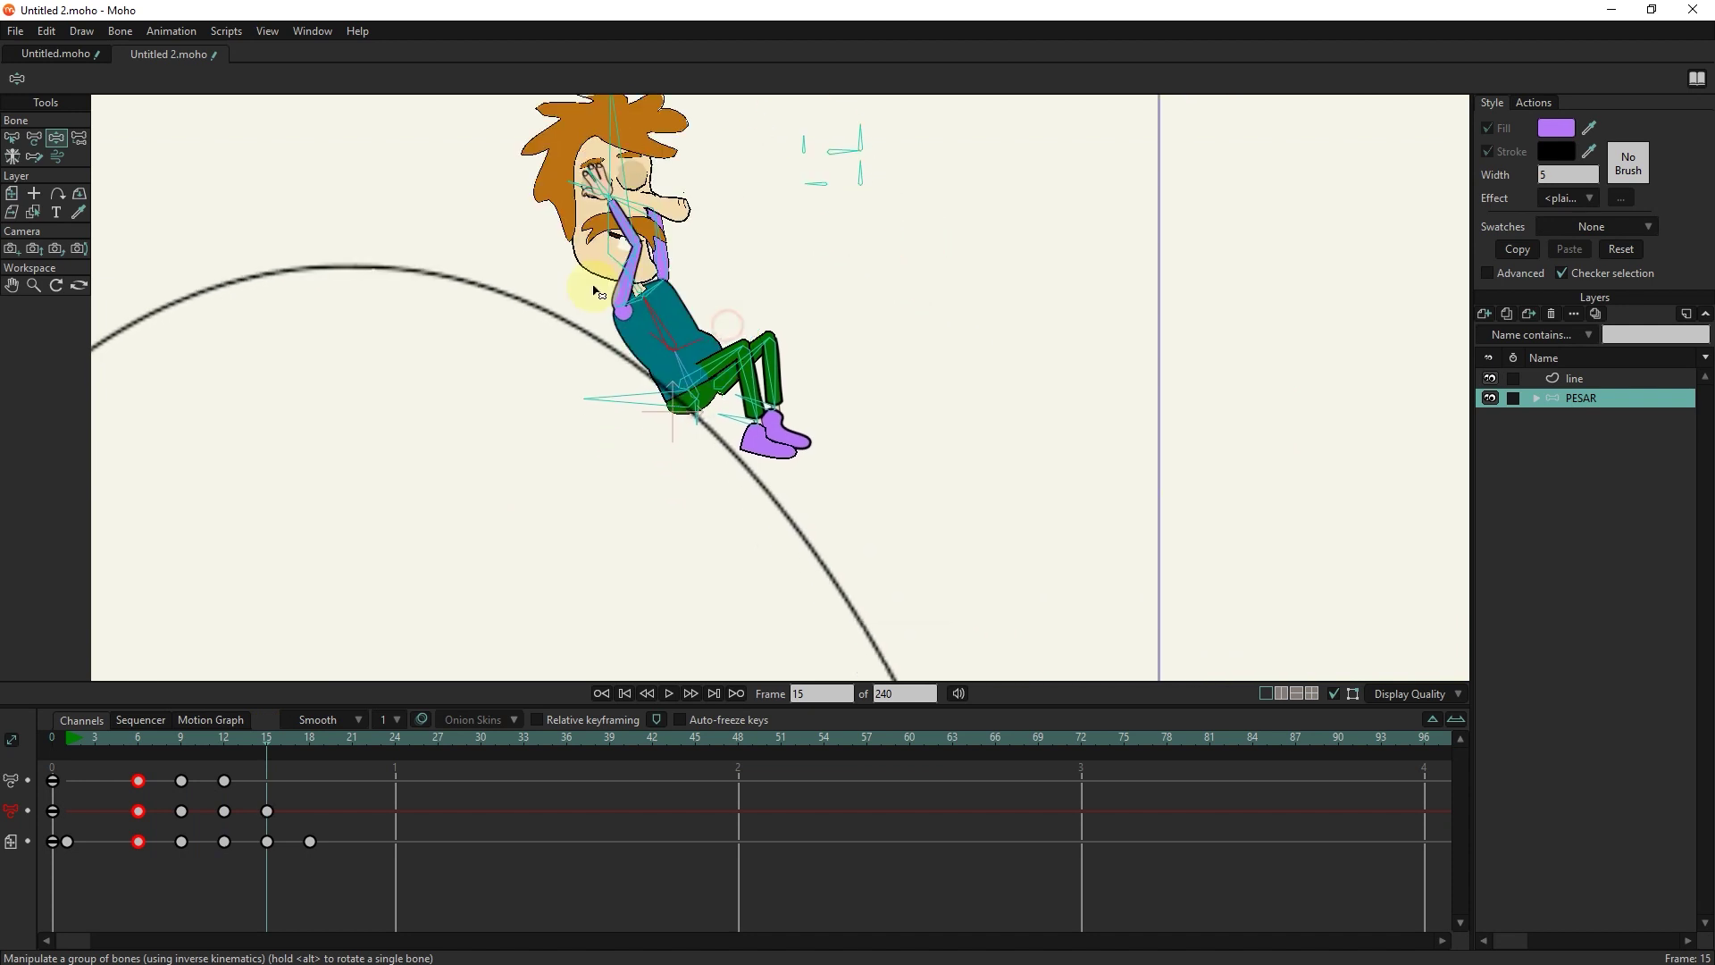
{"action": "left_click_drag", "start_coordinate": [714, 327], "coordinate": [575, 293]}
{"action": "left_click_drag", "start_coordinate": [739, 397], "coordinate": [864, 696]}
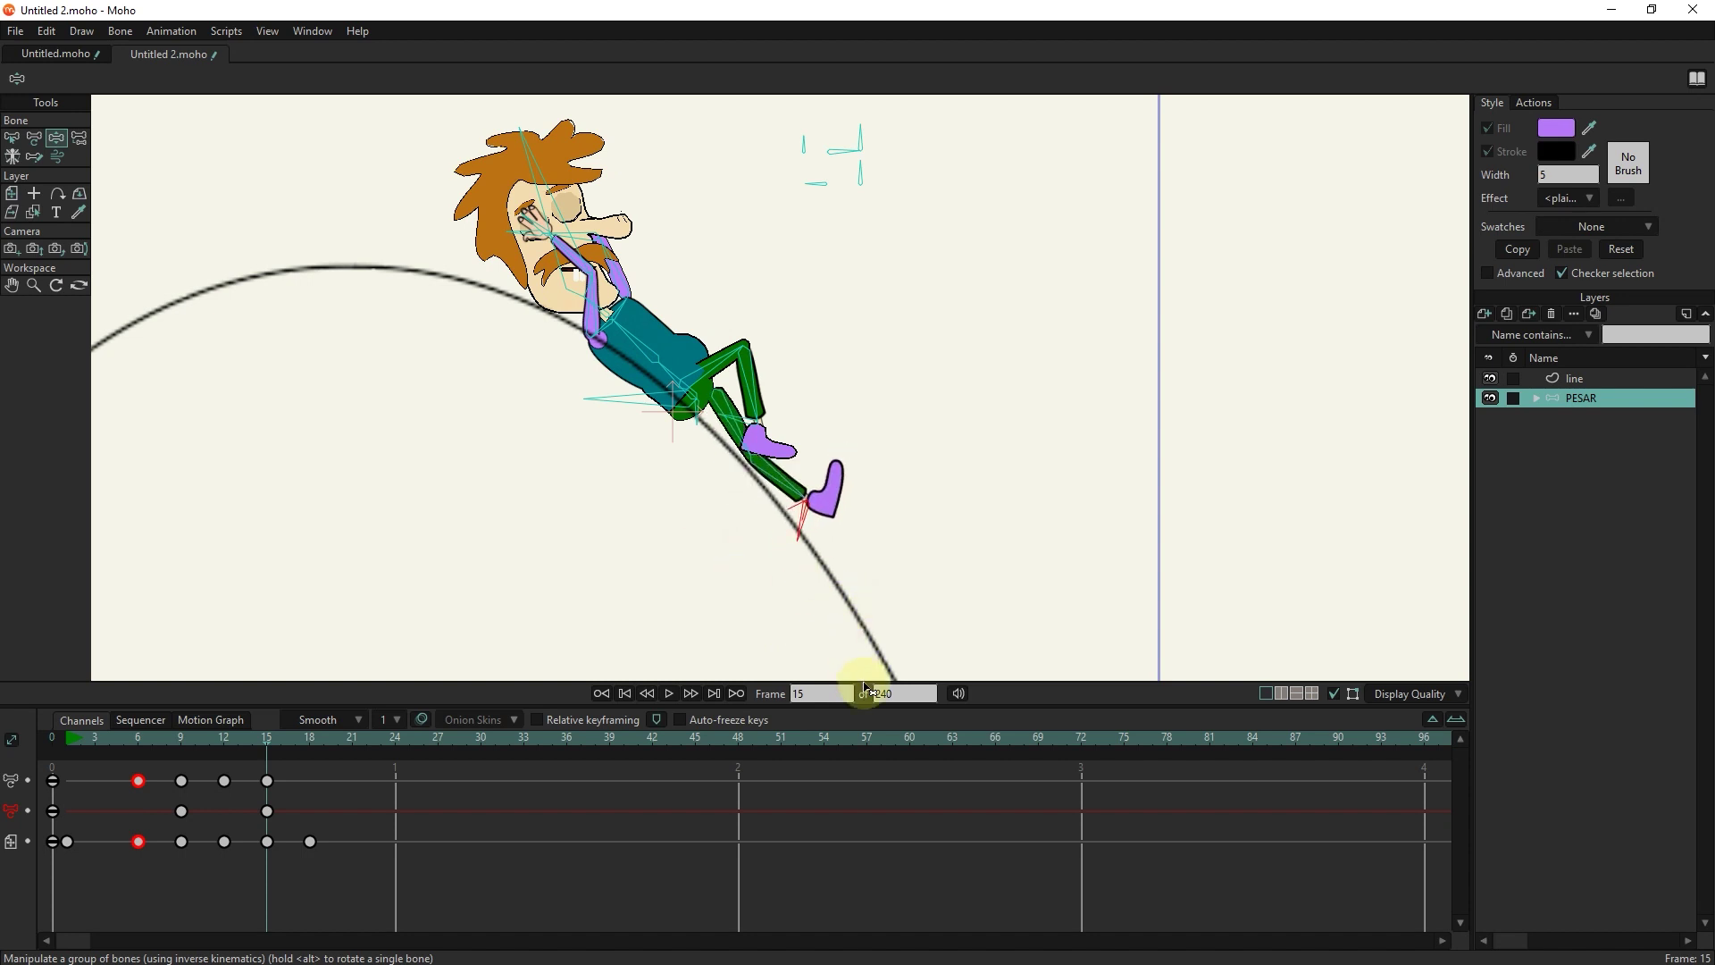
{"action": "left_click_drag", "start_coordinate": [795, 531], "coordinate": [755, 525]}
{"action": "left_click_drag", "start_coordinate": [770, 430], "coordinate": [719, 385]}
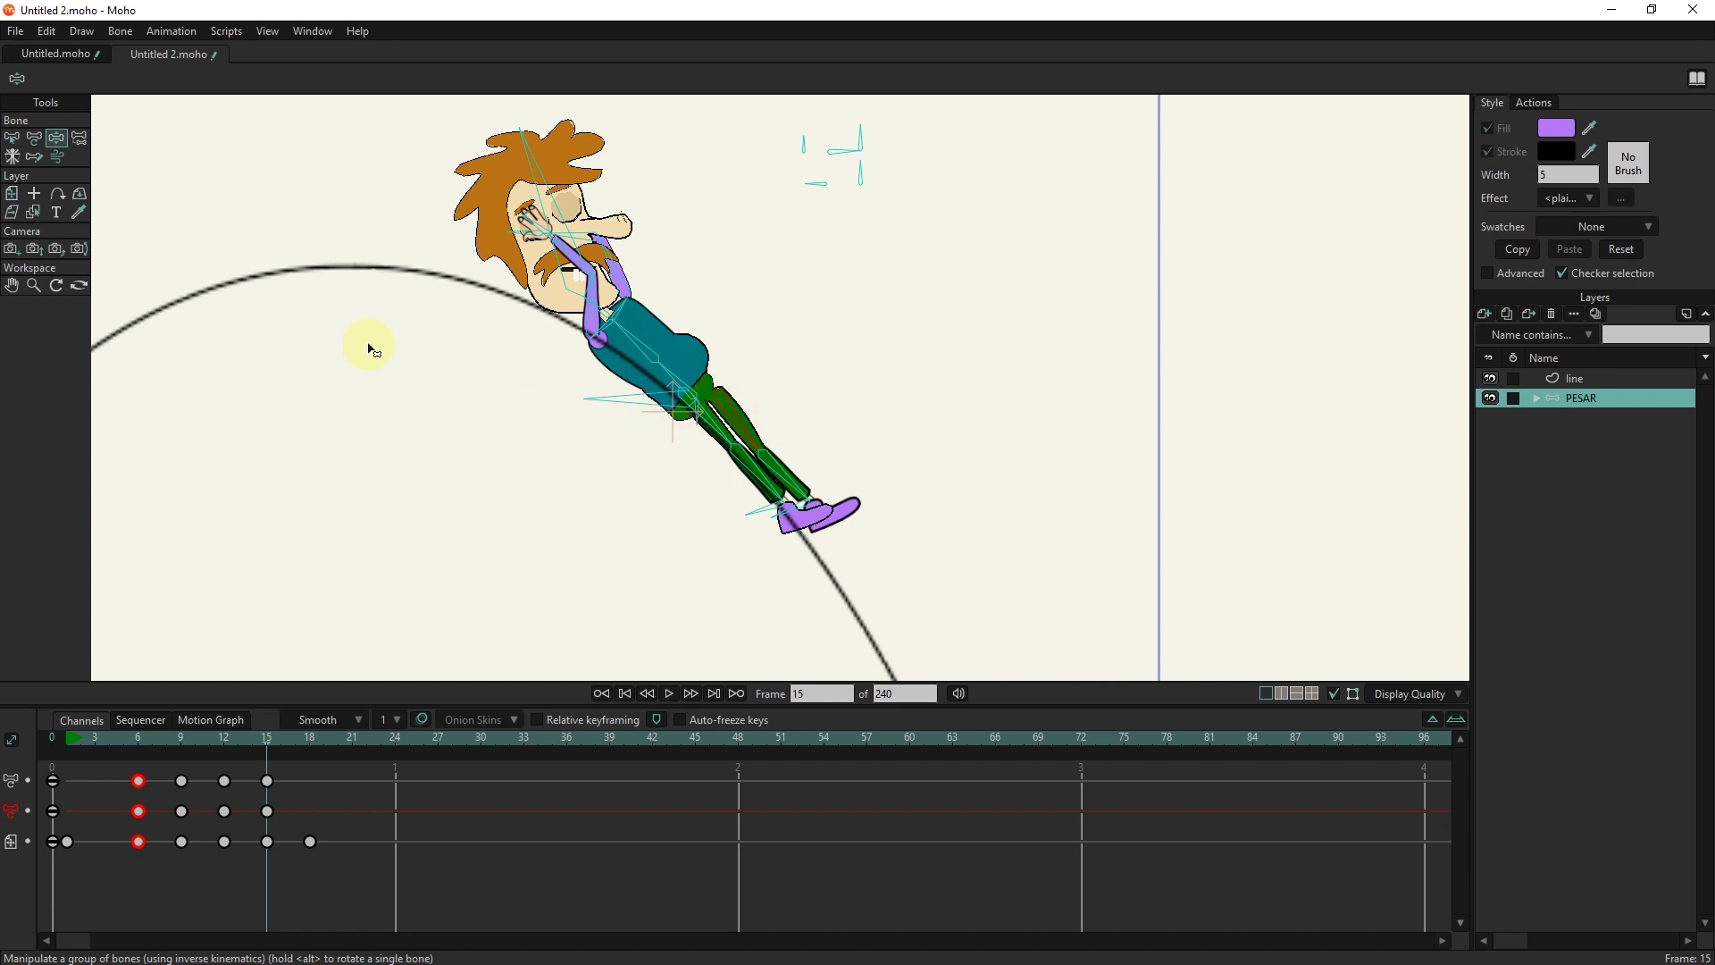
- Refine the frame 15 pose by tilting the head back and bending the rear leg with its foot angled downward
{"action": "left_click", "coordinate": [12, 193]}
{"action": "left_click", "coordinate": [56, 138]}
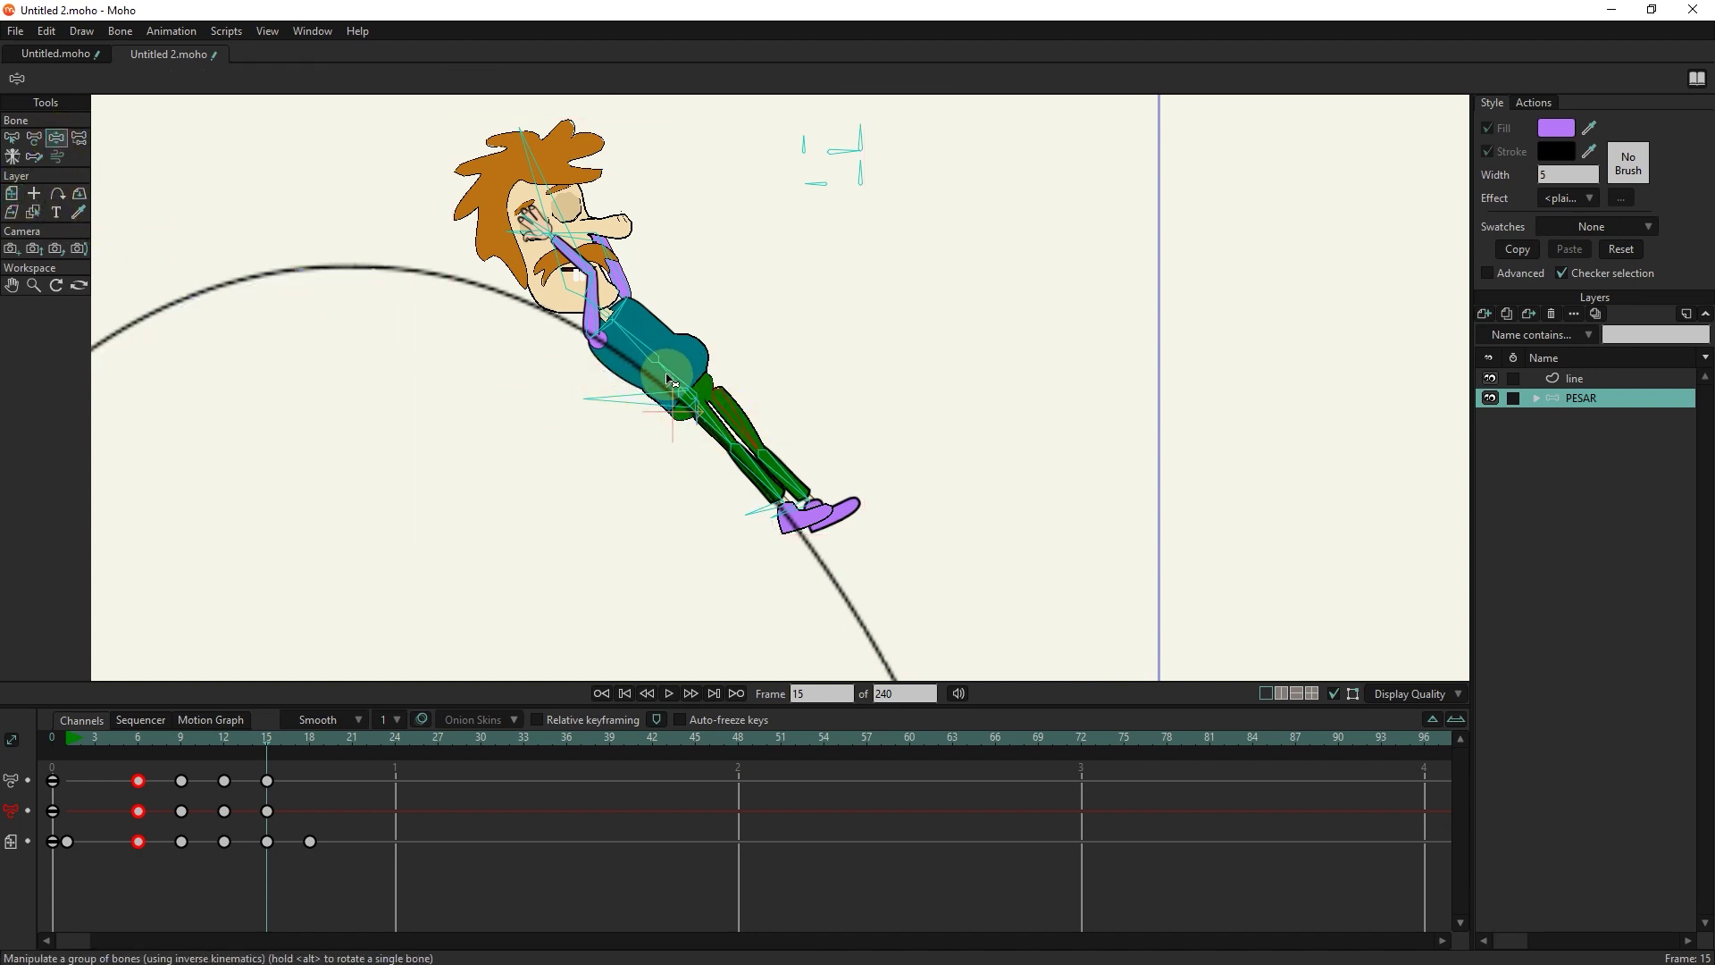
{"action": "scroll", "coordinate": [486, 536], "scroll_direction": "down", "scroll_amount": 2}
{"action": "left_click_drag", "start_coordinate": [584, 542], "coordinate": [498, 428]}
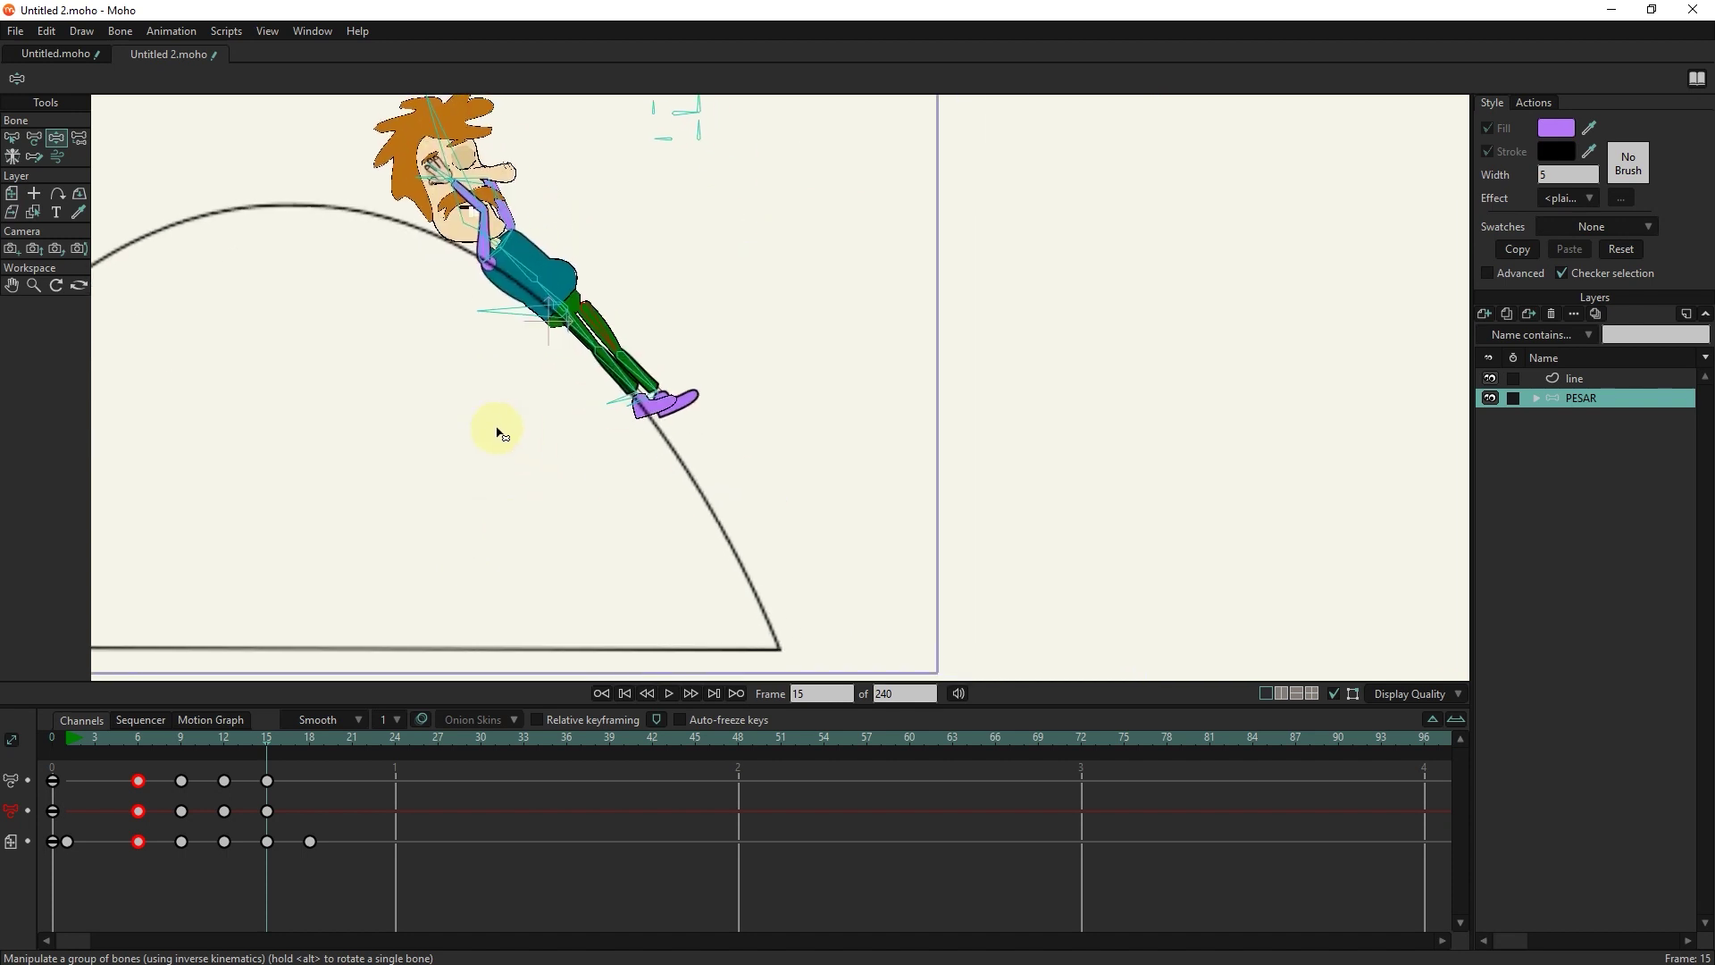
{"action": "left_click_drag", "start_coordinate": [443, 127], "coordinate": [483, 229]}
{"action": "left_click", "coordinate": [590, 291]}
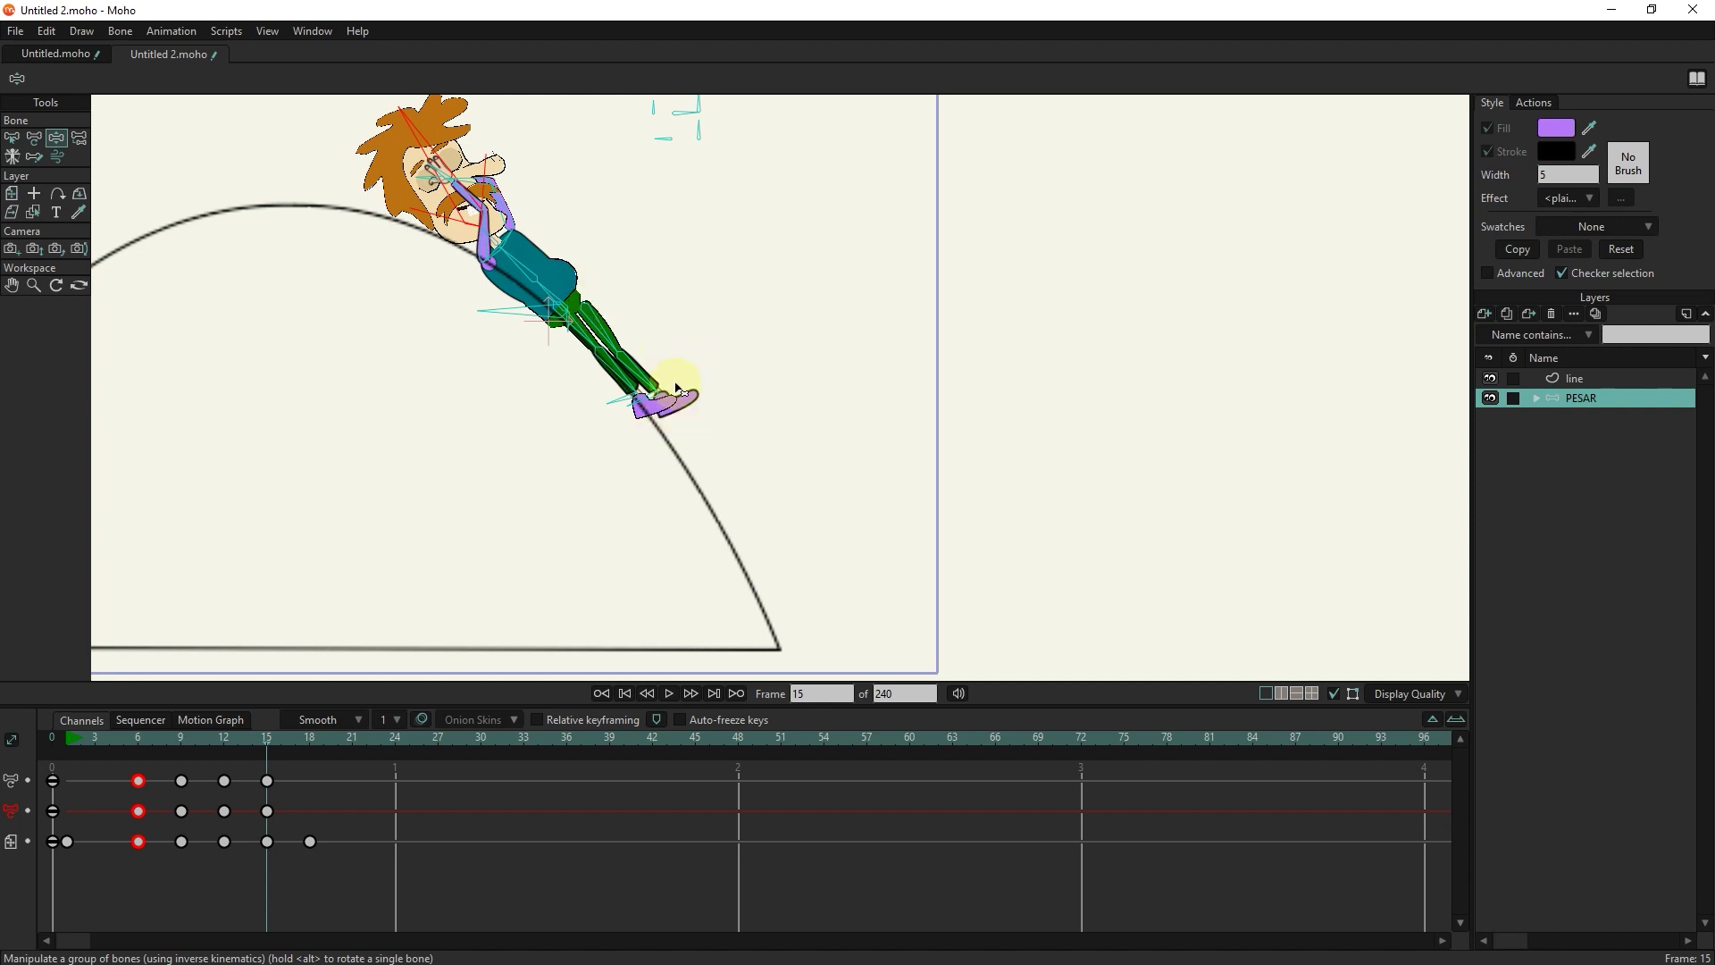
{"action": "mouse_move", "coordinate": [632, 399]}
{"action": "left_mouse_down"}
{"action": "mouse_move", "coordinate": [547, 386]}
{"action": "mouse_move", "coordinate": [631, 393]}
{"action": "left_mouse_up"}
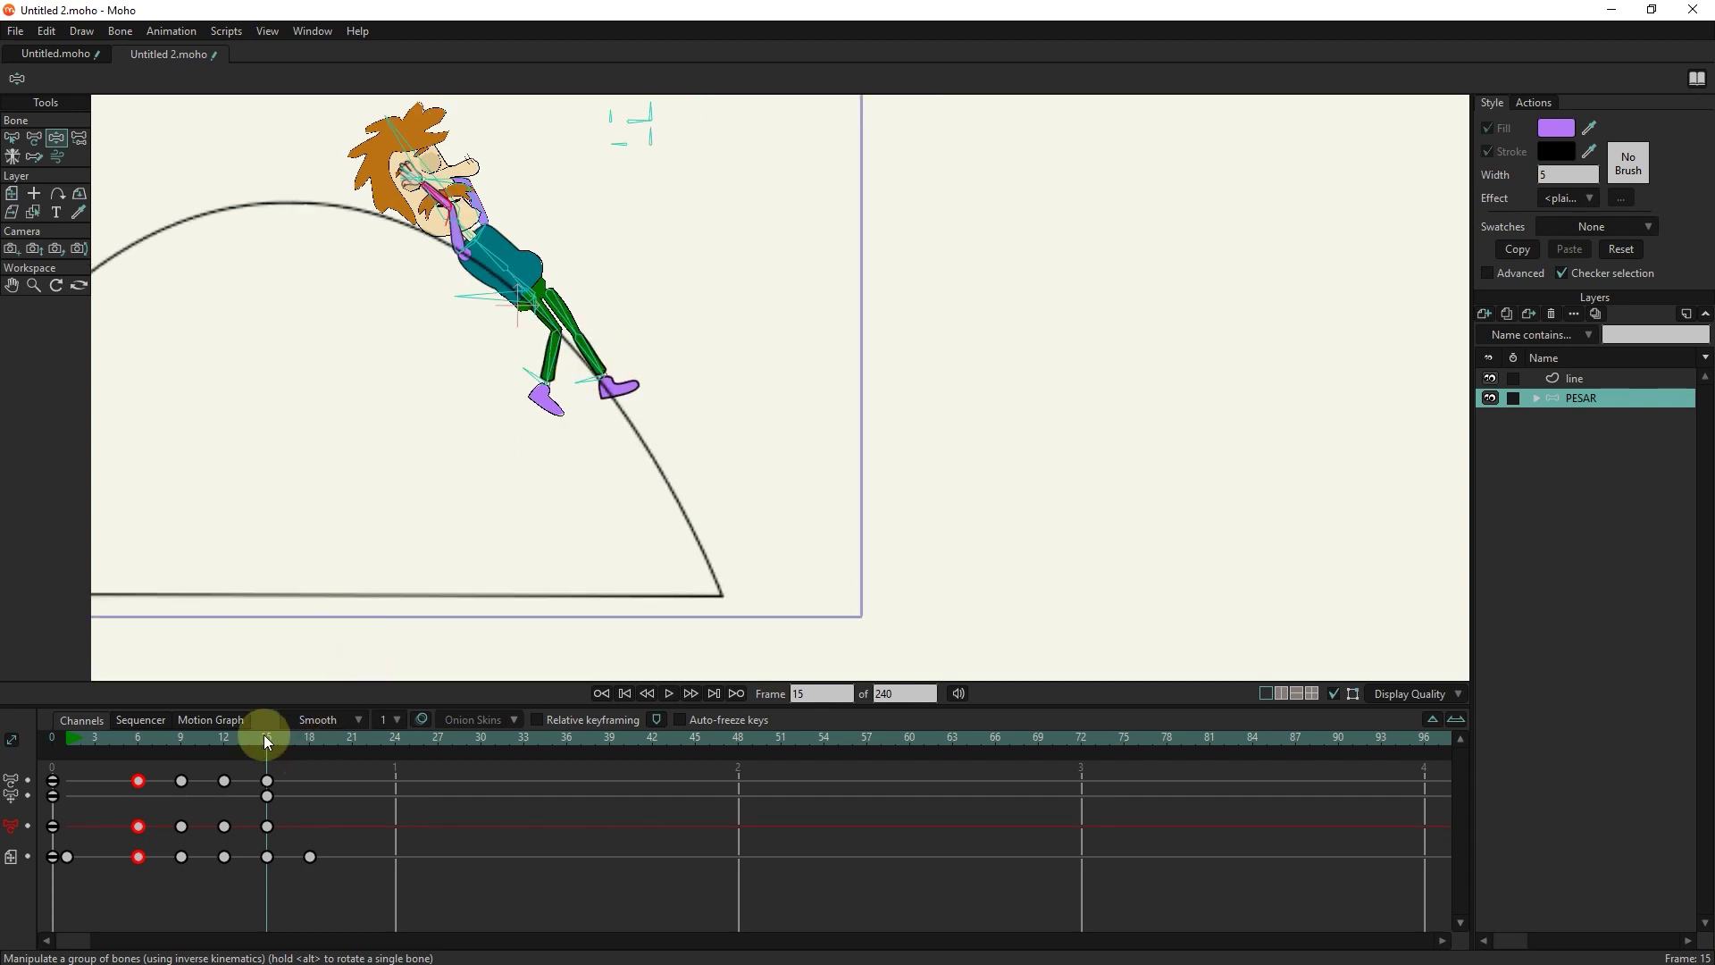
- Pose the landing at frame 18 with an upright torso, both arms lowered with bent elbows, and both knees bent
{"action": "left_click_drag", "start_coordinate": [266, 739], "coordinate": [311, 748]}
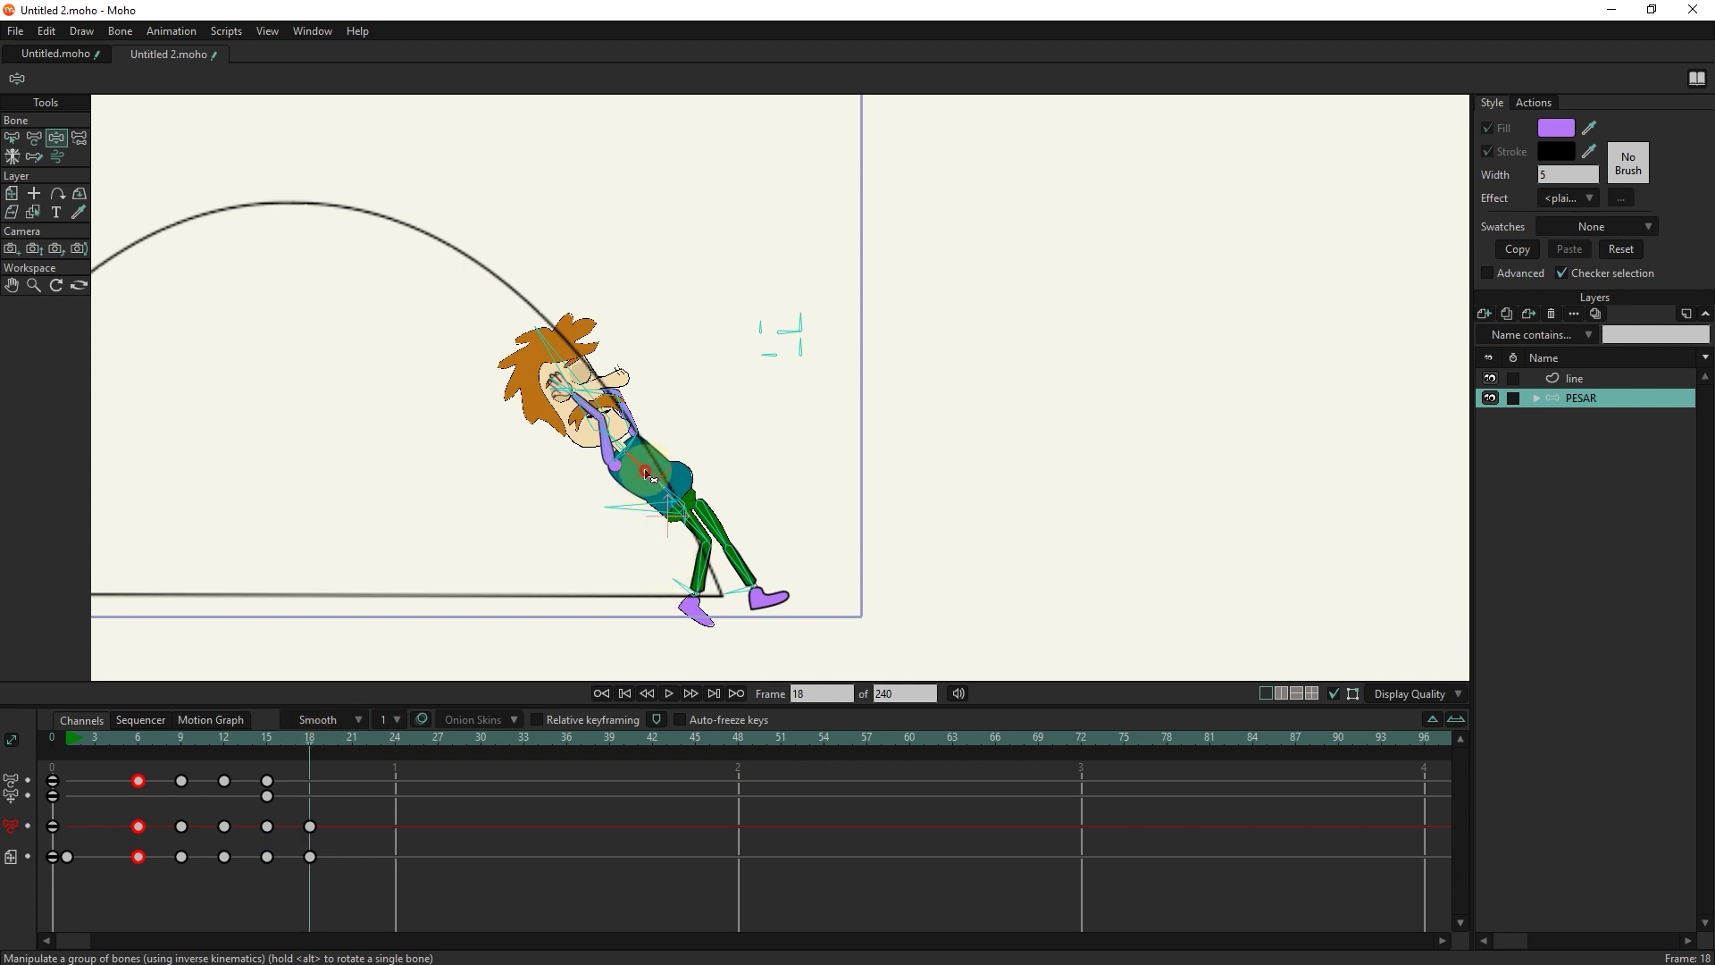
{"action": "mouse_move", "coordinate": [650, 477]}
{"action": "left_mouse_down"}
{"action": "mouse_move", "coordinate": [666, 382]}
{"action": "mouse_move", "coordinate": [707, 369]}
{"action": "mouse_move", "coordinate": [656, 333]}
{"action": "mouse_move", "coordinate": [710, 344]}
{"action": "mouse_move", "coordinate": [625, 521]}
{"action": "mouse_move", "coordinate": [585, 505]}
{"action": "mouse_move", "coordinate": [644, 473]}
{"action": "left_mouse_up"}
{"action": "left_click", "coordinate": [719, 367]}
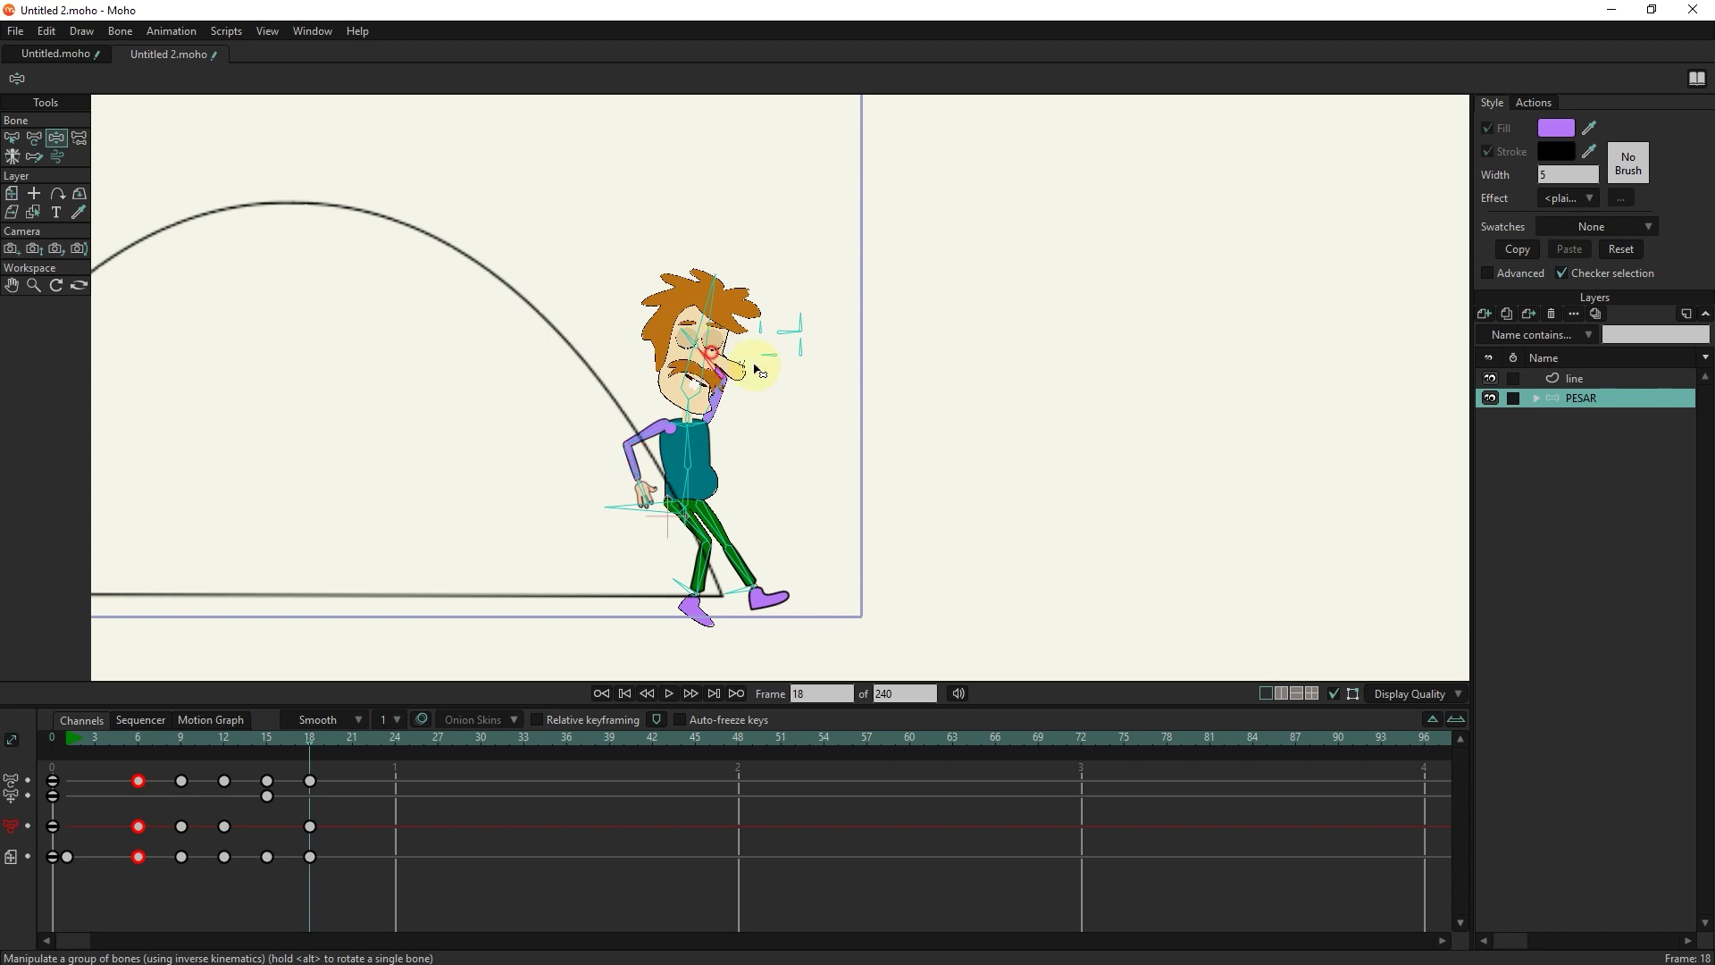
{"action": "left_click_drag", "start_coordinate": [755, 368], "coordinate": [788, 482]}
{"action": "left_click_drag", "start_coordinate": [751, 576], "coordinate": [711, 569]}
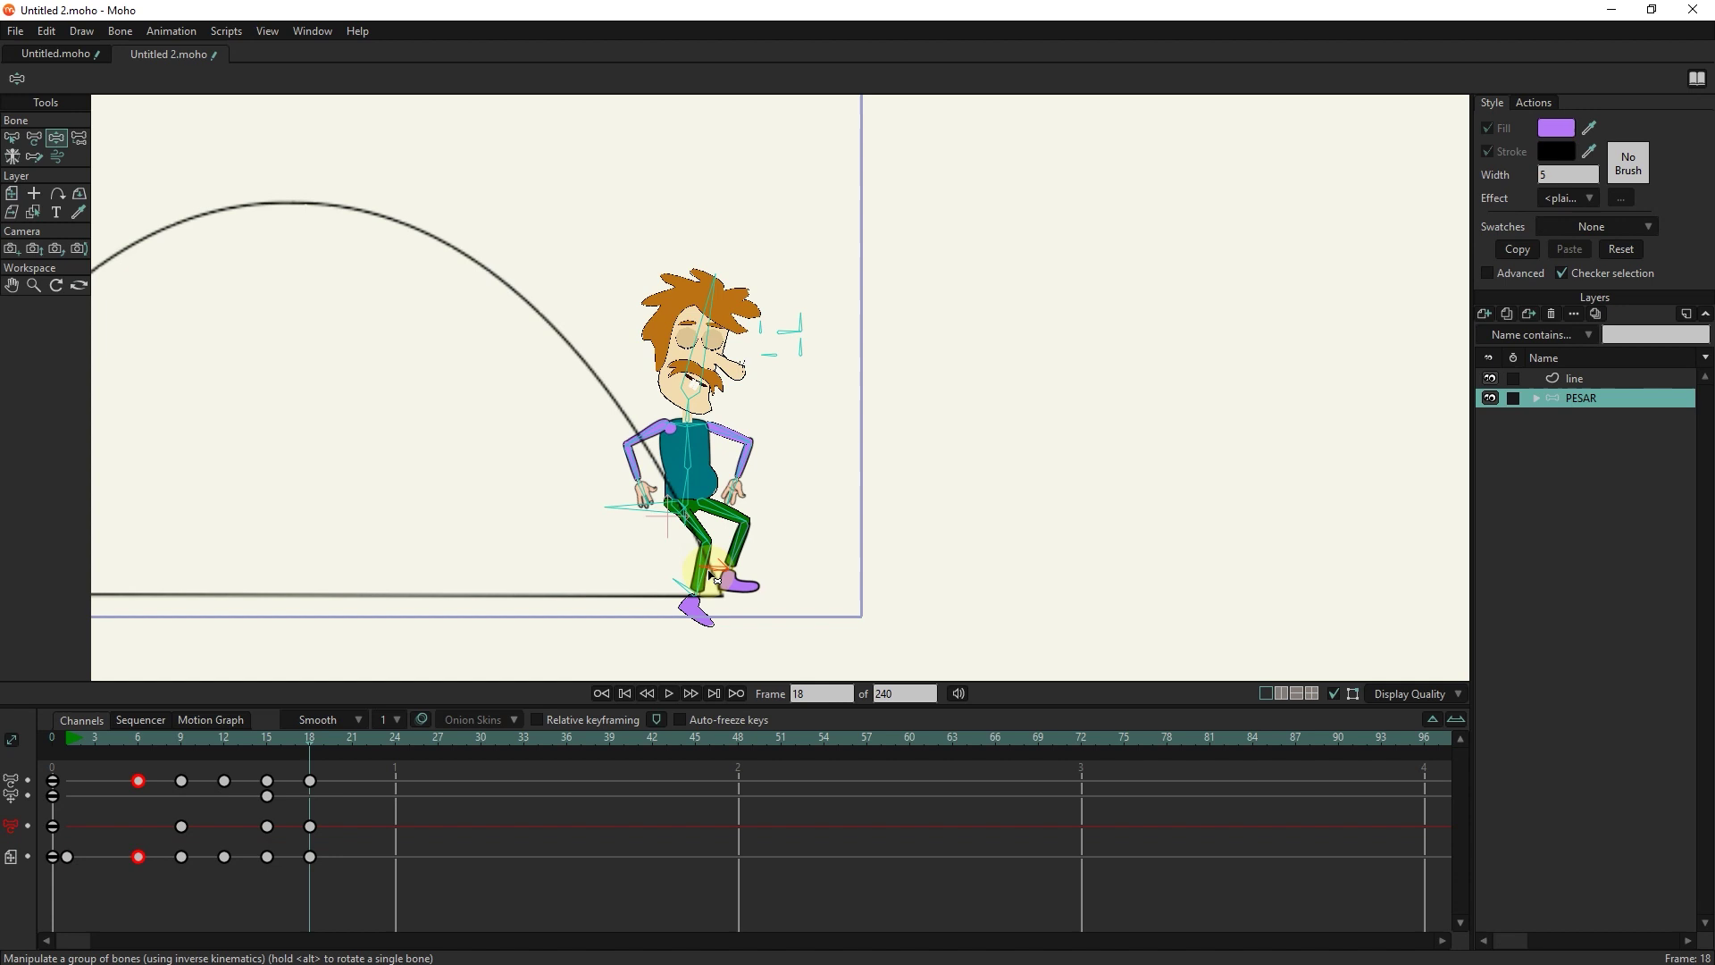
{"action": "left_click", "coordinate": [736, 552]}
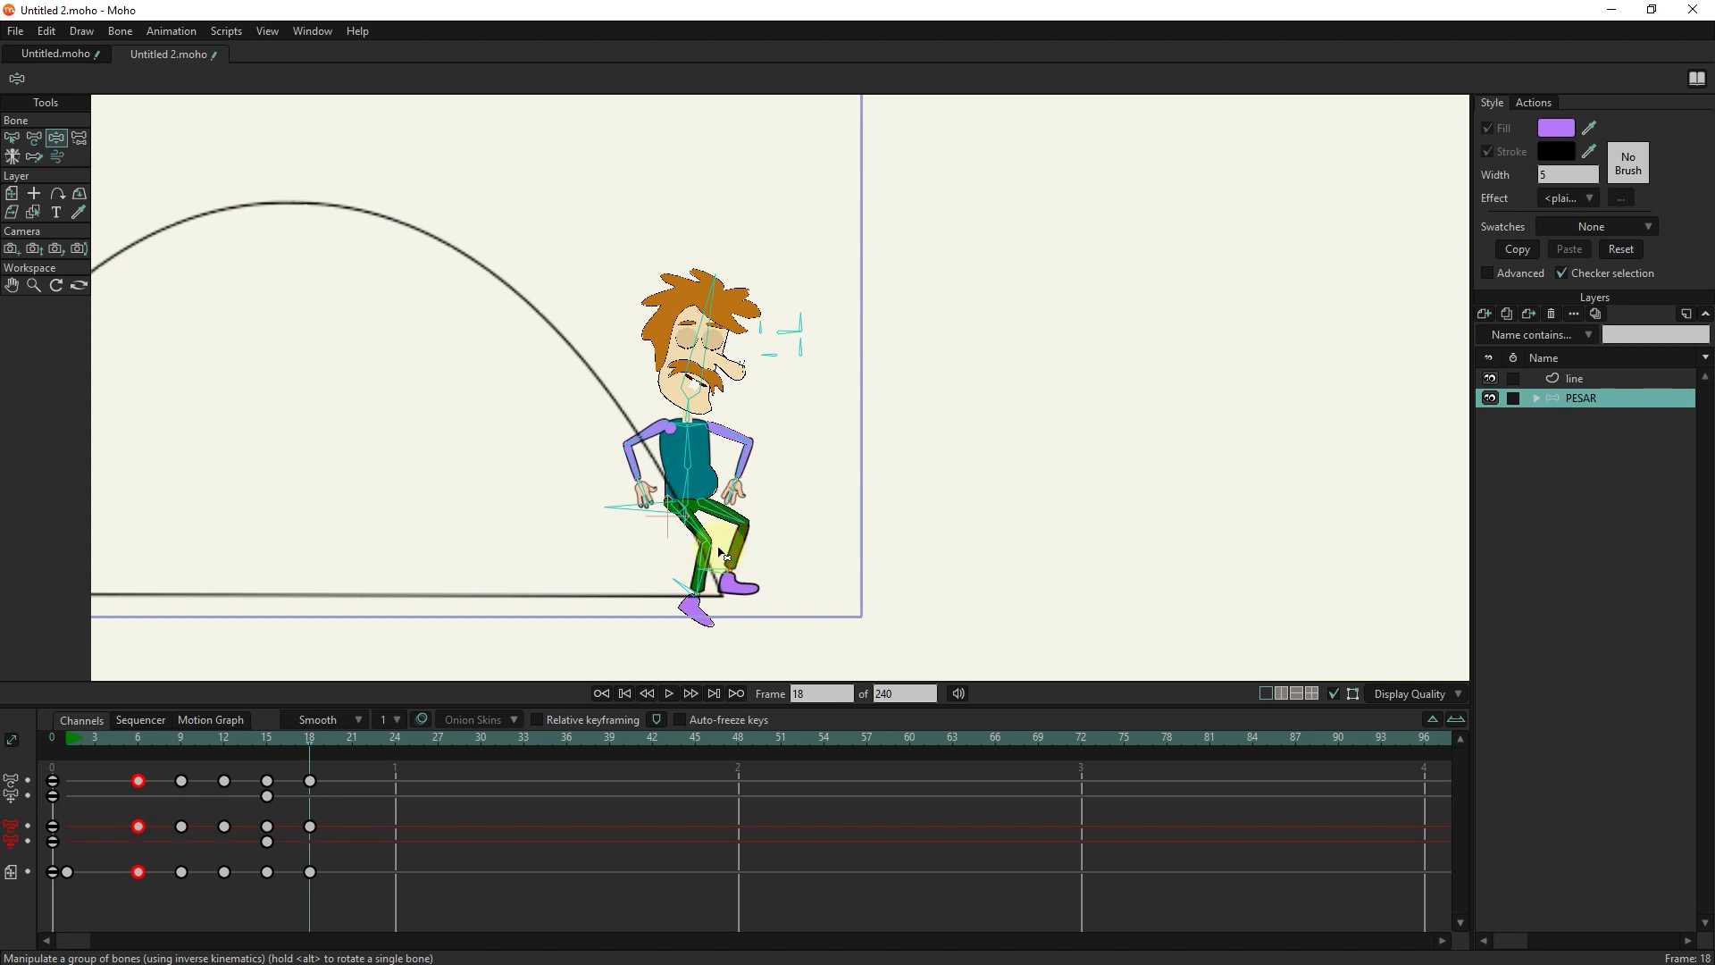
{"action": "left_click_drag", "start_coordinate": [722, 553], "coordinate": [709, 507]}
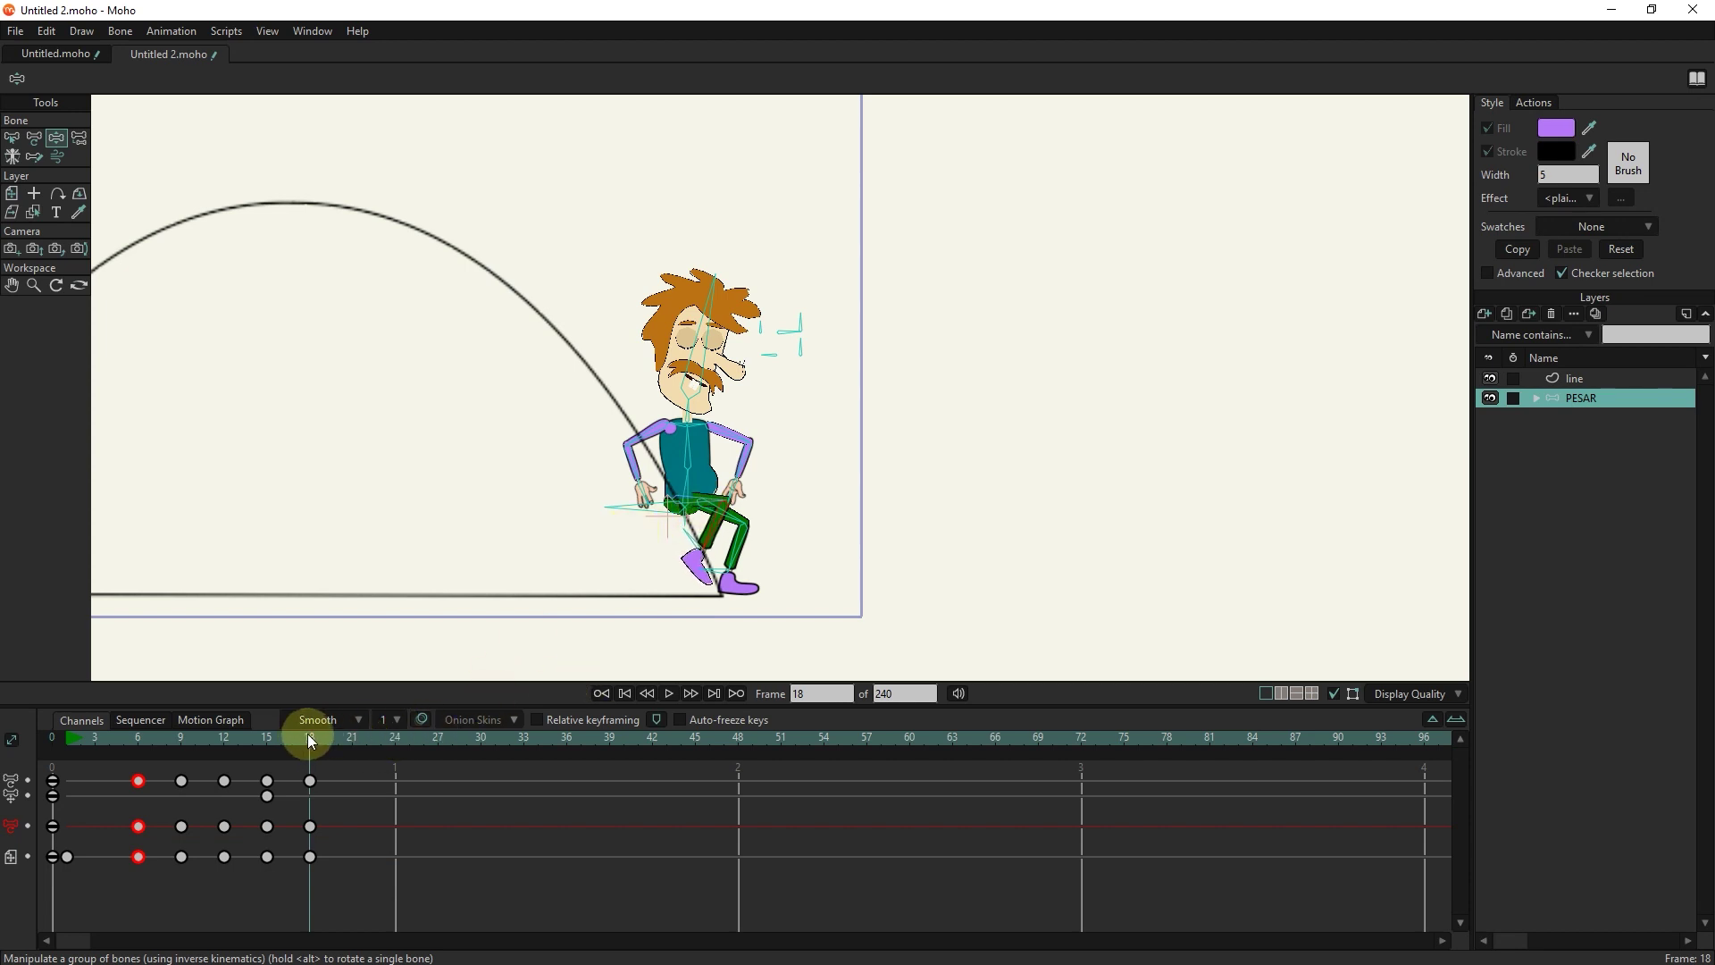
- Lean the torso and head forward at frame 18 and swing the rear arm back behind the body
{"action": "left_click_drag", "start_coordinate": [687, 445], "coordinate": [741, 487]}
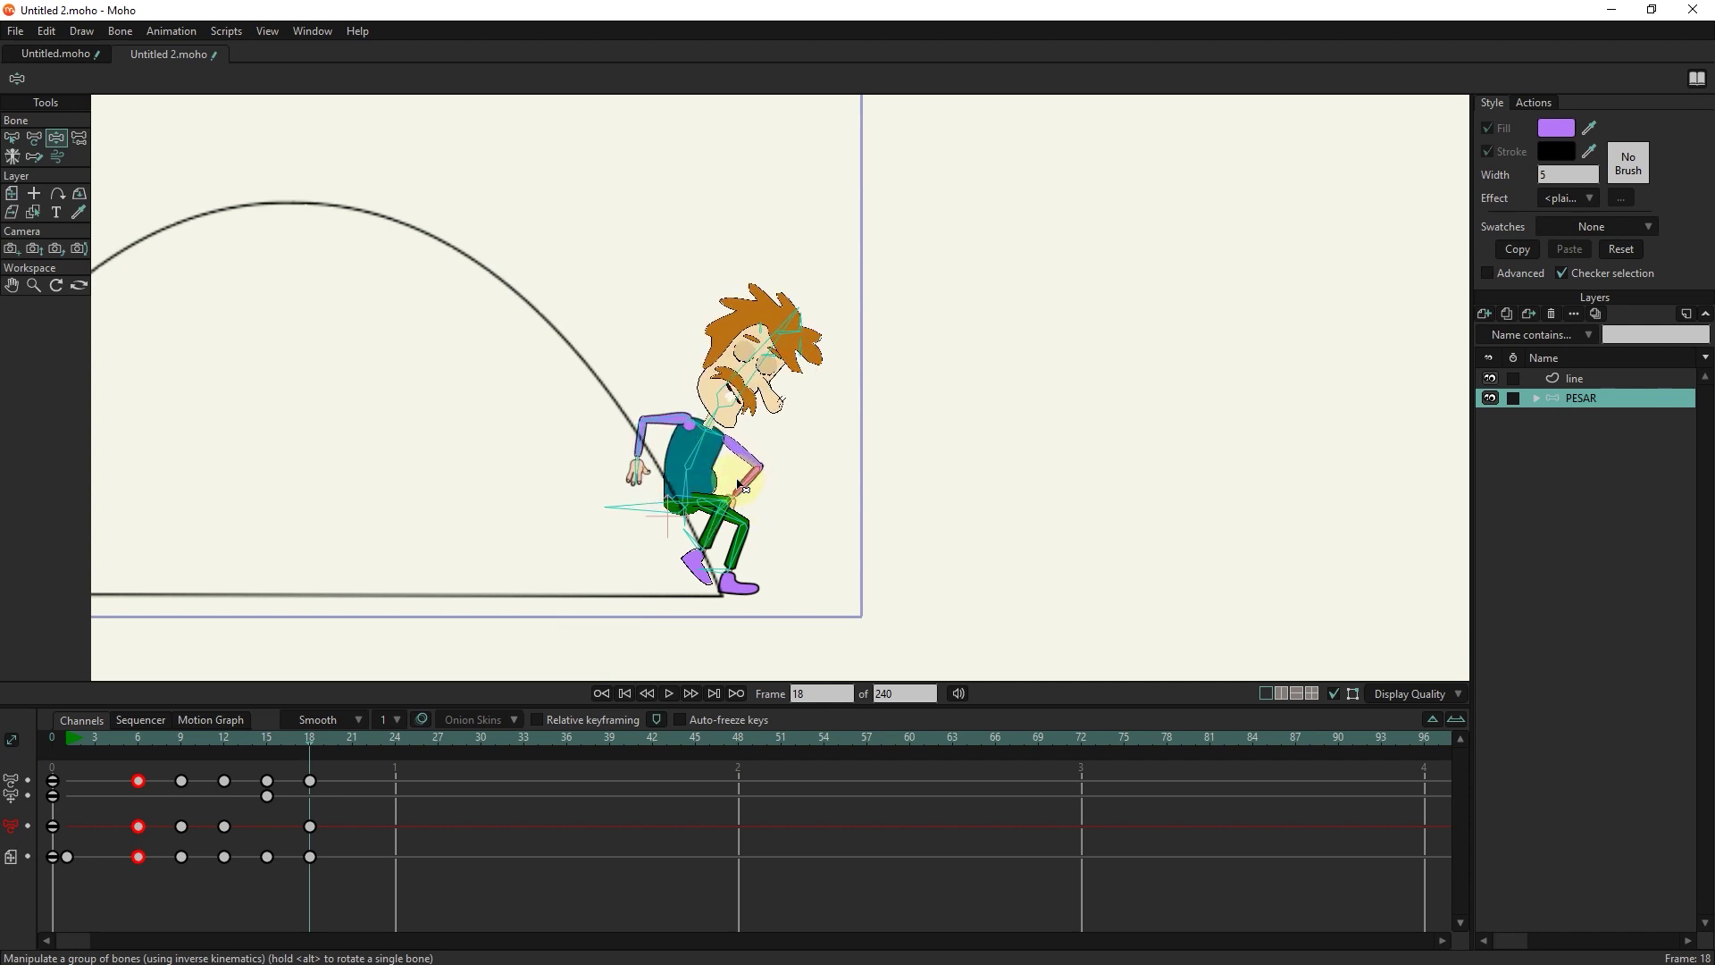
{"action": "left_click_drag", "start_coordinate": [647, 442], "coordinate": [646, 432]}
{"action": "scroll", "coordinate": [692, 597], "scroll_direction": "up", "scroll_amount": 2}
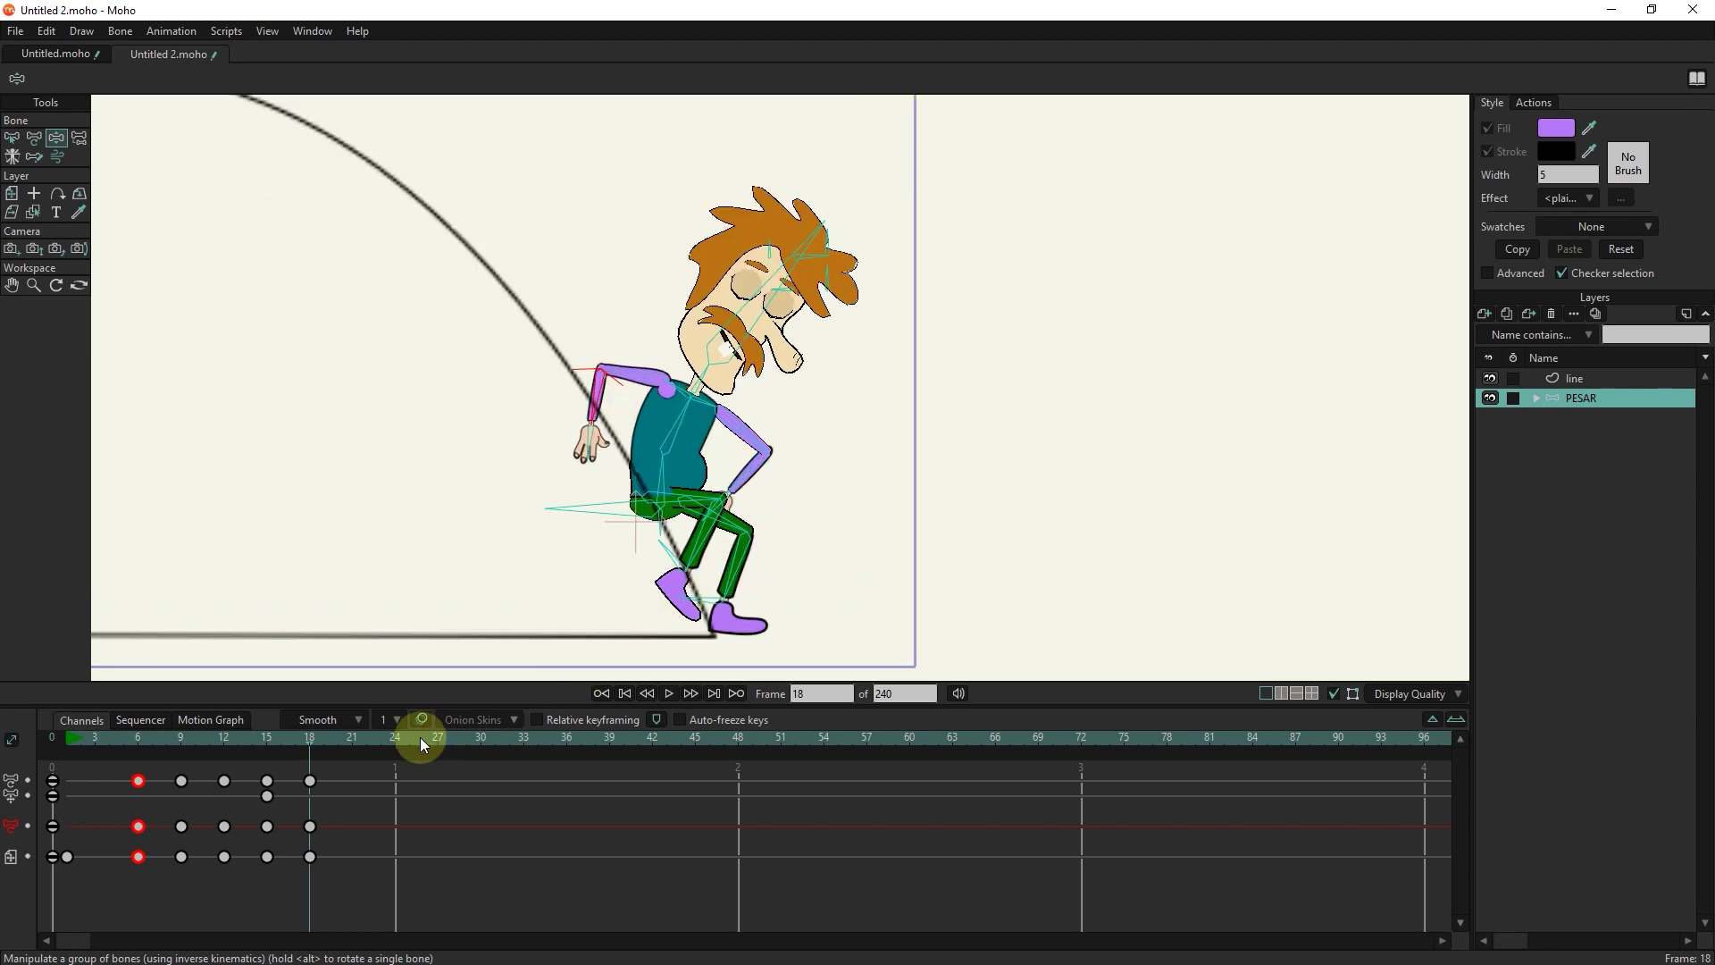
- At frame 21, raise the PESAR layer and straighten both legs so the feet stand at the arc's end
{"action": "mouse_move", "coordinate": [302, 743]}
{"action": "left_mouse_down"}
{"action": "mouse_move", "coordinate": [268, 743]}
{"action": "mouse_move", "coordinate": [351, 752]}
{"action": "left_mouse_up"}
{"action": "left_click", "coordinate": [9, 196]}
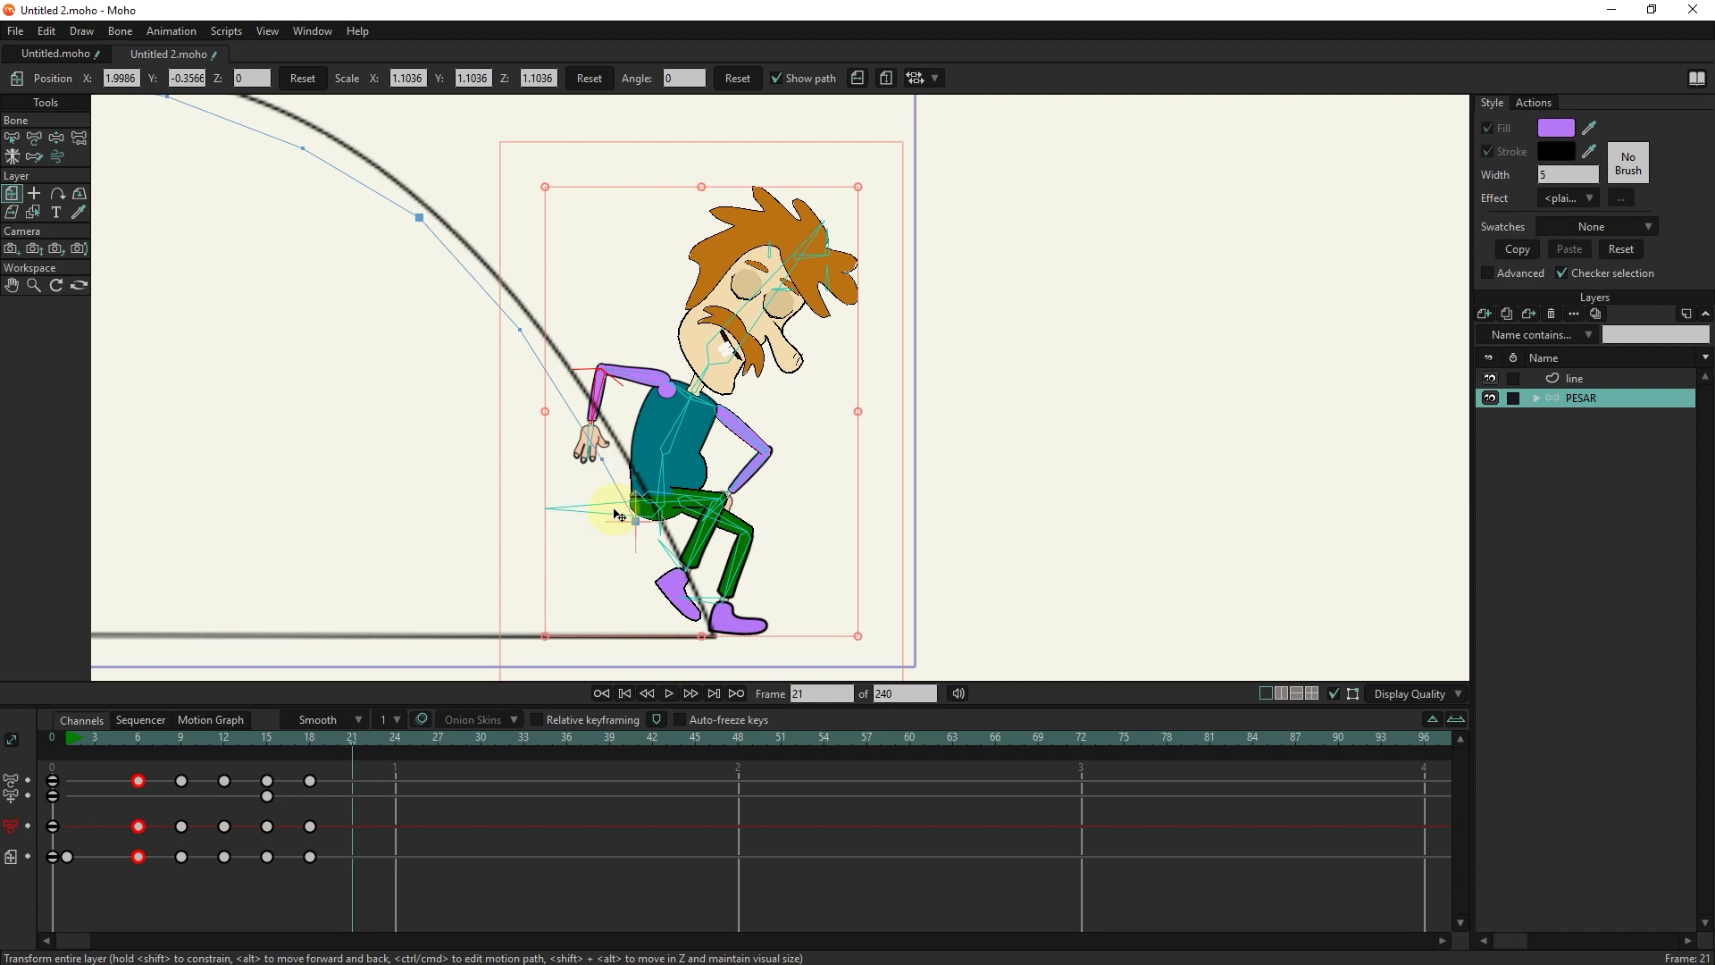
{"action": "left_click_drag", "start_coordinate": [619, 515], "coordinate": [611, 480]}
{"action": "mouse_move", "coordinate": [344, 746]}
{"action": "left_mouse_down"}
{"action": "mouse_move", "coordinate": [329, 744]}
{"action": "mouse_move", "coordinate": [356, 751]}
{"action": "left_mouse_up"}
{"action": "left_click", "coordinate": [67, 140]}
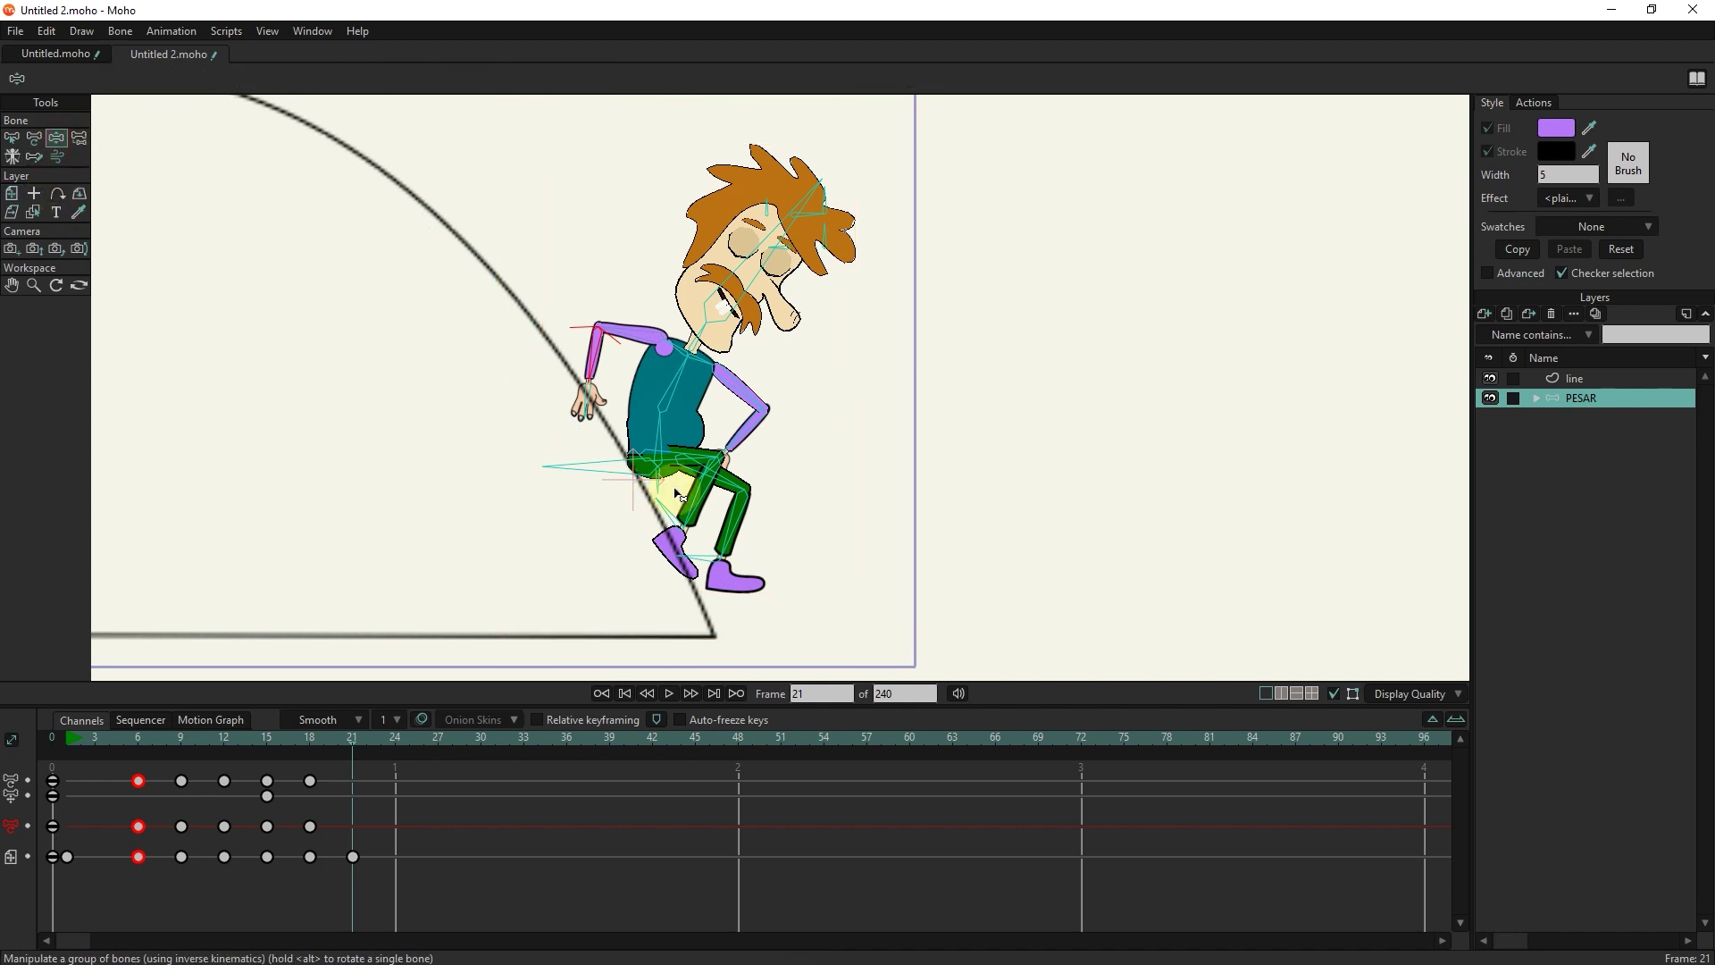
{"action": "left_click_drag", "start_coordinate": [672, 549], "coordinate": [625, 591]}
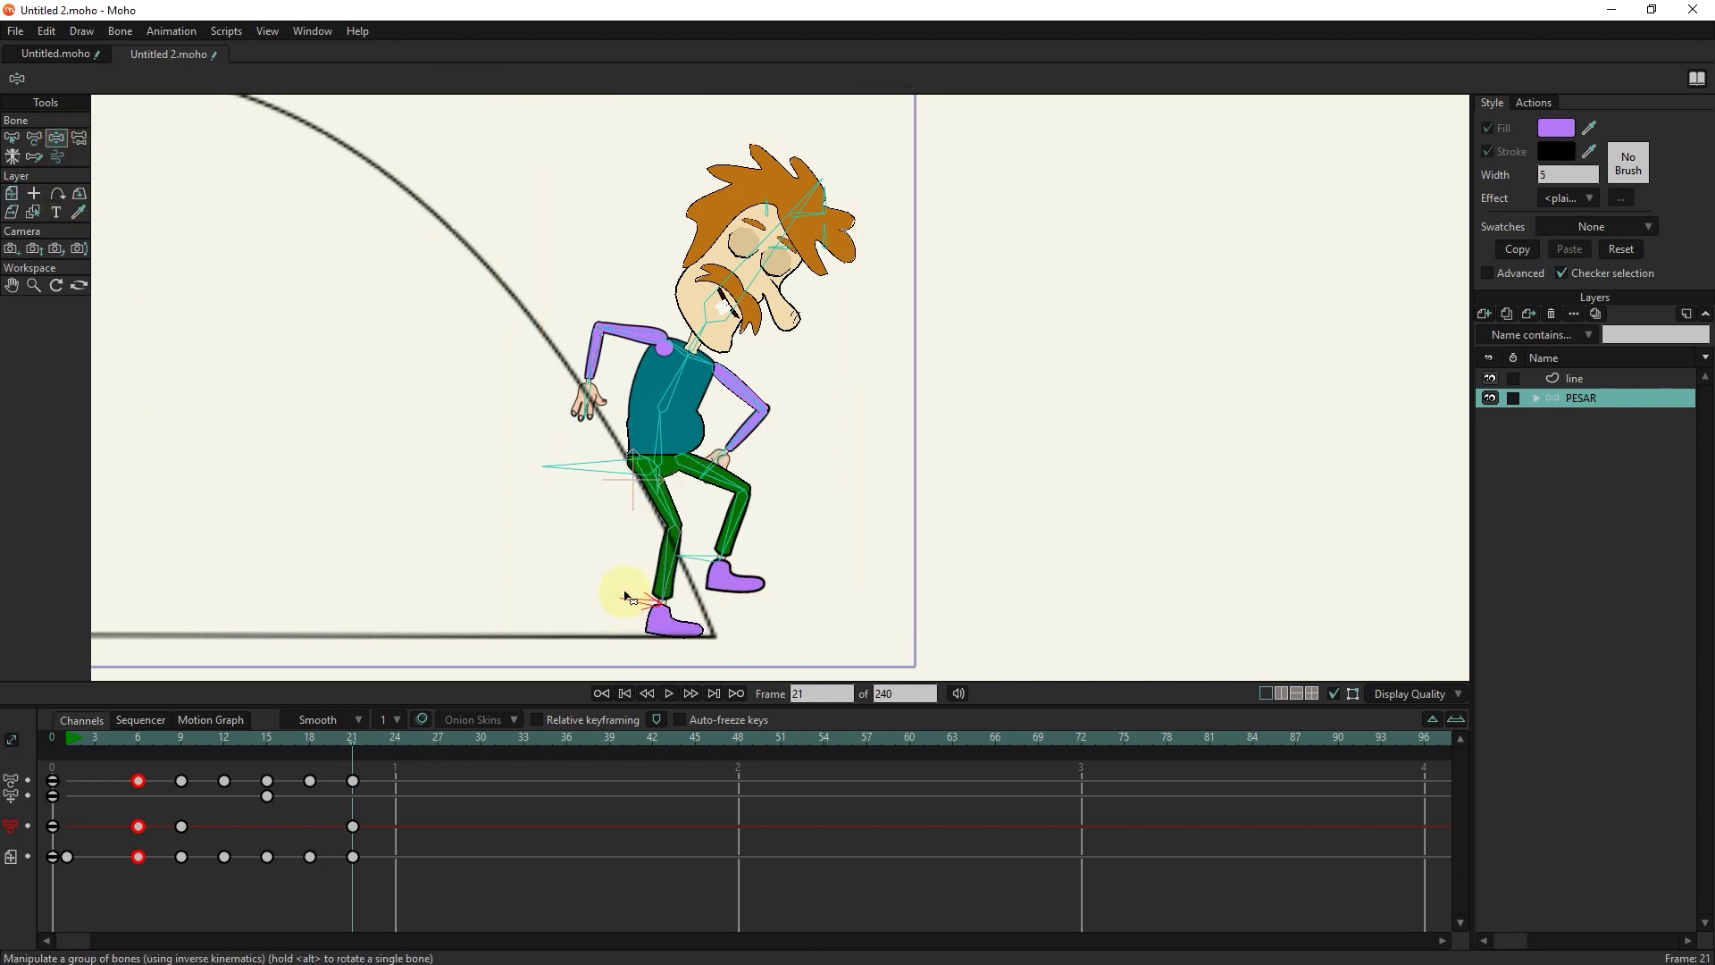
{"action": "left_click_drag", "start_coordinate": [721, 541], "coordinate": [657, 600]}
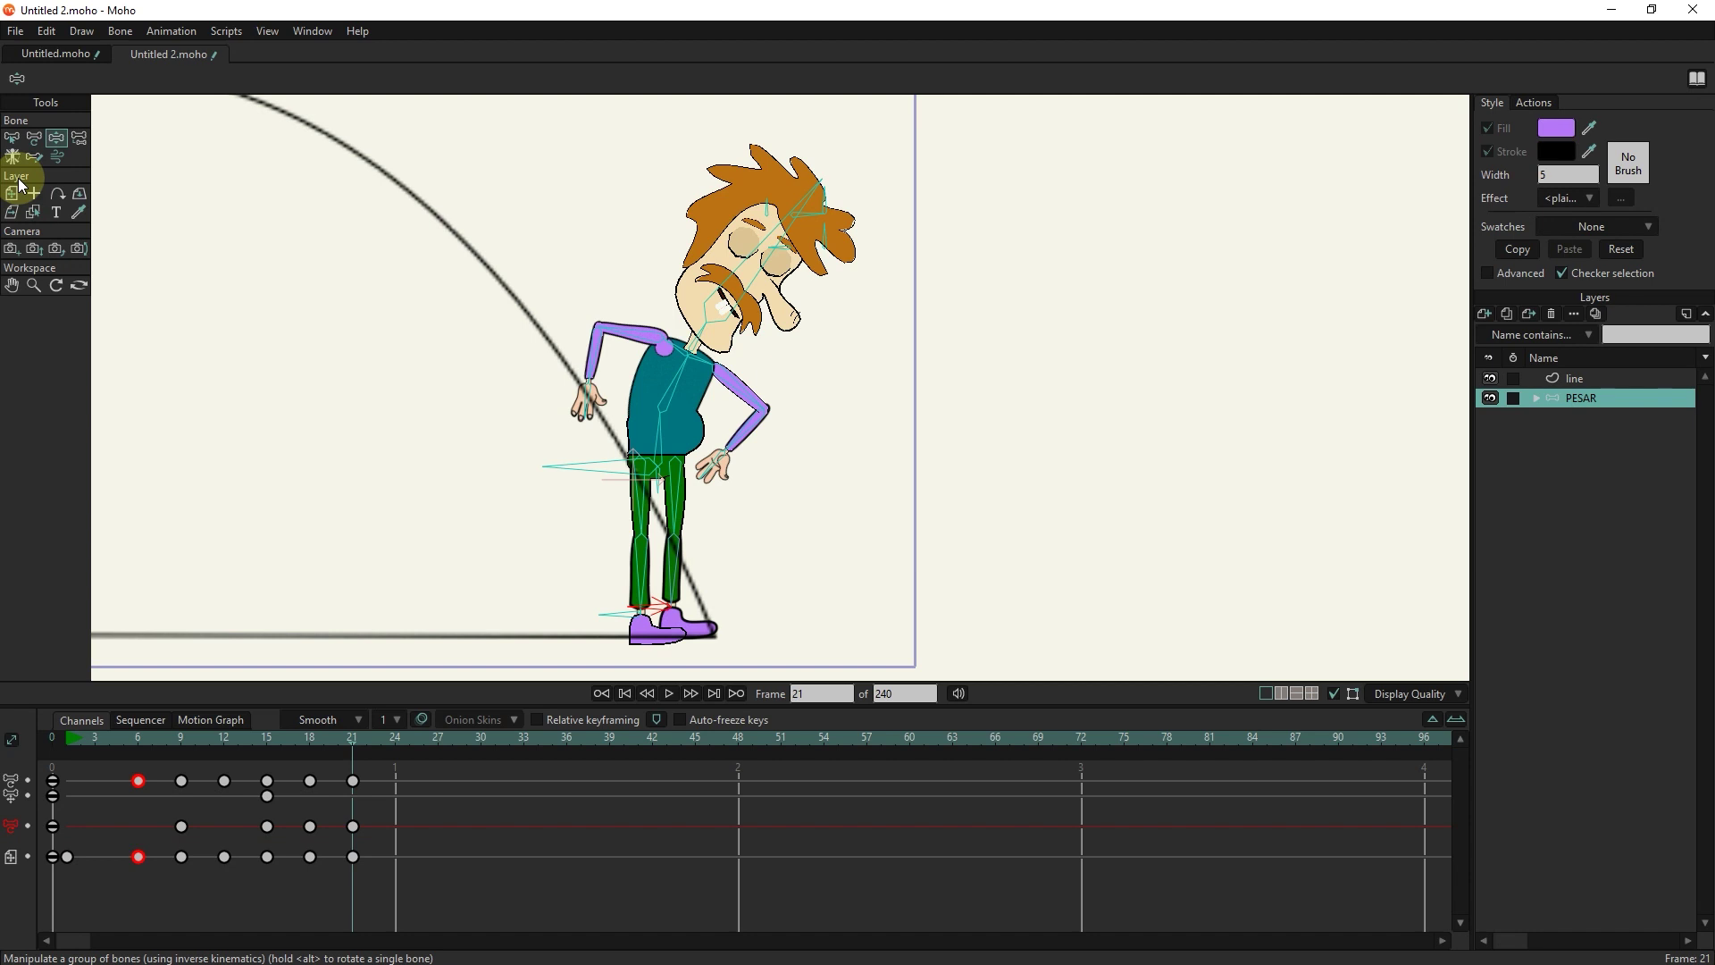
- Raise the layer slightly at frame 21 and finish the standing pose with torso upright, both arms hanging down and eyes open
{"action": "left_click", "coordinate": [20, 196]}
{"action": "left_click_drag", "start_coordinate": [593, 468], "coordinate": [609, 454]}
{"action": "left_click_drag", "start_coordinate": [684, 378], "coordinate": [658, 365]}
{"action": "key", "text": "ctrl+z"}
{"action": "left_click", "coordinate": [56, 138]}
{"action": "left_click_drag", "start_coordinate": [748, 406], "coordinate": [695, 498]}
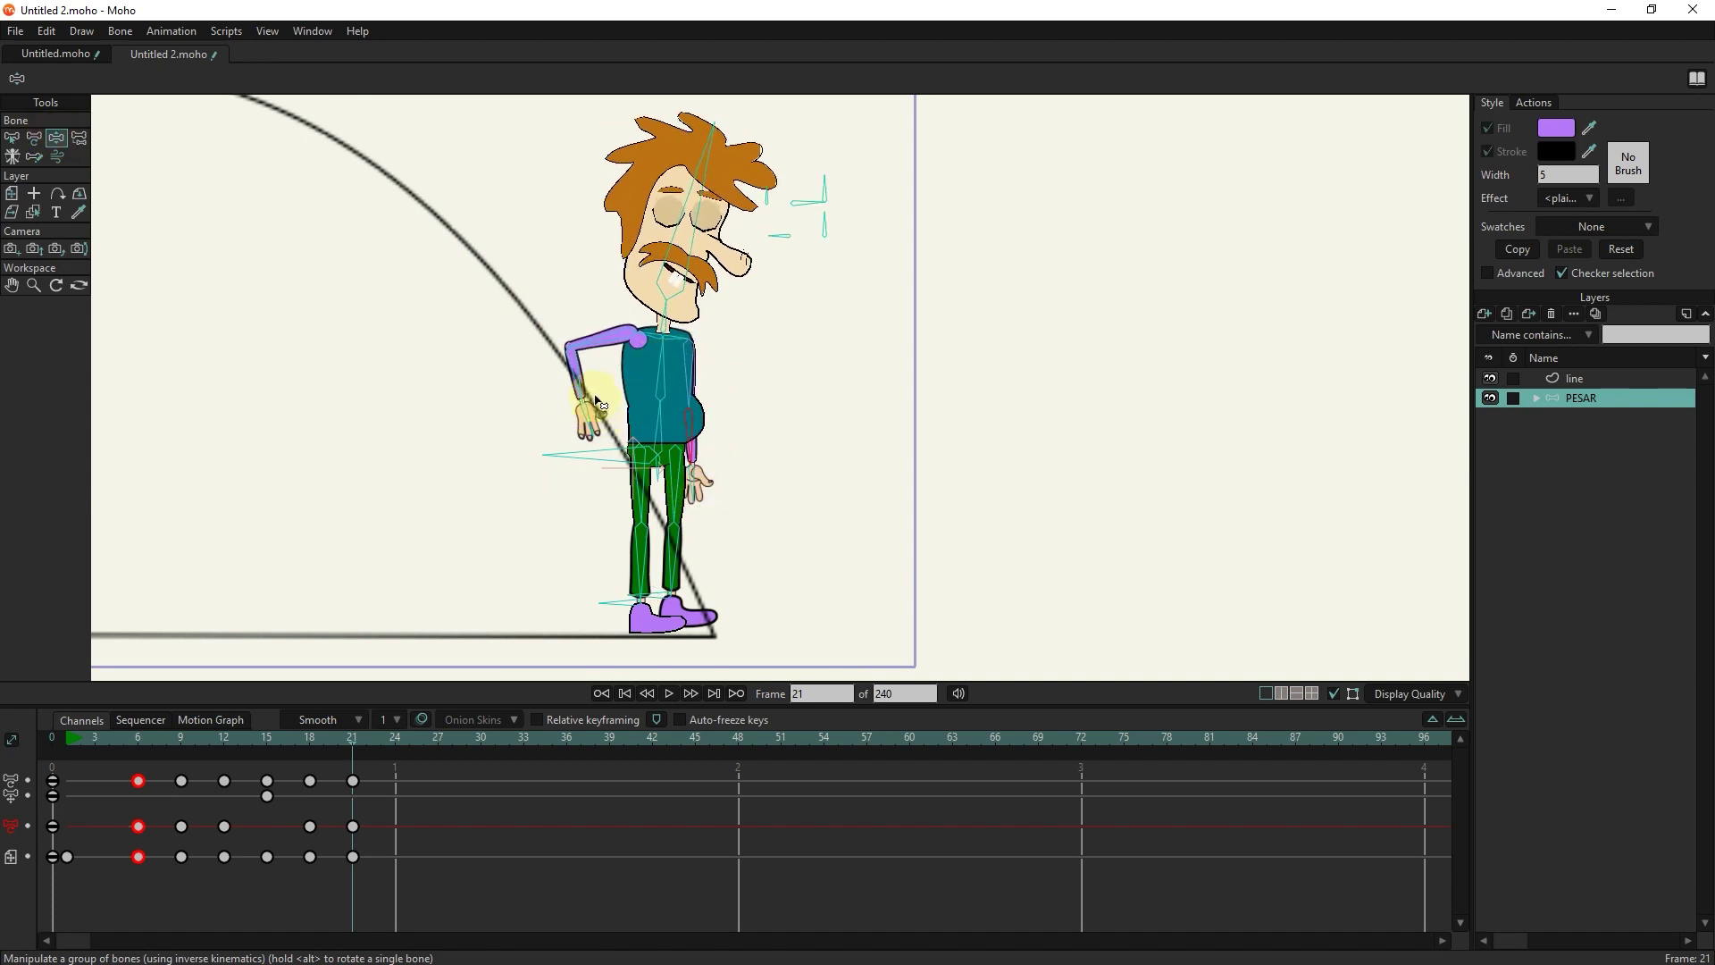
{"action": "left_click_drag", "start_coordinate": [590, 400], "coordinate": [636, 480]}
{"action": "left_click_drag", "start_coordinate": [693, 229], "coordinate": [839, 225]}
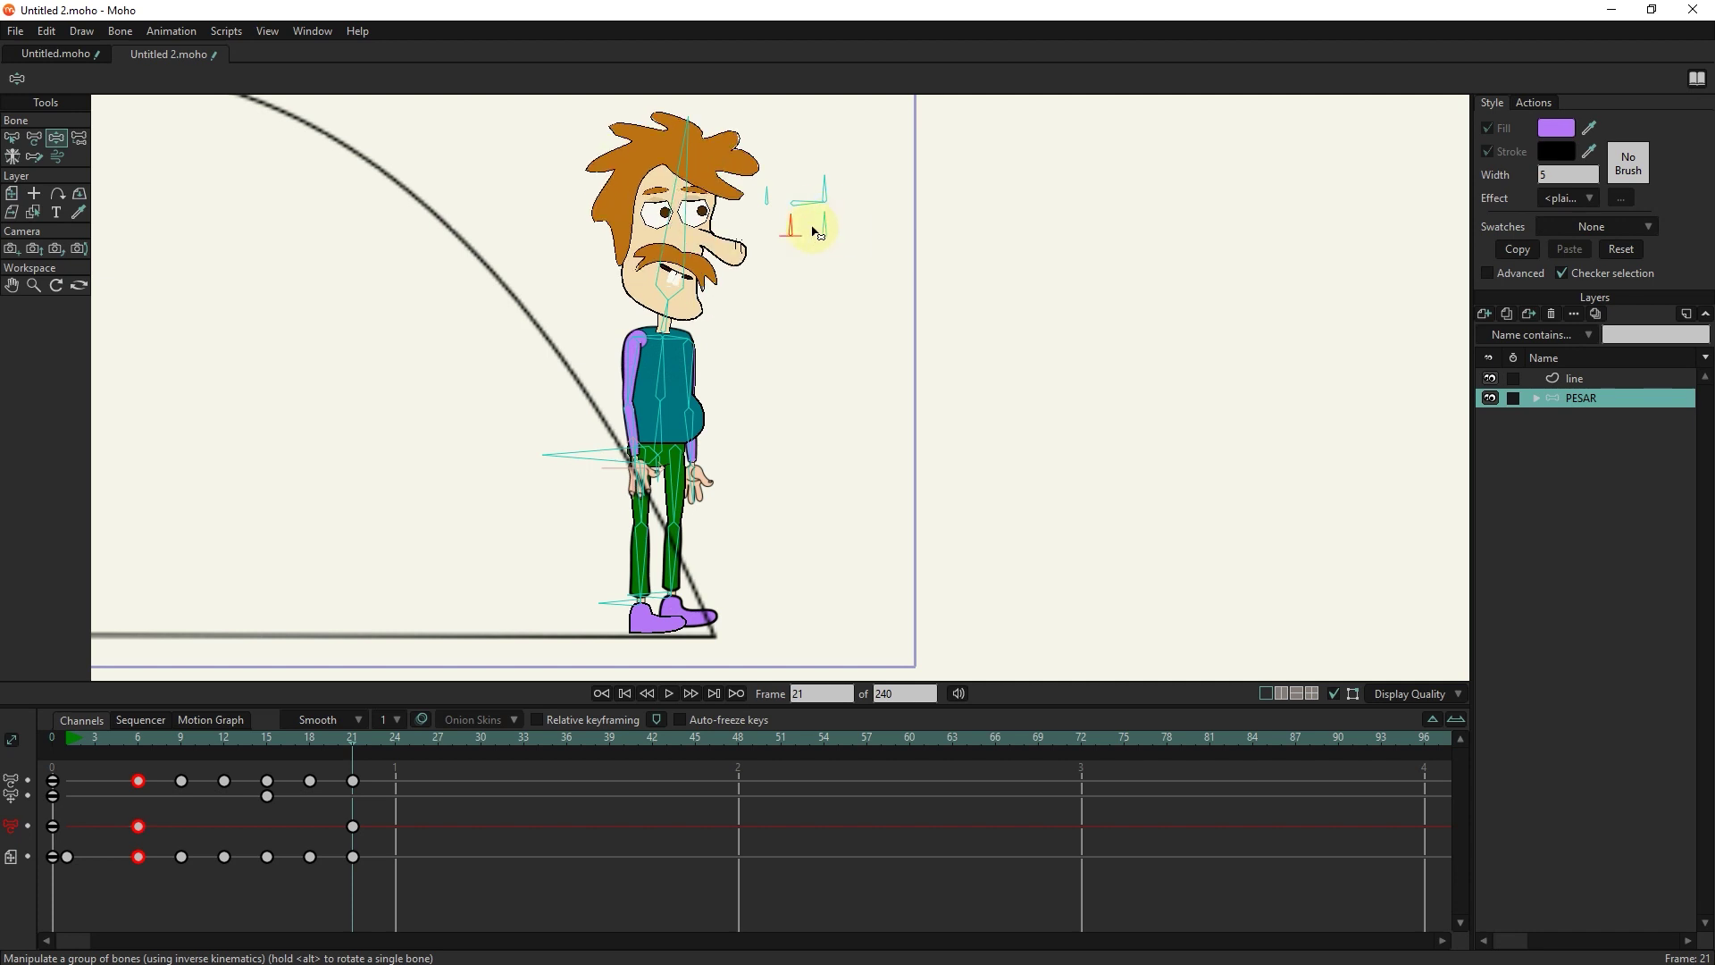
- Scrub through the second half of the jump up to frame 21 to review the descent and landing
{"action": "left_click_drag", "start_coordinate": [387, 749], "coordinate": [253, 741]}
{"action": "scroll", "coordinate": [636, 491], "scroll_direction": "down", "scroll_amount": 2}
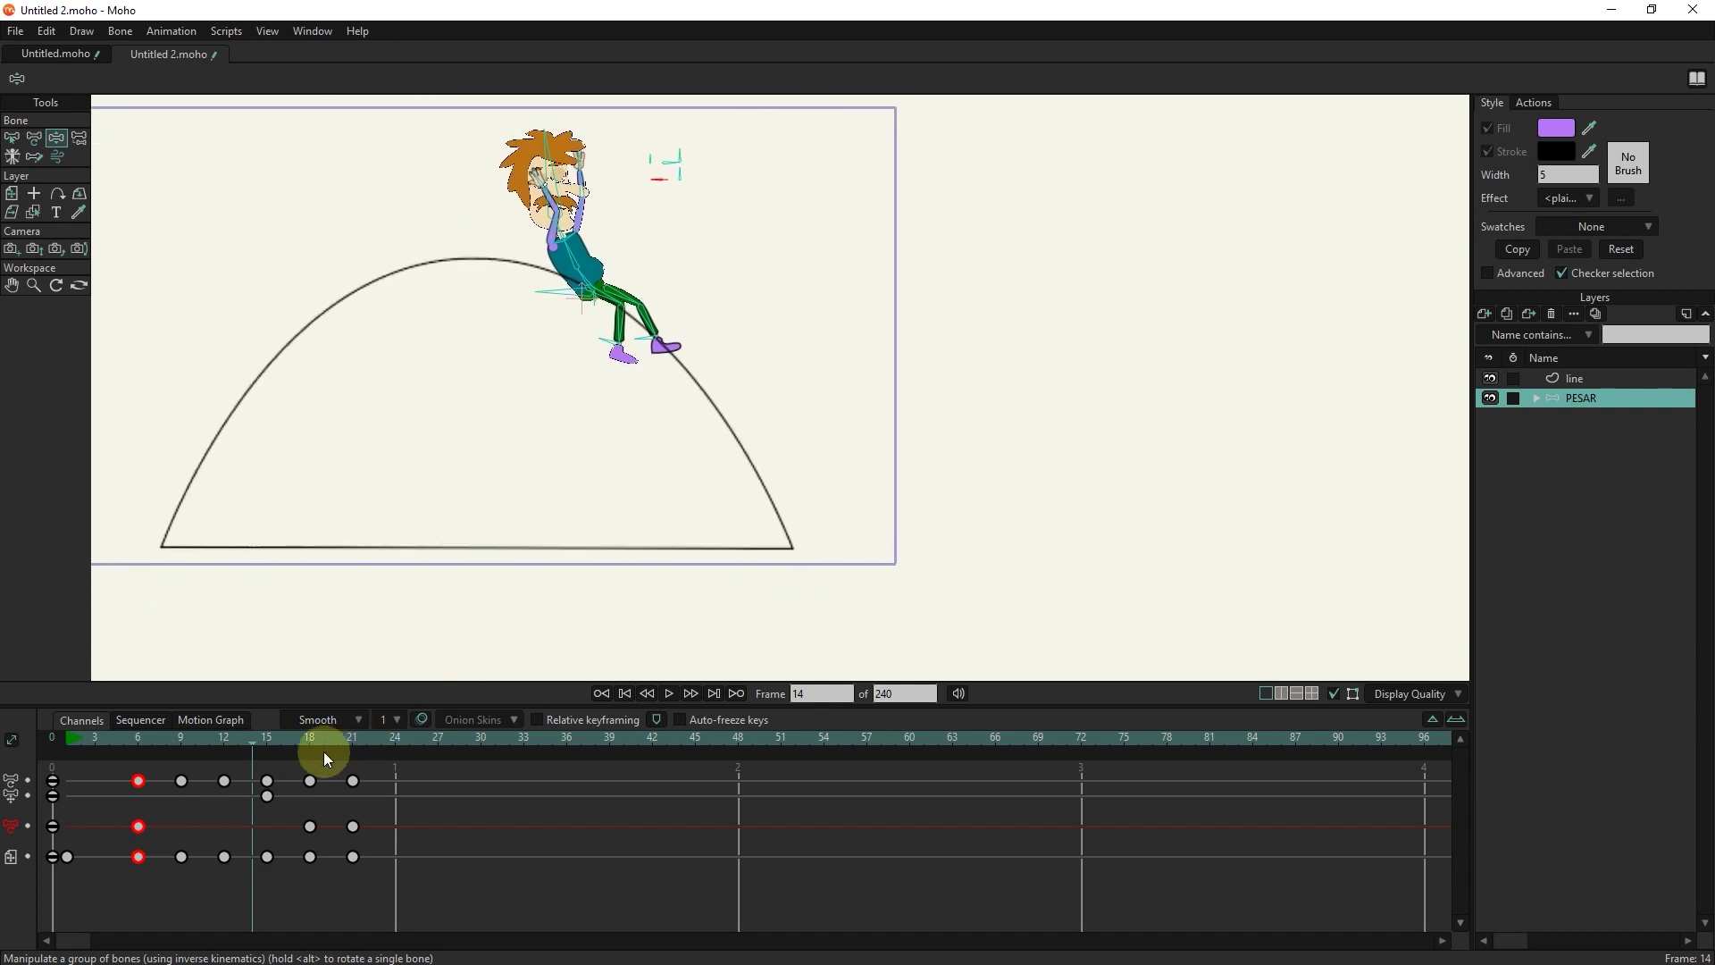
{"action": "left_click_drag", "start_coordinate": [231, 733], "coordinate": [343, 749]}
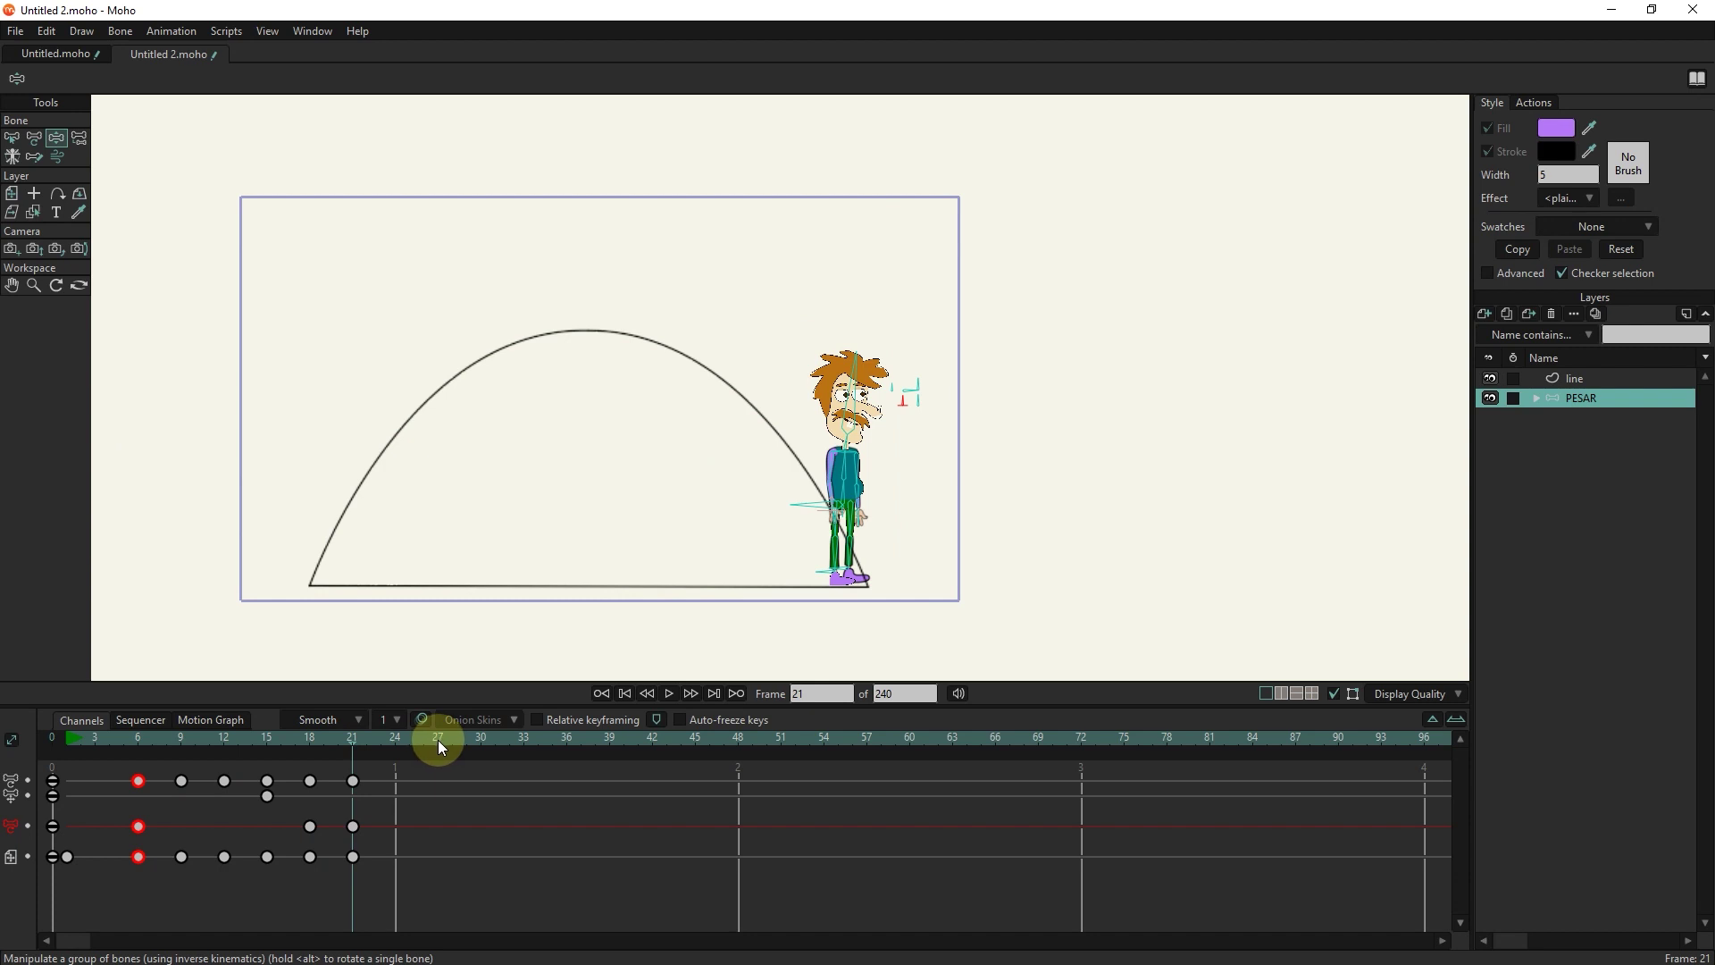
- Set the animation's end frame to 27 and play the jump from frame 1
{"action": "right_click", "coordinate": [437, 739], "text": "alt"}
{"action": "left_click_drag", "start_coordinate": [343, 744], "coordinate": [69, 765]}
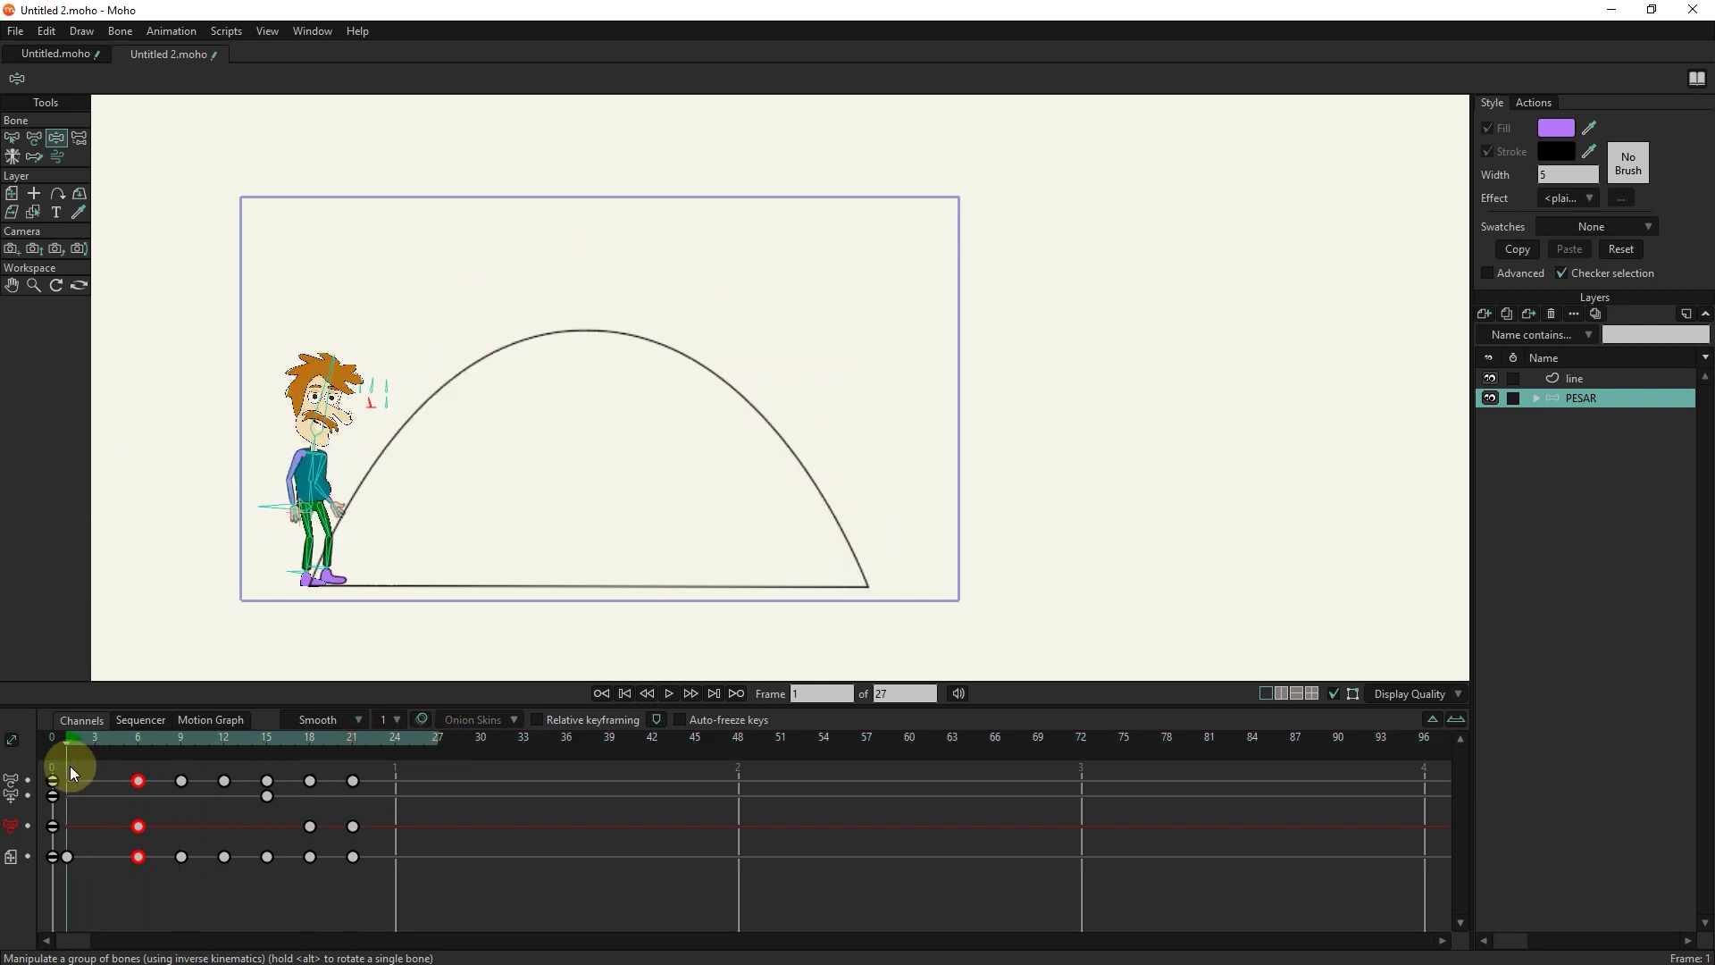
{"action": "left_click", "coordinate": [668, 694]}
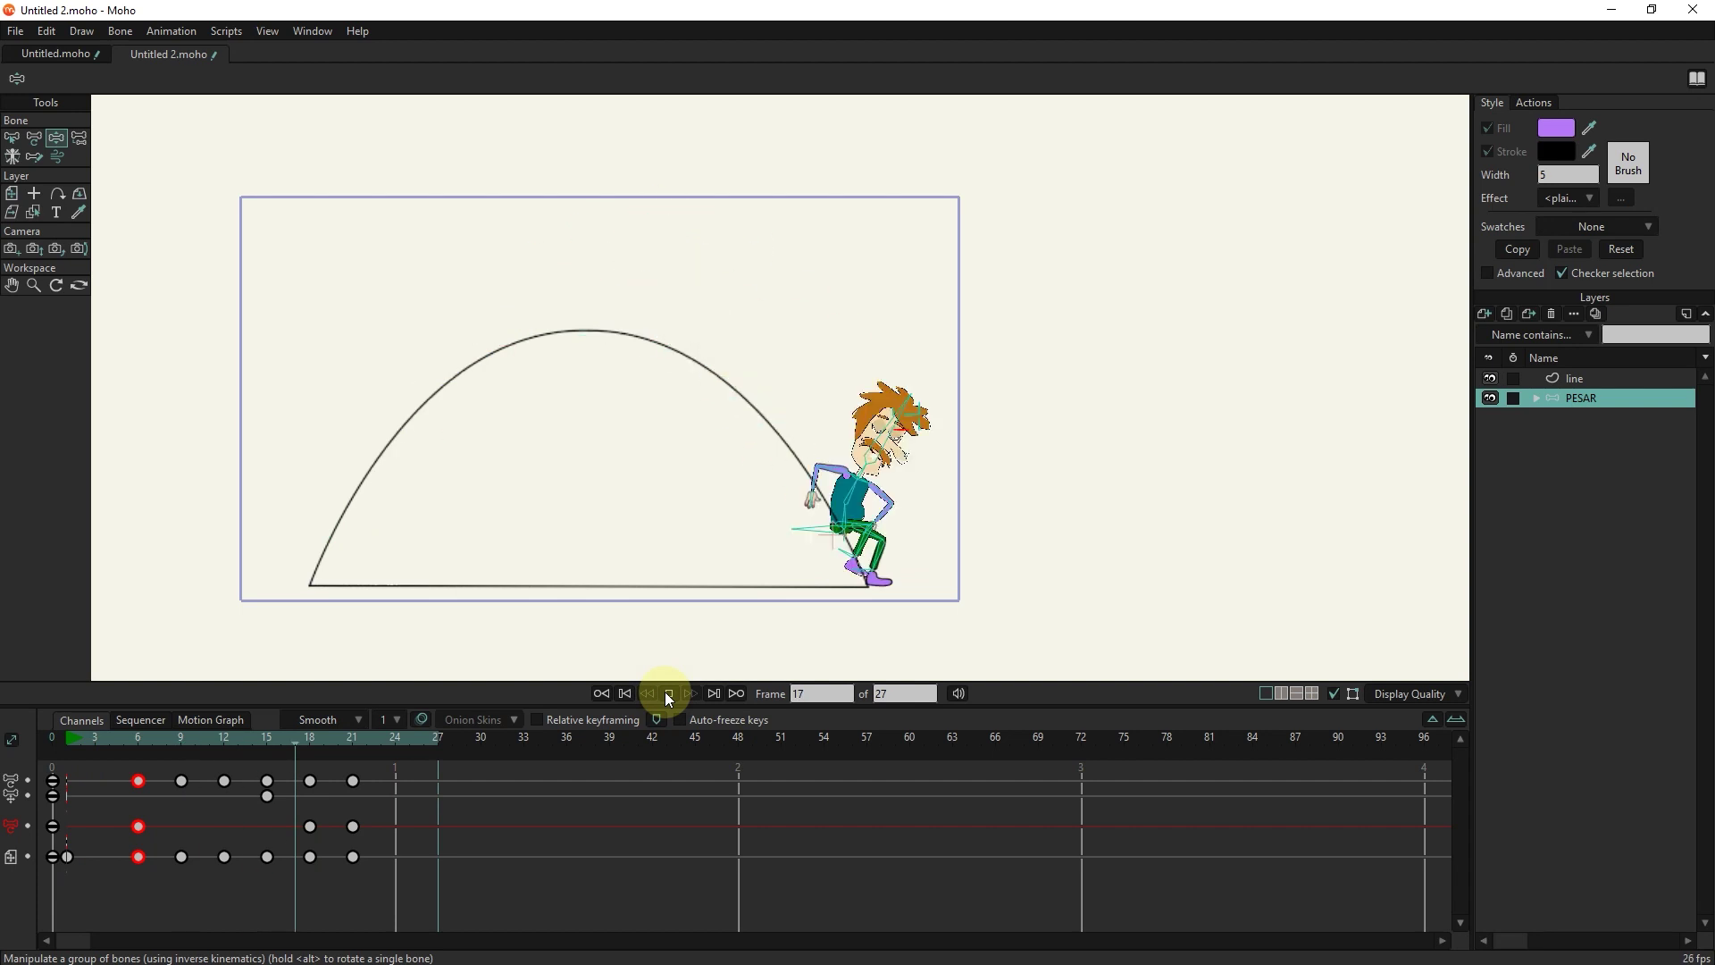
{"action": "left_click", "coordinate": [669, 694]}
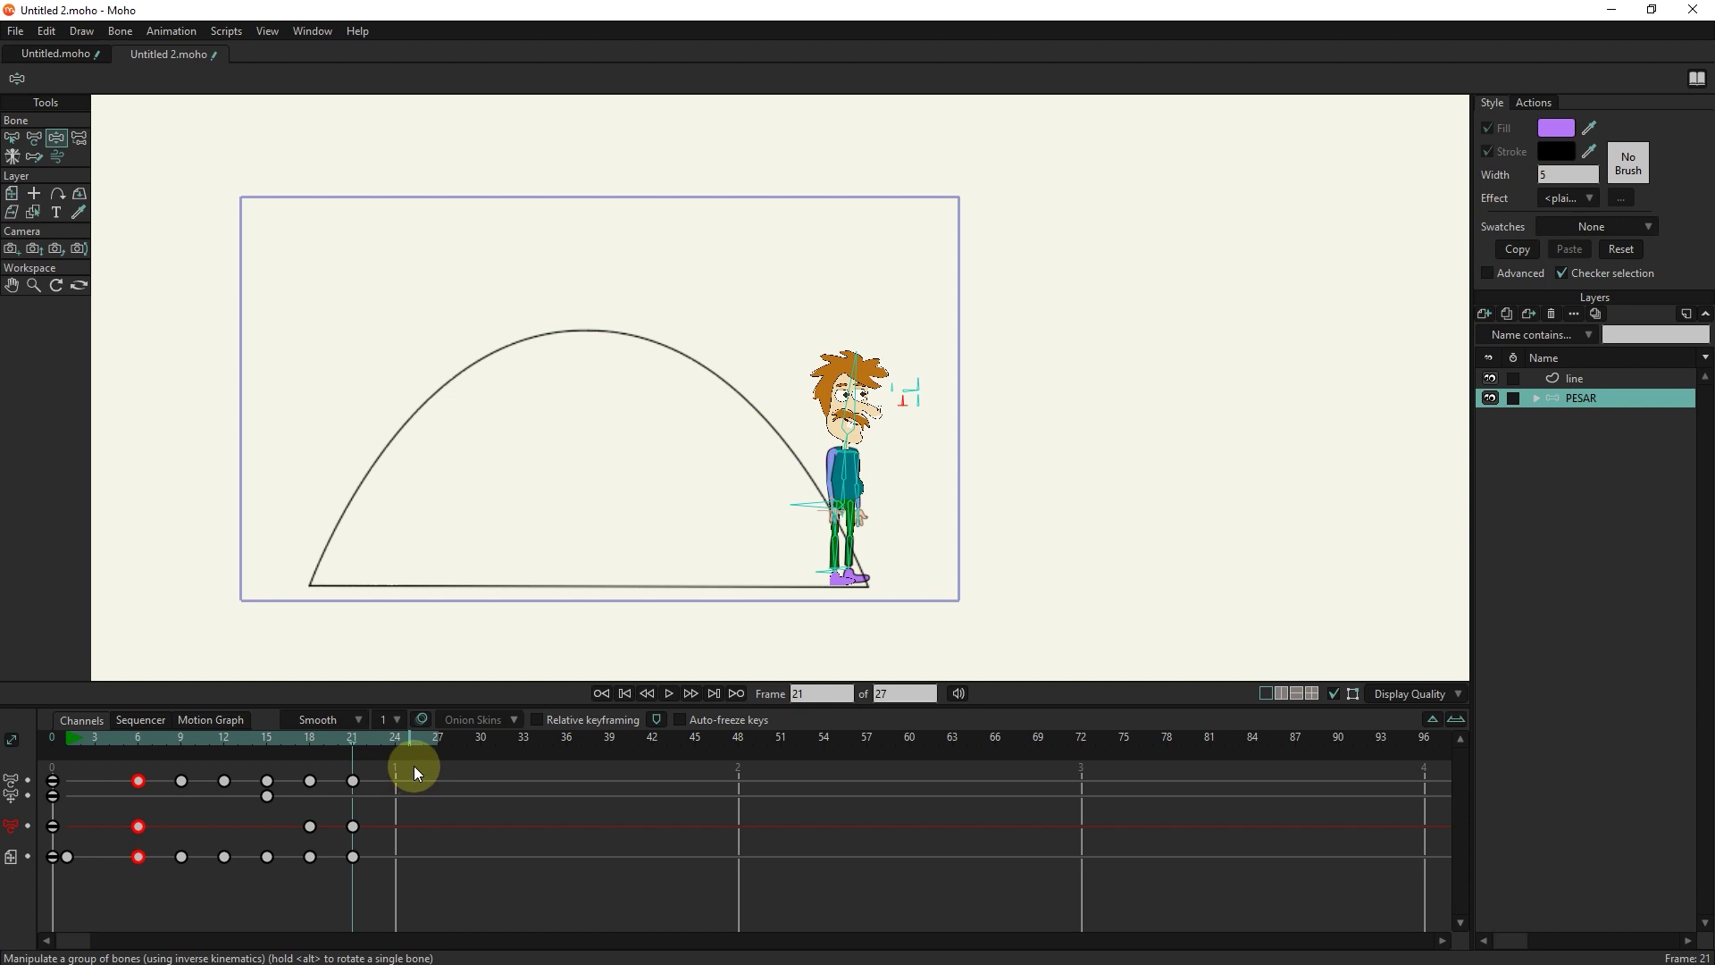
- Select all of PESAR's keyframes from frame 1 to 21, apply Smooth interpolation to them, and copy them
{"action": "scroll", "coordinate": [932, 407], "scroll_direction": "up", "scroll_amount": 4}
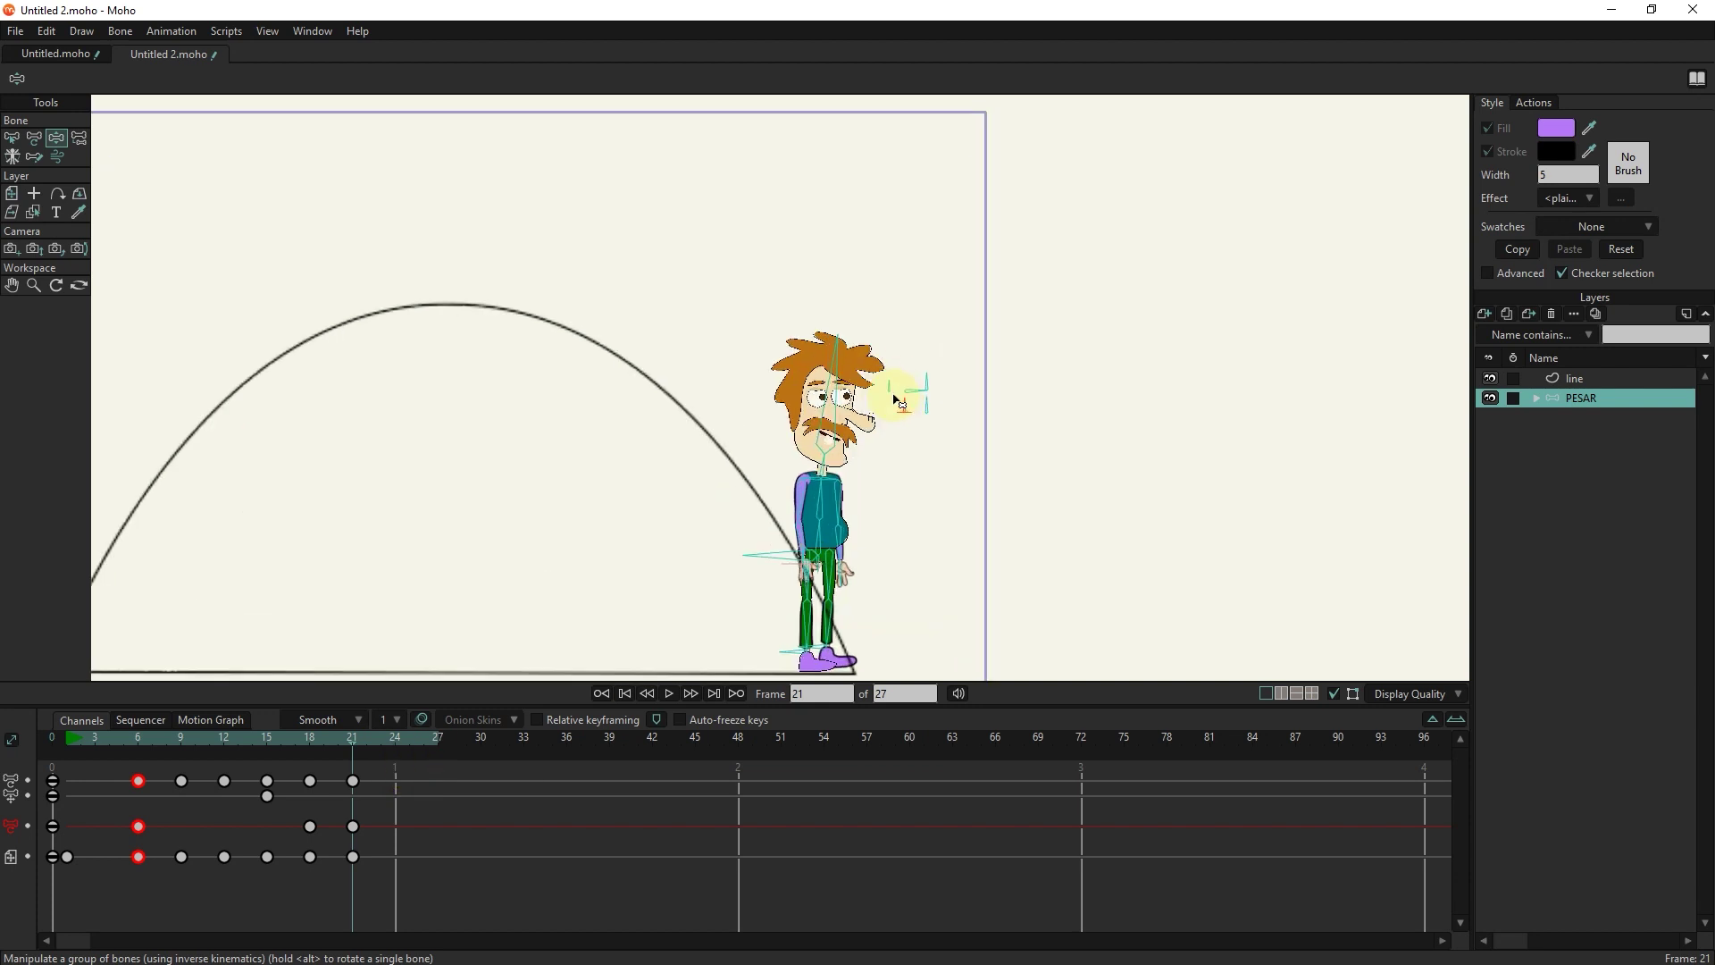
{"action": "left_click_drag", "start_coordinate": [348, 742], "coordinate": [63, 877]}
{"action": "scroll", "coordinate": [322, 831], "scroll_direction": "down", "scroll_amount": 3}
{"action": "right_click", "coordinate": [352, 780]}
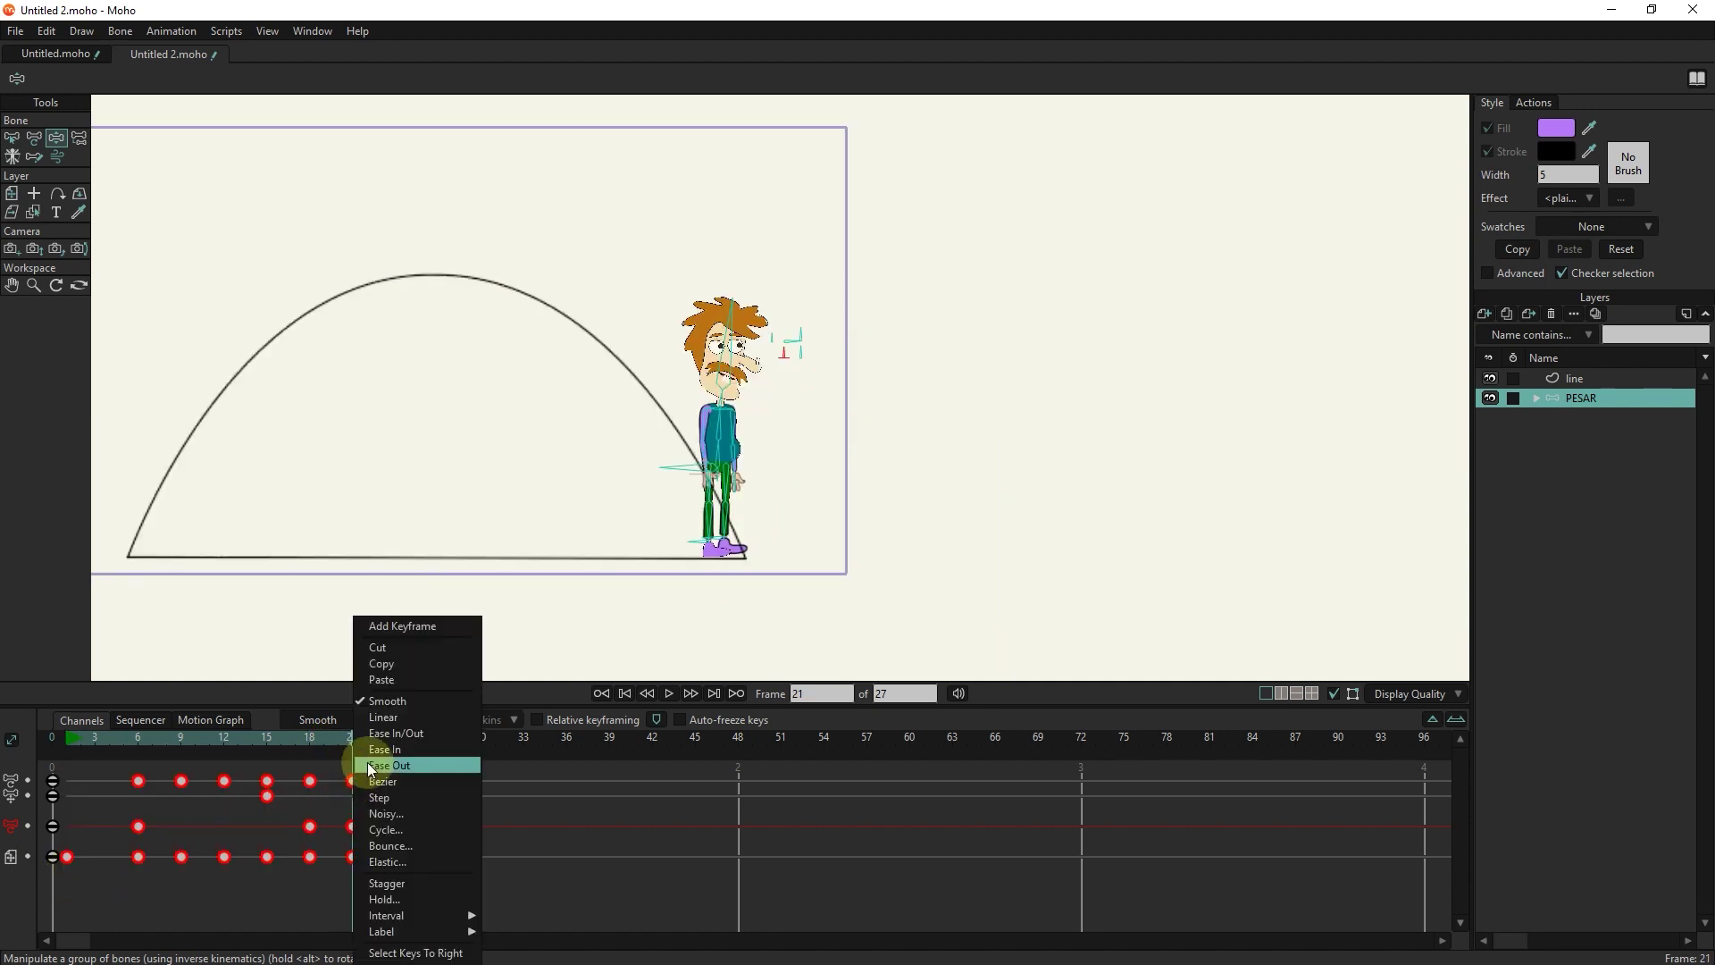
{"action": "left_click", "coordinate": [388, 699]}
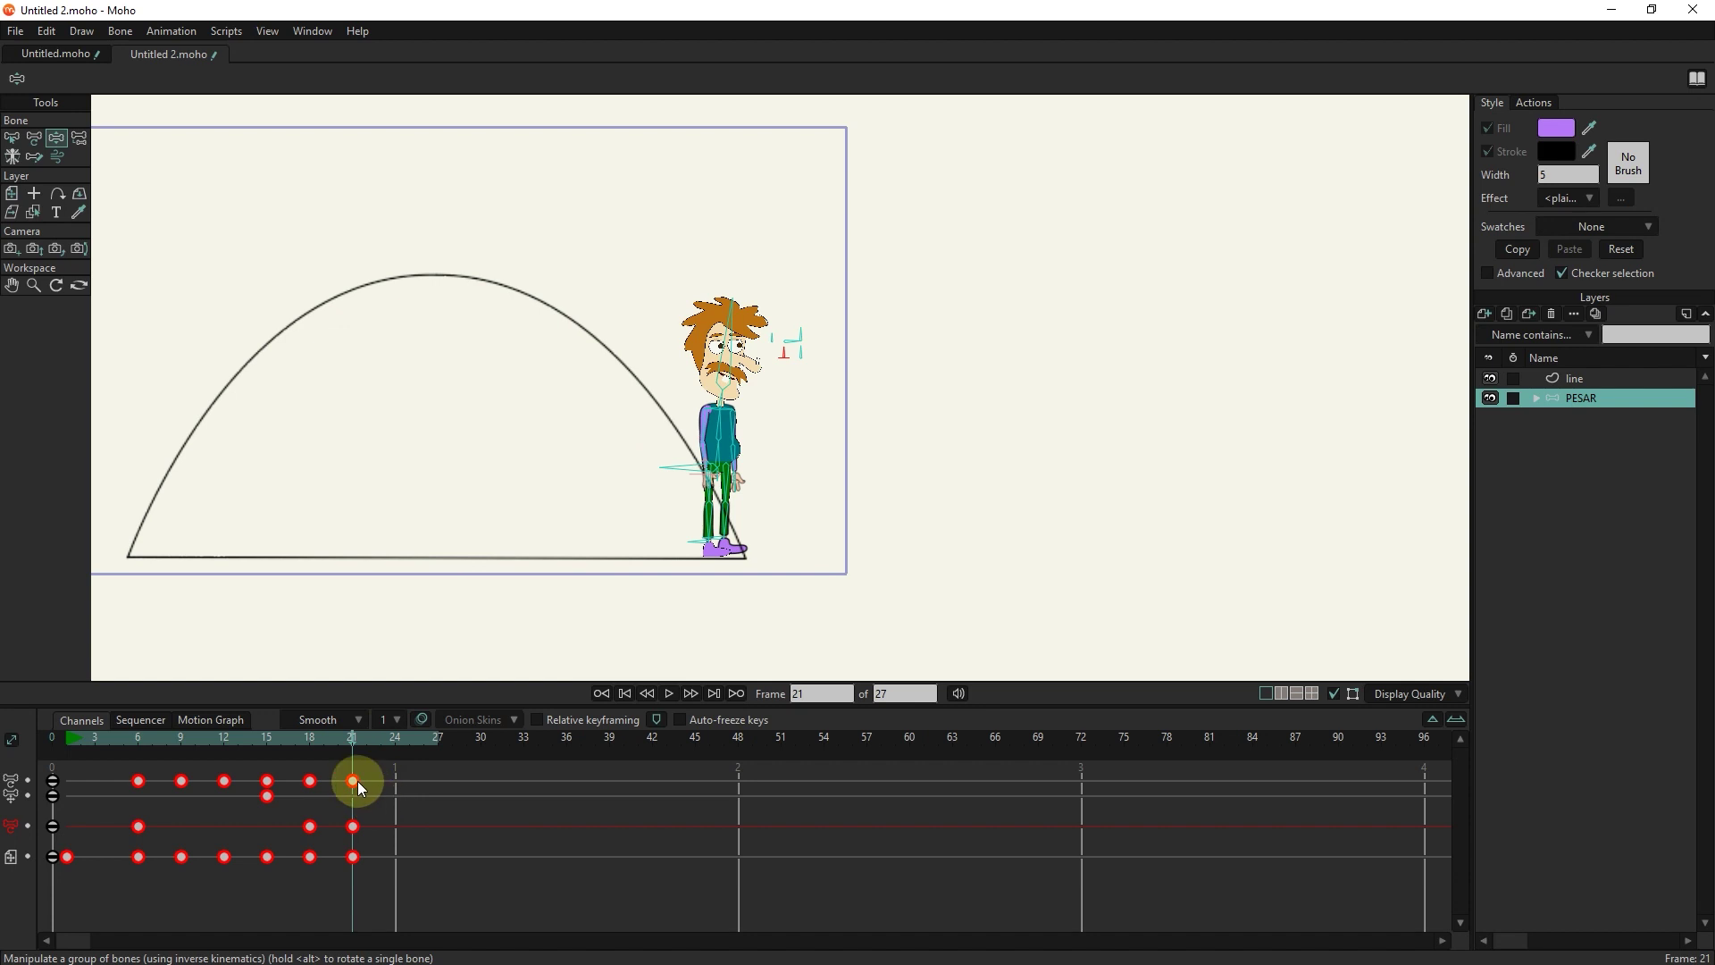
{"action": "left_click", "coordinate": [56, 34]}
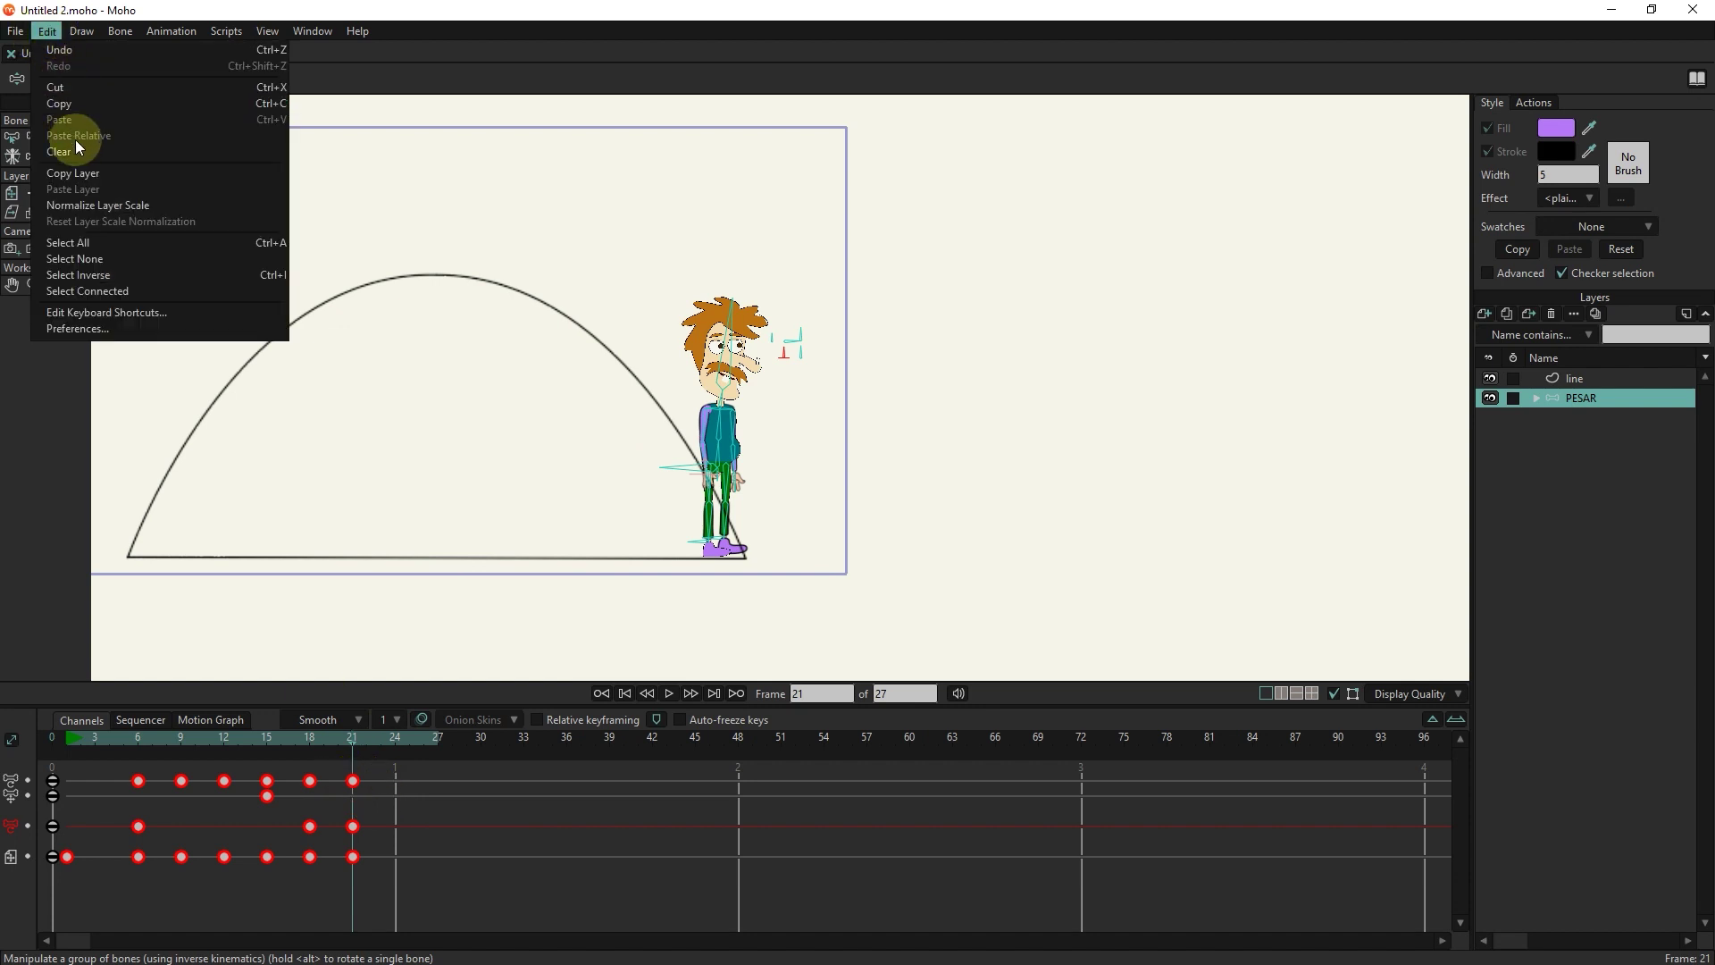
{"action": "left_click", "coordinate": [68, 100]}
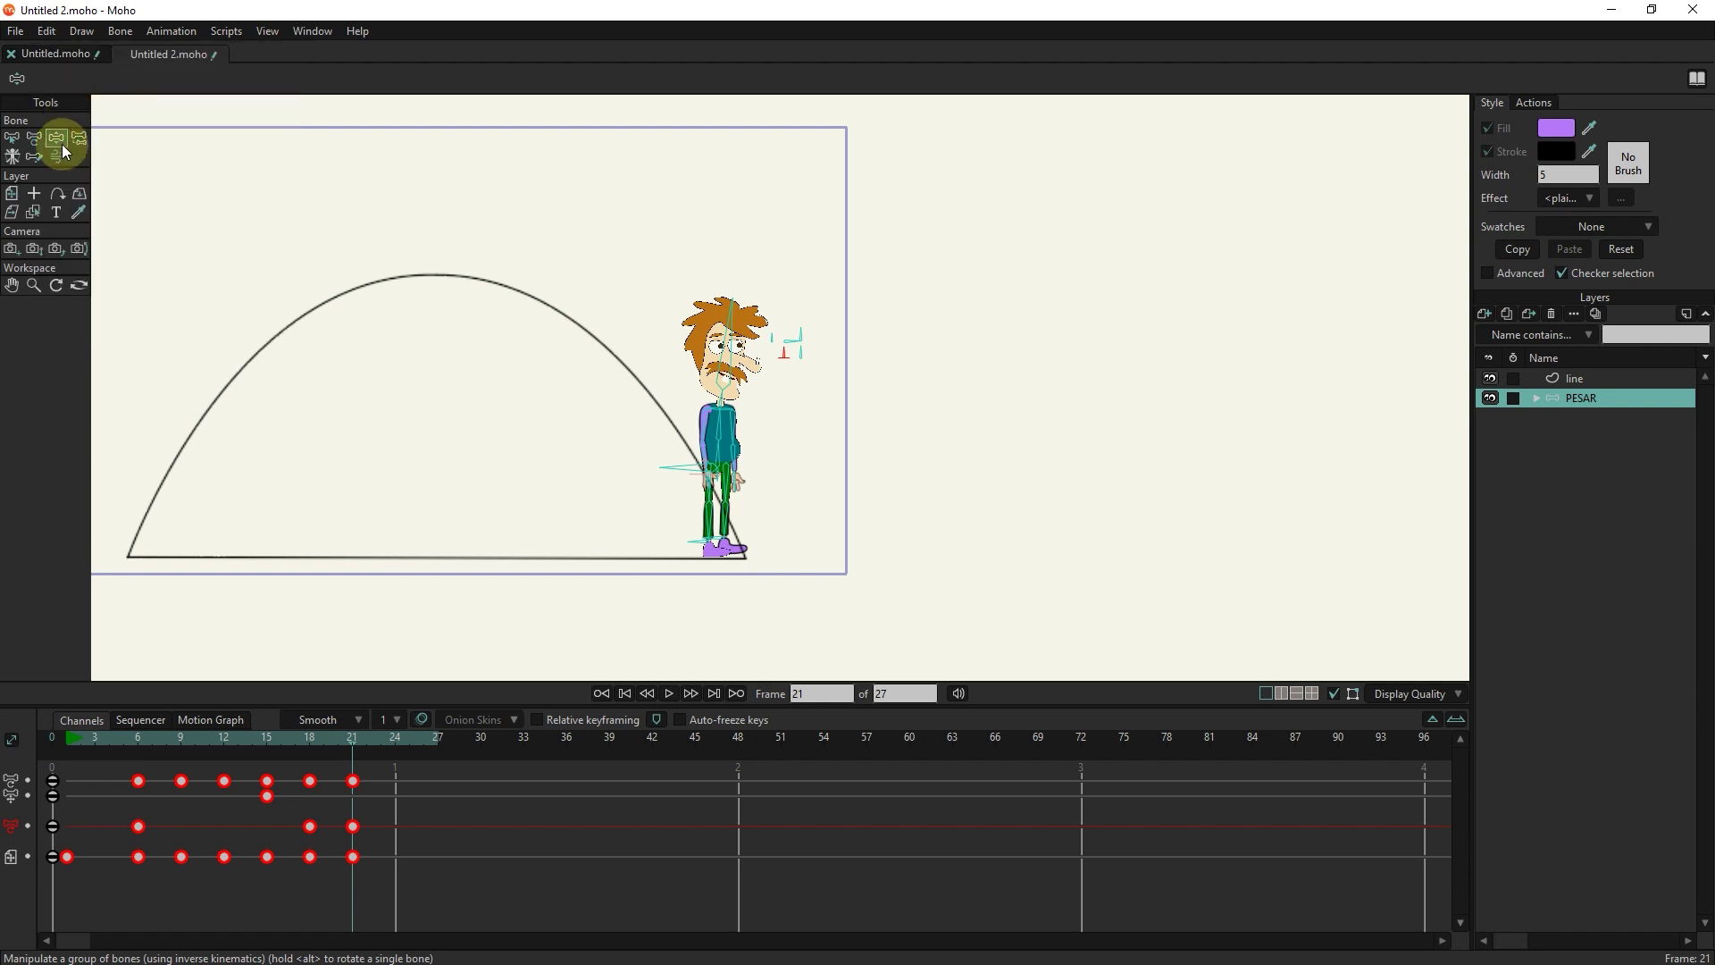
- Create a new action named jump for the PESAR layer, paste the copied keyframes into it at frame 1 and scrub through them
{"action": "left_click", "coordinate": [311, 31]}
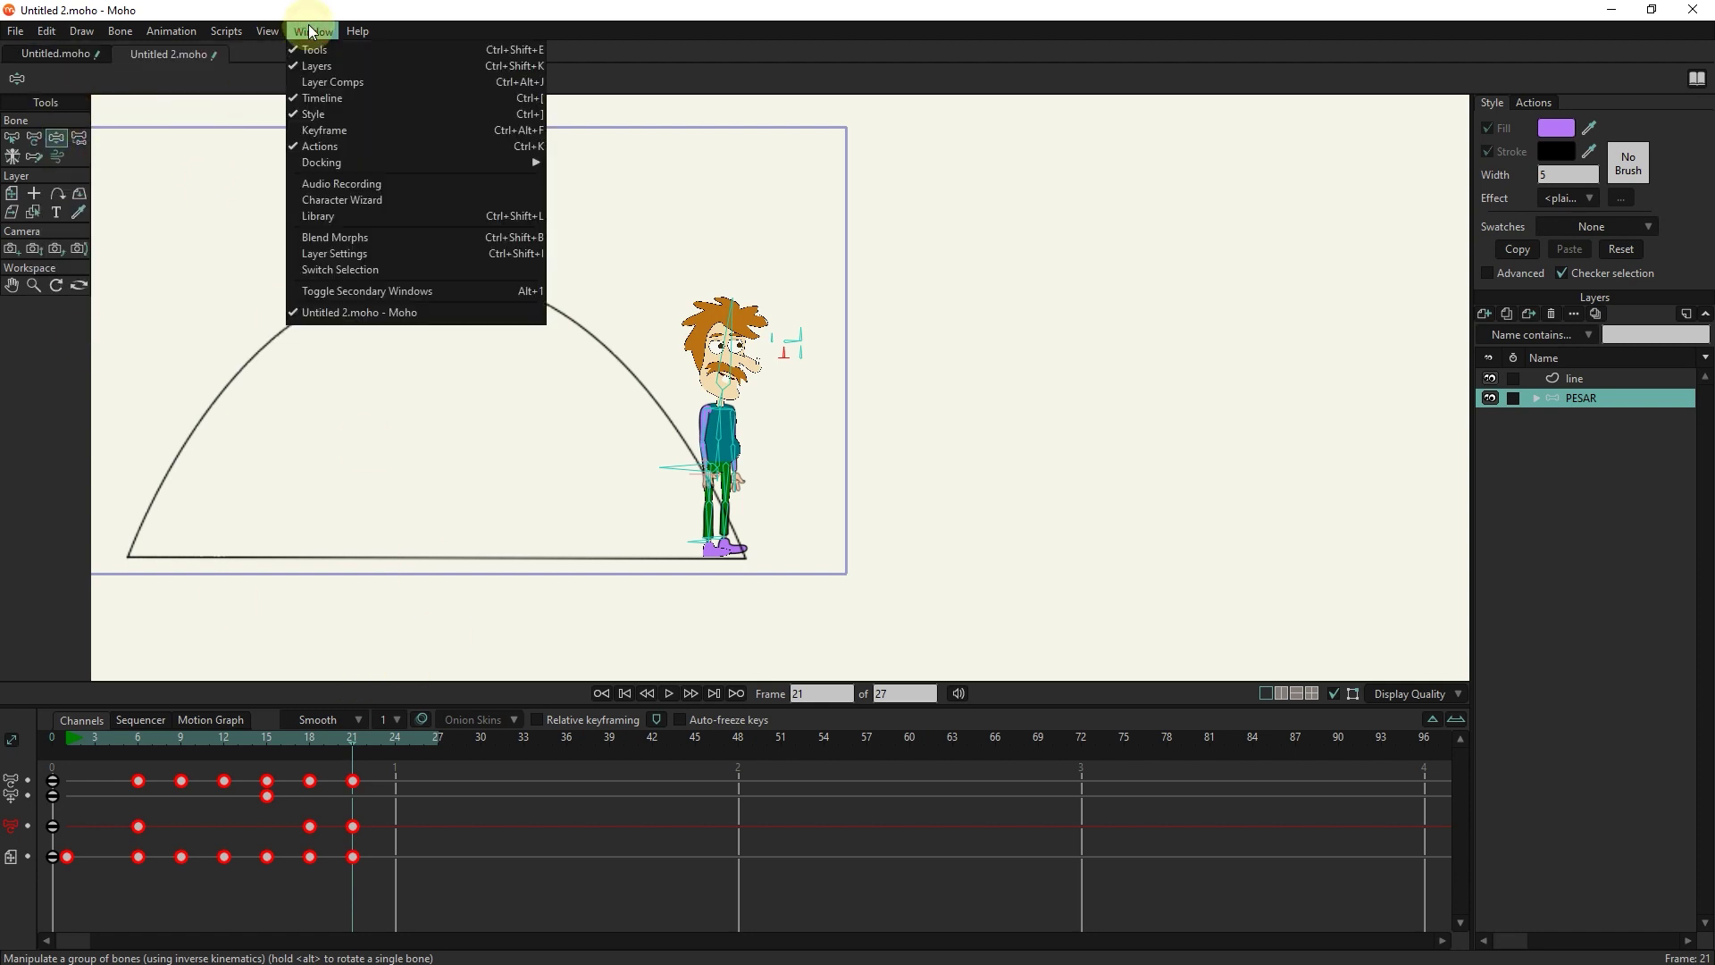
{"action": "left_click", "coordinate": [353, 146]}
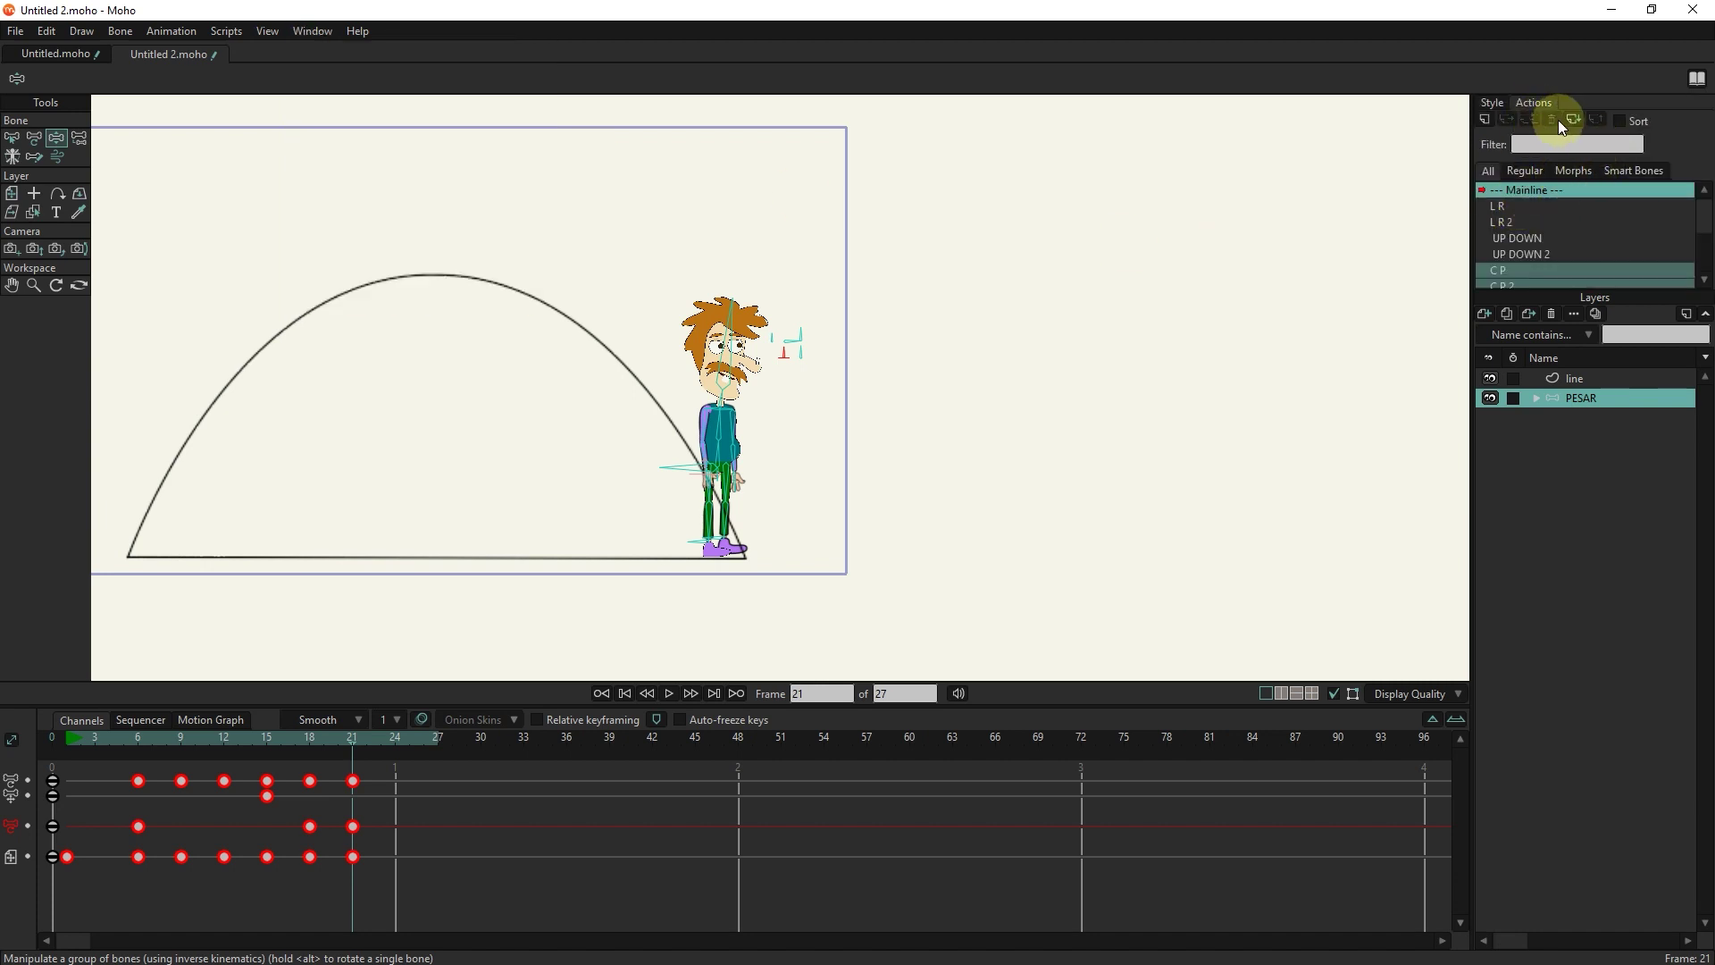
{"action": "scroll", "coordinate": [1545, 209], "scroll_direction": "down", "scroll_amount": 1}
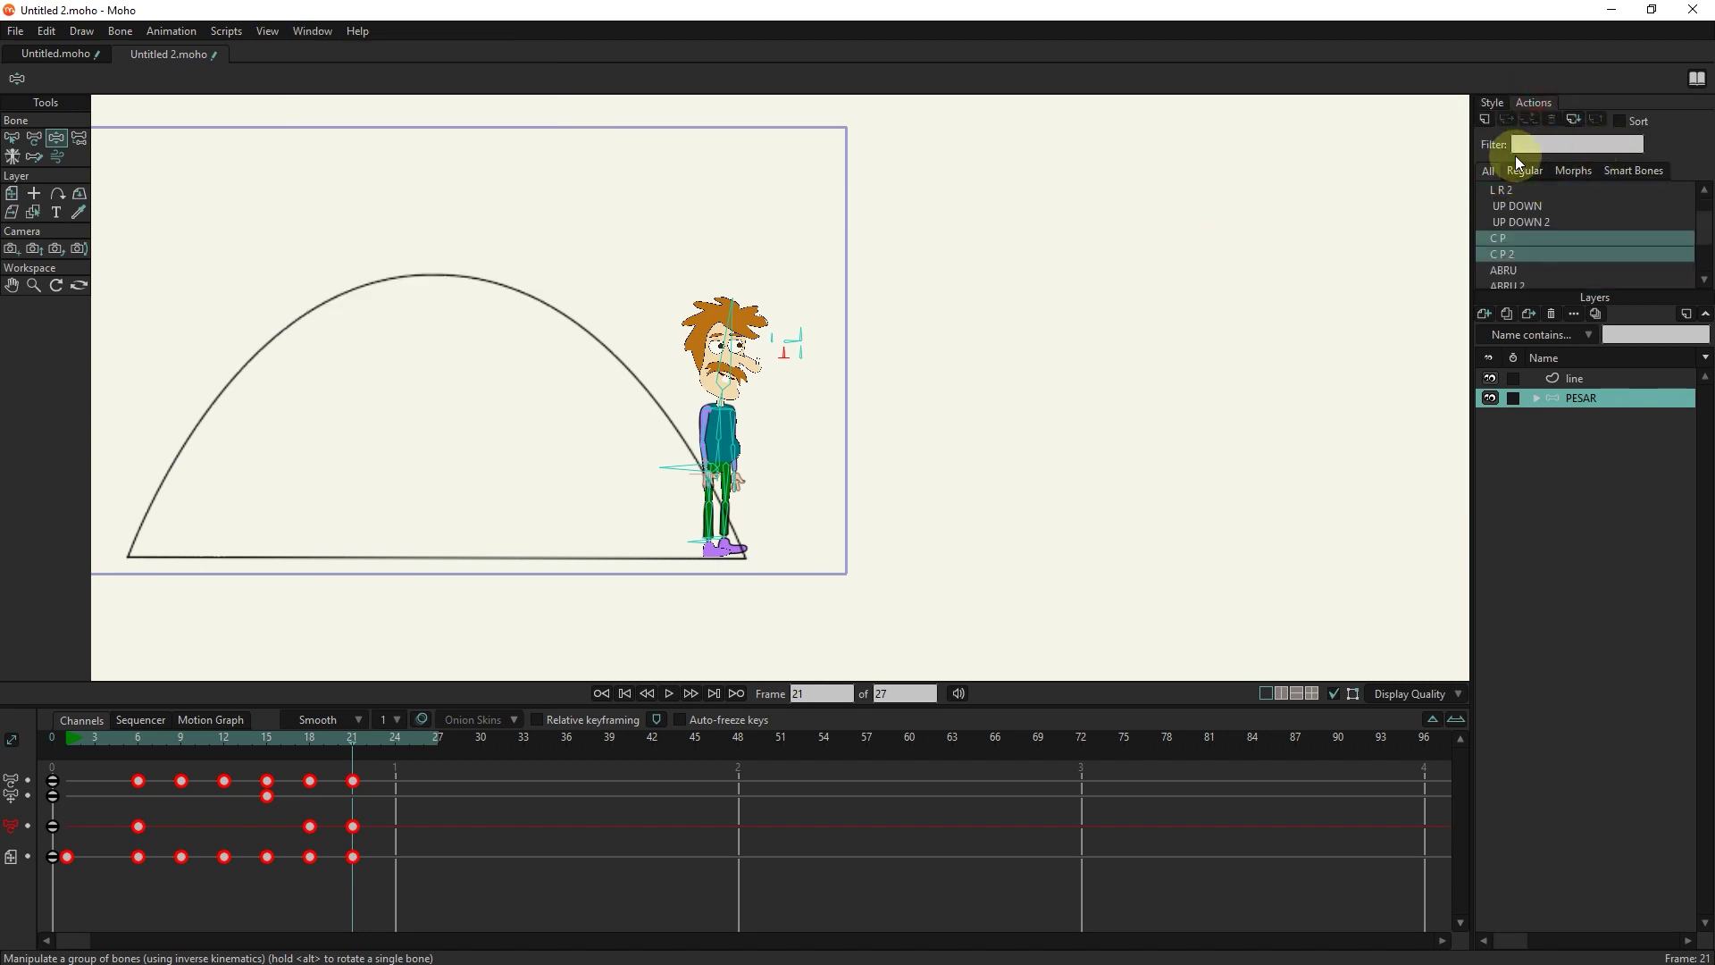
{"action": "left_click", "coordinate": [1485, 121]}
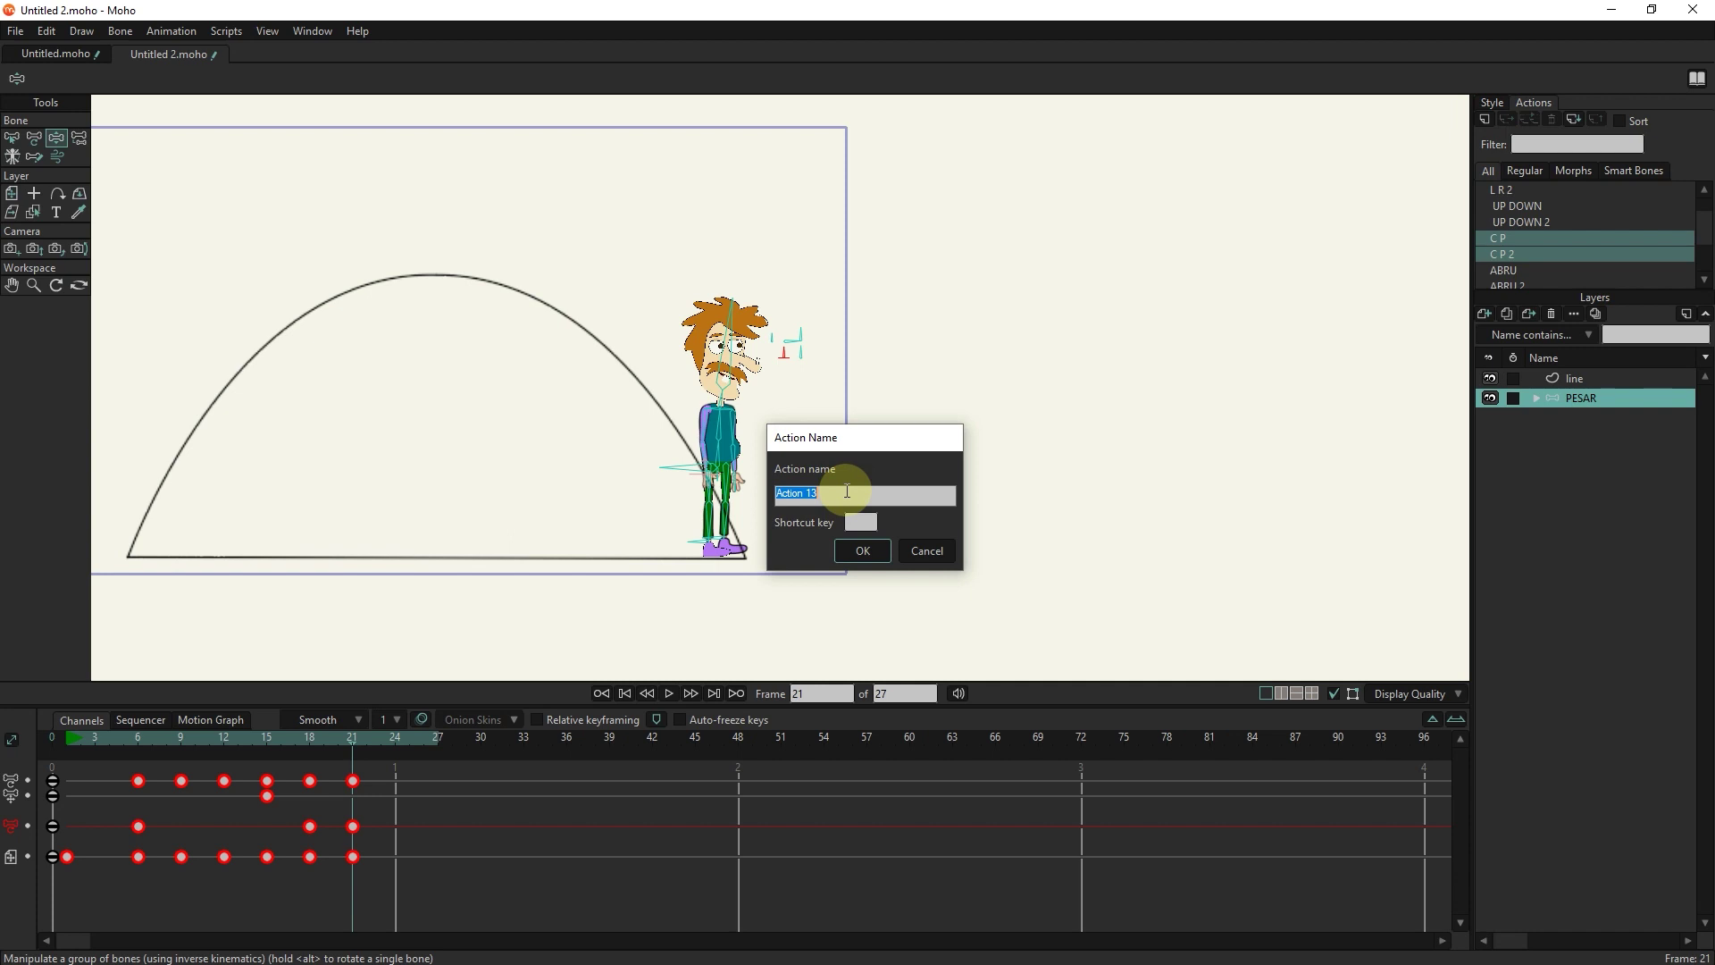
{"action": "type", "text": "jump"}
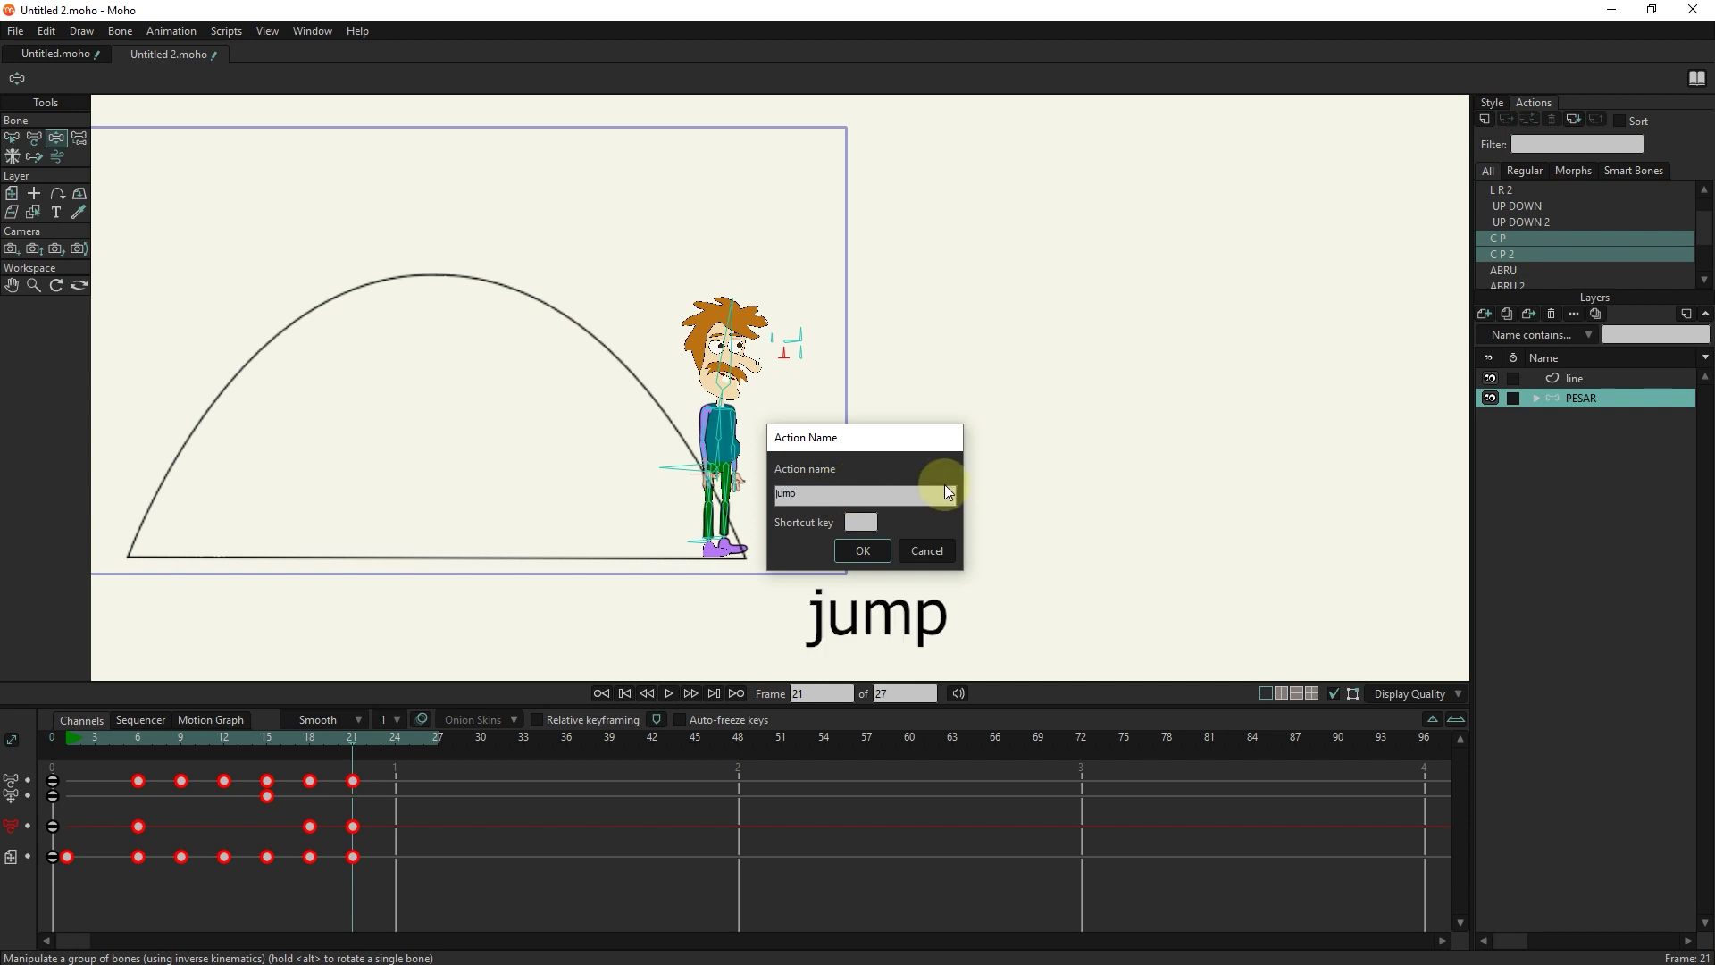
{"action": "left_click", "coordinate": [856, 551]}
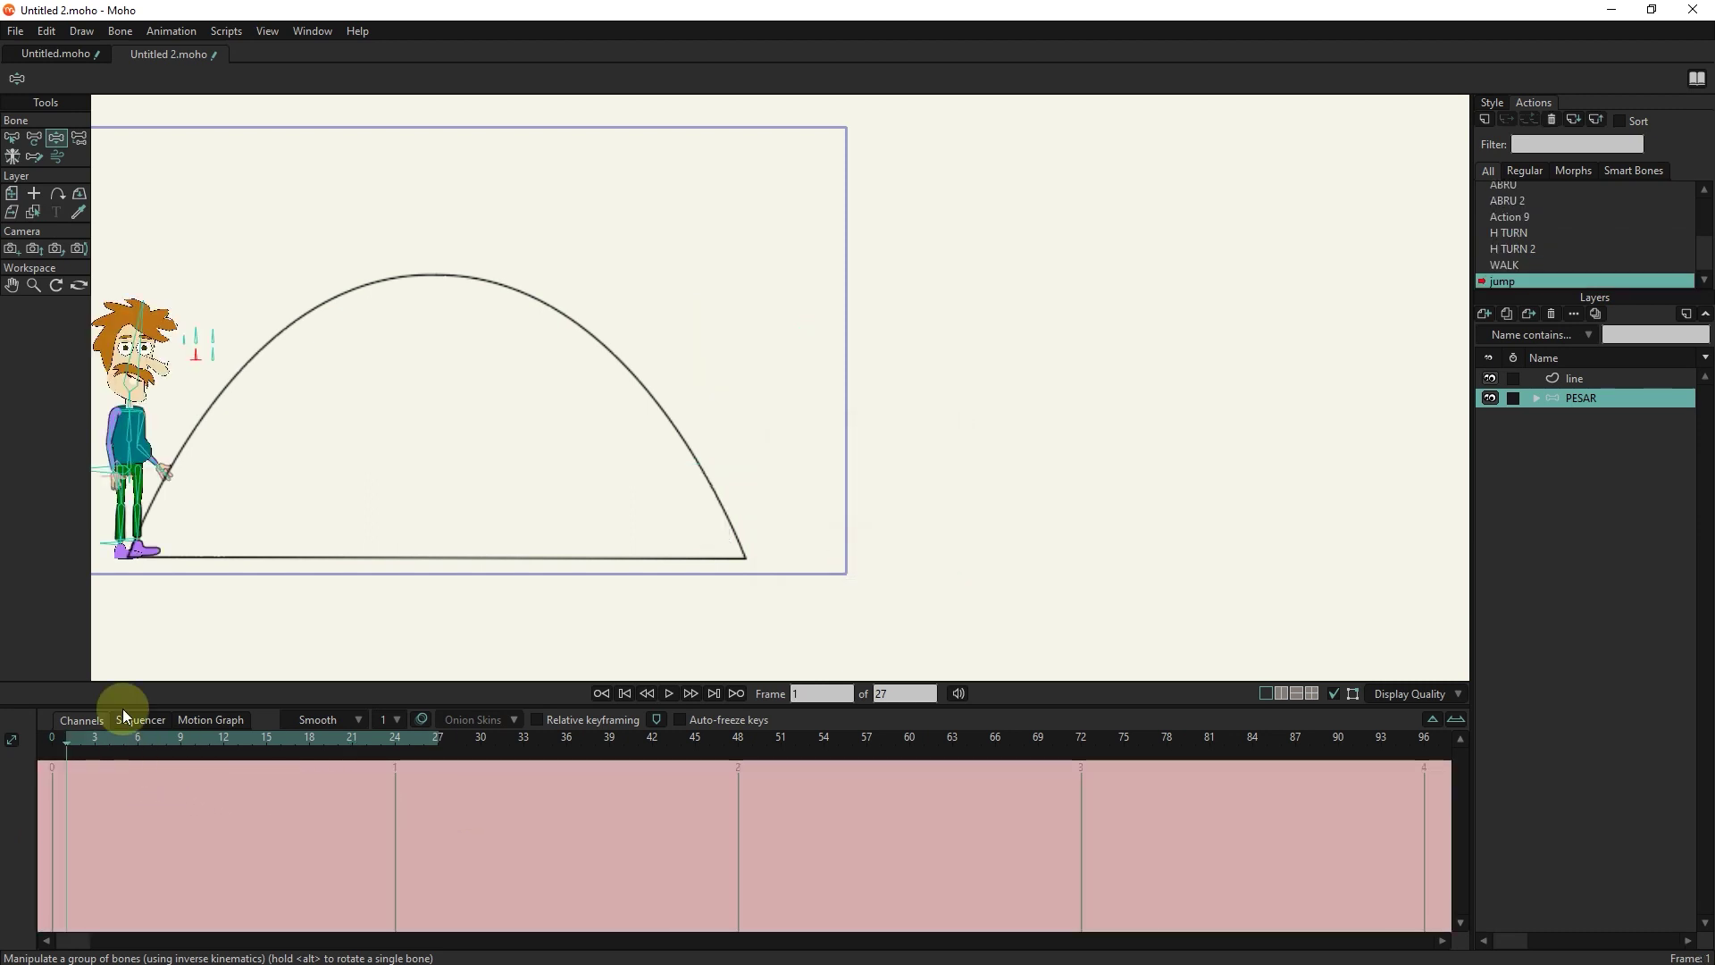
{"action": "key", "text": "ctrl+v"}
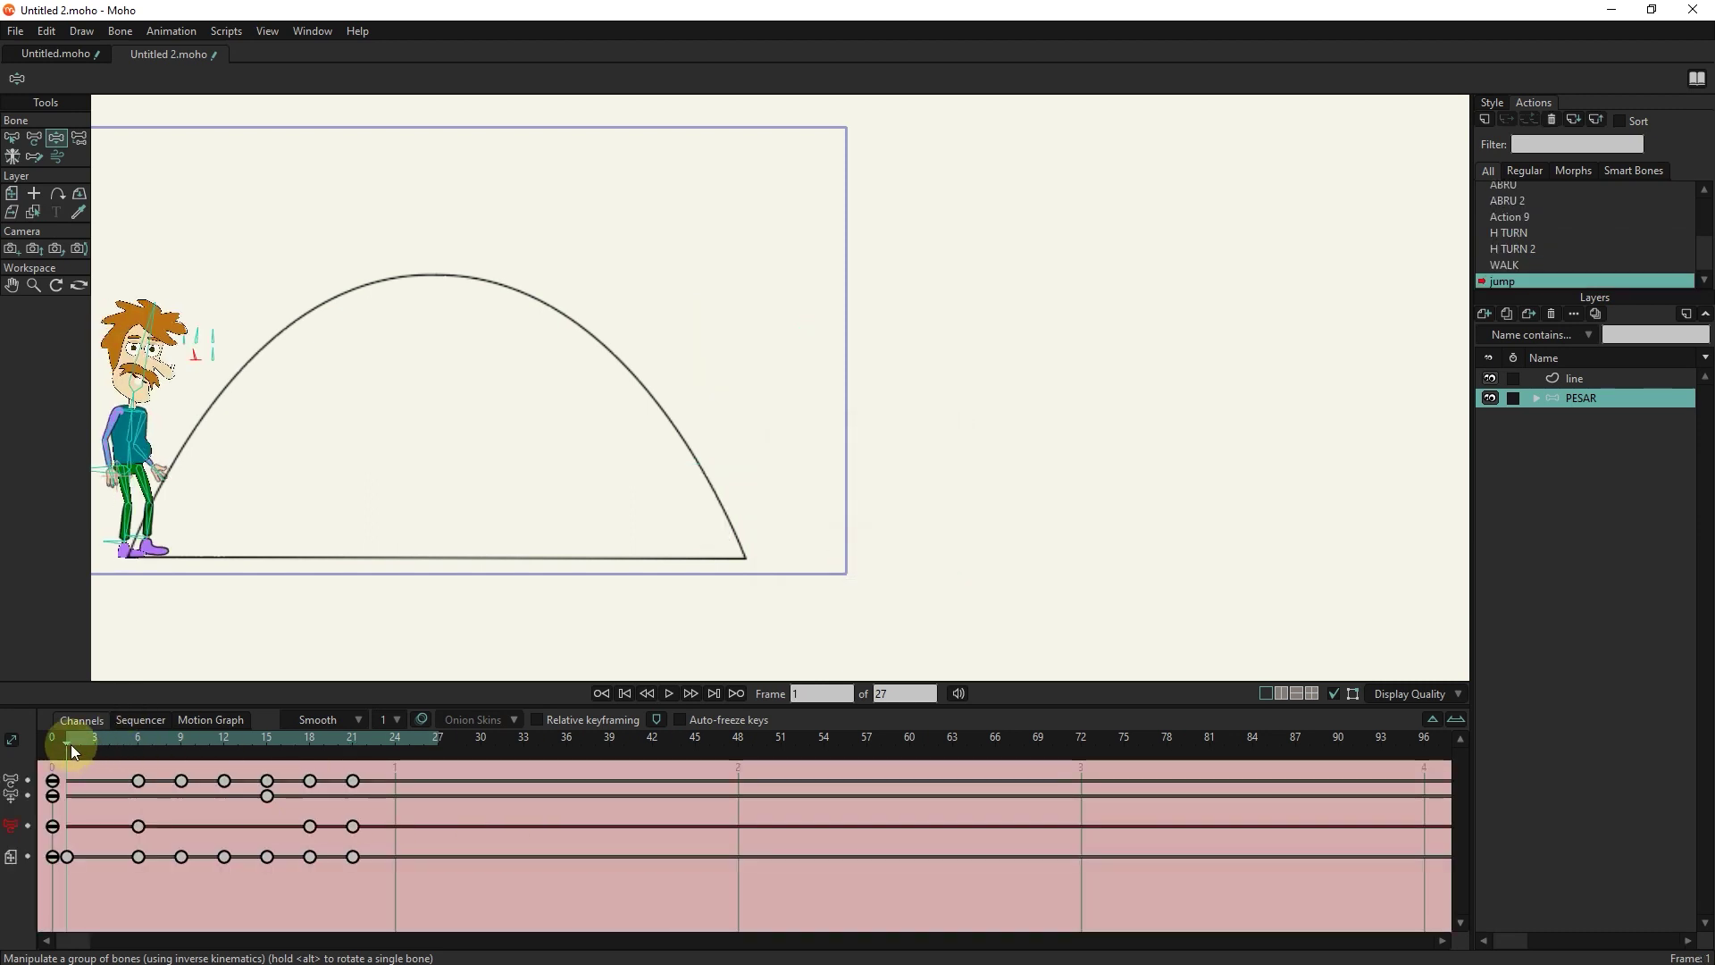
{"action": "left_click_drag", "start_coordinate": [71, 744], "coordinate": [387, 774]}
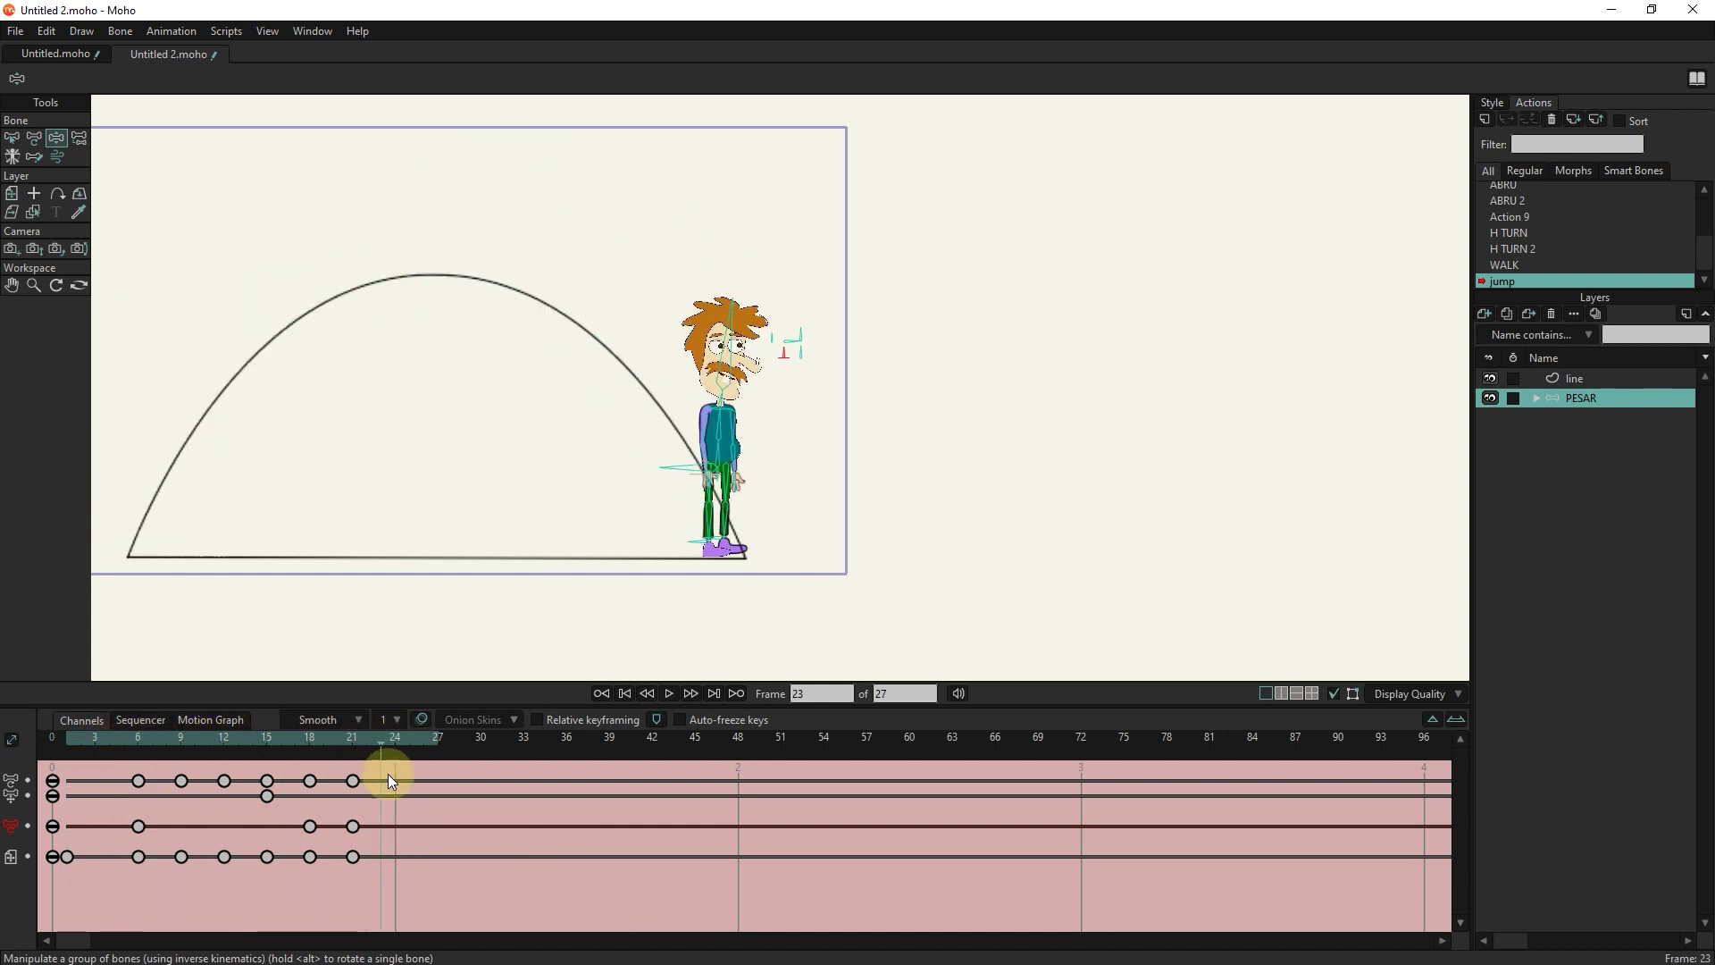
- Return to the Mainline timeline and delete all of PESAR's jump keyframes from frame 1 to 21
{"action": "scroll", "coordinate": [1665, 205], "scroll_direction": "up", "scroll_amount": 5}
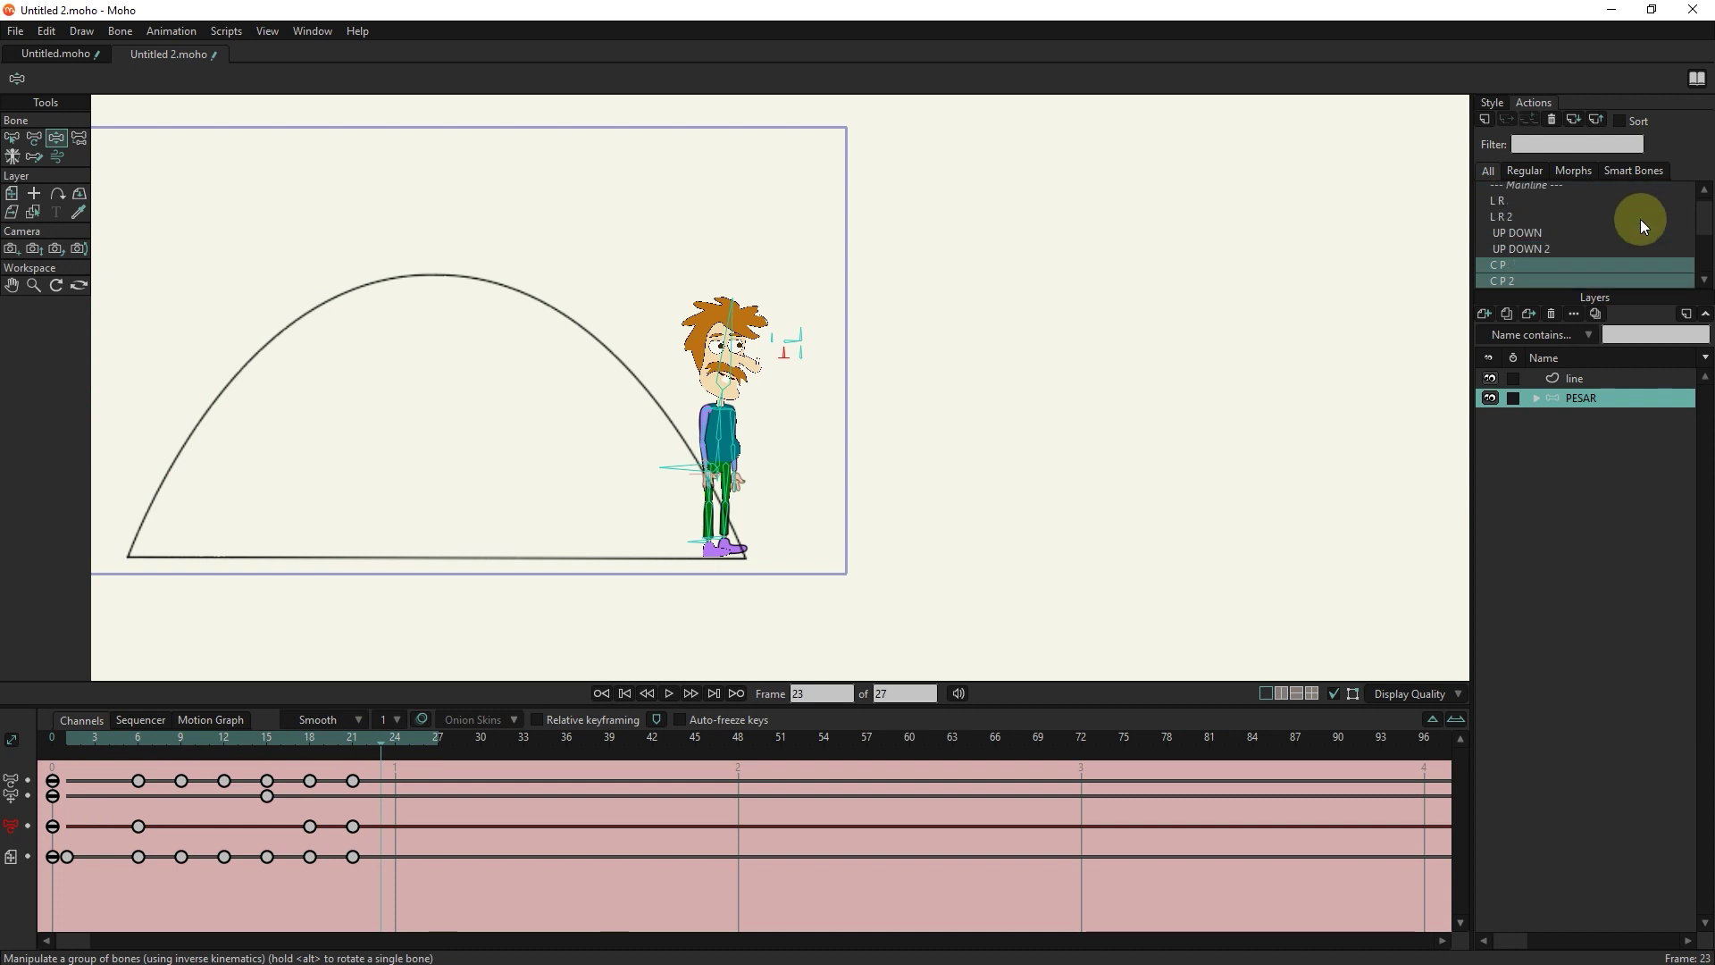
{"action": "left_click", "coordinate": [1554, 191]}
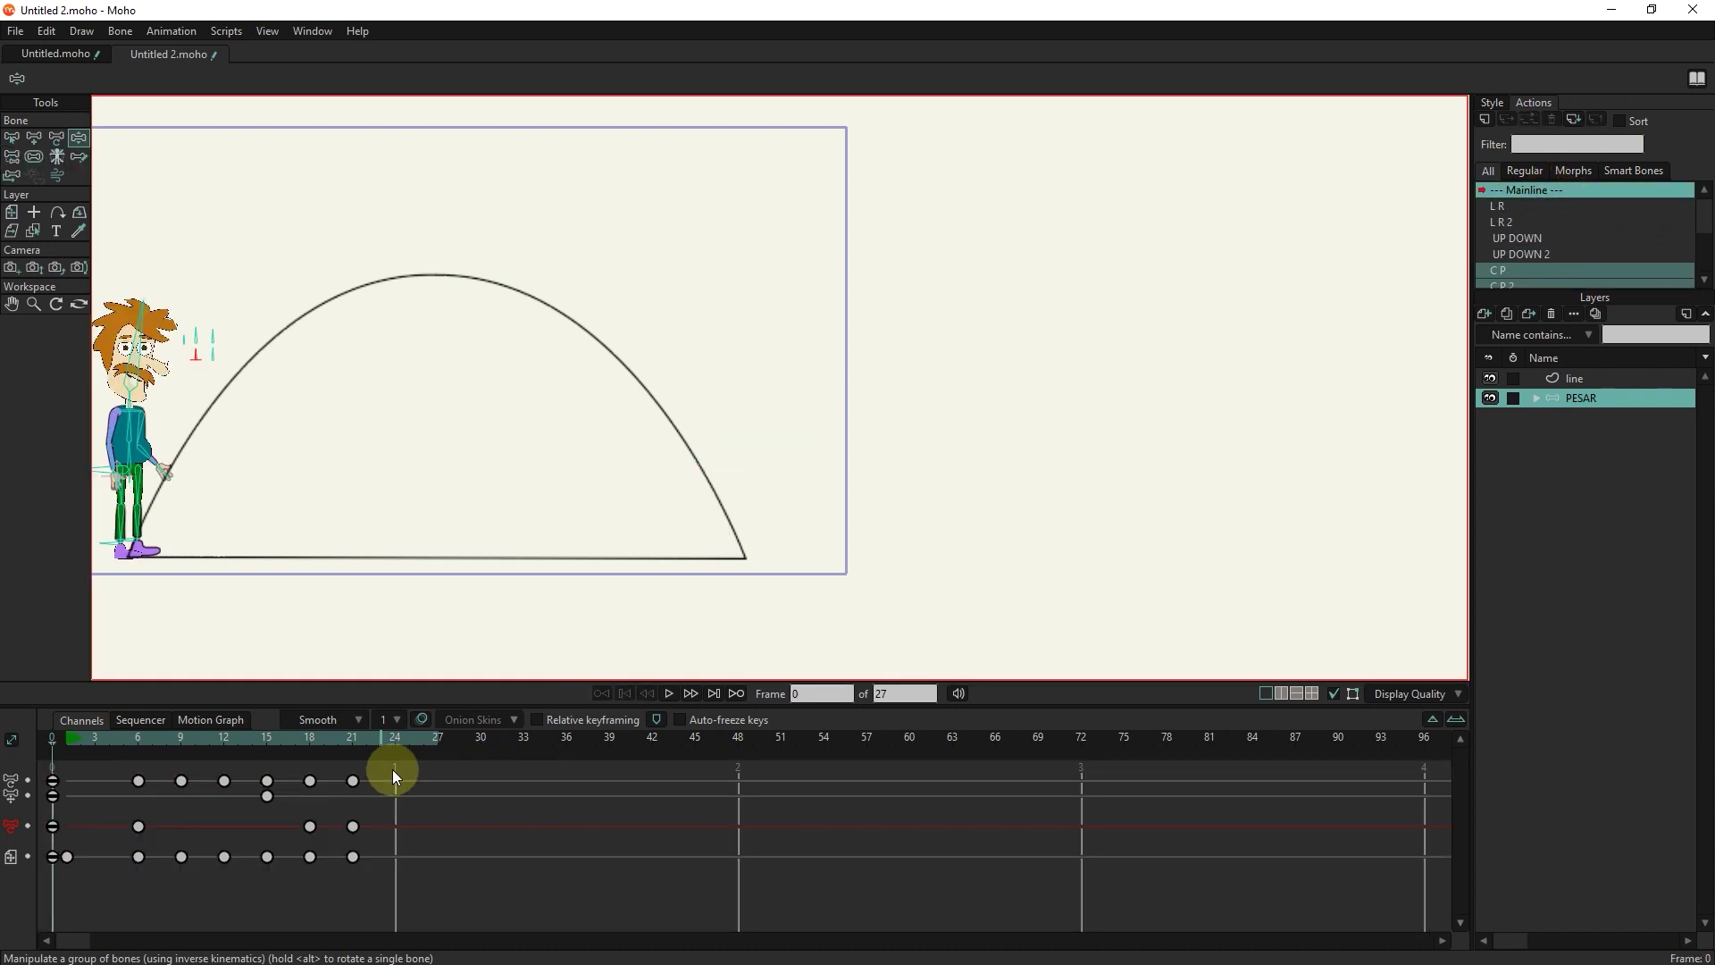
{"action": "left_click_drag", "start_coordinate": [393, 769], "coordinate": [68, 886]}
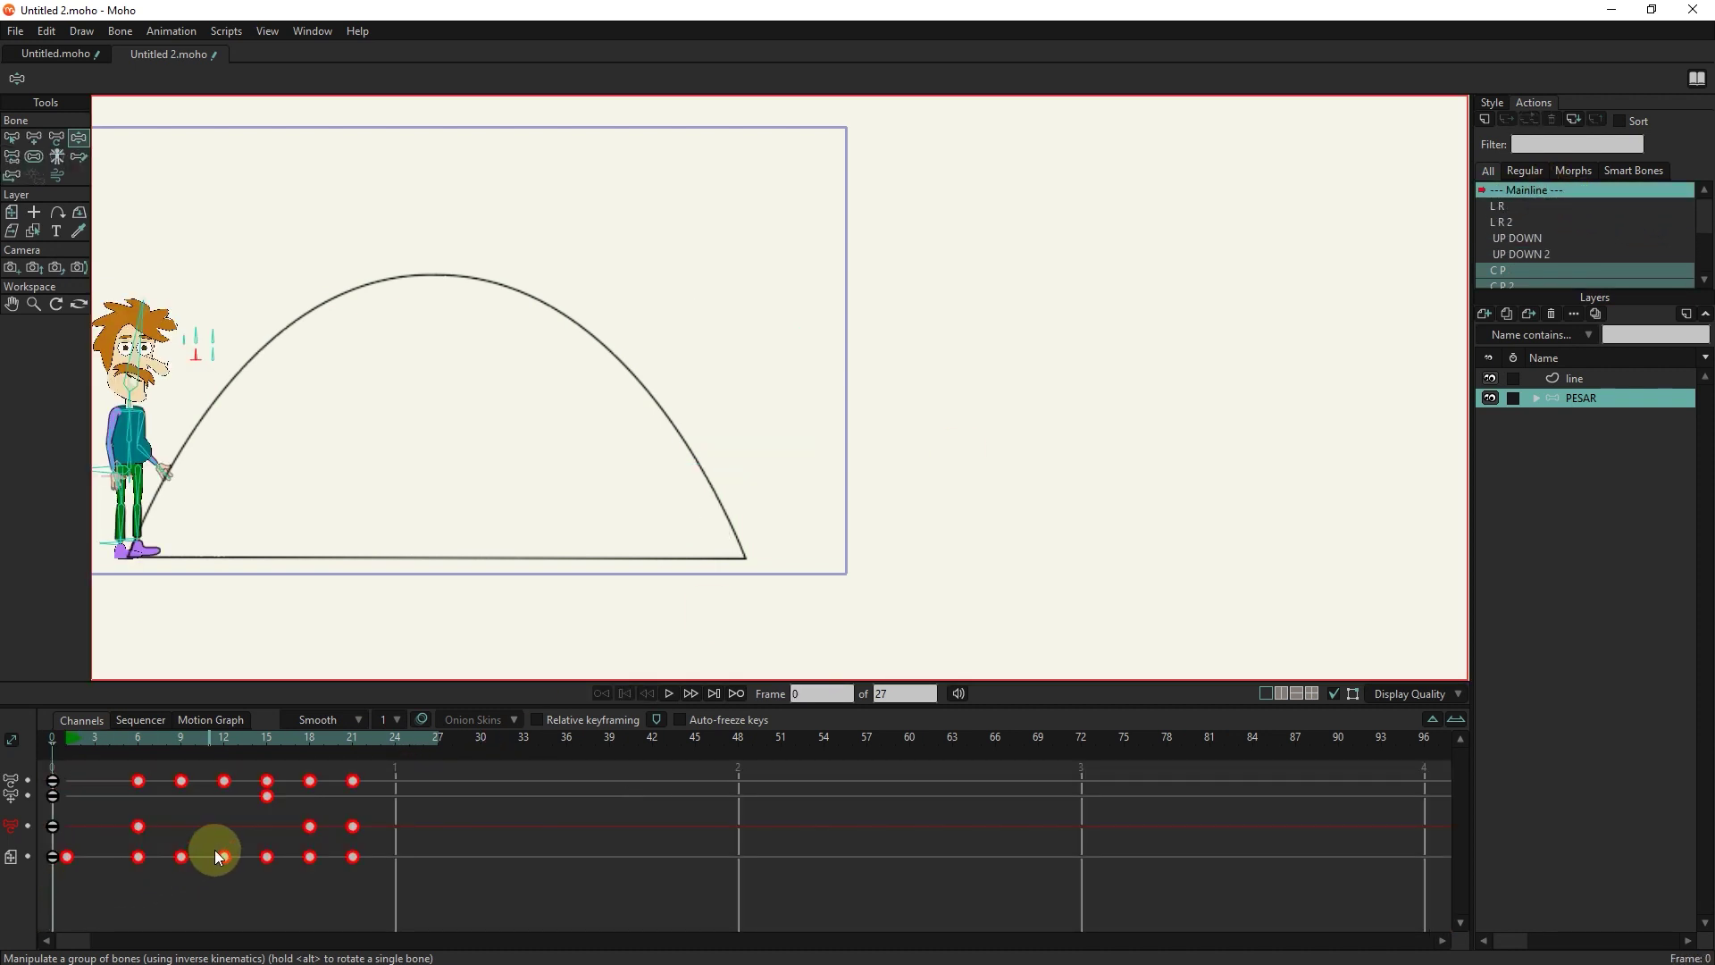
{"action": "key", "text": "Delete"}
- Set the animation's end frame to 500
{"action": "left_click", "coordinate": [904, 693]}
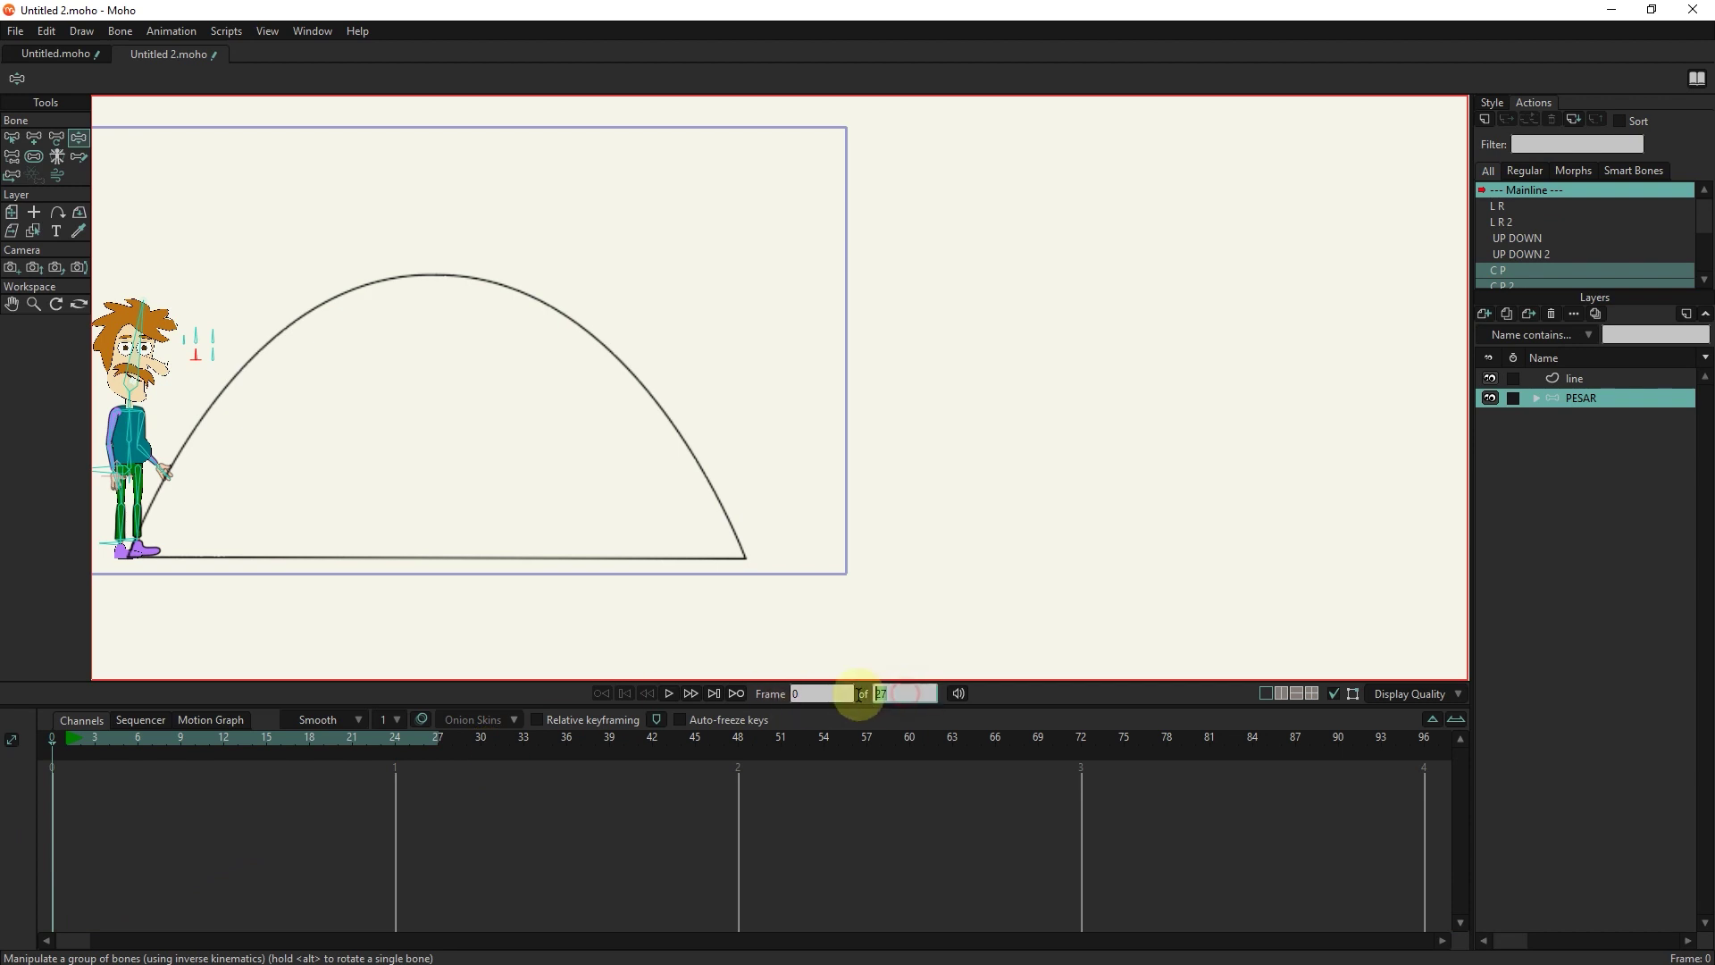
{"action": "type", "text": "500"}
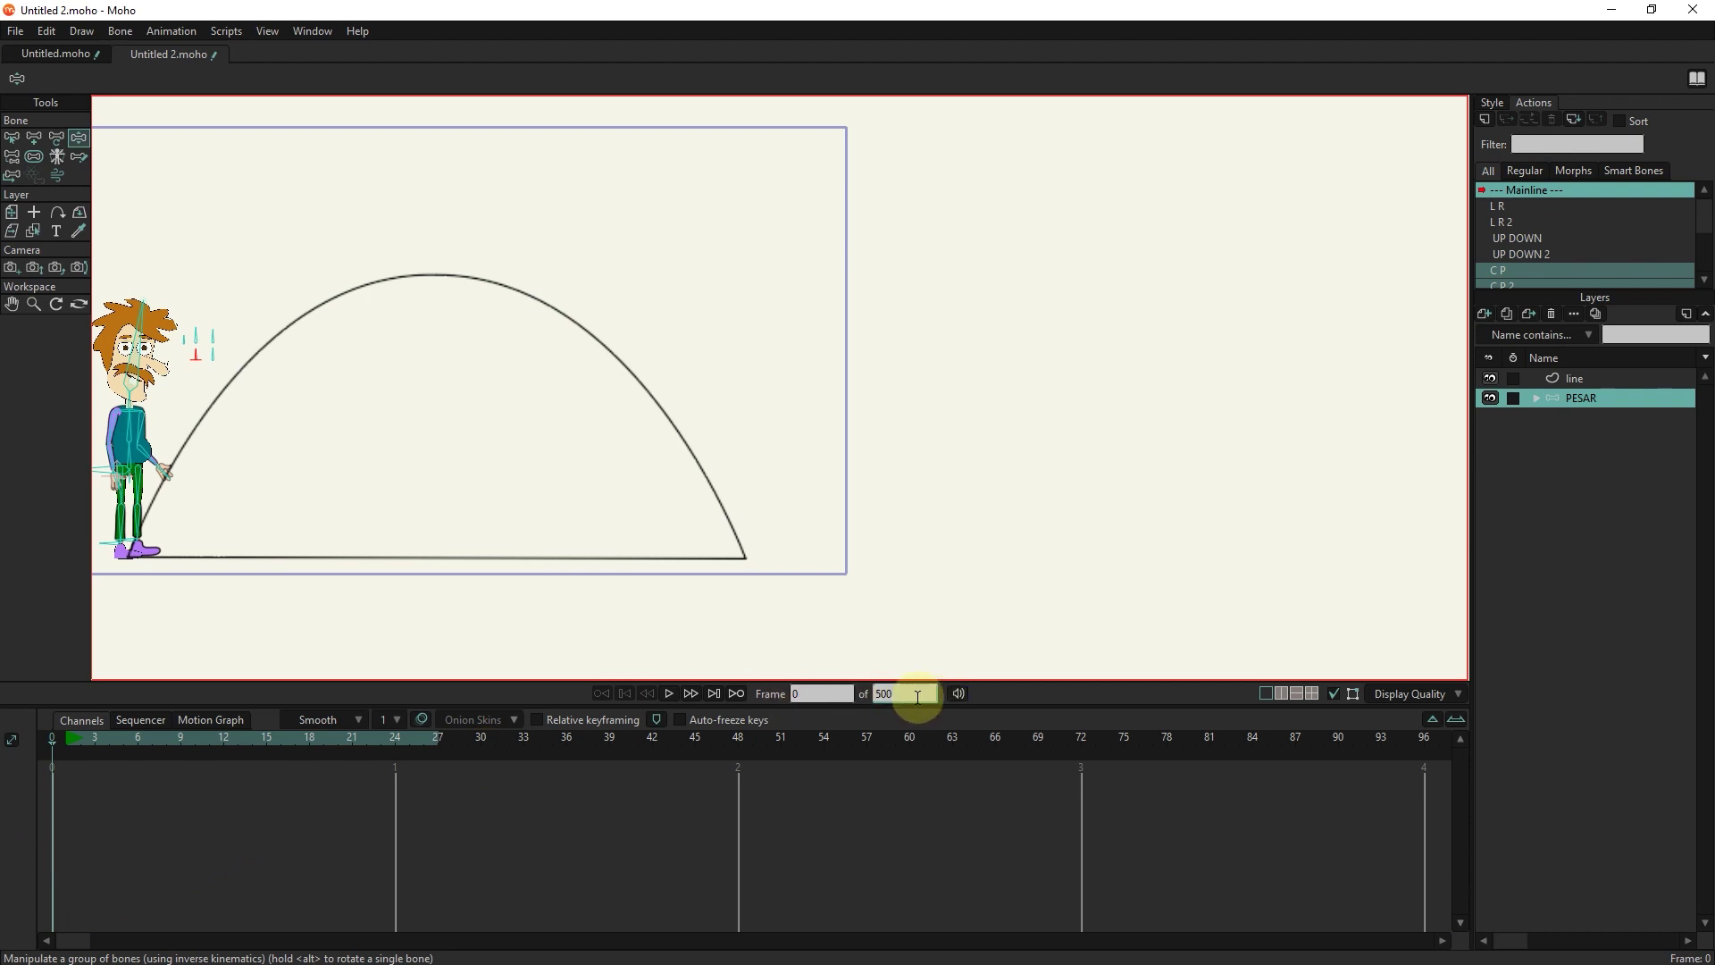
{"action": "left_click", "coordinate": [832, 700]}
- Insert the stored jump action into PESAR's main timeline at frame 48
{"action": "left_click_drag", "start_coordinate": [1029, 747], "coordinate": [732, 745]}
{"action": "scroll", "coordinate": [790, 625], "scroll_direction": "down", "scroll_amount": 1}
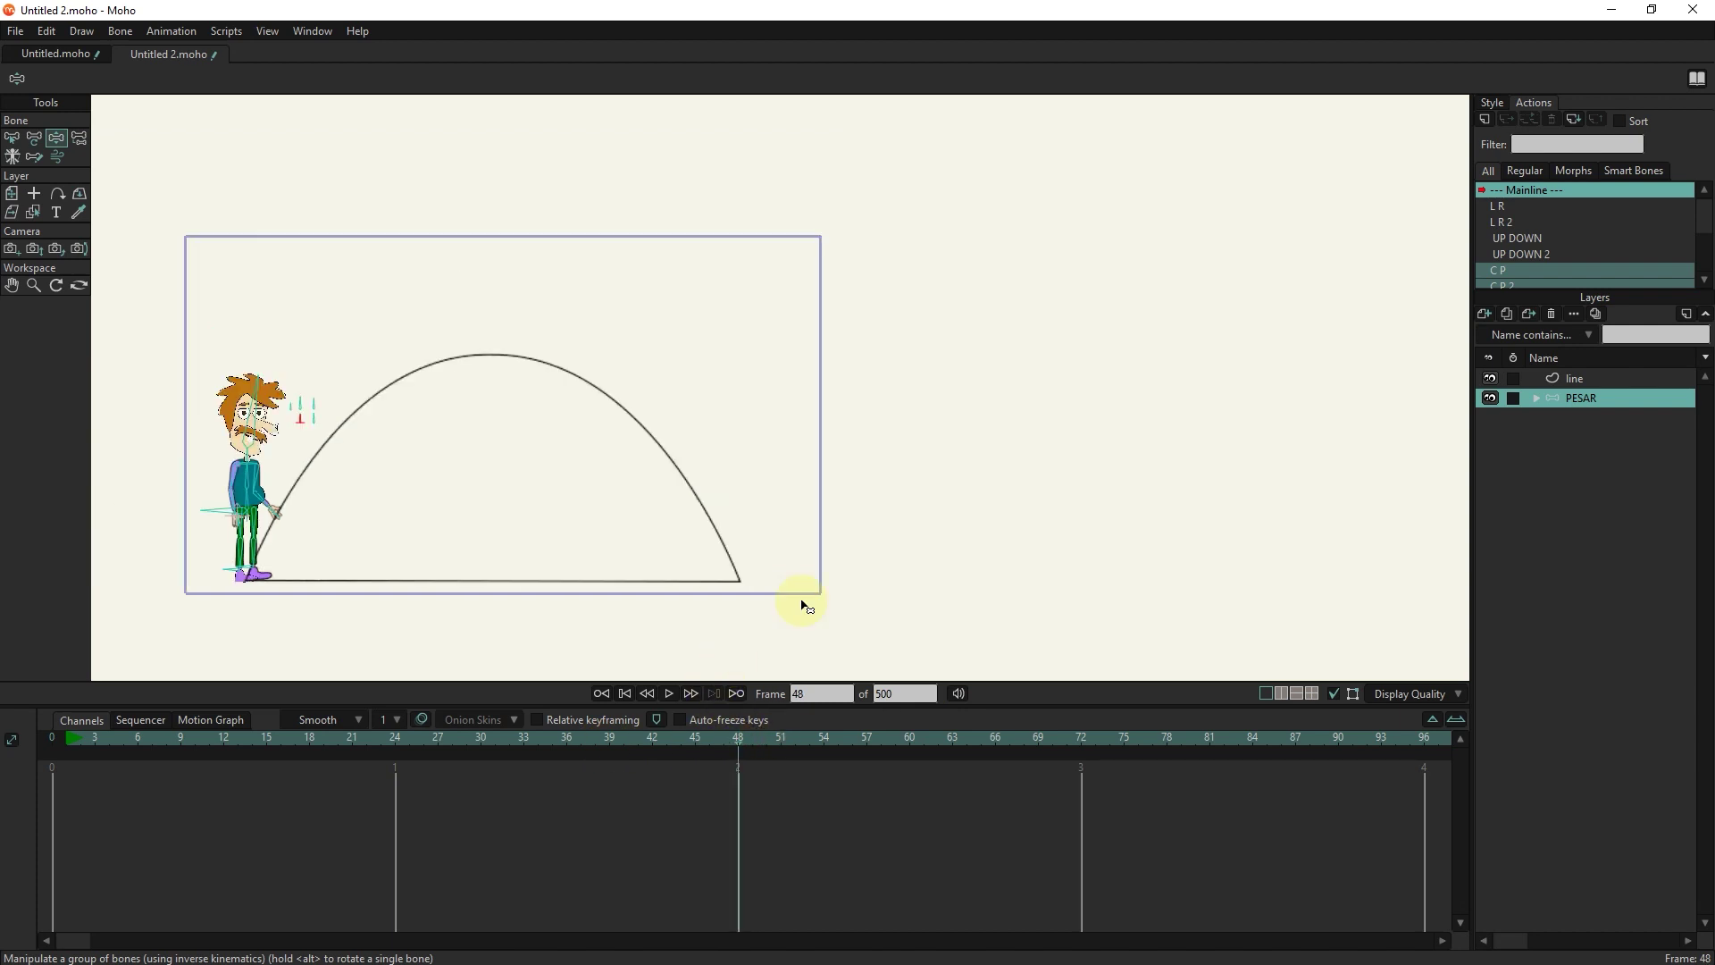
{"action": "left_click_drag", "start_coordinate": [720, 565], "coordinate": [902, 556]}
{"action": "scroll", "coordinate": [797, 523], "scroll_direction": "up", "scroll_amount": 1}
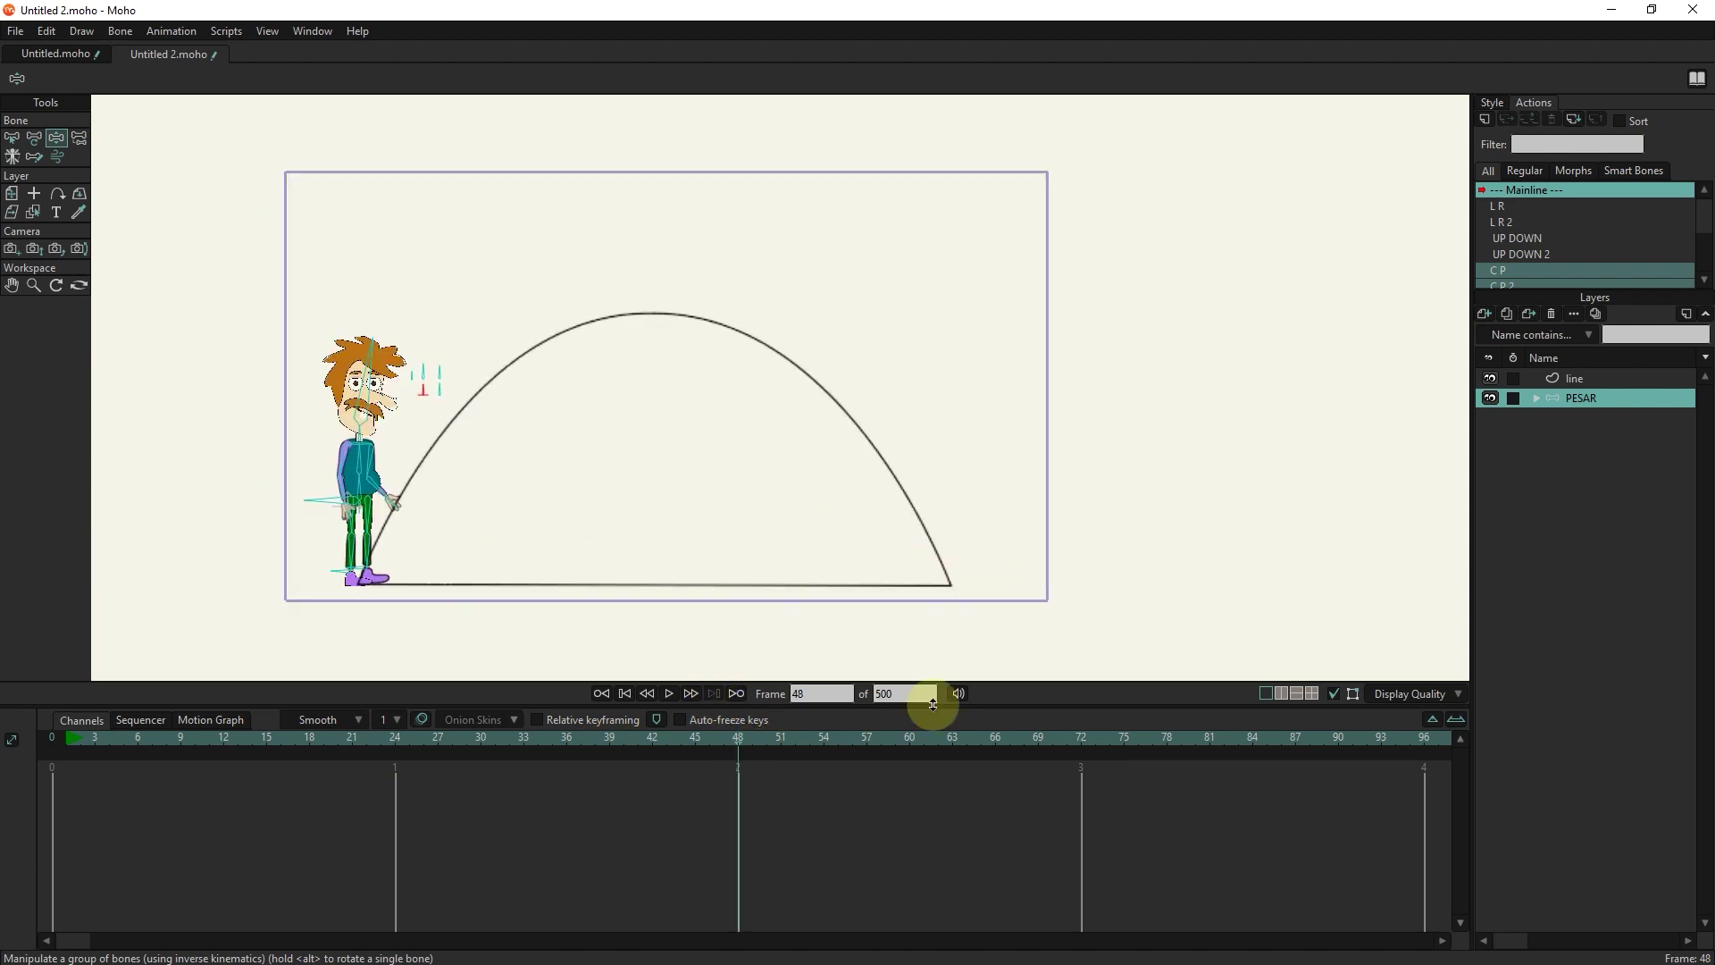
{"action": "scroll", "coordinate": [1456, 250], "scroll_direction": "down", "scroll_amount": 3}
{"action": "scroll", "coordinate": [1583, 222], "scroll_direction": "down", "scroll_amount": 1}
{"action": "scroll", "coordinate": [1585, 226], "scroll_direction": "down", "scroll_amount": 1}
{"action": "scroll", "coordinate": [1110, 291], "scroll_direction": "up", "scroll_amount": 3}
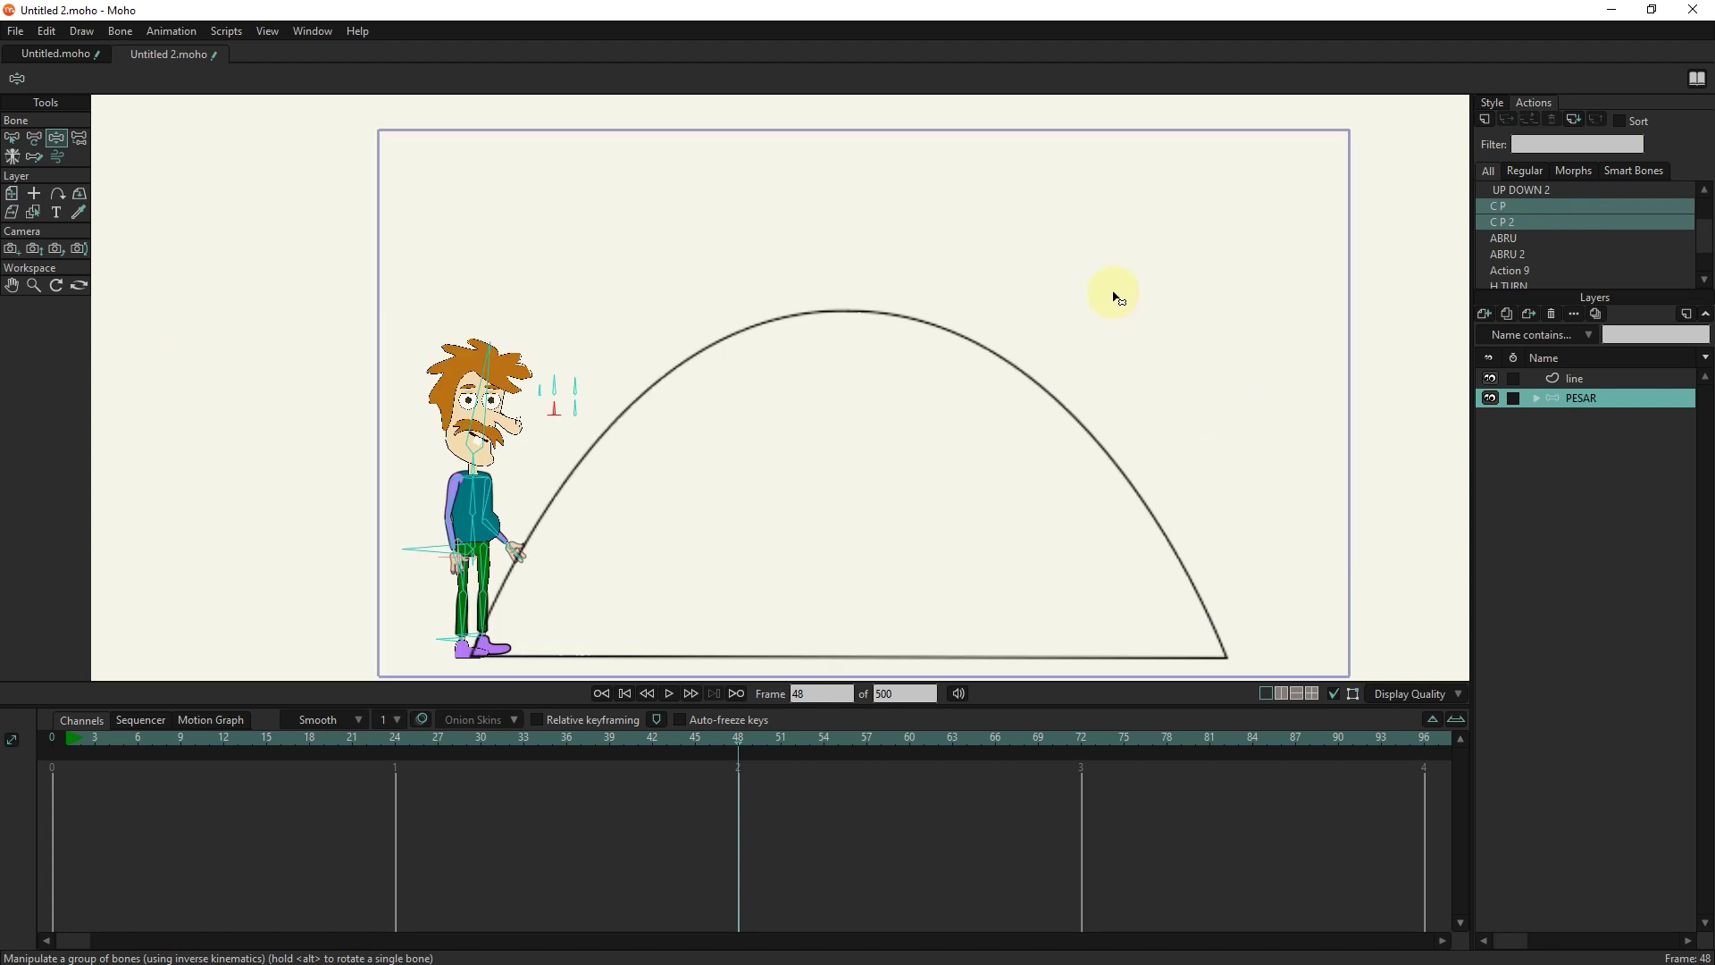
{"action": "scroll", "coordinate": [1585, 241], "scroll_direction": "down", "scroll_amount": 3}
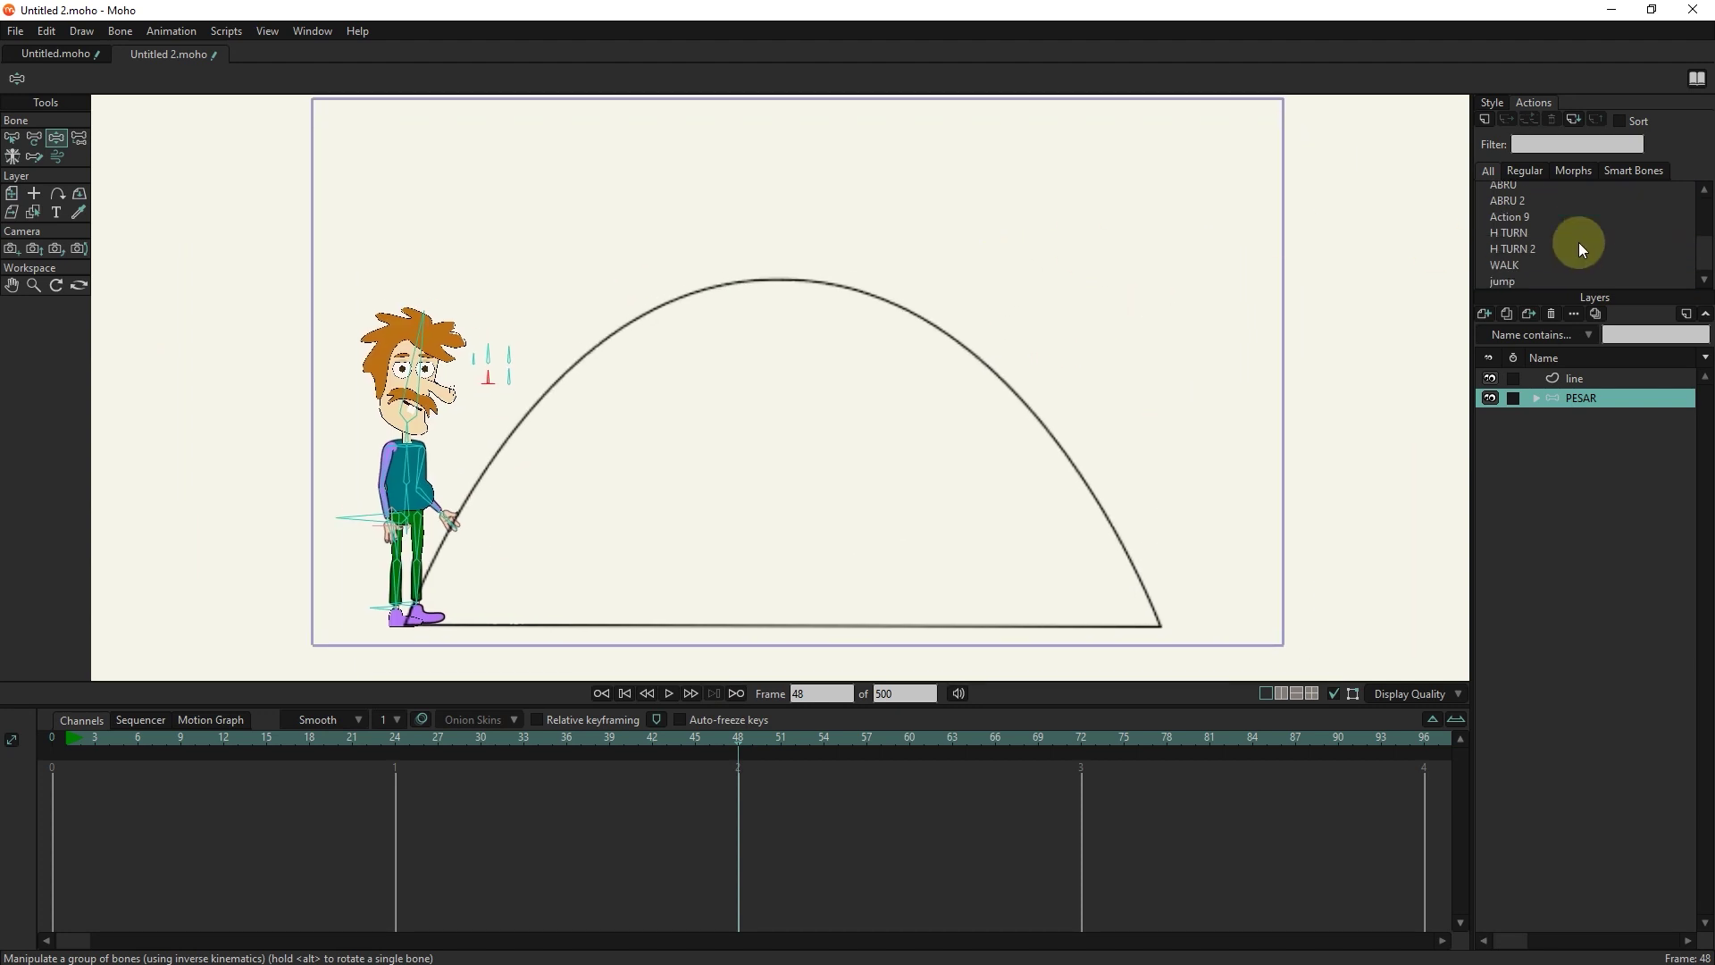
{"action": "left_click", "coordinate": [1494, 279]}
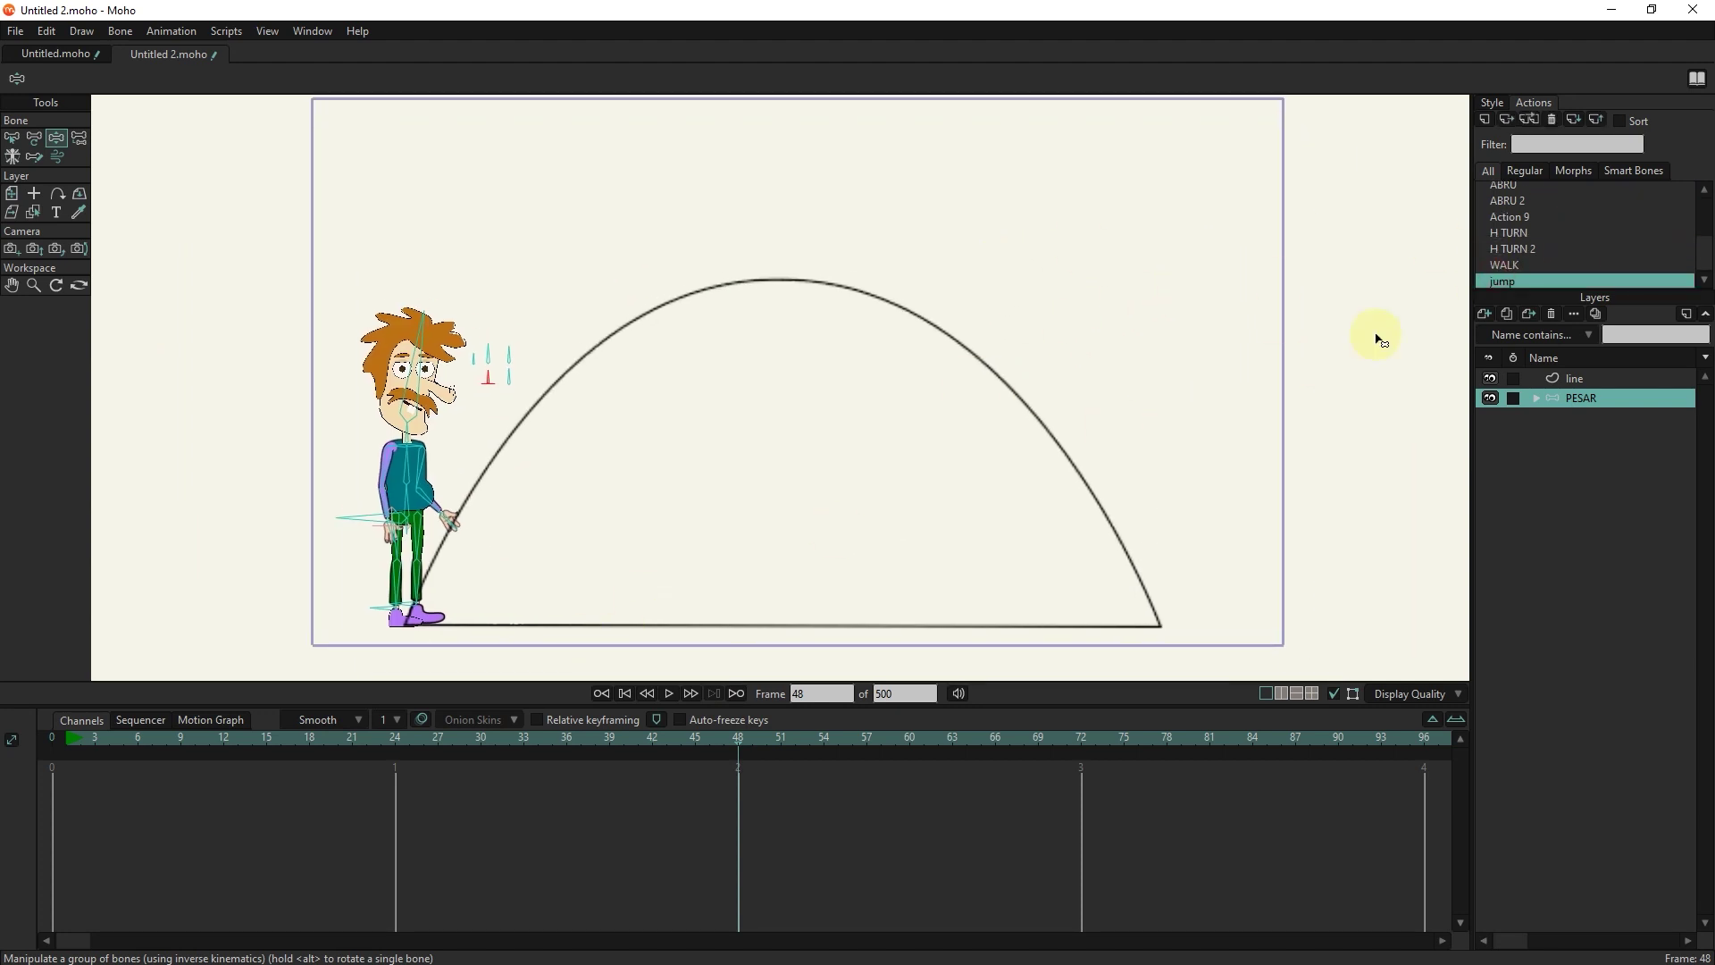
{"action": "left_click", "coordinate": [1509, 282]}
{"action": "left_click", "coordinate": [1522, 279]}
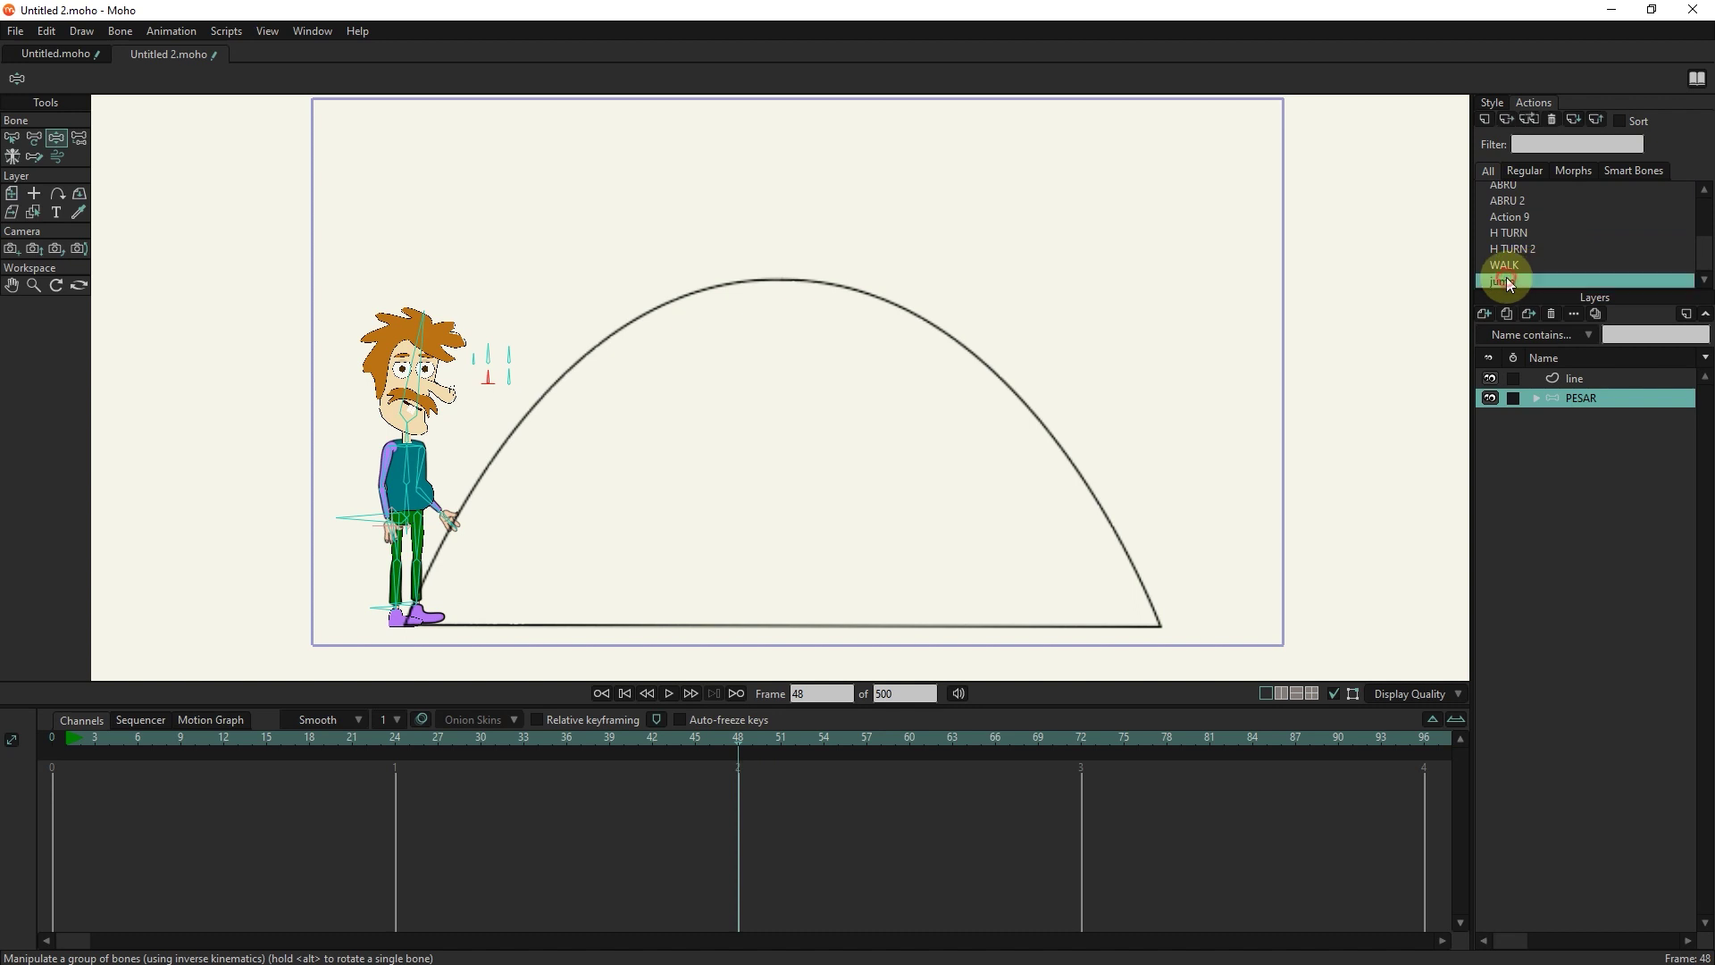
{"action": "left_click", "coordinate": [1509, 123]}
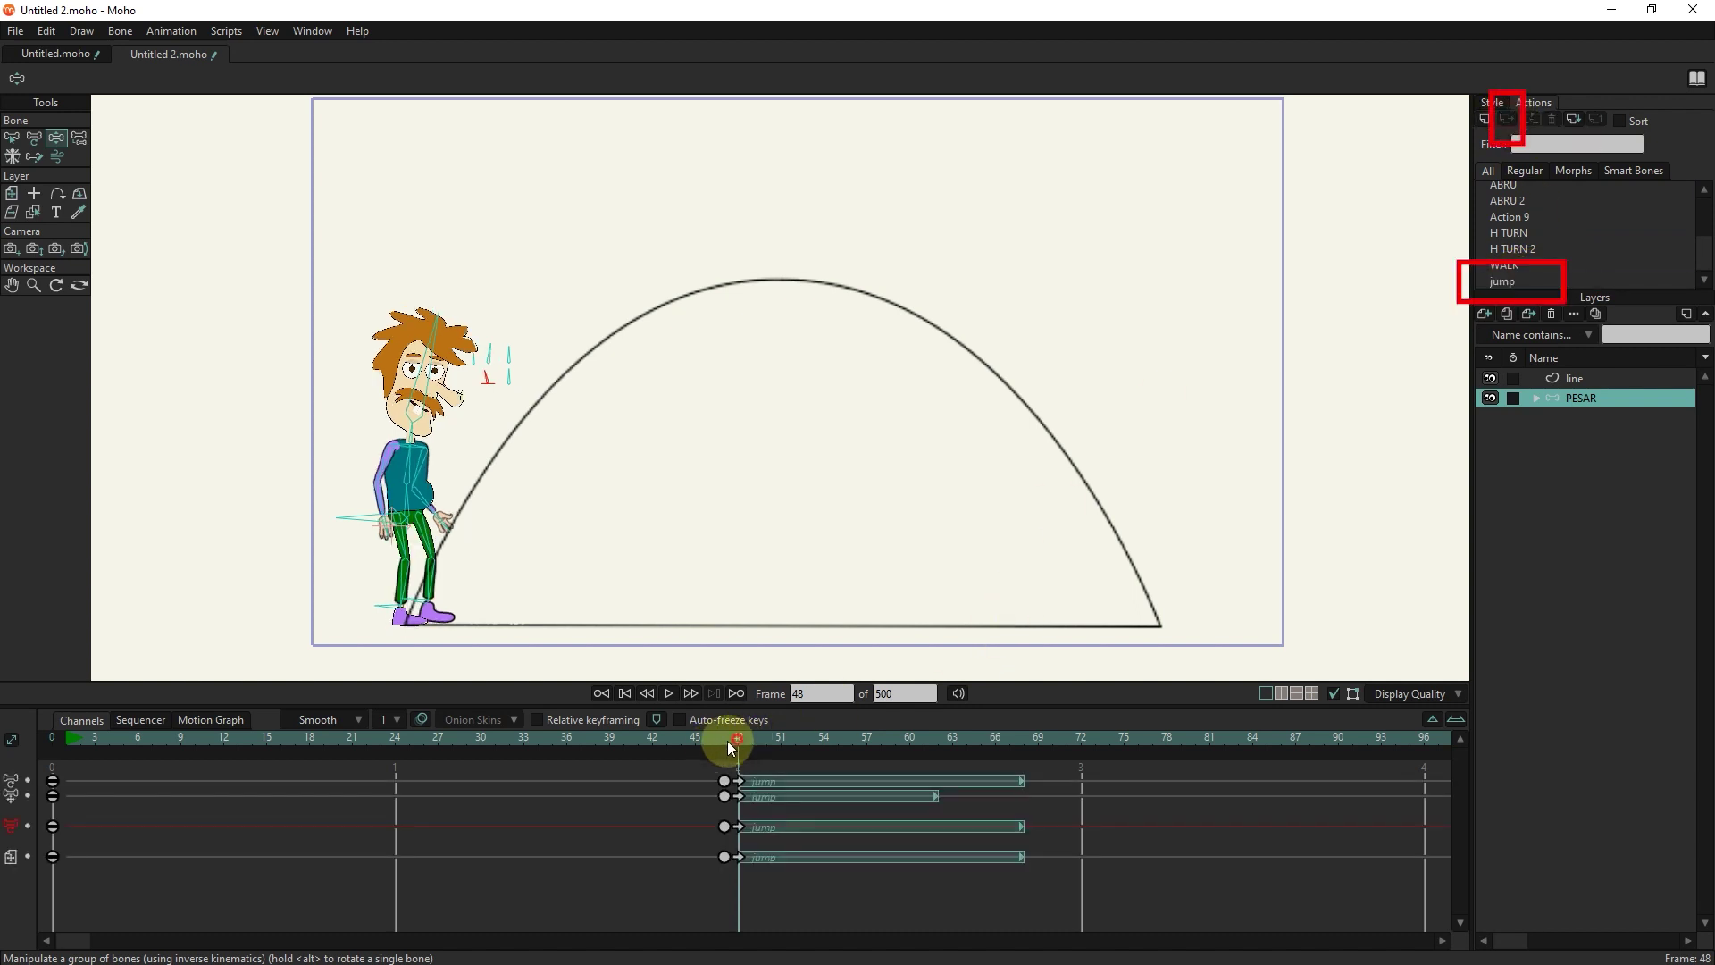
- Play the inserted jump from frame 48, then hide the line guide layer and scrub through the jump to frame 75
{"action": "left_click", "coordinate": [668, 693]}
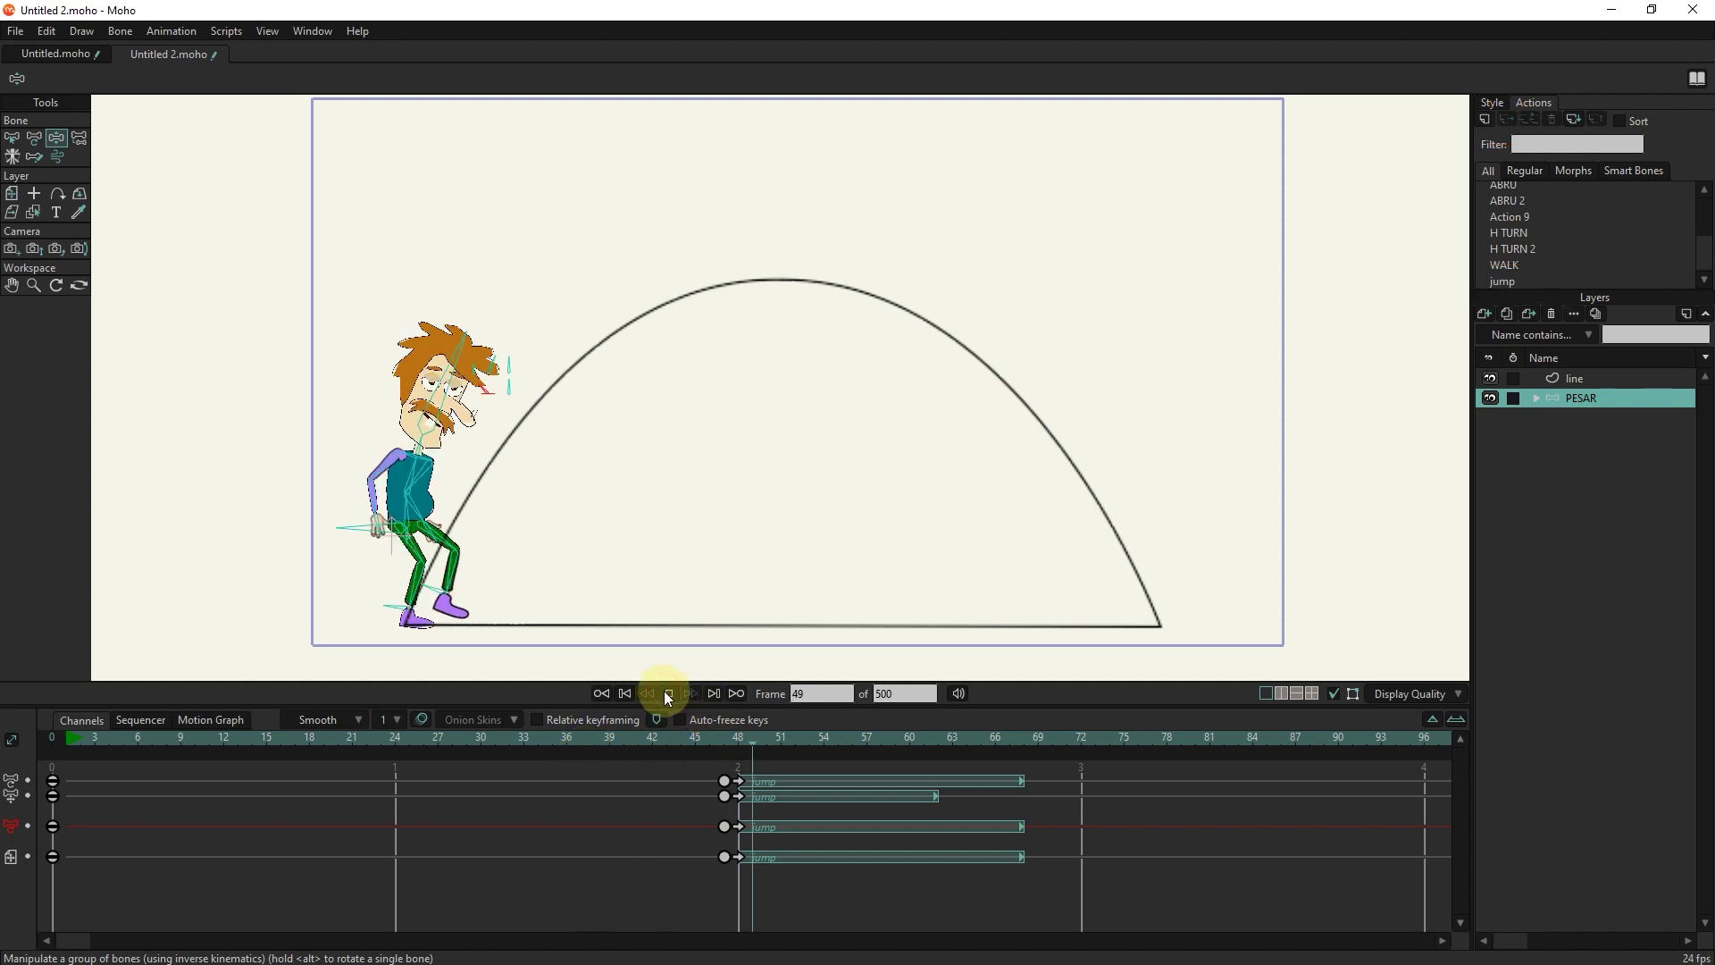
{"action": "left_click", "coordinate": [668, 693]}
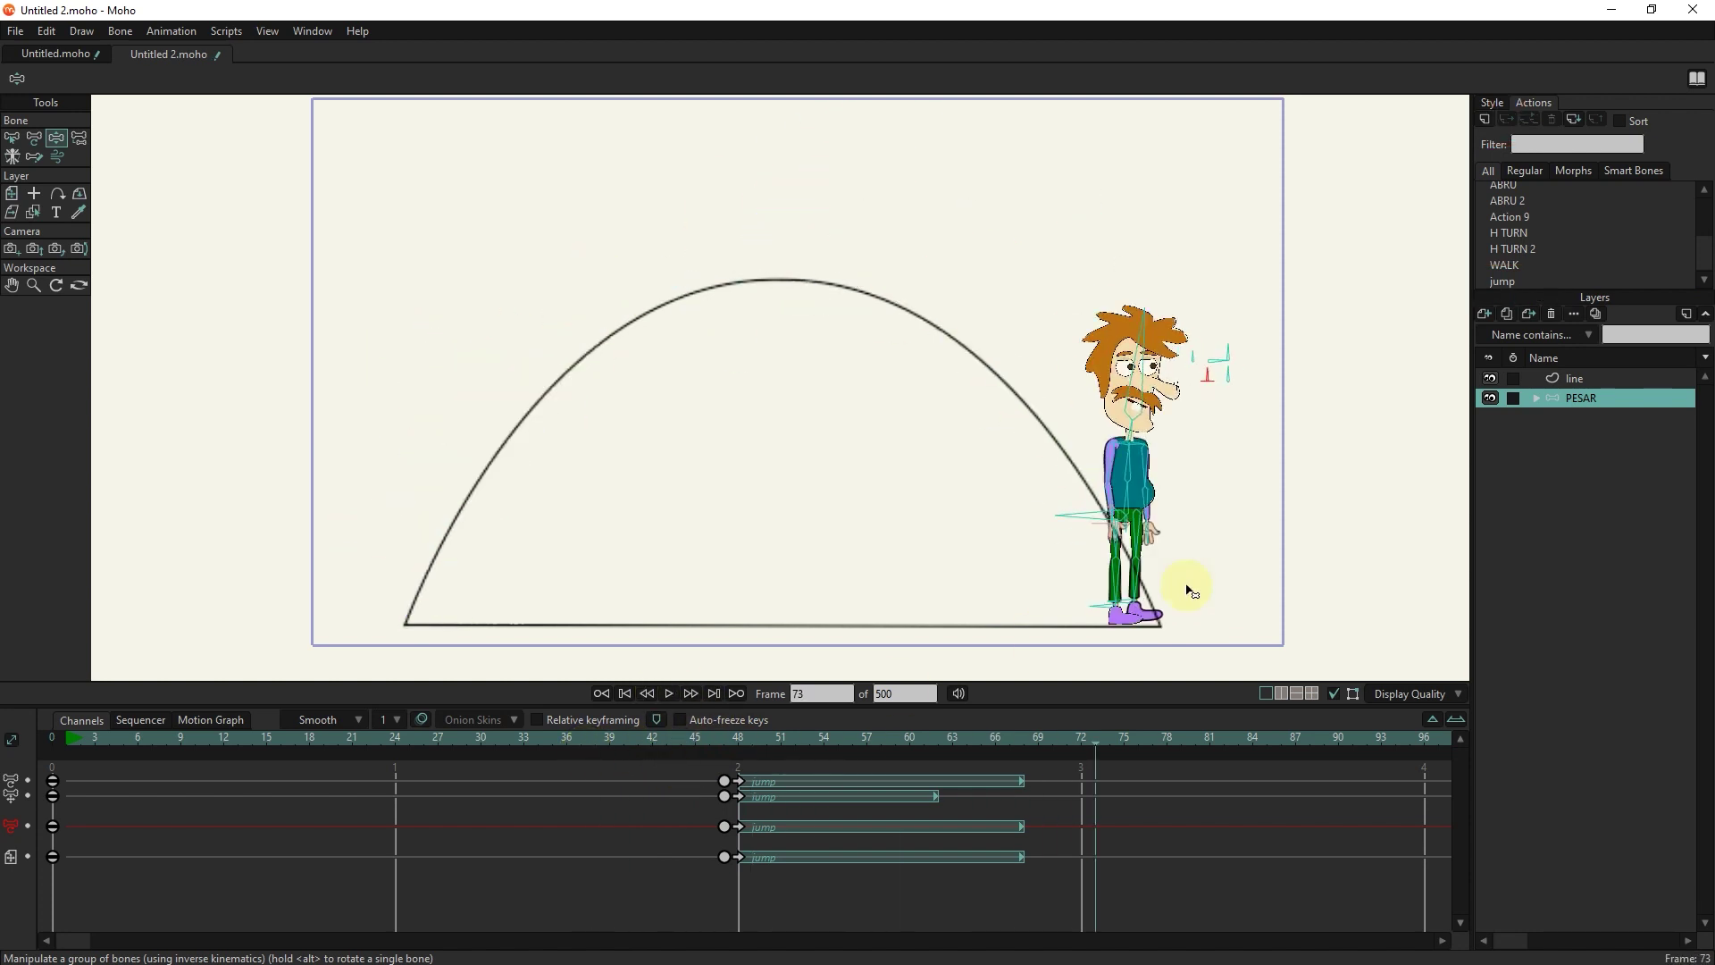
{"action": "left_click", "coordinate": [1490, 378]}
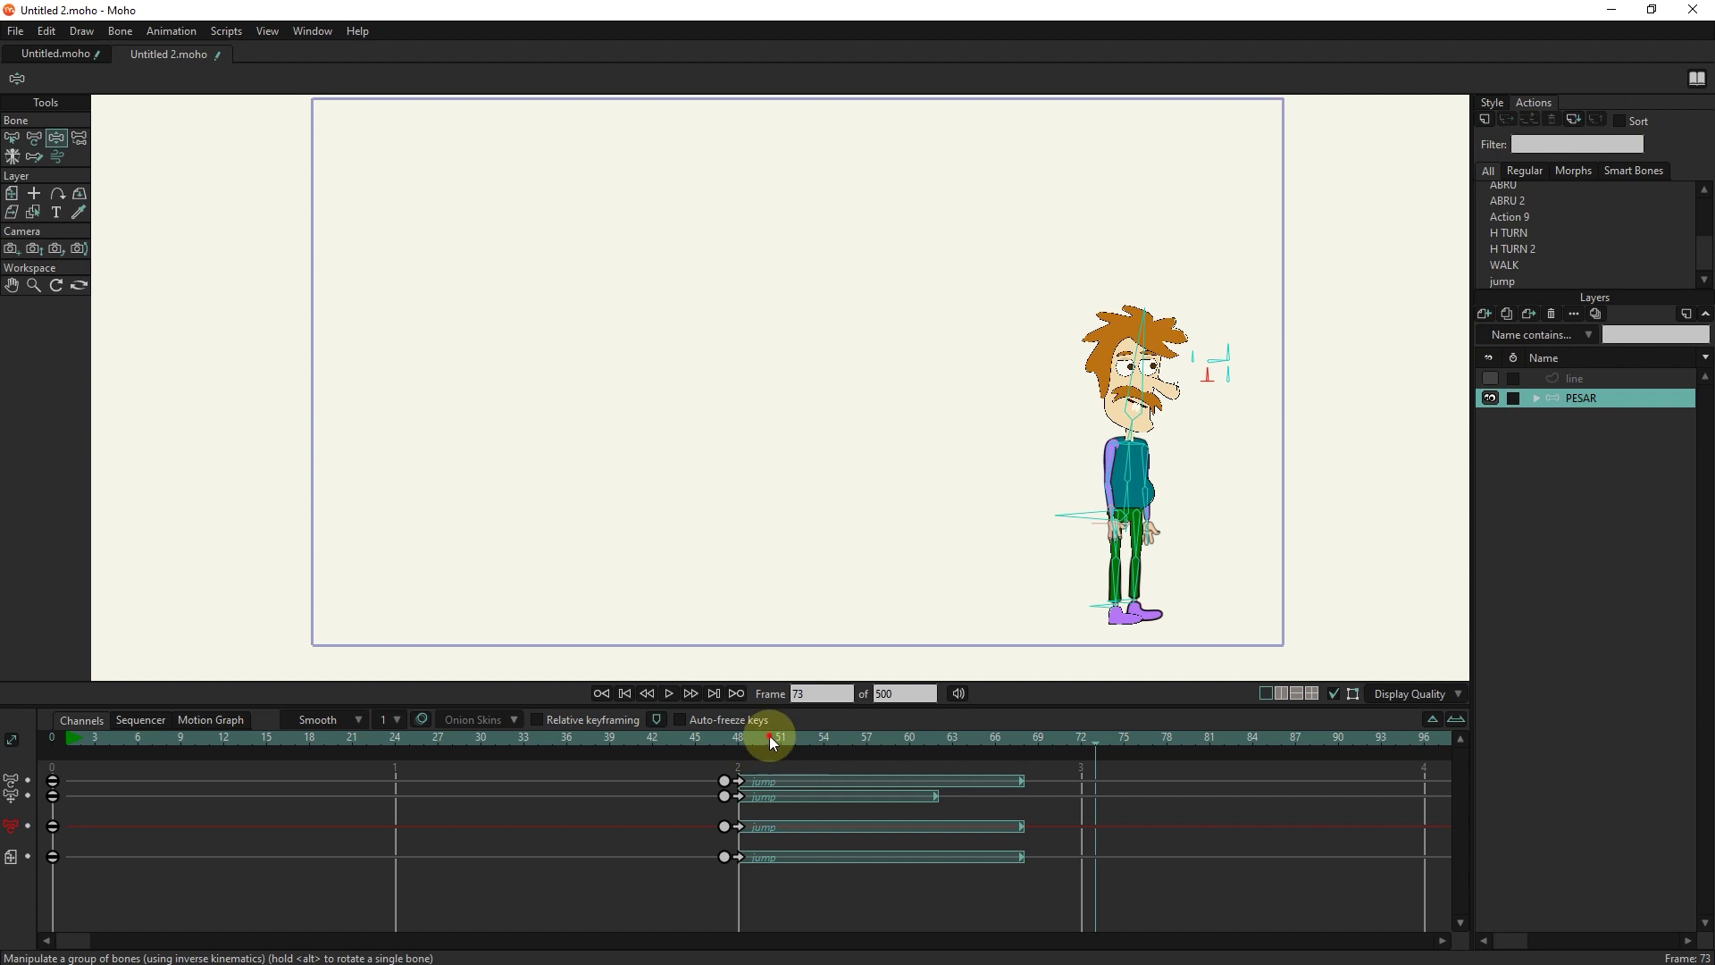
{"action": "mouse_move", "coordinate": [769, 736]}
{"action": "left_mouse_down"}
{"action": "mouse_move", "coordinate": [720, 752]}
{"action": "mouse_move", "coordinate": [1124, 740]}
{"action": "left_mouse_up"}
- Move the inserted jump action's keys to start at frame 1 and set the animation's end frame to 28
{"action": "mouse_move", "coordinate": [737, 775]}
{"action": "left_mouse_down"}
{"action": "mouse_move", "coordinate": [763, 898]}
{"action": "mouse_move", "coordinate": [720, 865]}
{"action": "mouse_move", "coordinate": [68, 854]}
{"action": "left_mouse_up"}
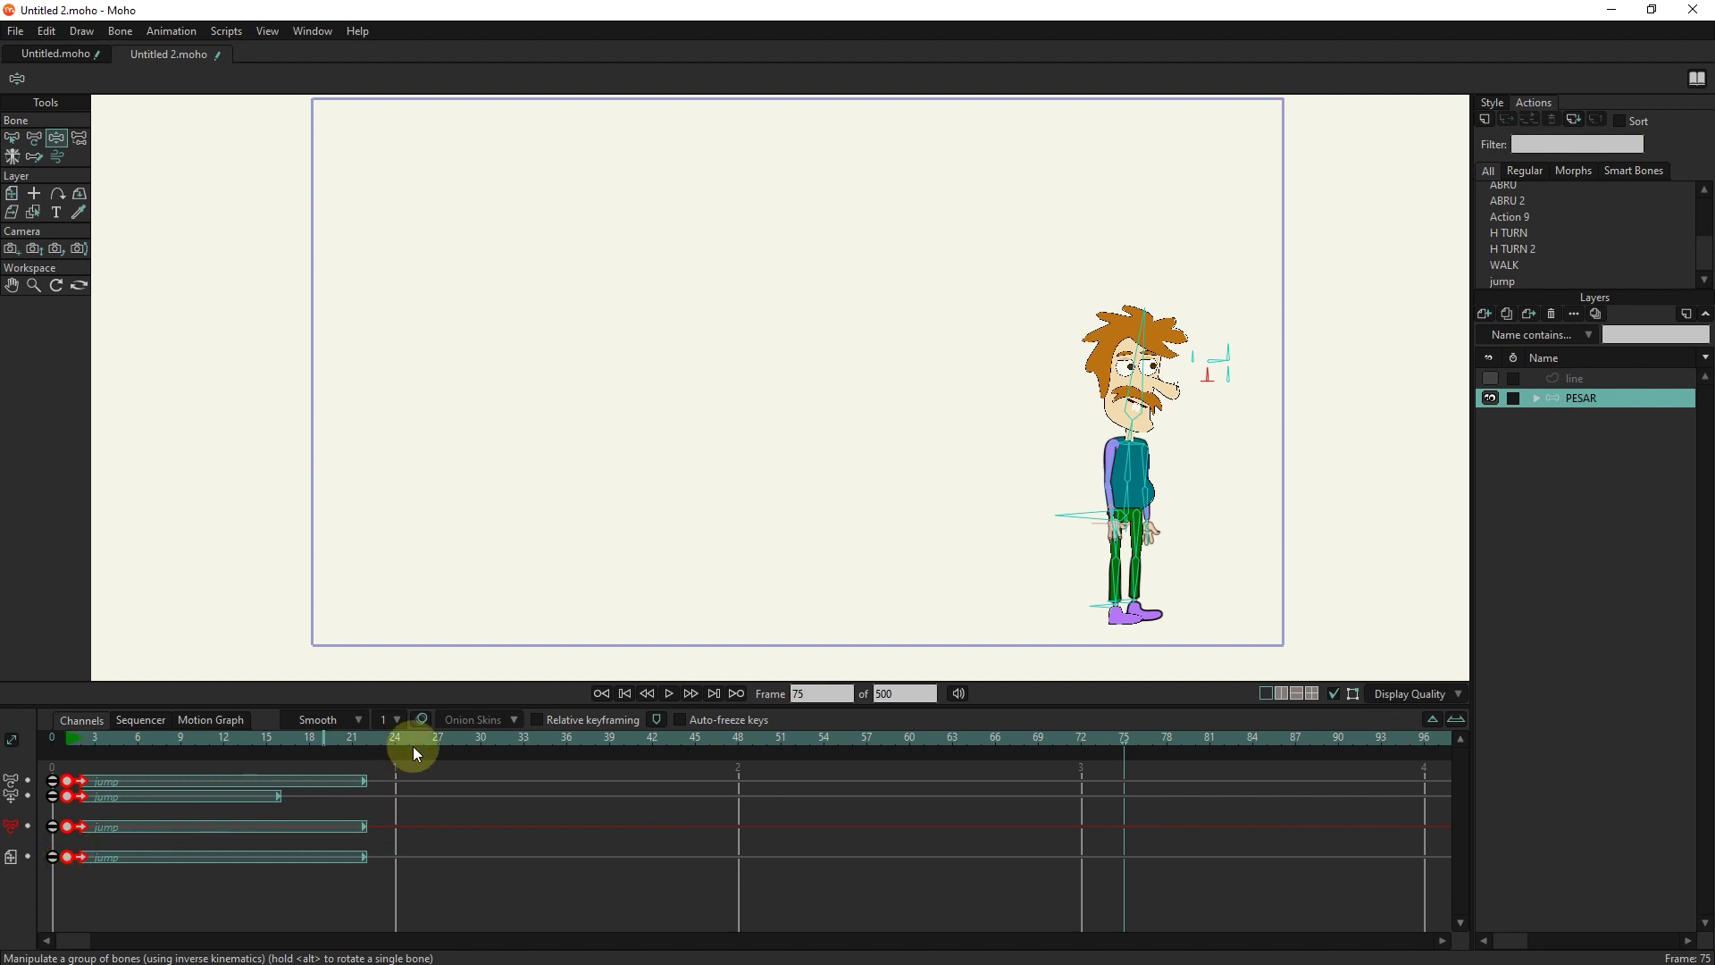
{"action": "right_click", "coordinate": [452, 743], "text": "alt"}
- Play the relocated jump from frame 1 through frame 28, then stop playback
{"action": "left_click_drag", "start_coordinate": [94, 738], "coordinate": [72, 742]}
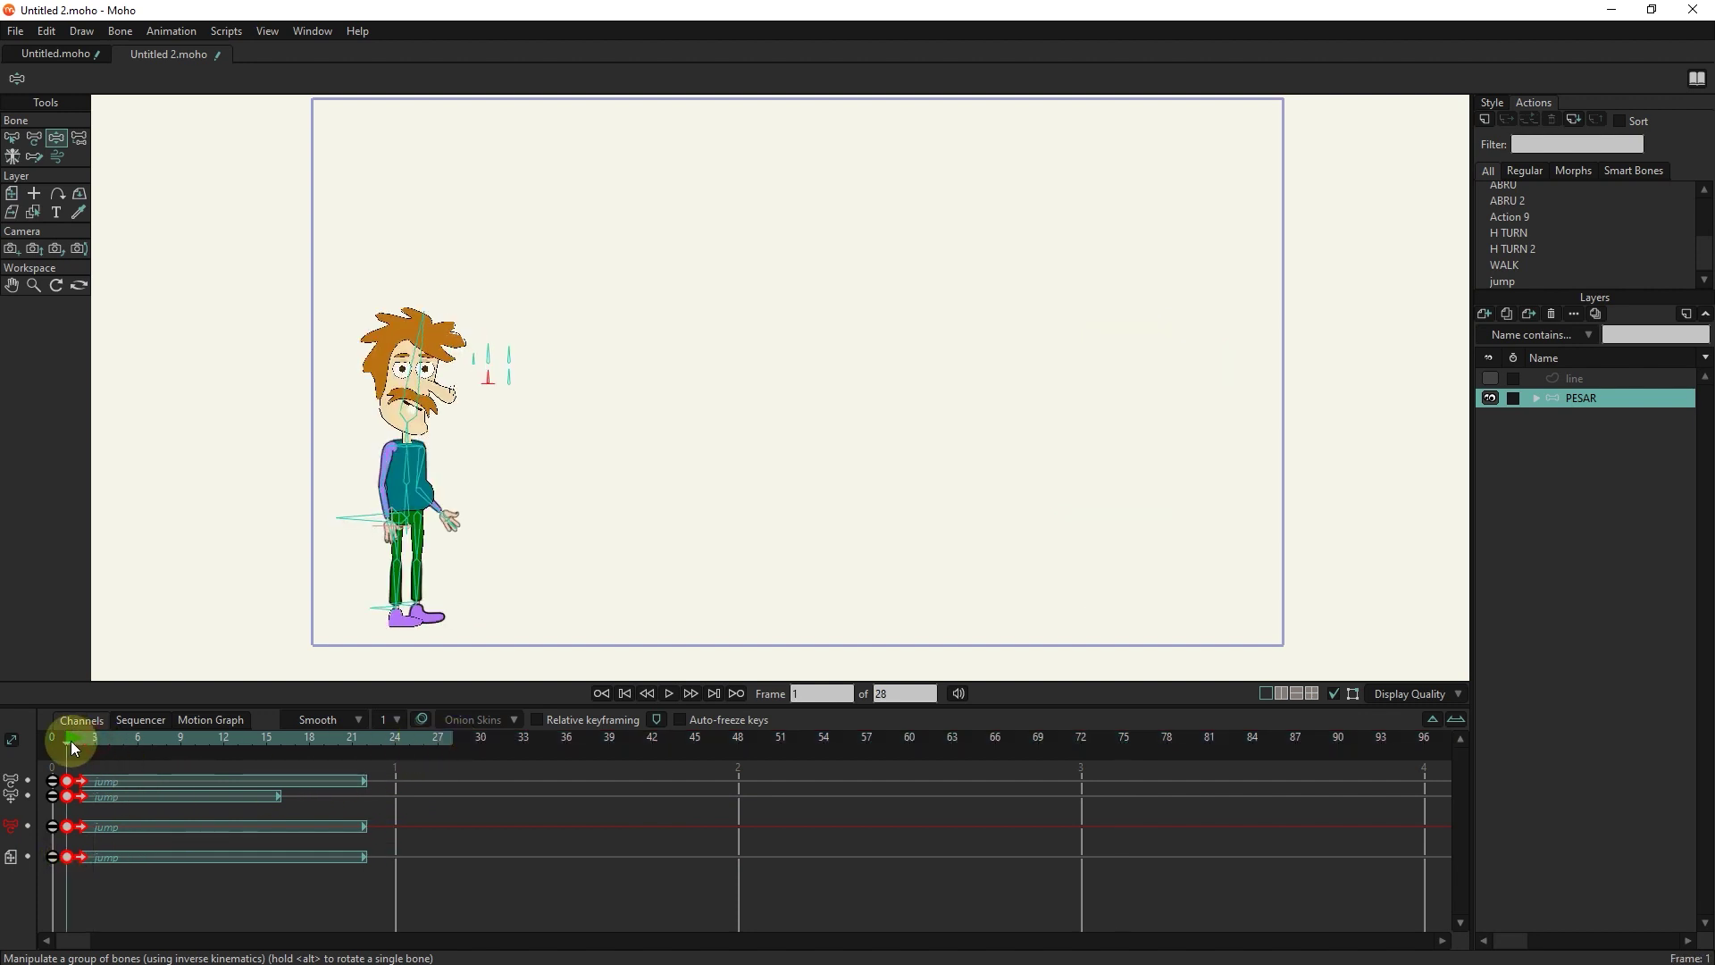
{"action": "left_click", "coordinate": [711, 695]}
{"action": "left_click", "coordinate": [671, 695]}
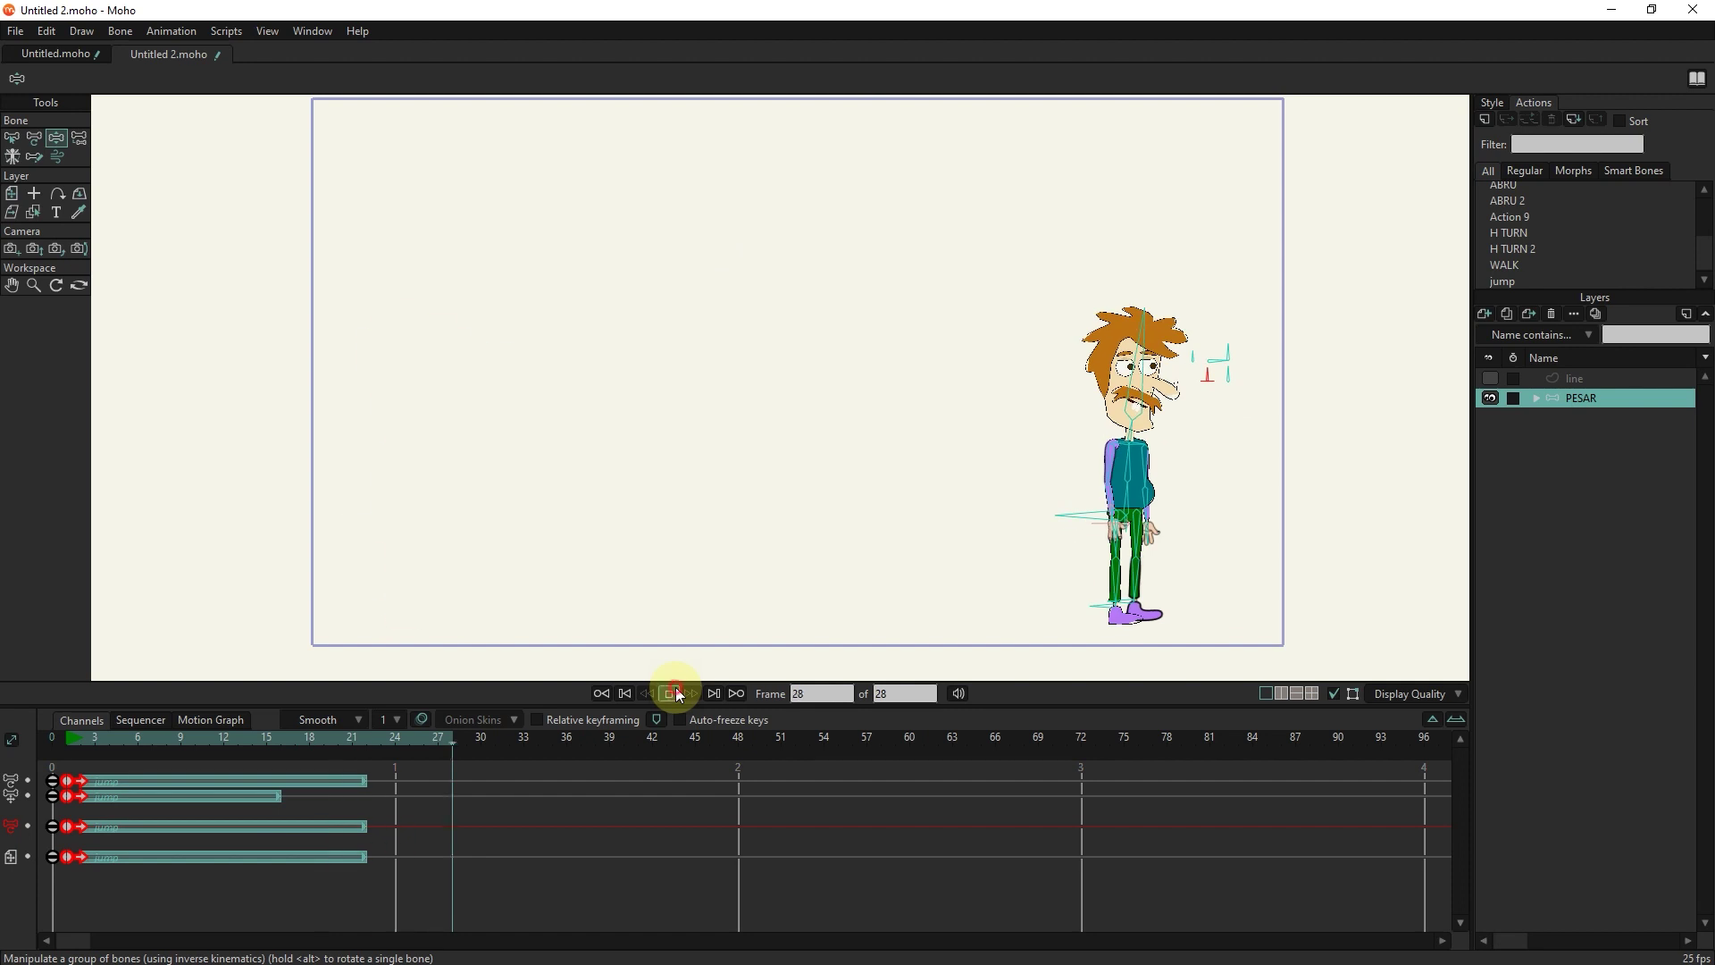
{"action": "left_click", "coordinate": [676, 690]}
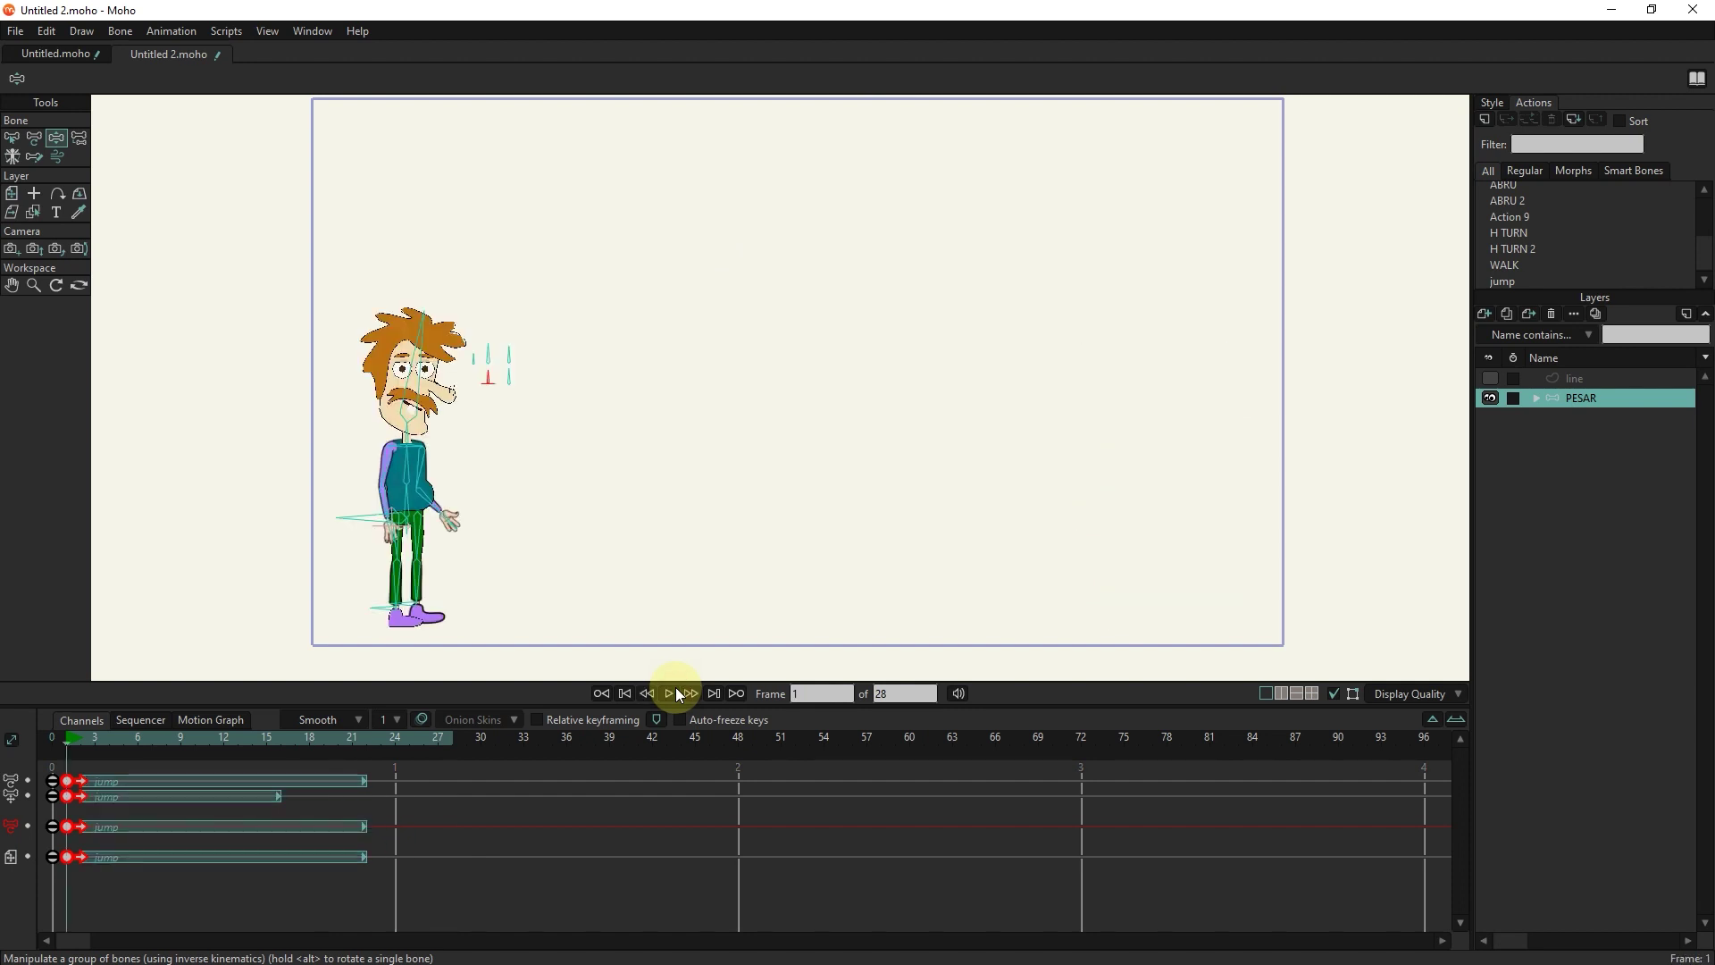